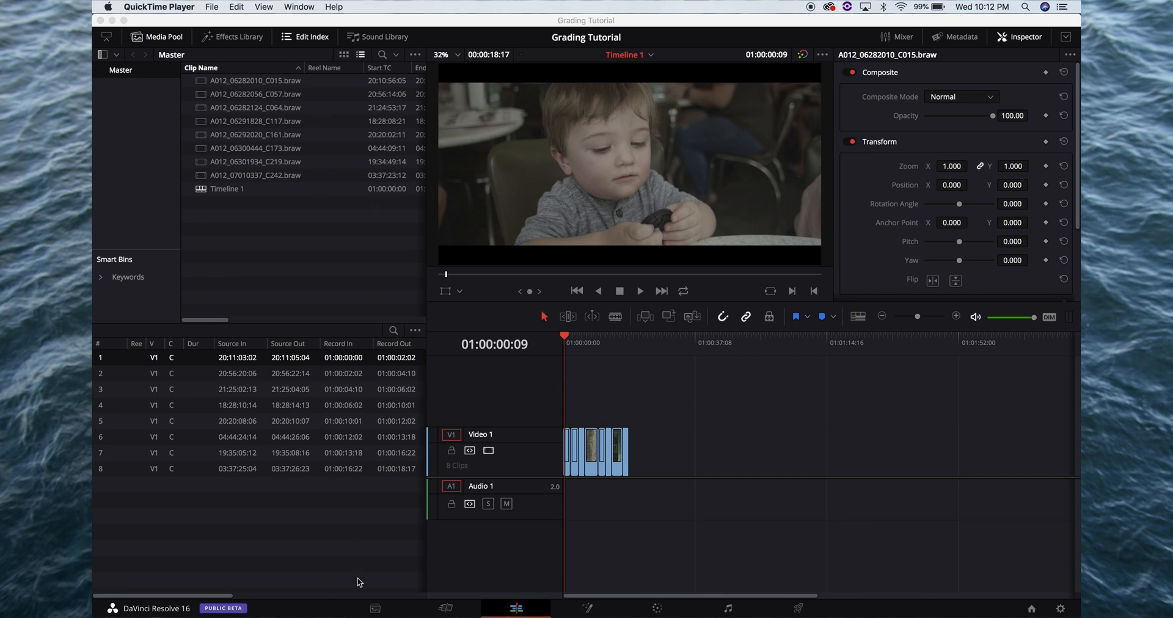
Browse the media storage on Macintosh HD to the user's Desktop folder, where the source footage is located
{"action": "left_click", "coordinate": [375, 609]}
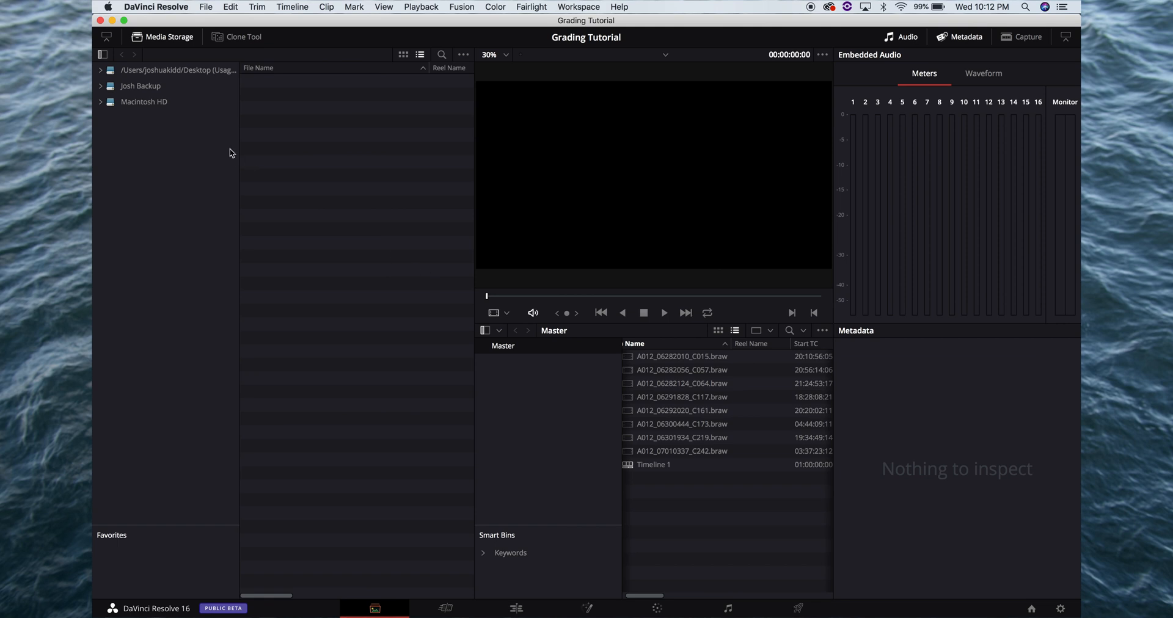
{"action": "left_click", "coordinate": [157, 102]}
{"action": "left_click", "coordinate": [278, 151]}
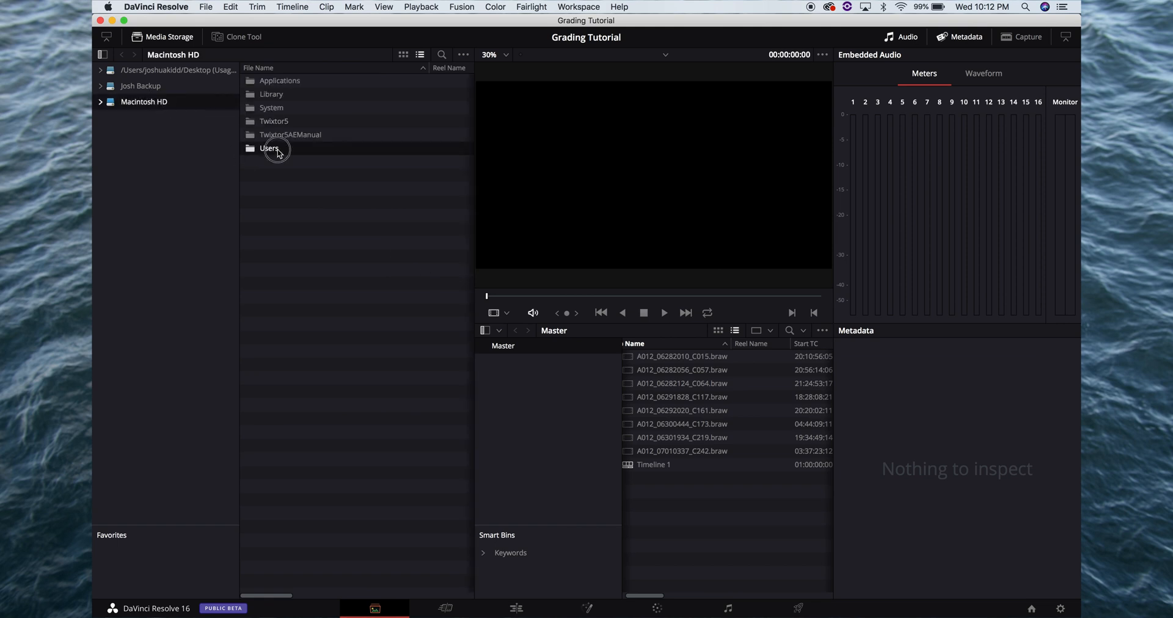
{"action": "double_click", "coordinate": [278, 151]}
{"action": "double_click", "coordinate": [285, 86]}
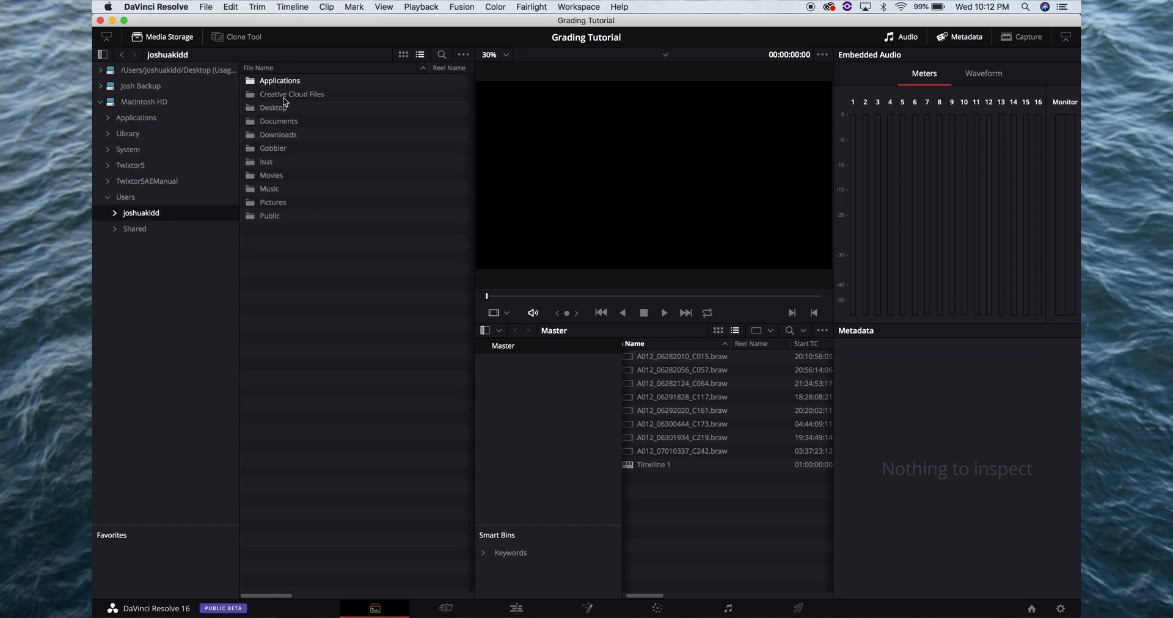
{"action": "left_click", "coordinate": [286, 107]}
{"action": "double_click", "coordinate": [285, 108]}
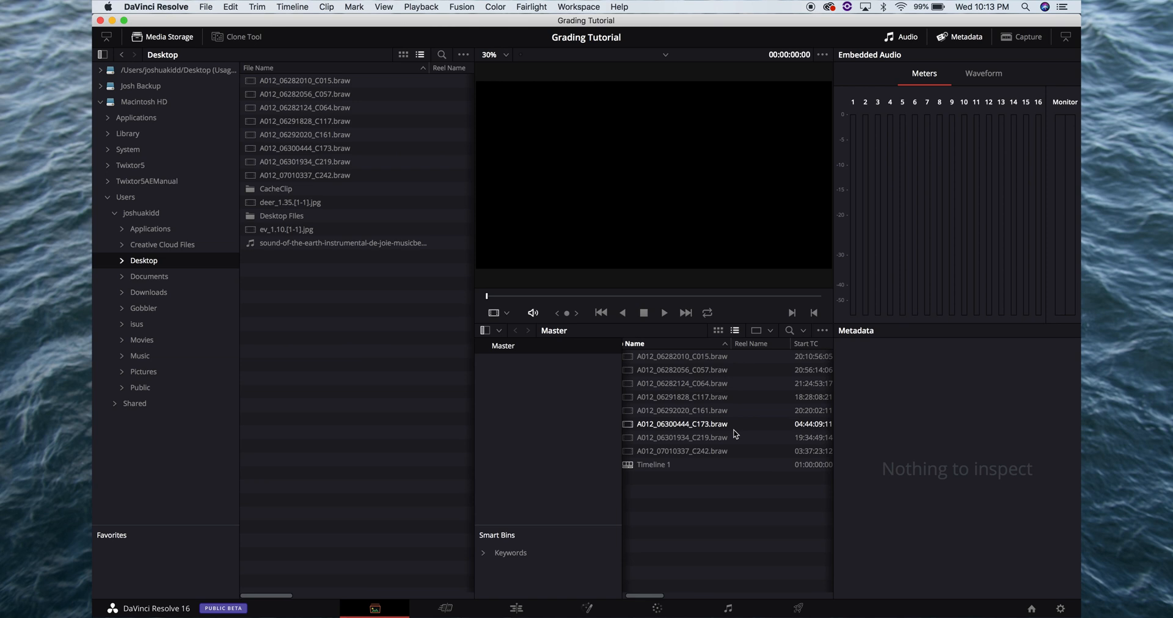
Review all clips of Timeline 1 on the Edit page from start to end, returning the playhead to 01:00:00:00
{"action": "left_click", "coordinate": [506, 607]}
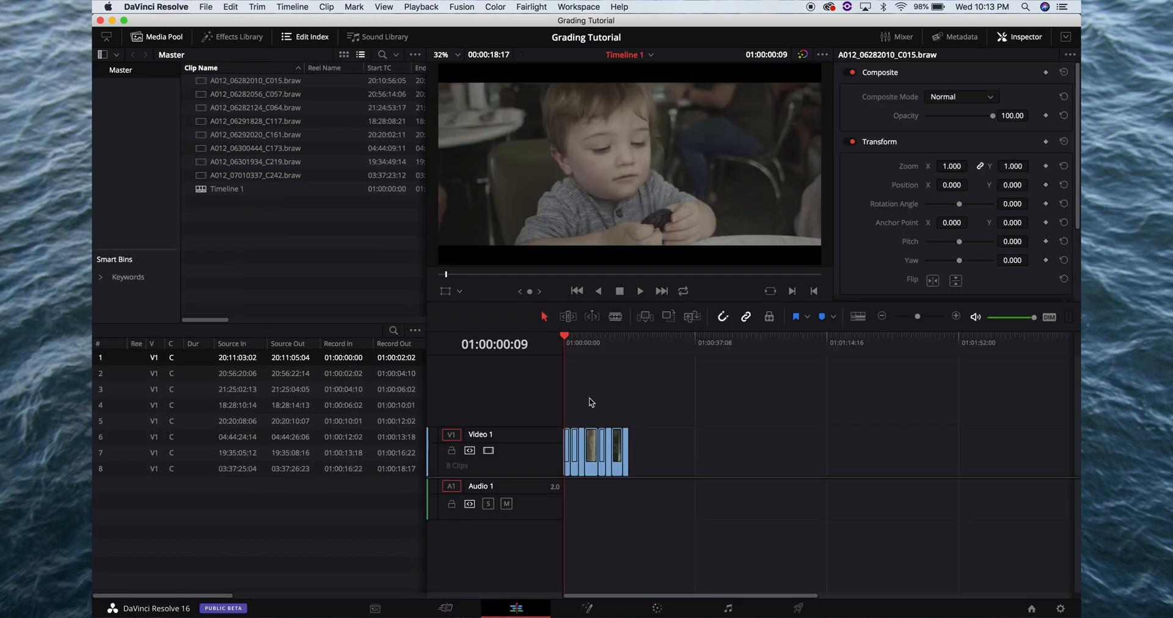
{"action": "key", "text": "super+equal"}
{"action": "key", "text": "super+equal"}
{"action": "key", "text": "super+equal"}
{"action": "key", "text": "super+minus"}
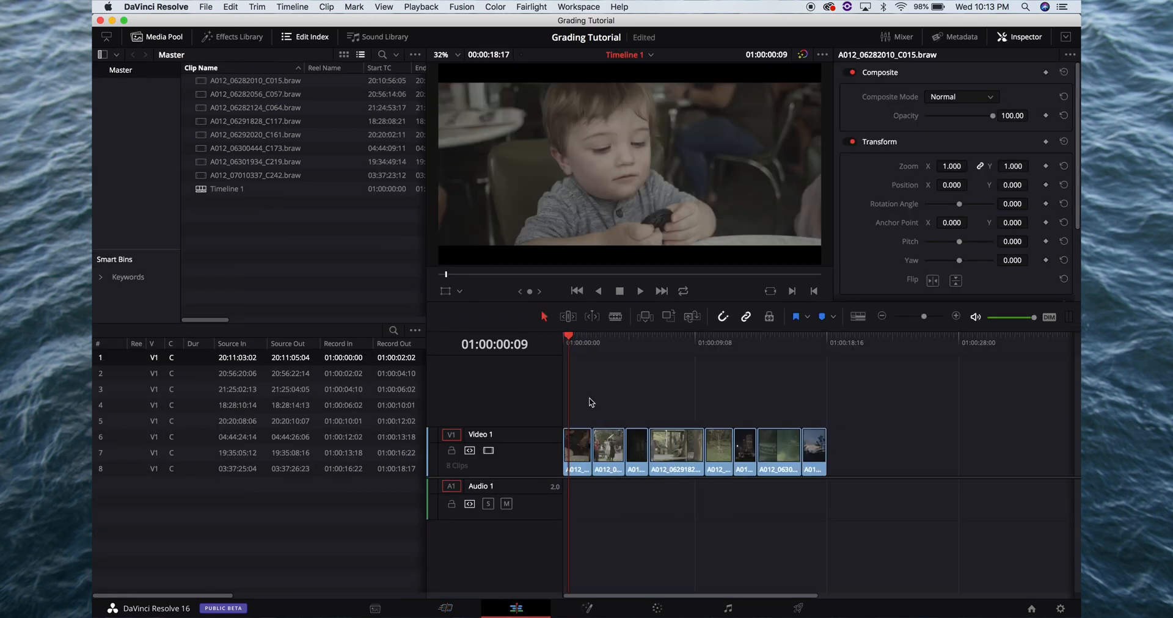
{"action": "left_click", "coordinate": [604, 350]}
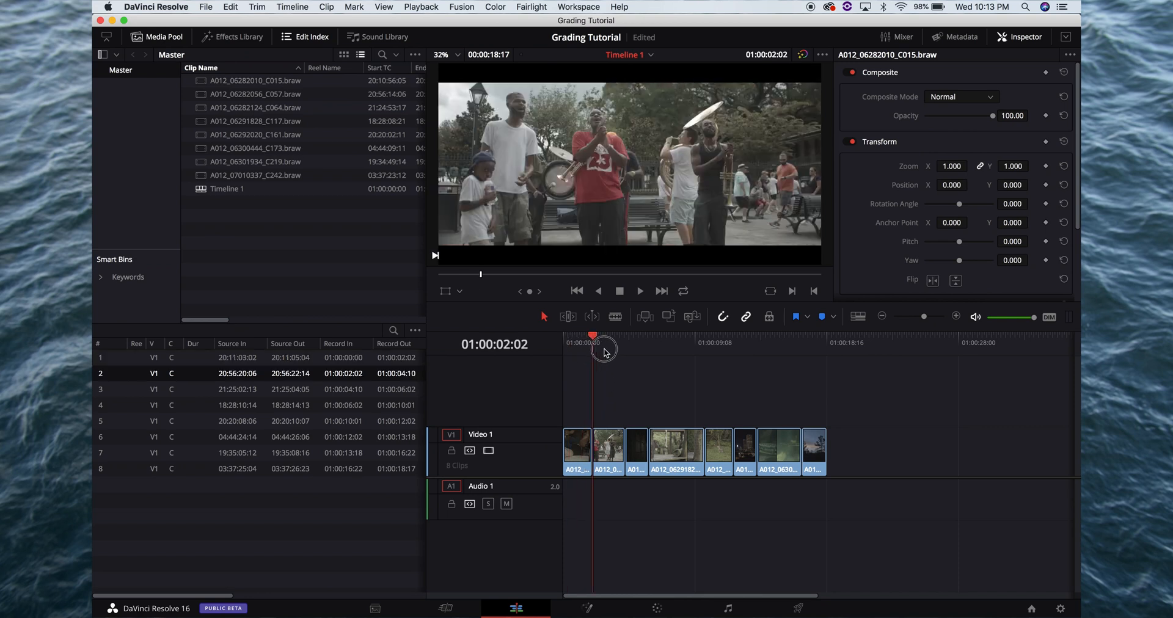
{"action": "left_click_drag", "start_coordinate": [604, 353], "coordinate": [817, 389]}
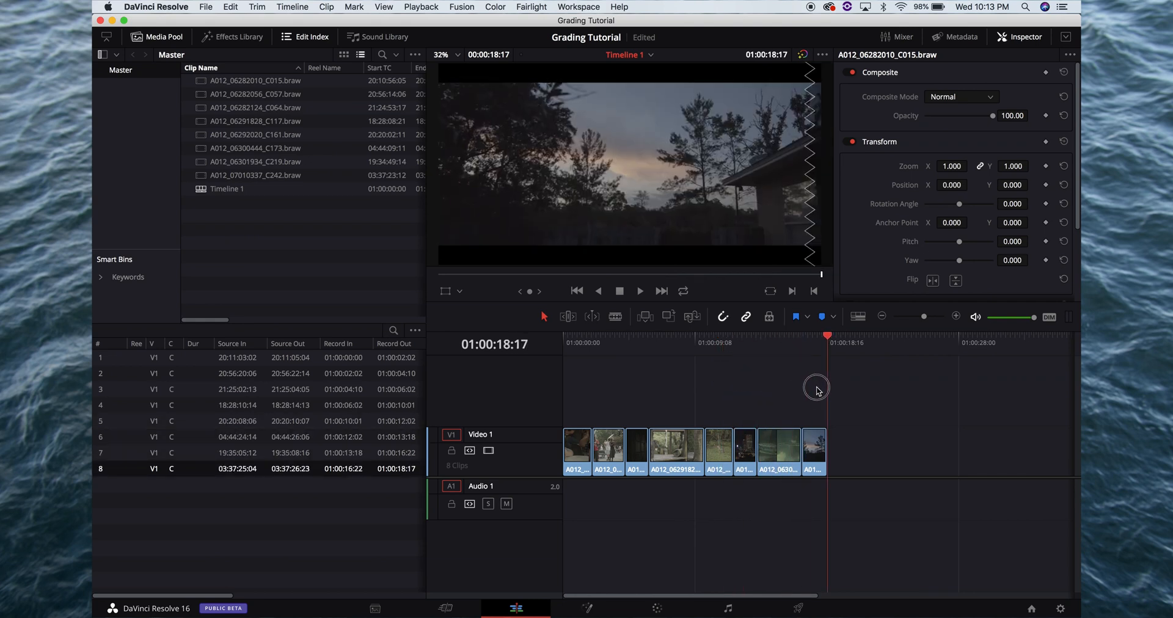
{"action": "left_click_drag", "start_coordinate": [598, 355], "coordinate": [562, 351]}
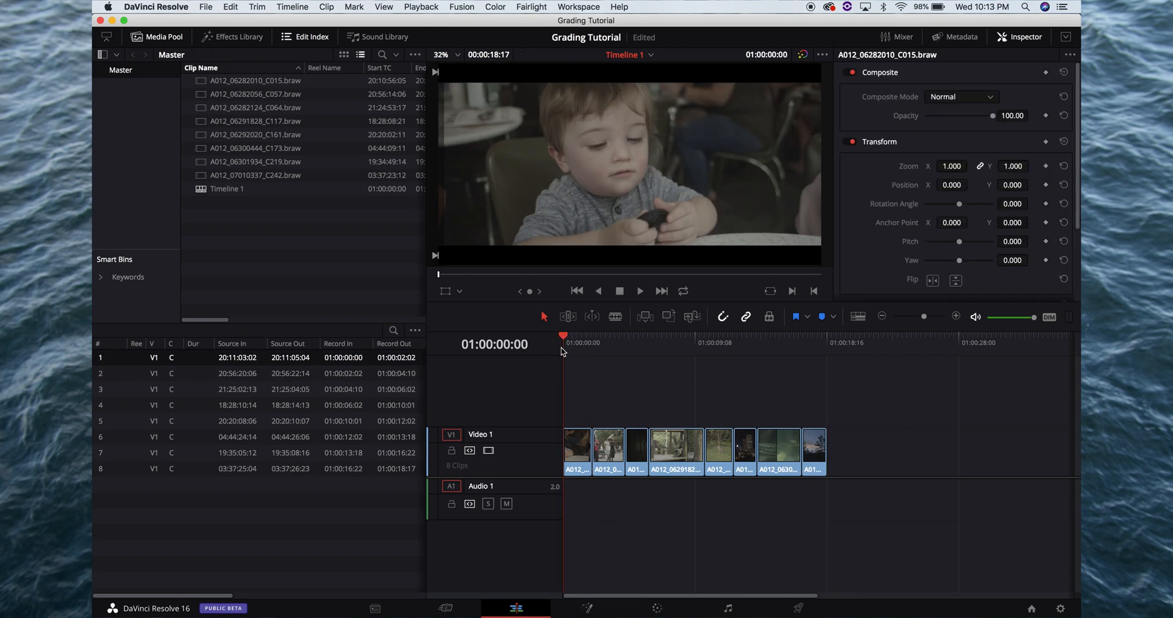
Reset the timeline's output blanking
{"action": "left_click", "coordinate": [258, 7]}
{"action": "mouse_move", "coordinate": [292, 7]}
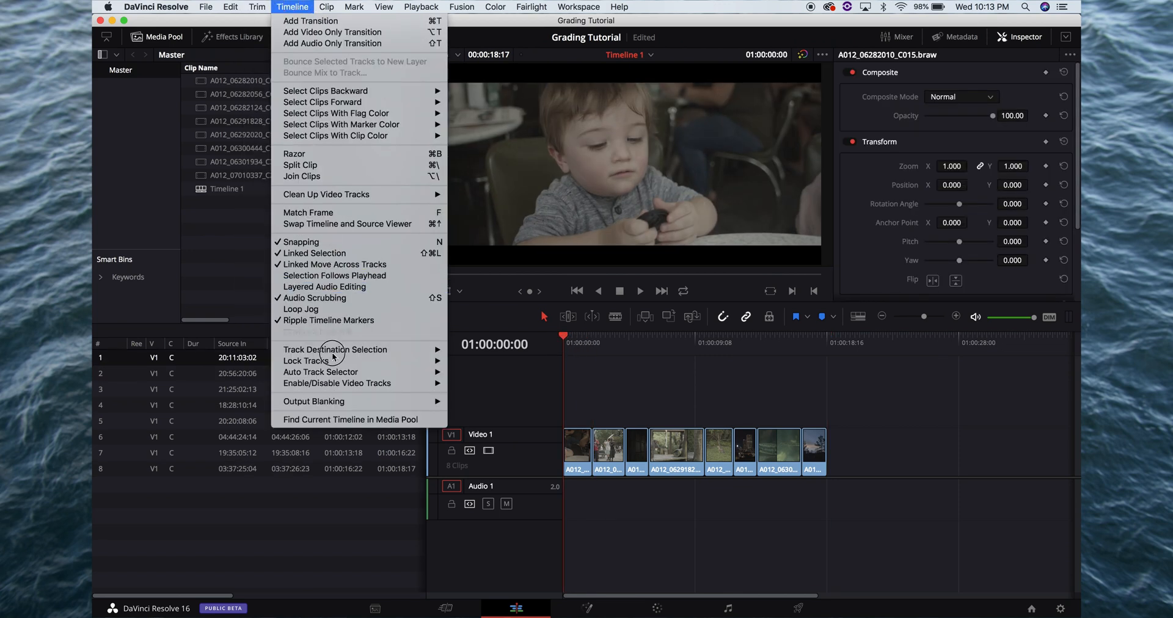
{"action": "mouse_move", "coordinate": [342, 401]}
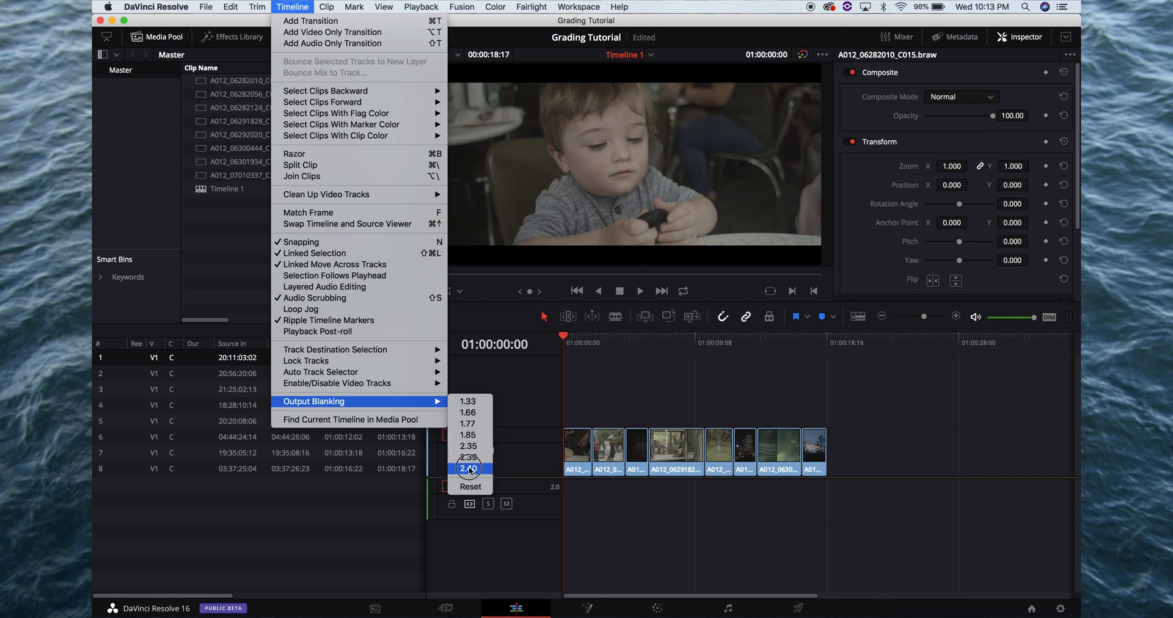
{"action": "left_click", "coordinate": [467, 486]}
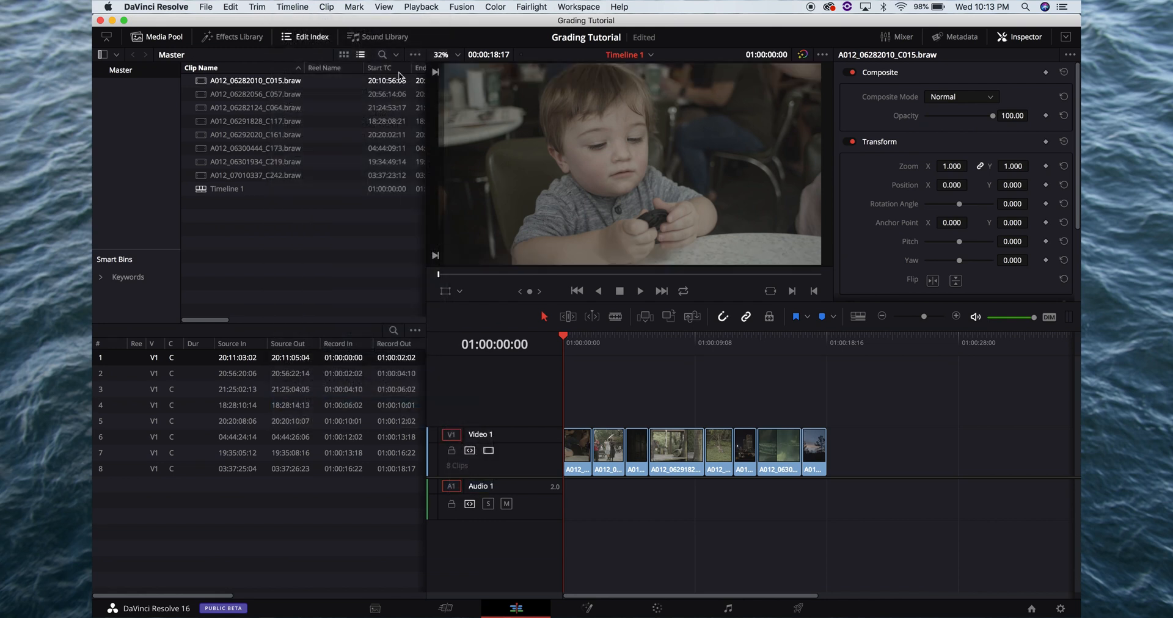
Set the timeline's output blanking to 2.35
{"action": "left_click", "coordinate": [305, 7]}
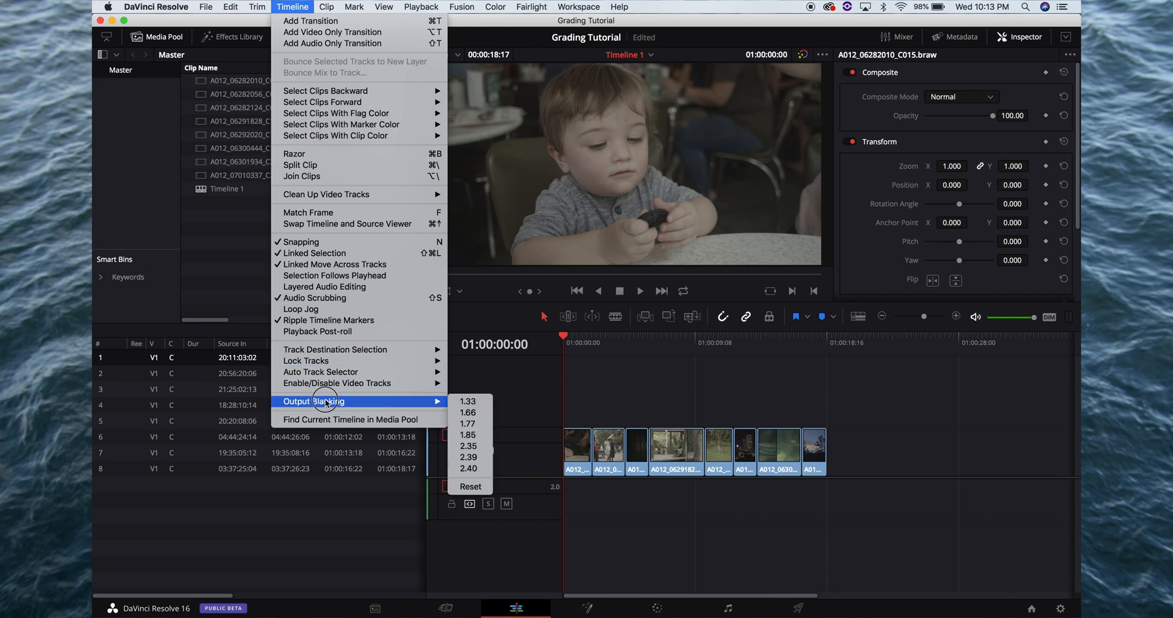
{"action": "mouse_move", "coordinate": [426, 403]}
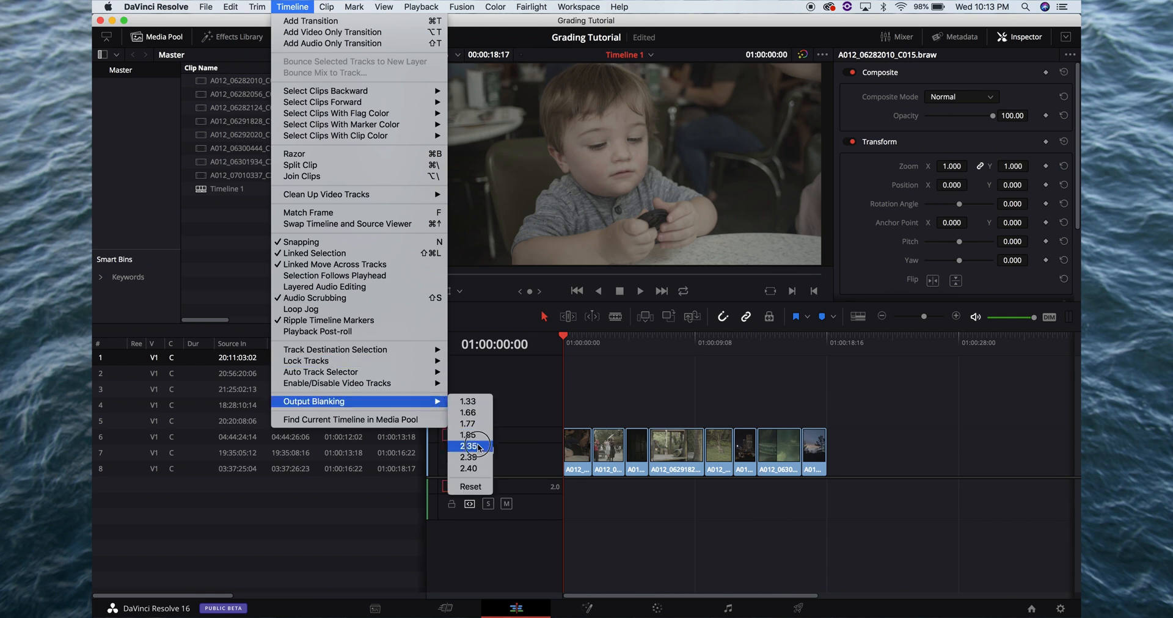
{"action": "left_click", "coordinate": [479, 448]}
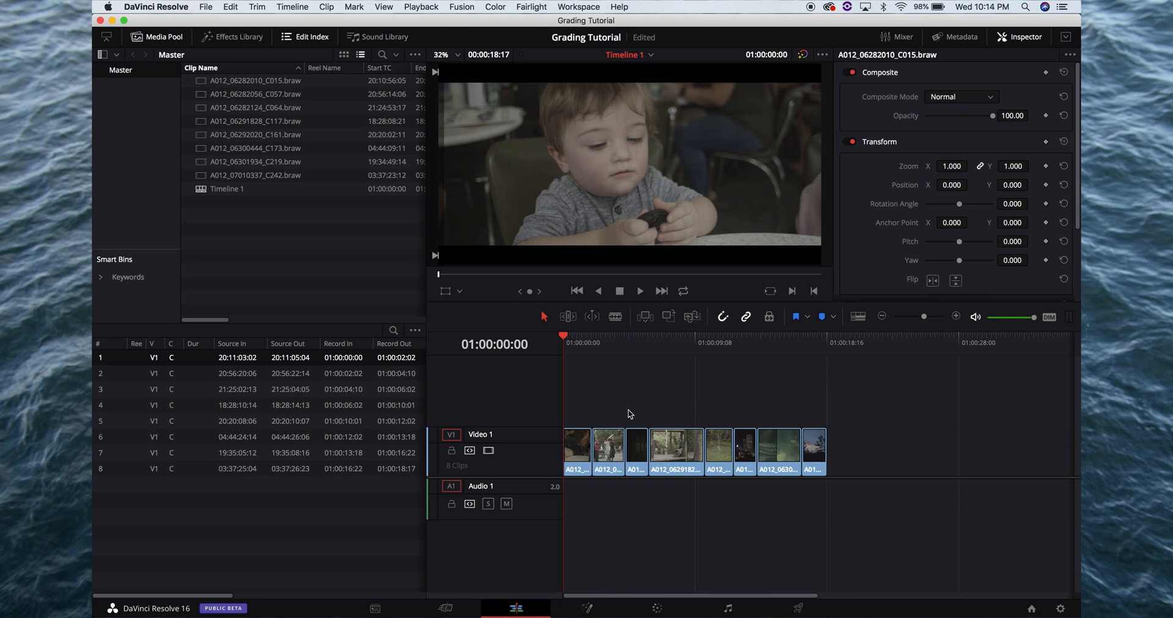
Check the timeline resolution options in the project's master settings and close the settings without changing anything
{"action": "left_click", "coordinate": [230, 6]}
{"action": "left_click", "coordinate": [206, 7]}
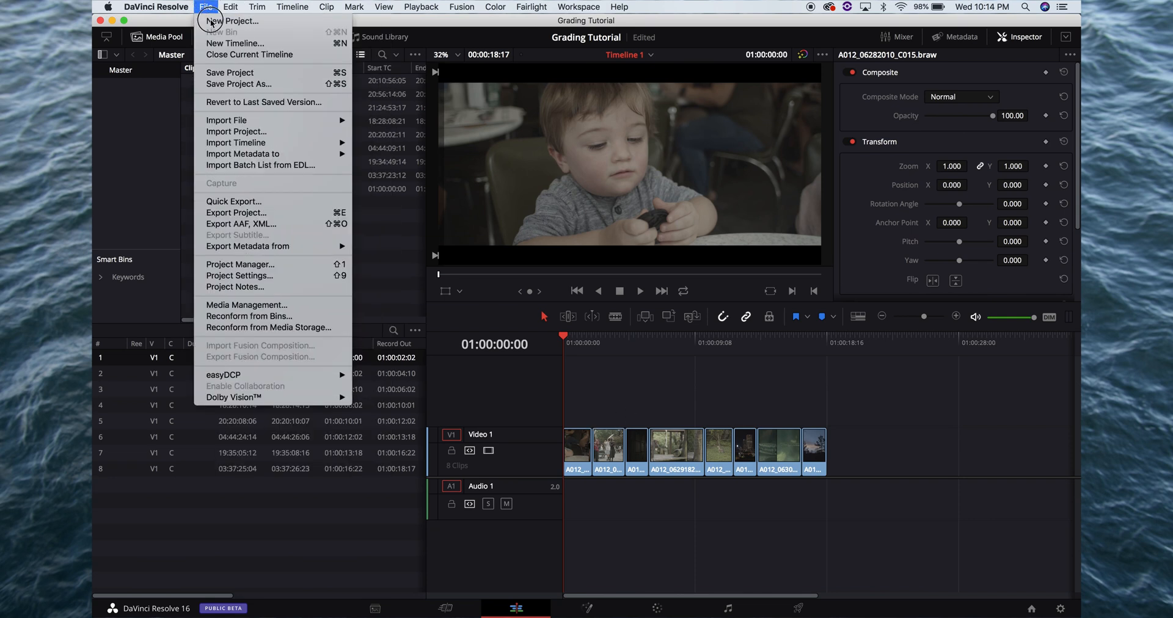
{"action": "left_click", "coordinate": [267, 276]}
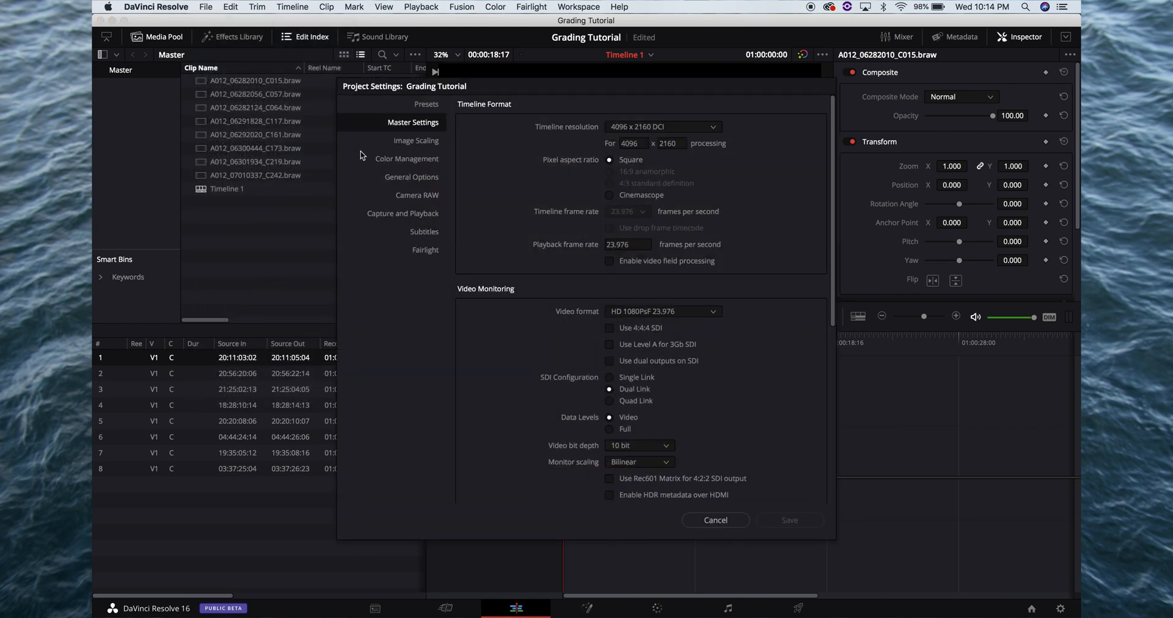
{"action": "left_click", "coordinate": [651, 129]}
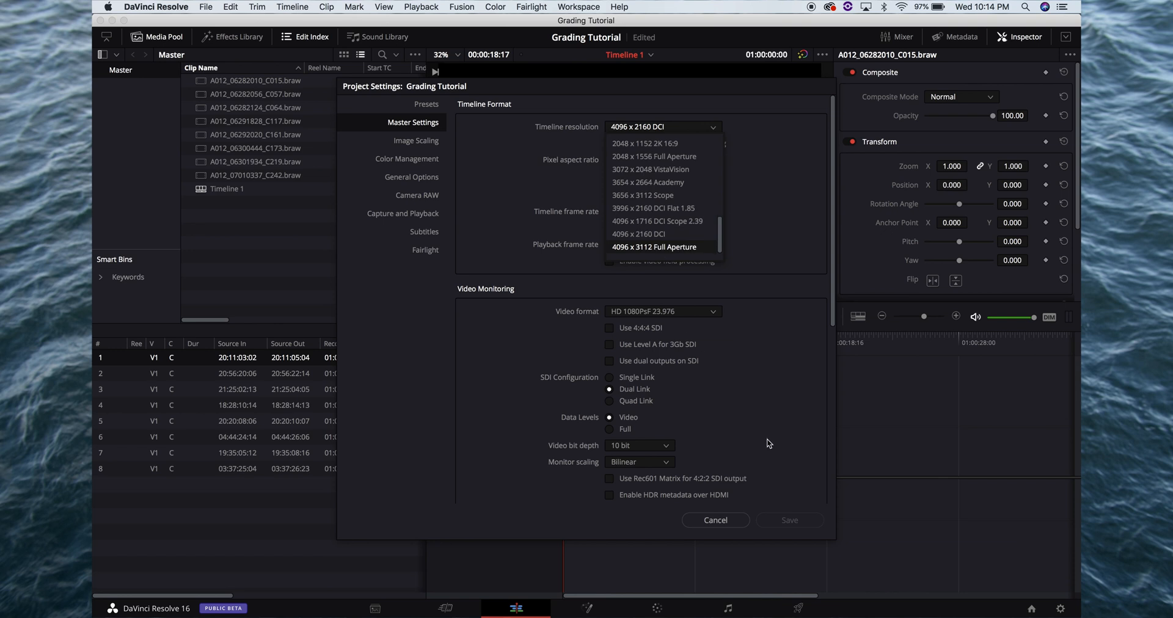
{"action": "left_click", "coordinate": [731, 520]}
{"action": "left_click", "coordinate": [731, 522]}
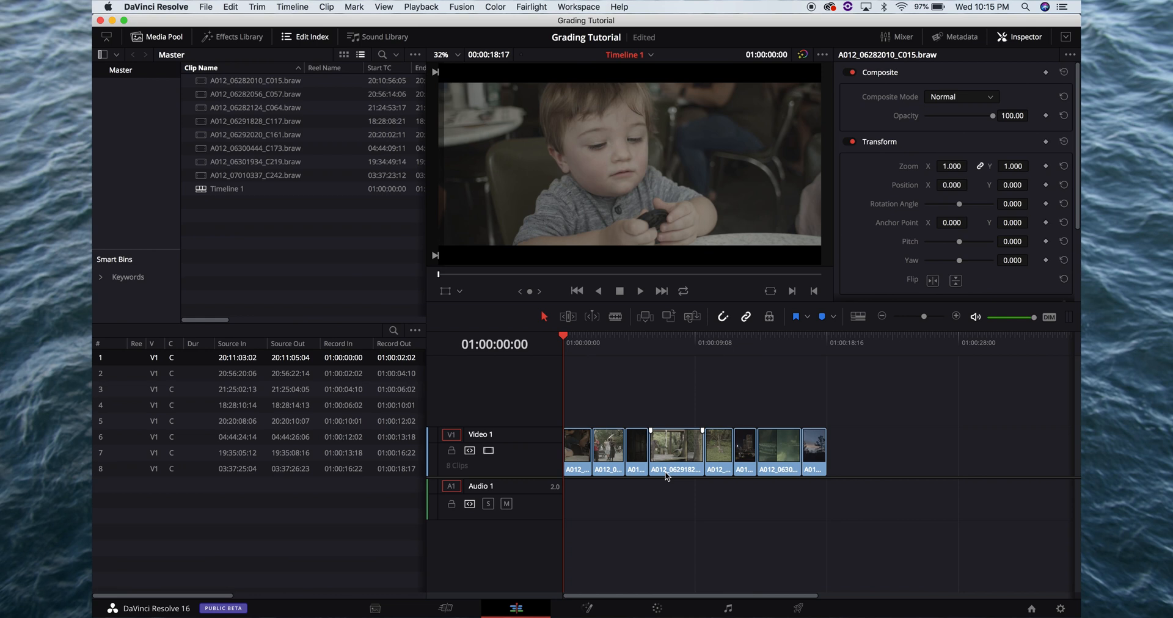
Open the first clip on the Color page and add two serial nodes after node 01
{"action": "left_click", "coordinate": [579, 351]}
{"action": "left_click", "coordinate": [565, 352]}
{"action": "left_click", "coordinate": [657, 607]}
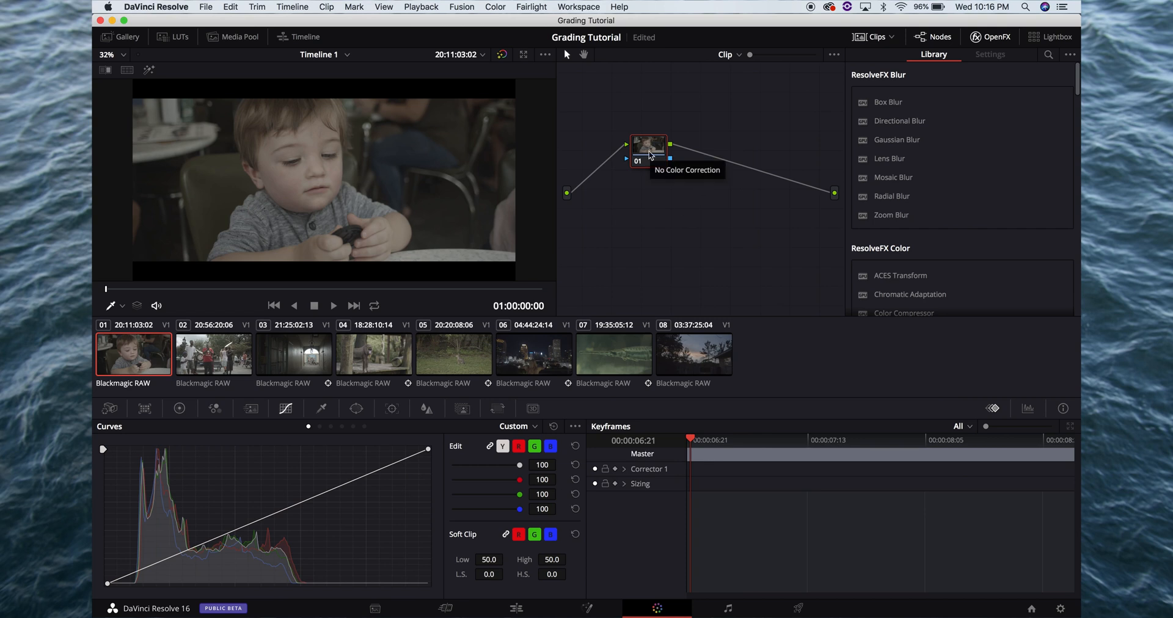
{"action": "key", "text": "alt+s"}
{"action": "key", "text": "alt+s"}
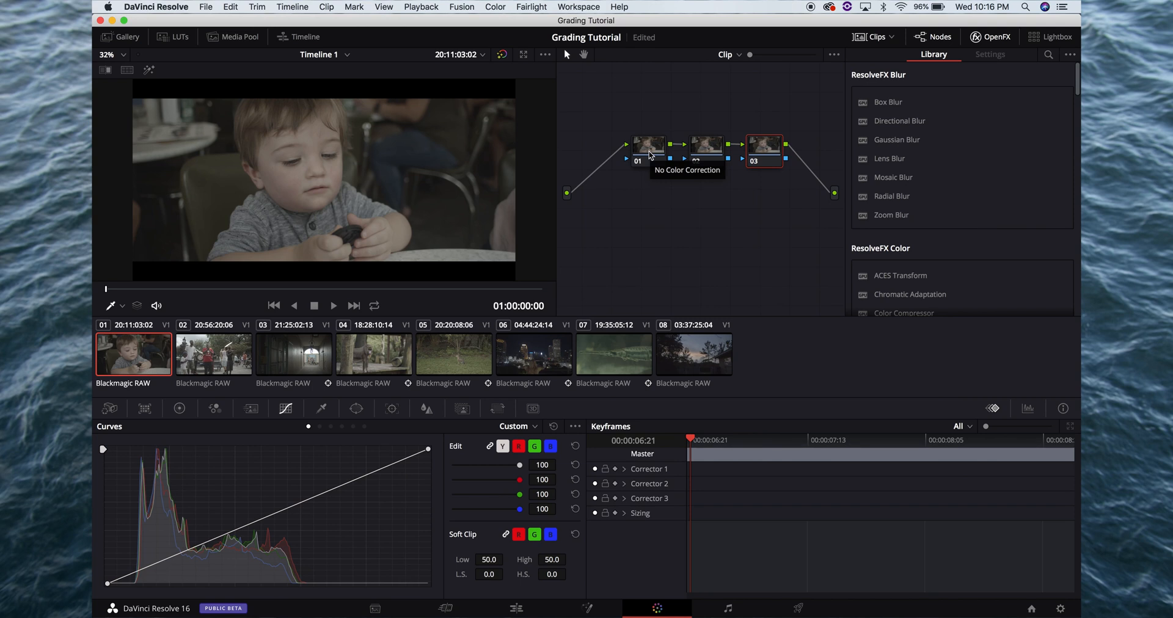
Apply the FilmConvert Pro effect from the OpenFX library to node 02
{"action": "left_click", "coordinate": [656, 154]}
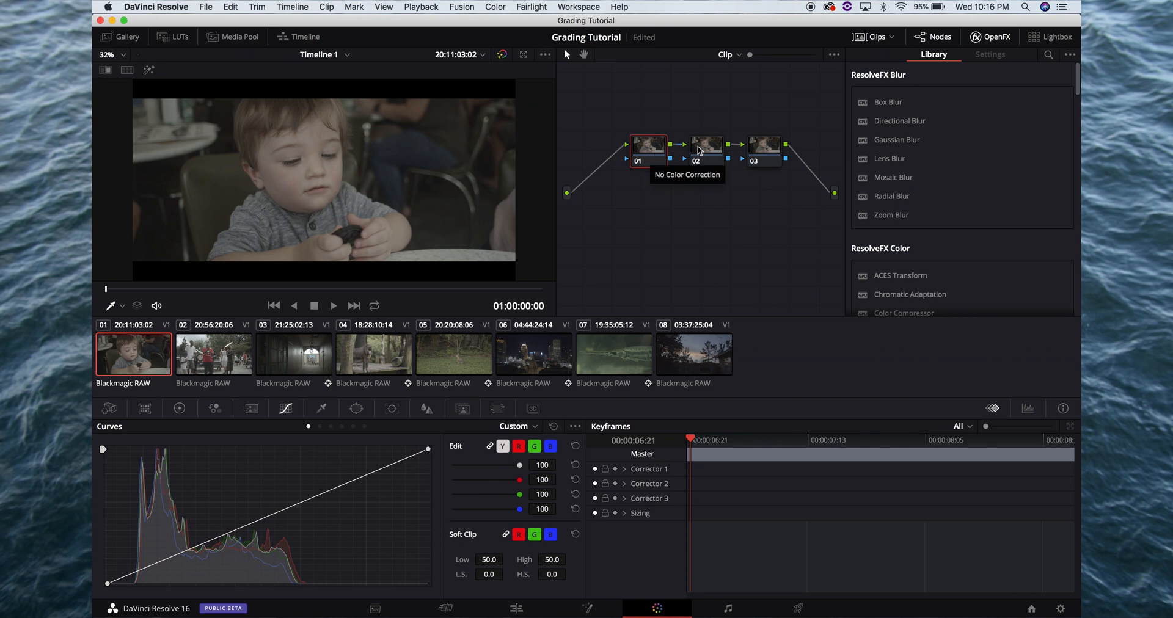
{"action": "left_click", "coordinate": [707, 150]}
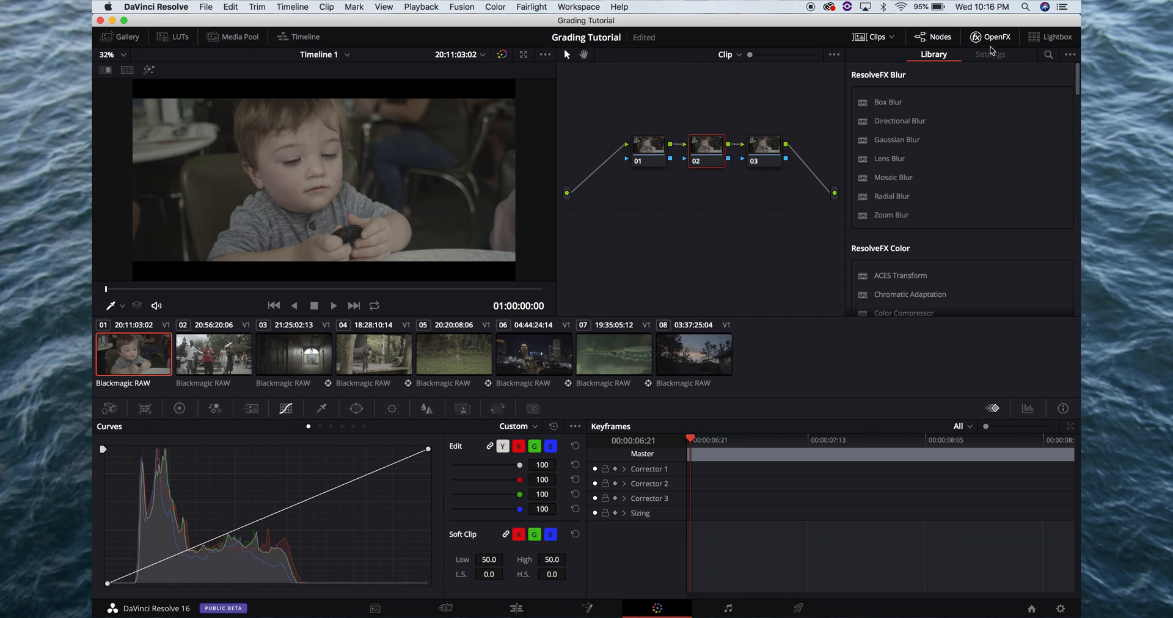
{"action": "left_click", "coordinate": [989, 38]}
{"action": "left_click", "coordinate": [989, 36]}
{"action": "scroll", "coordinate": [950, 167], "scroll_direction": "down", "scroll_amount": 10}
{"action": "scroll", "coordinate": [950, 166], "scroll_direction": "down", "scroll_amount": 15}
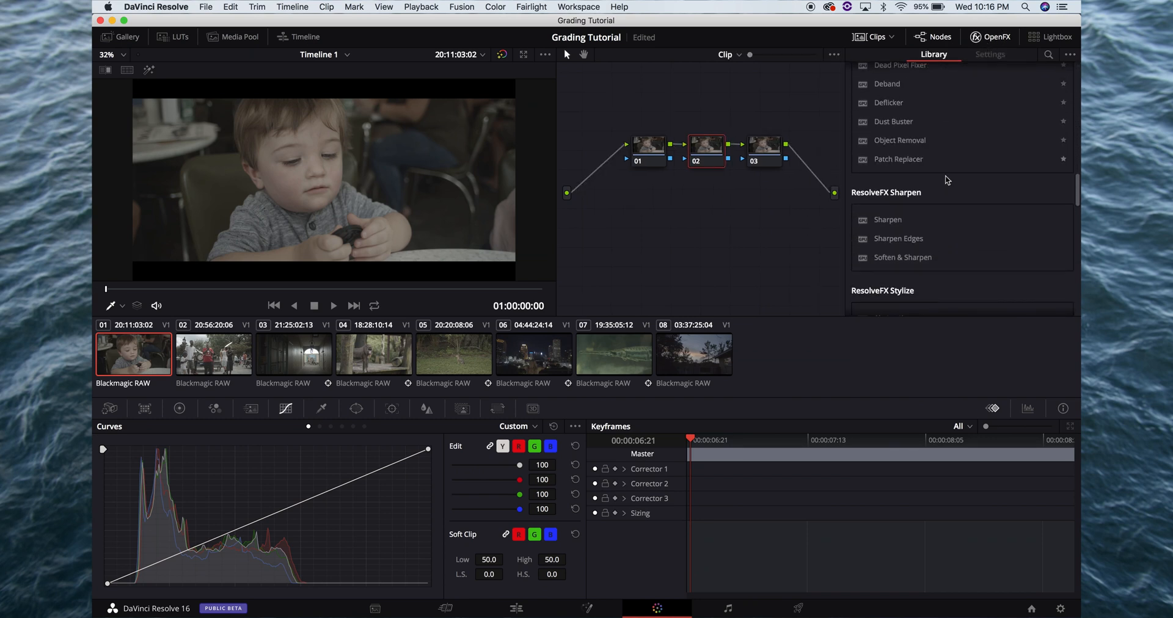
{"action": "scroll", "coordinate": [946, 189], "scroll_direction": "down", "scroll_amount": 15}
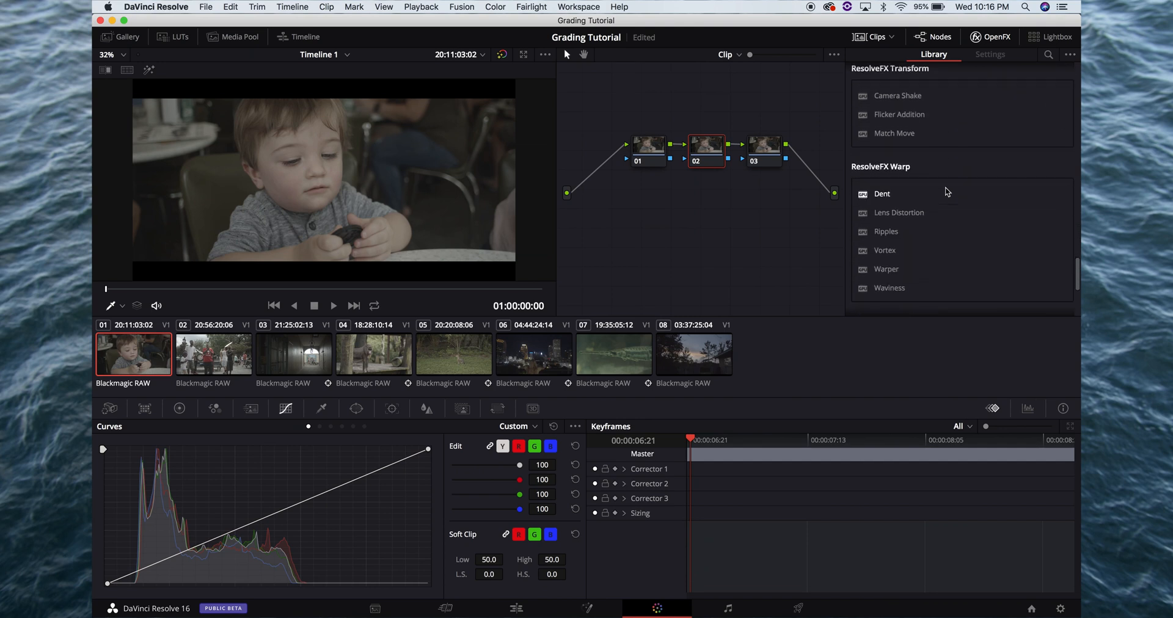
{"action": "left_click_drag", "start_coordinate": [930, 168], "coordinate": [709, 153]}
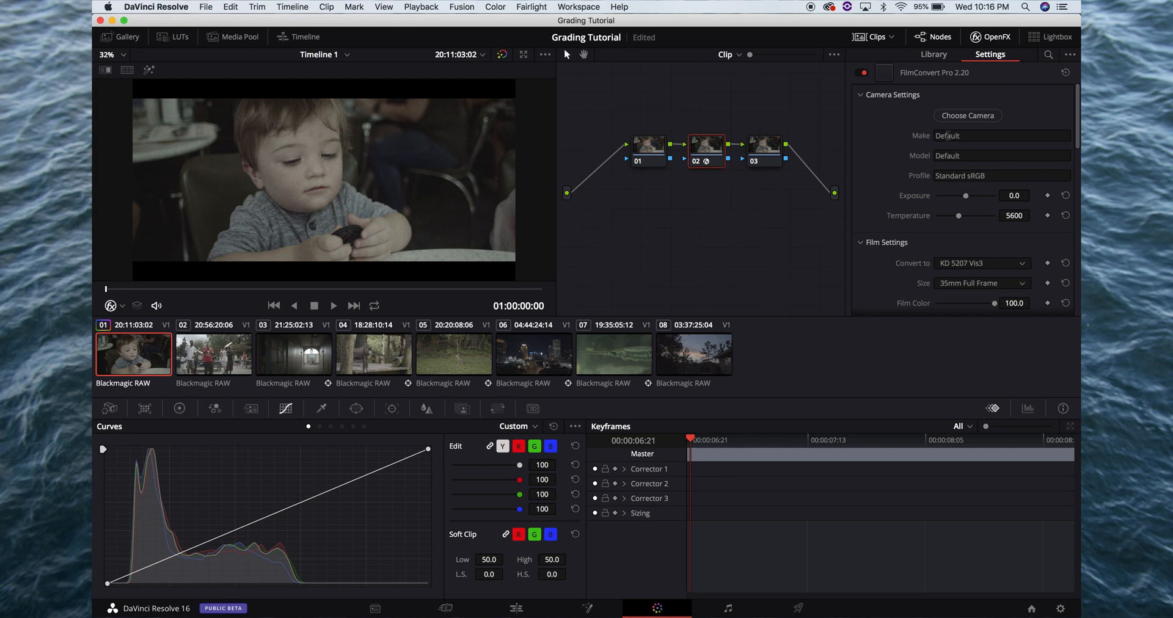
Set the FilmConvert camera to make Black Magic Design, model BMPCC 4K and profile Film
{"action": "left_click", "coordinate": [993, 117]}
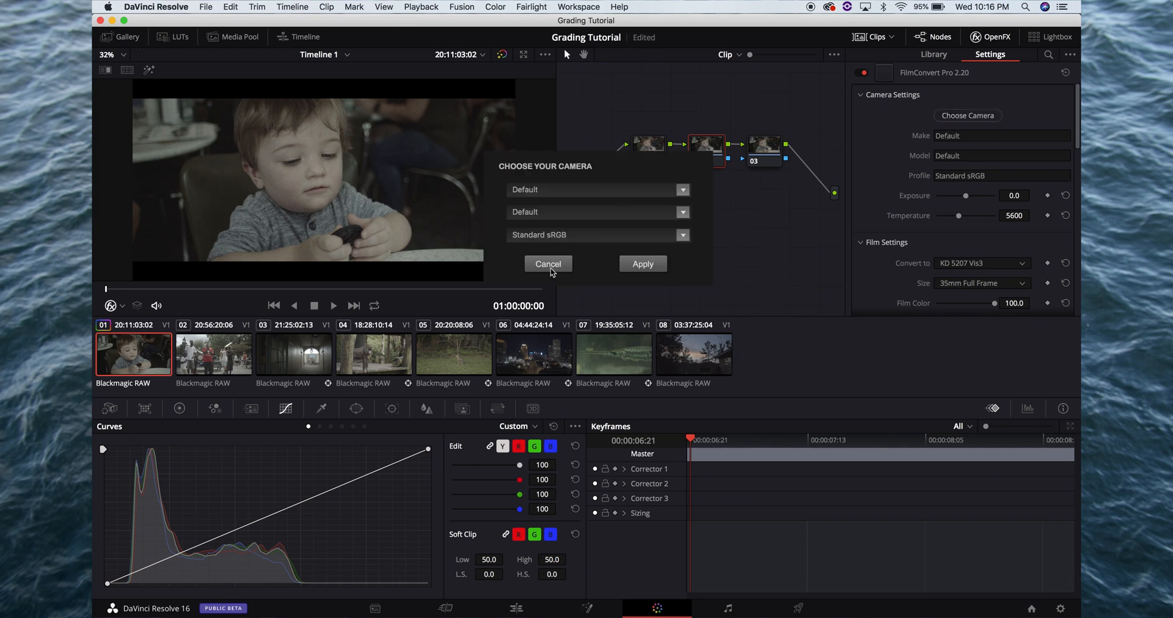
{"action": "left_click", "coordinate": [684, 192]}
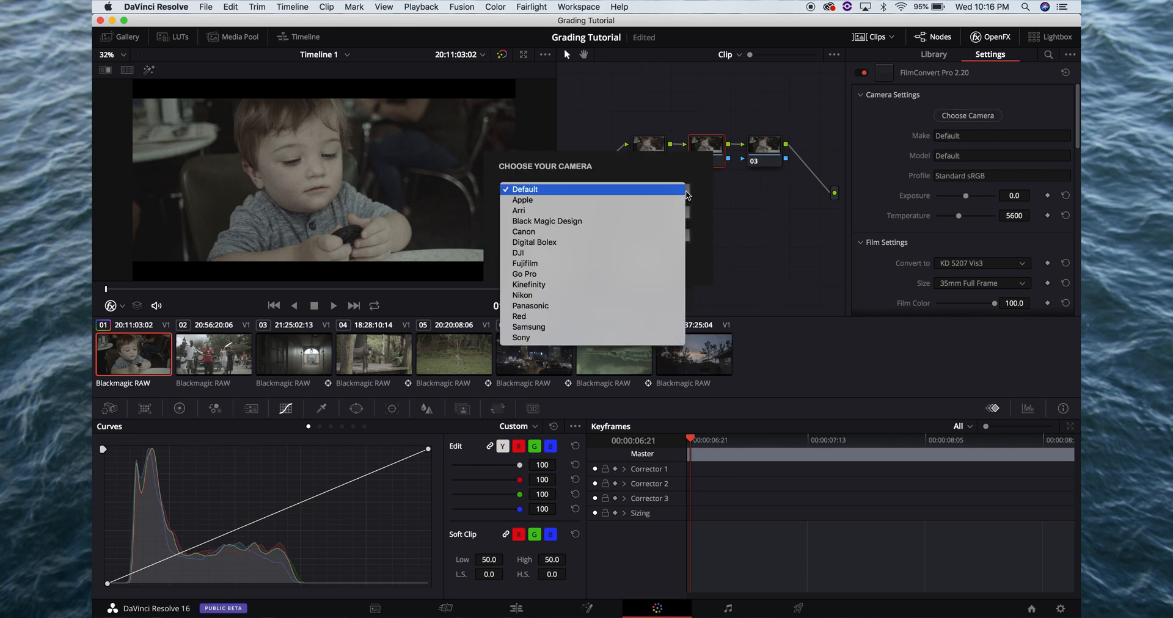
{"action": "left_click", "coordinate": [650, 221]}
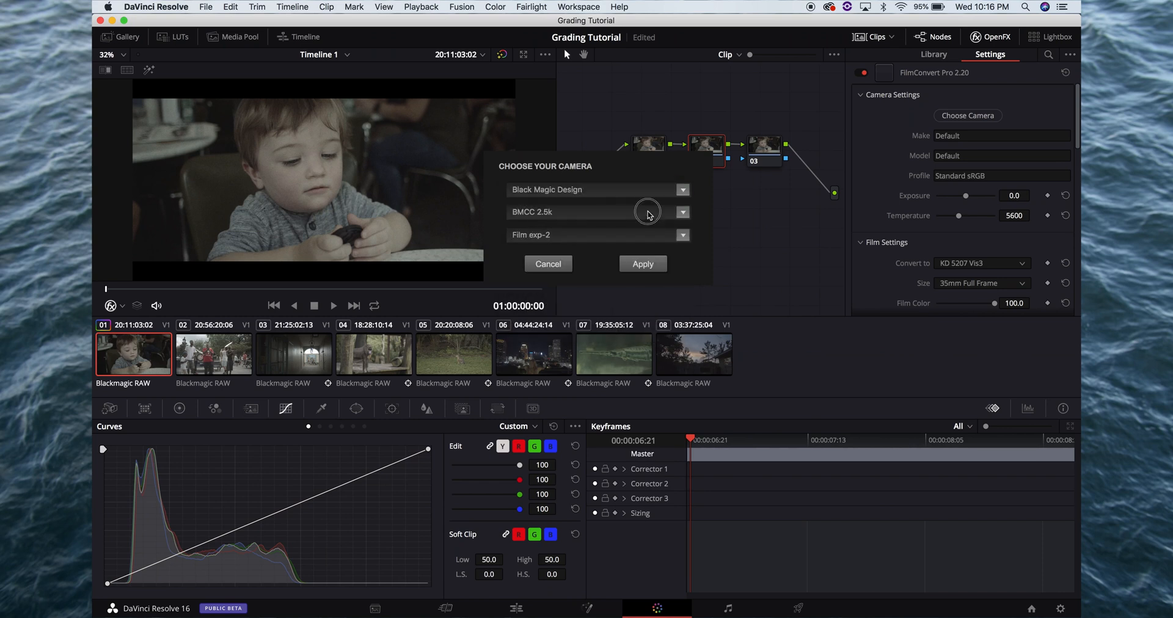
{"action": "left_click", "coordinate": [649, 214]}
{"action": "left_click", "coordinate": [610, 244]}
{"action": "left_click", "coordinate": [641, 264]}
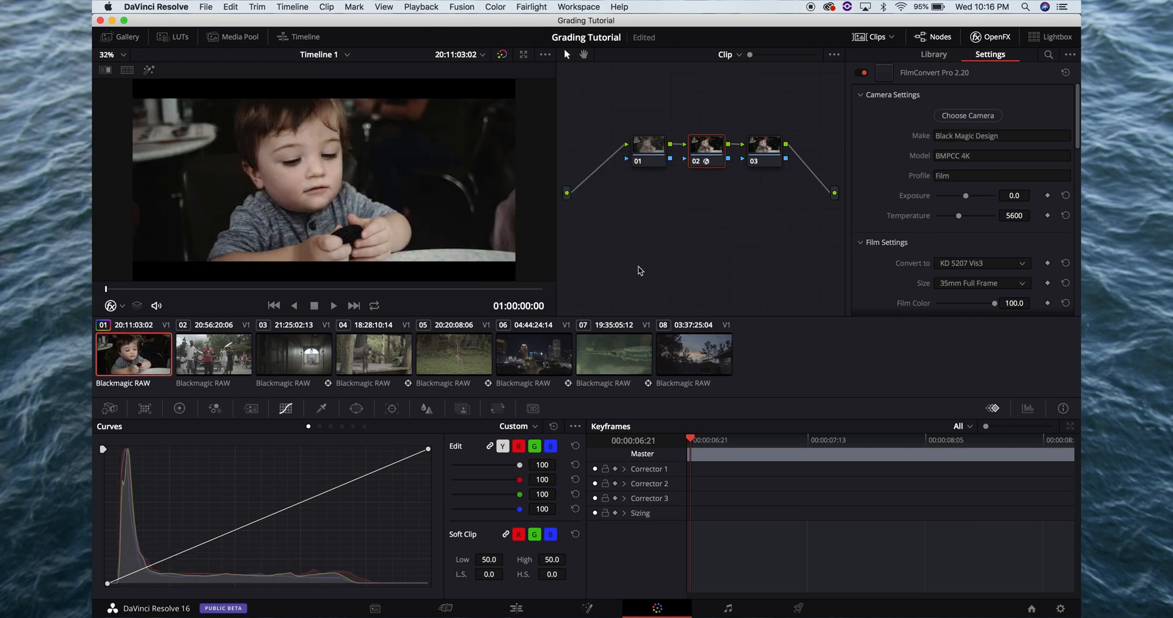
Try the FJ 8543 VD film stock in the FilmConvert effect and switch it to FJ SuperX 400
{"action": "left_click", "coordinate": [965, 265]}
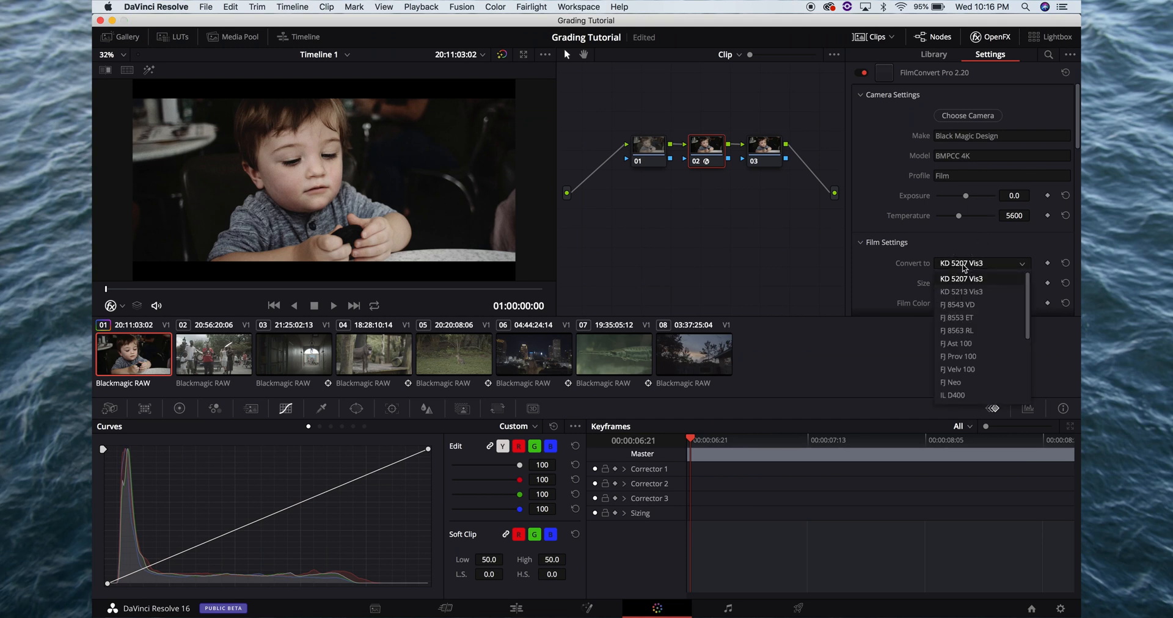
{"action": "left_click", "coordinate": [974, 307]}
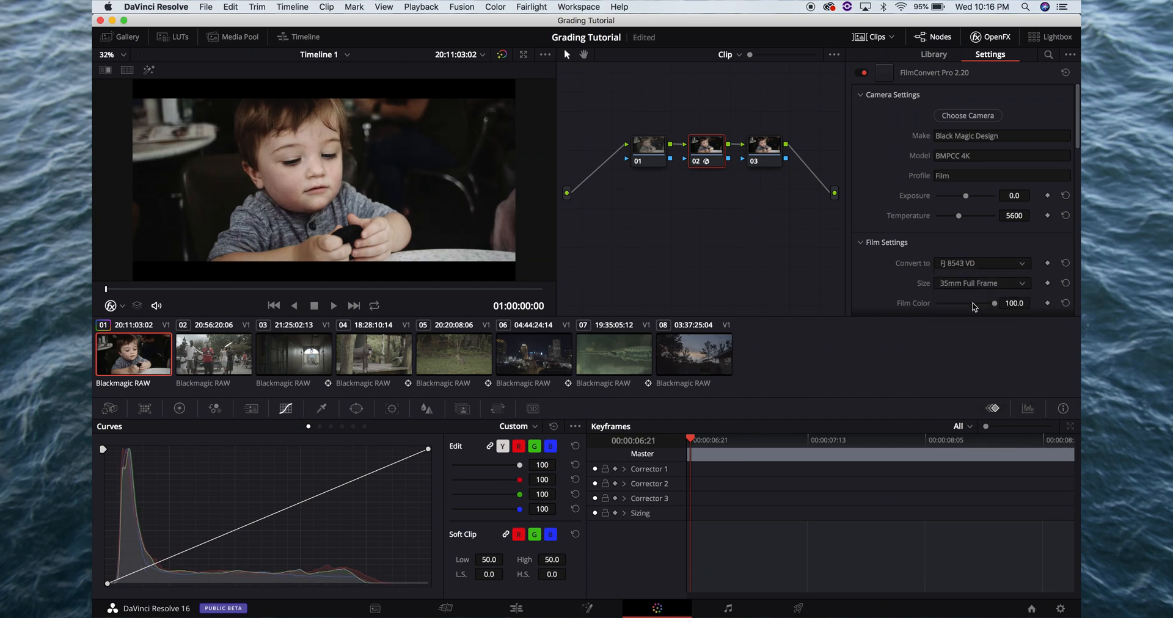
{"action": "left_click", "coordinate": [983, 267]}
{"action": "scroll", "coordinate": [973, 344], "scroll_direction": "down", "scroll_amount": 3}
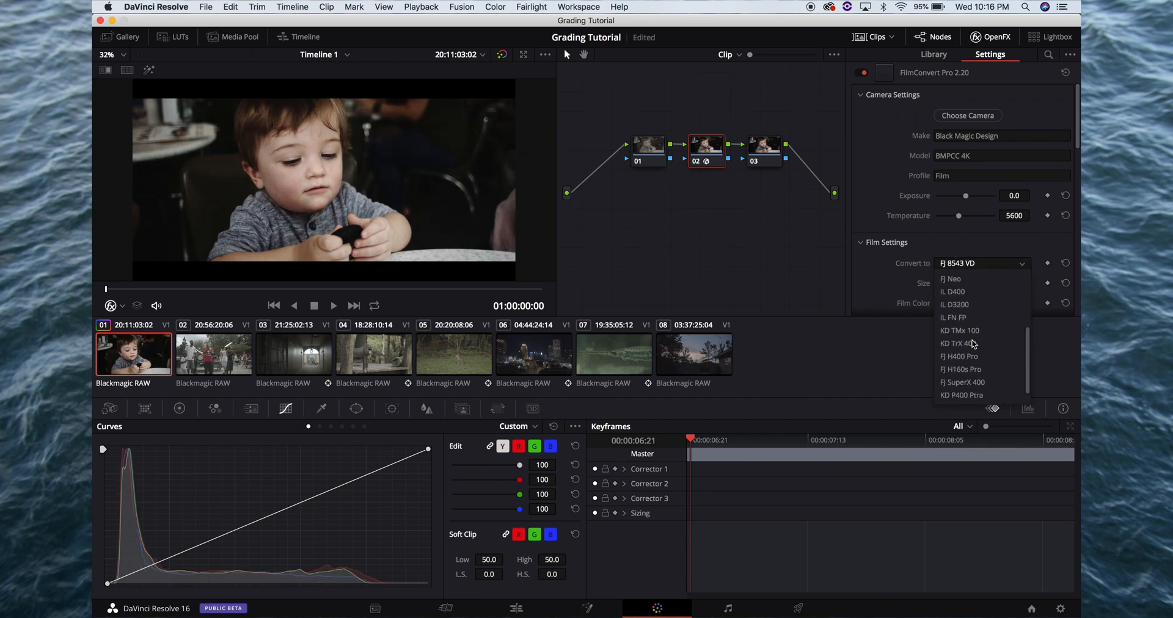
{"action": "left_click", "coordinate": [972, 375]}
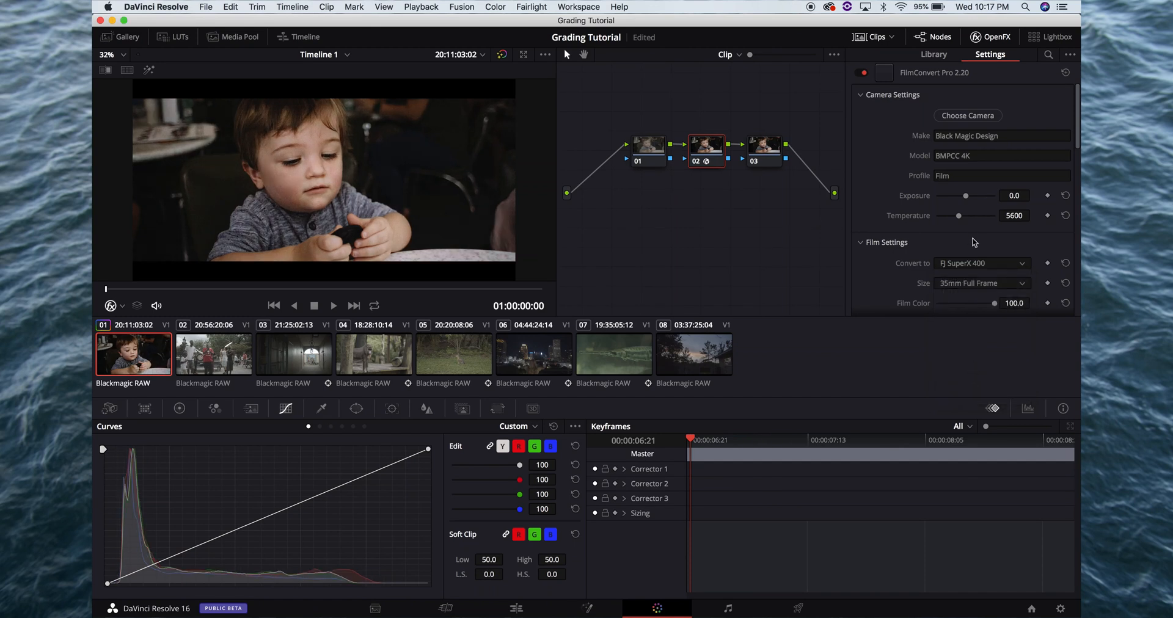
Change the FilmConvert film stock to FJ 8543 VD
{"action": "left_click", "coordinate": [961, 262]}
{"action": "scroll", "coordinate": [956, 303], "scroll_direction": "up", "scroll_amount": 3}
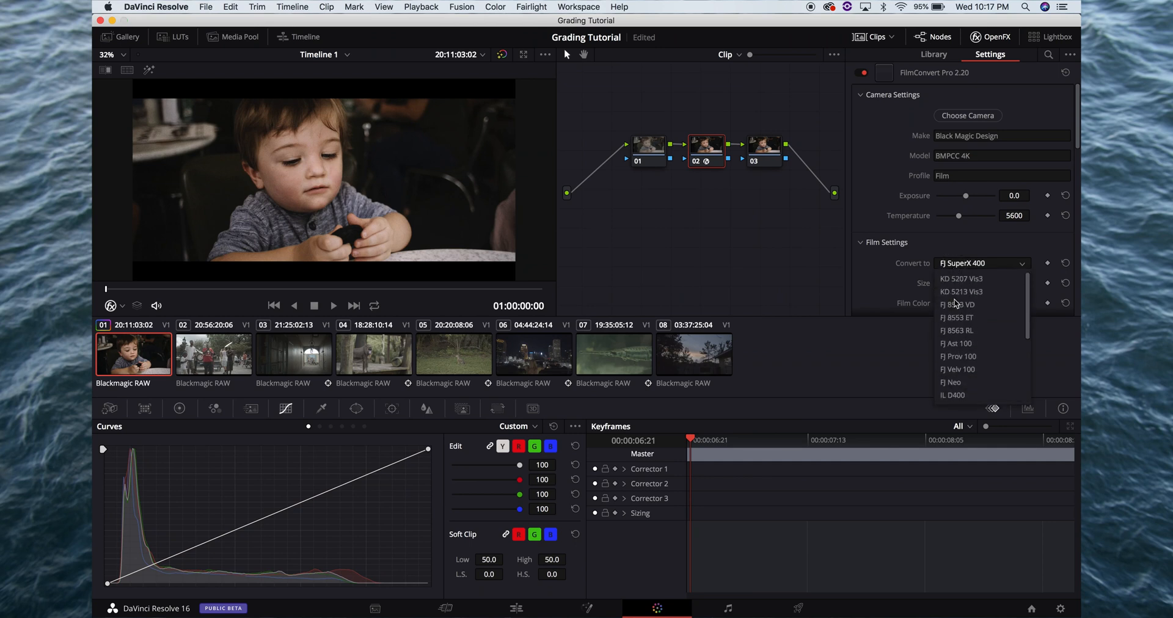
{"action": "left_click", "coordinate": [956, 304]}
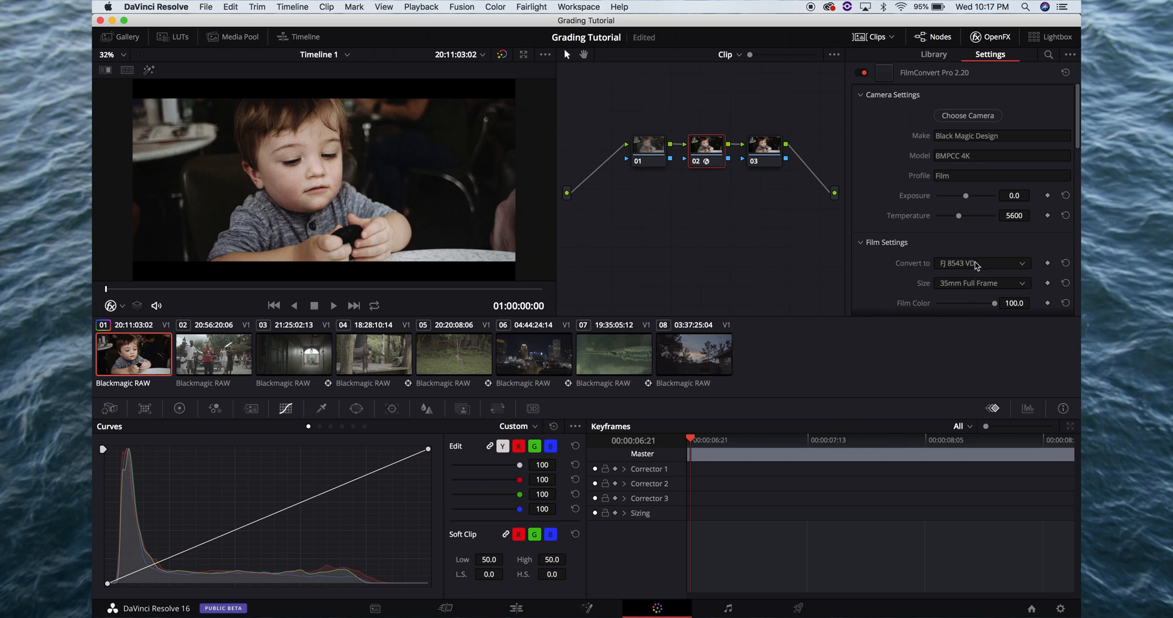
Reduce the FilmConvert Film Color to about 72.4 and Curve to about 73.4
{"action": "scroll", "coordinate": [977, 263], "scroll_direction": "down", "scroll_amount": 3}
{"action": "left_click_drag", "start_coordinate": [978, 253], "coordinate": [980, 253]}
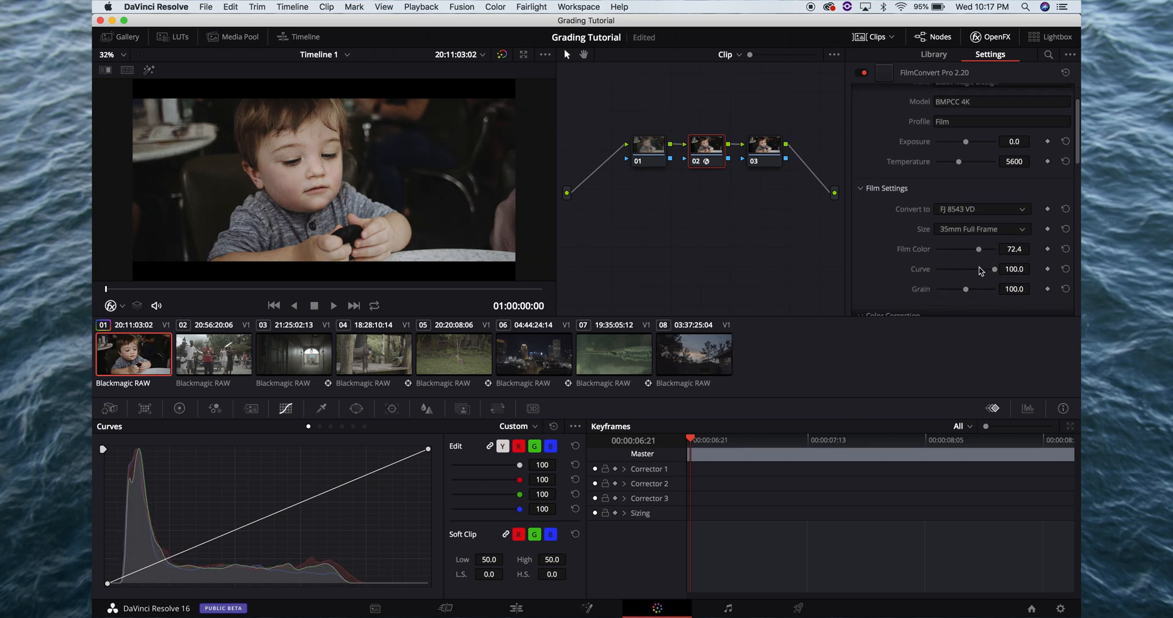
{"action": "left_click", "coordinate": [980, 270]}
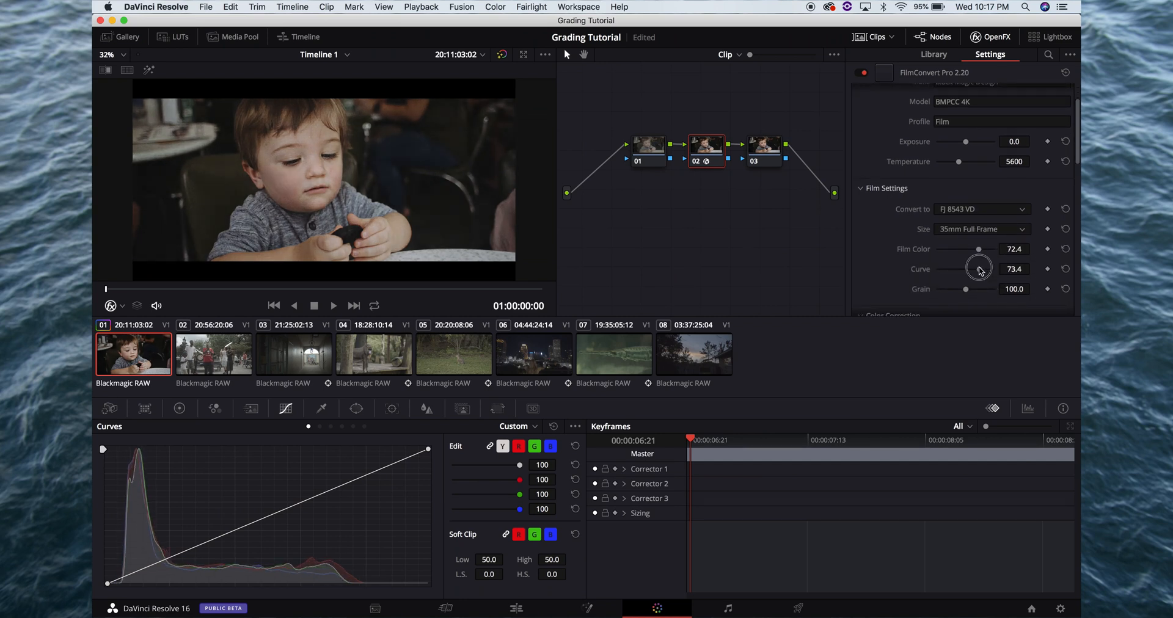
Reduce the FilmConvert Grain to about 28.6, checking the frame in full-screen view
{"action": "left_click", "coordinate": [948, 289]}
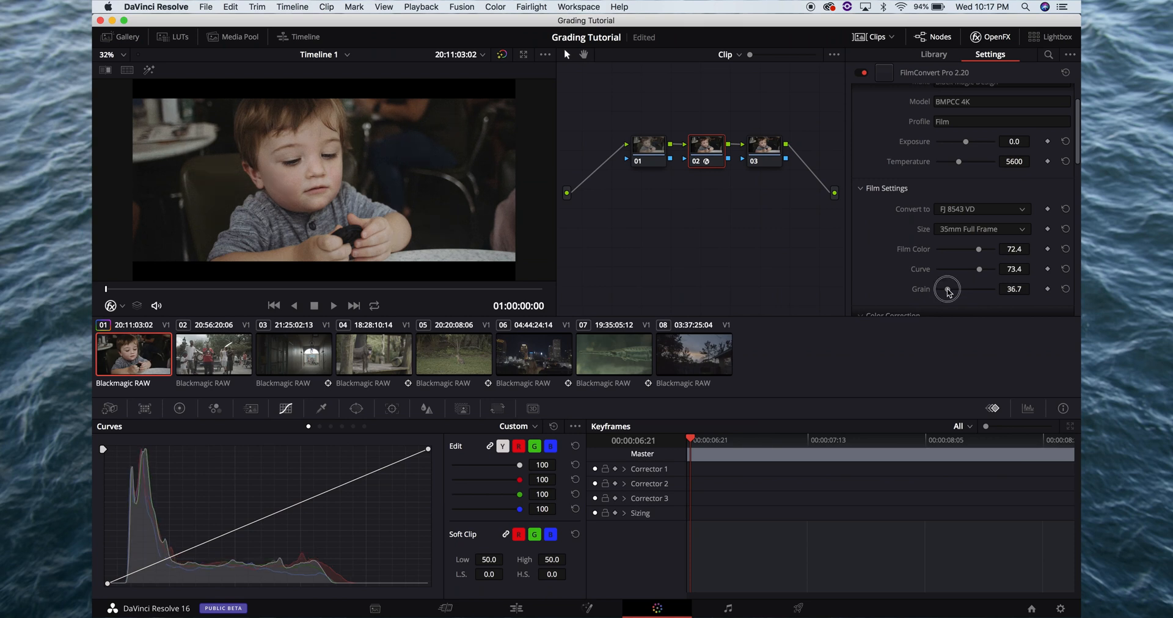
{"action": "left_click_drag", "start_coordinate": [947, 289], "coordinate": [949, 290]}
{"action": "key", "text": "super+f"}
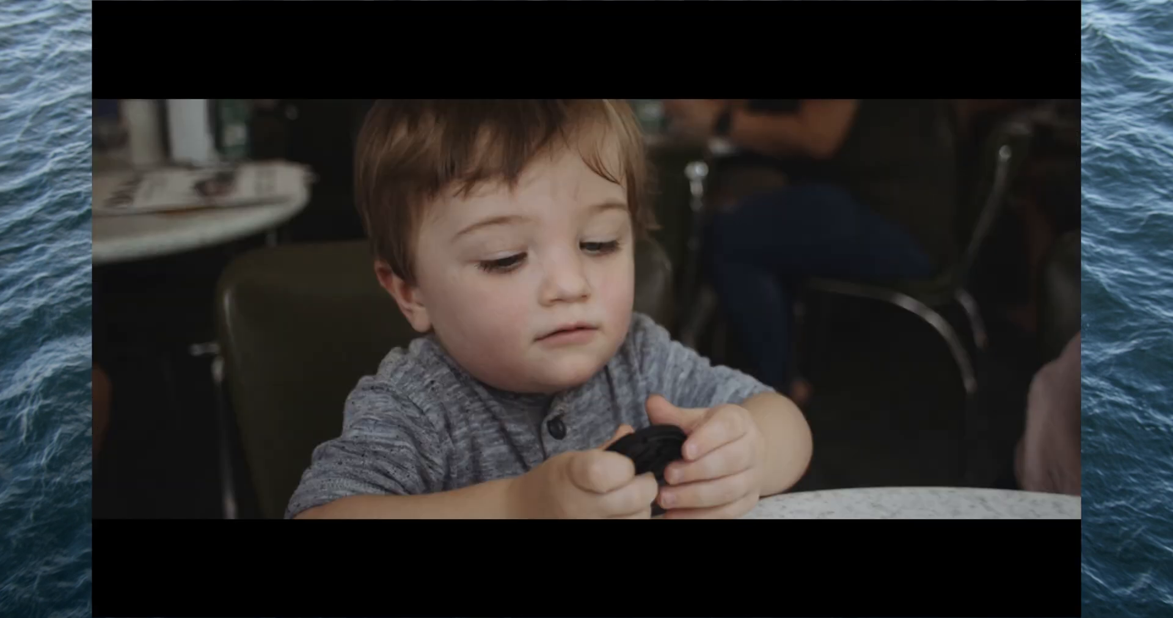
{"action": "key", "text": "super+f"}
{"action": "left_click_drag", "start_coordinate": [948, 290], "coordinate": [945, 292]}
{"action": "key", "text": "super+f"}
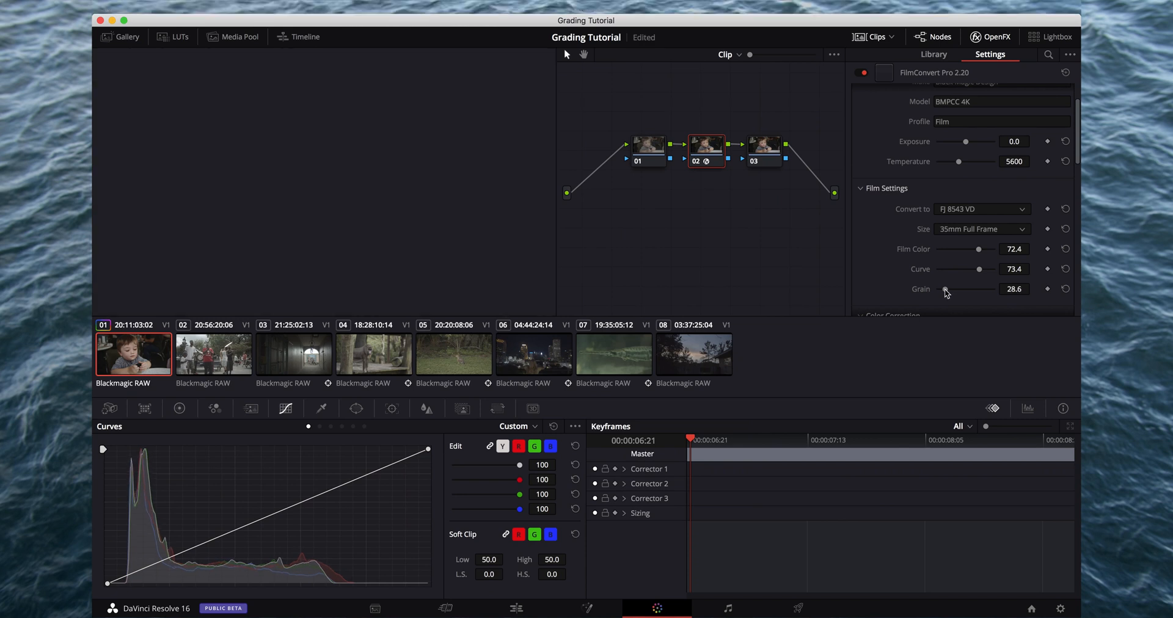
{"action": "key", "text": "super+f"}
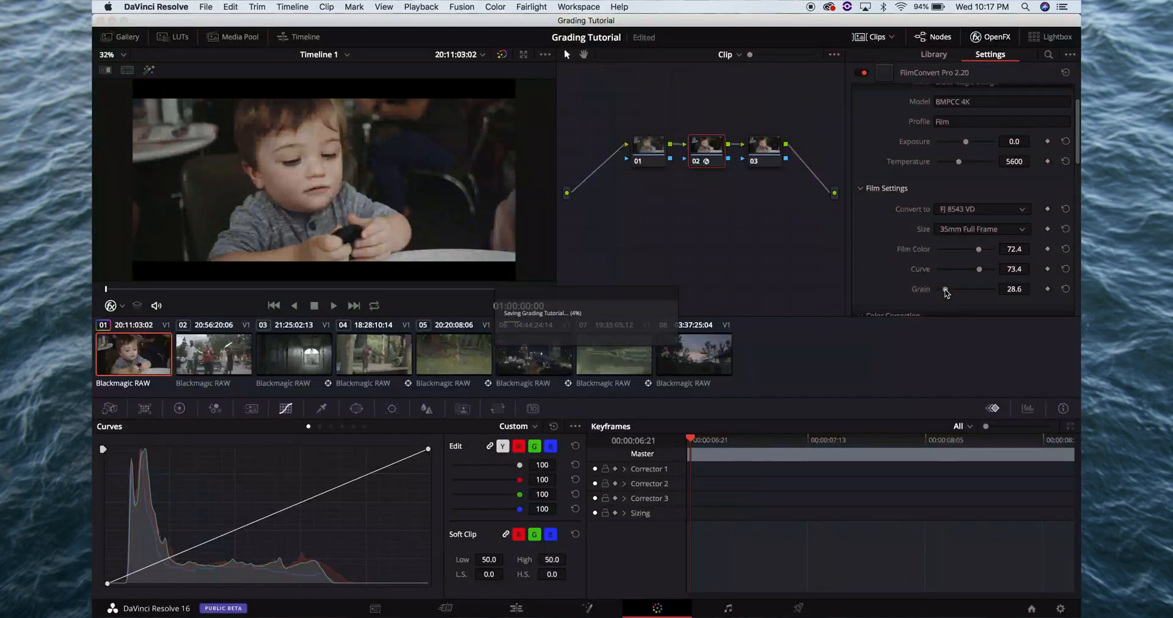
{"action": "scroll", "coordinate": [1005, 258], "scroll_direction": "down", "scroll_amount": 3}
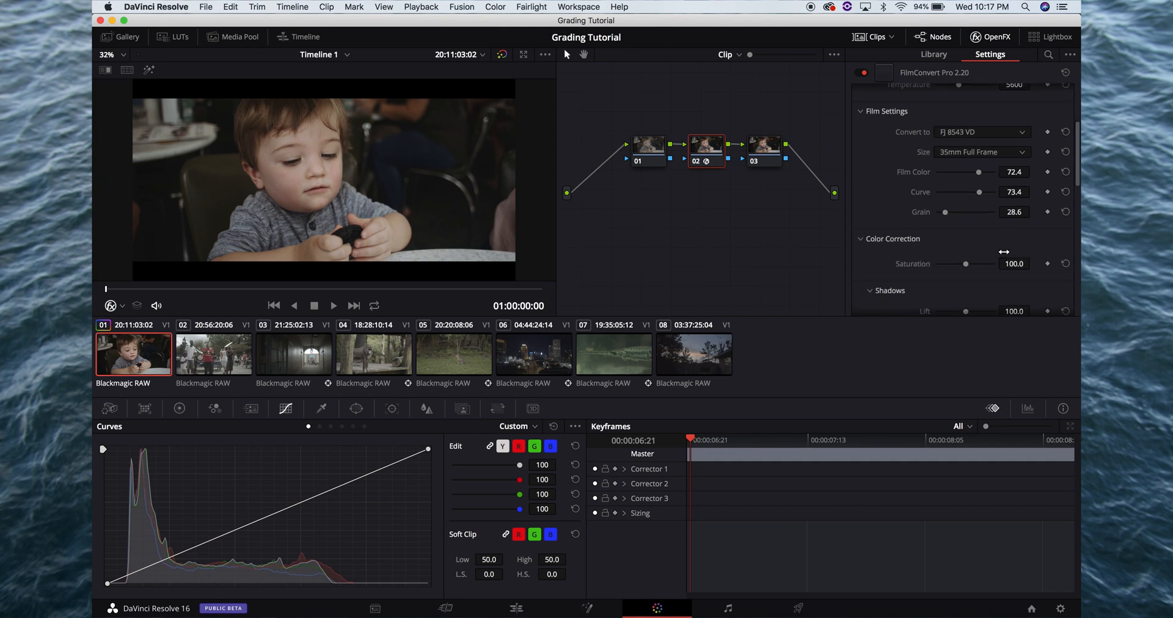
{"action": "left_click", "coordinate": [646, 148]}
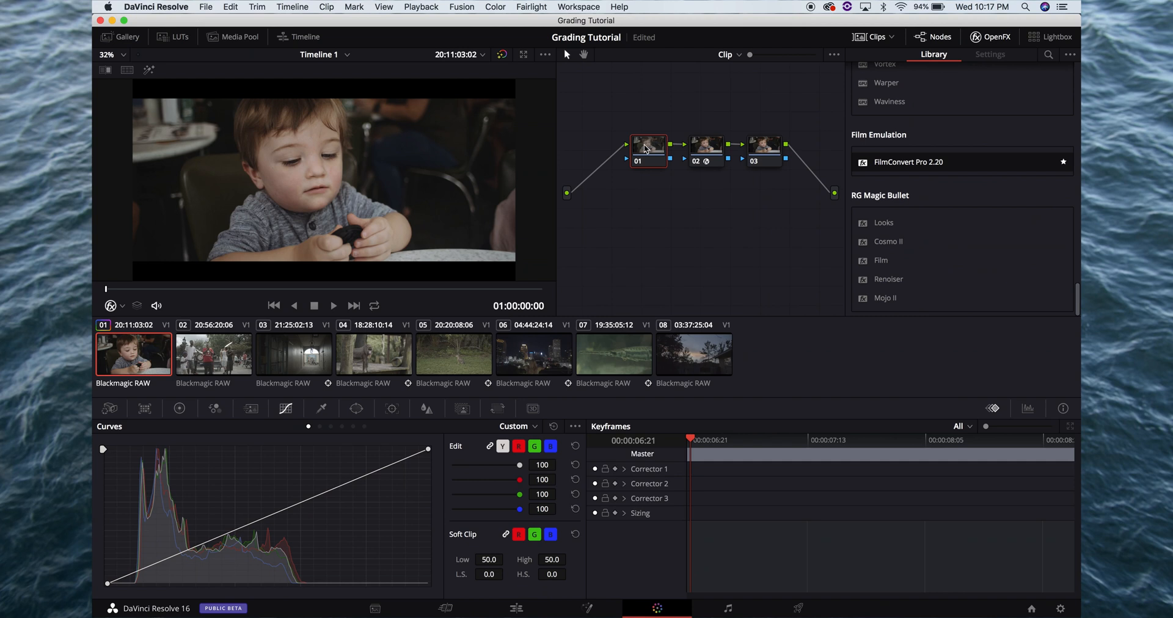
{"action": "left_click", "coordinate": [700, 148]}
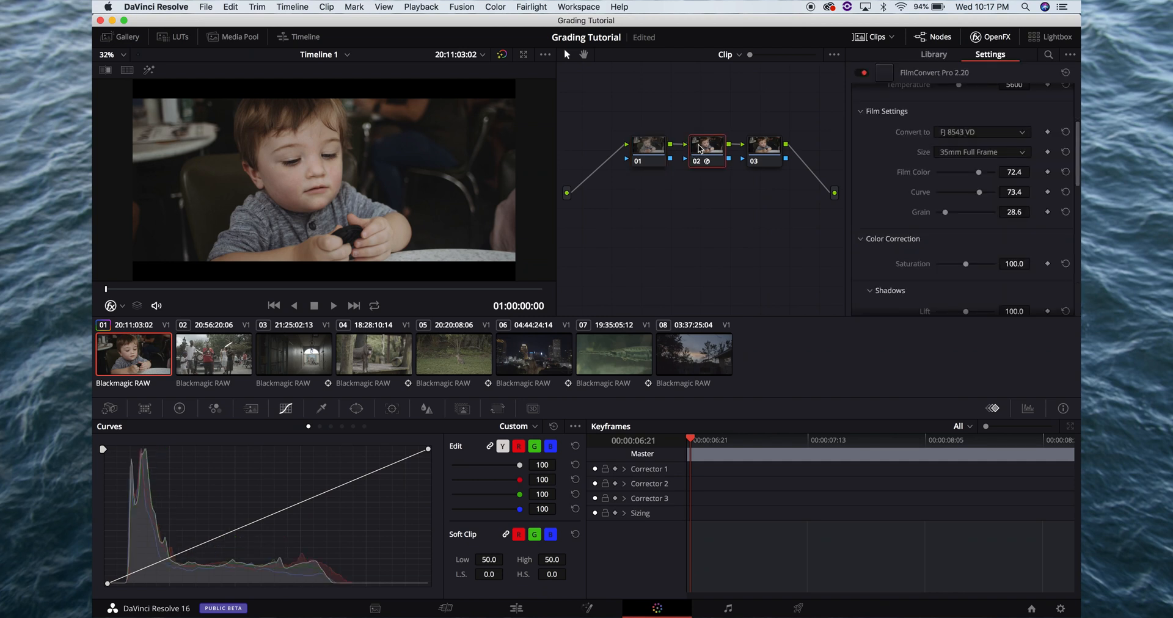
Apply the favorite LUT Drive - Rec709 to node 03
{"action": "left_click", "coordinate": [763, 147]}
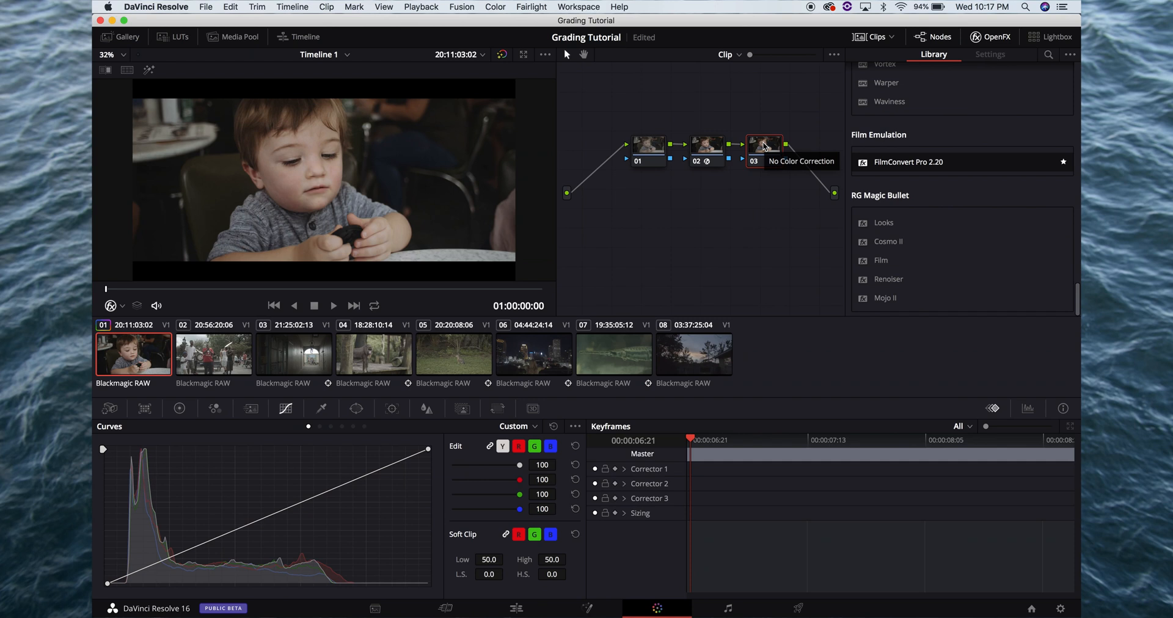
{"action": "right_click", "coordinate": [764, 147]}
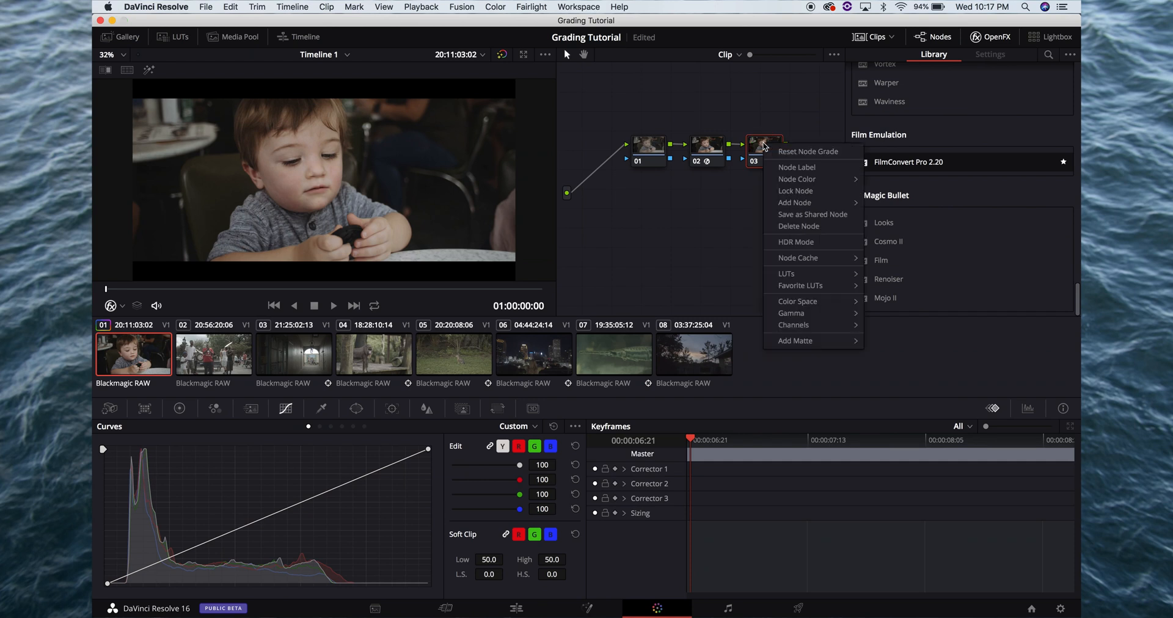
{"action": "mouse_move", "coordinate": [808, 291]}
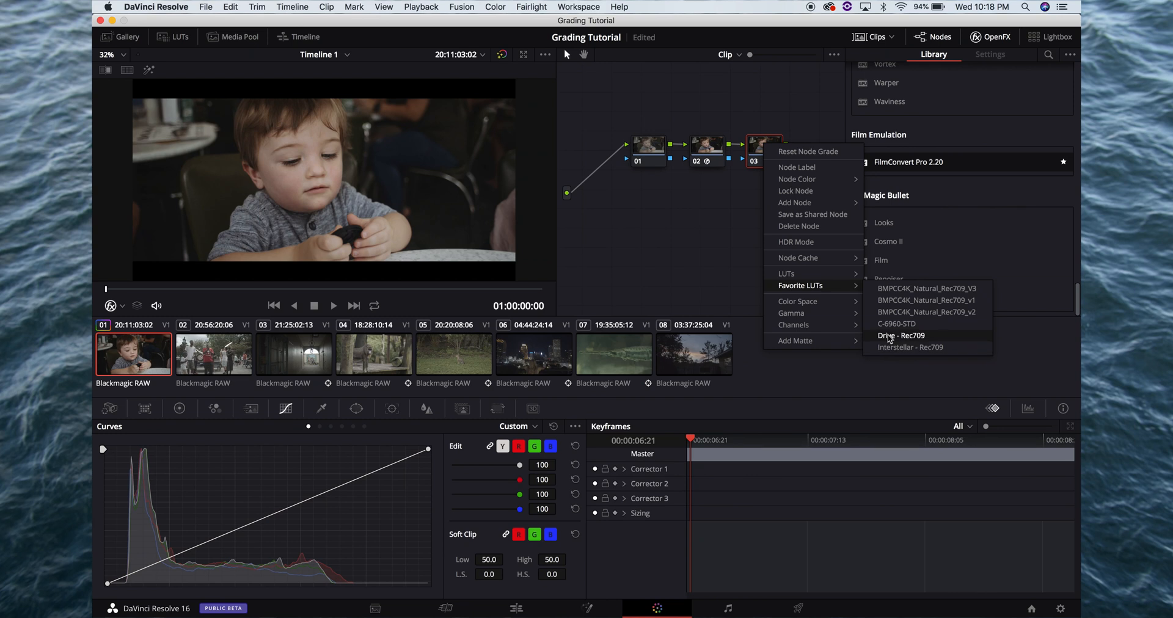
{"action": "left_click", "coordinate": [888, 335]}
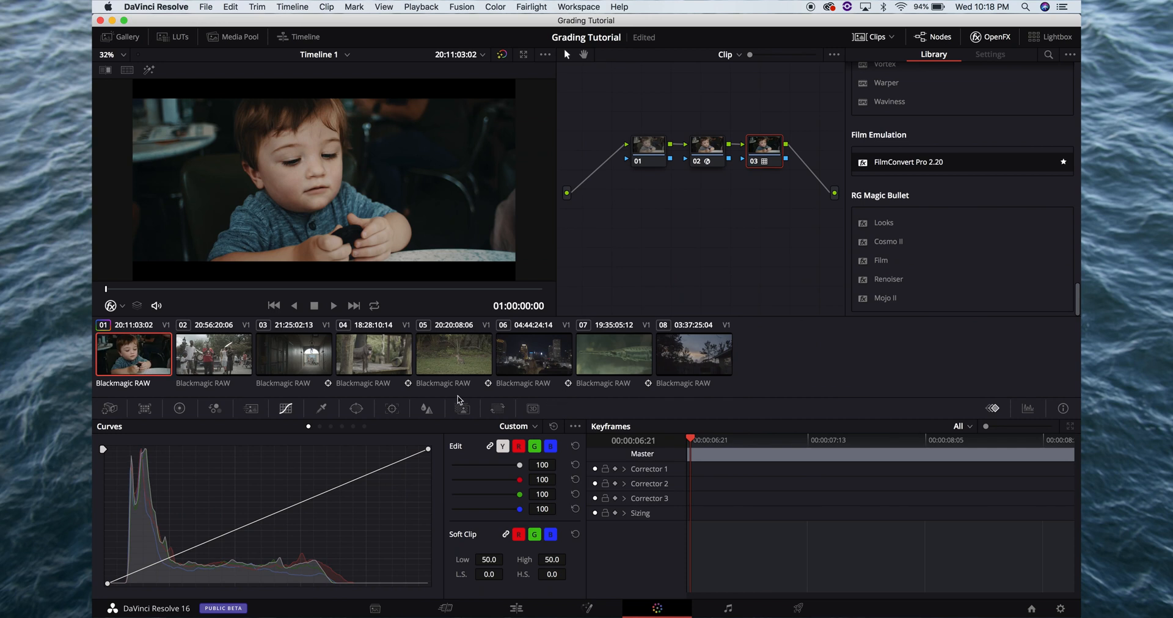
Set node 03's Key Output Gain to 0.5 and check the weaker LUT in full-screen view
{"action": "left_click", "coordinate": [463, 408]}
{"action": "left_click", "coordinate": [445, 522]}
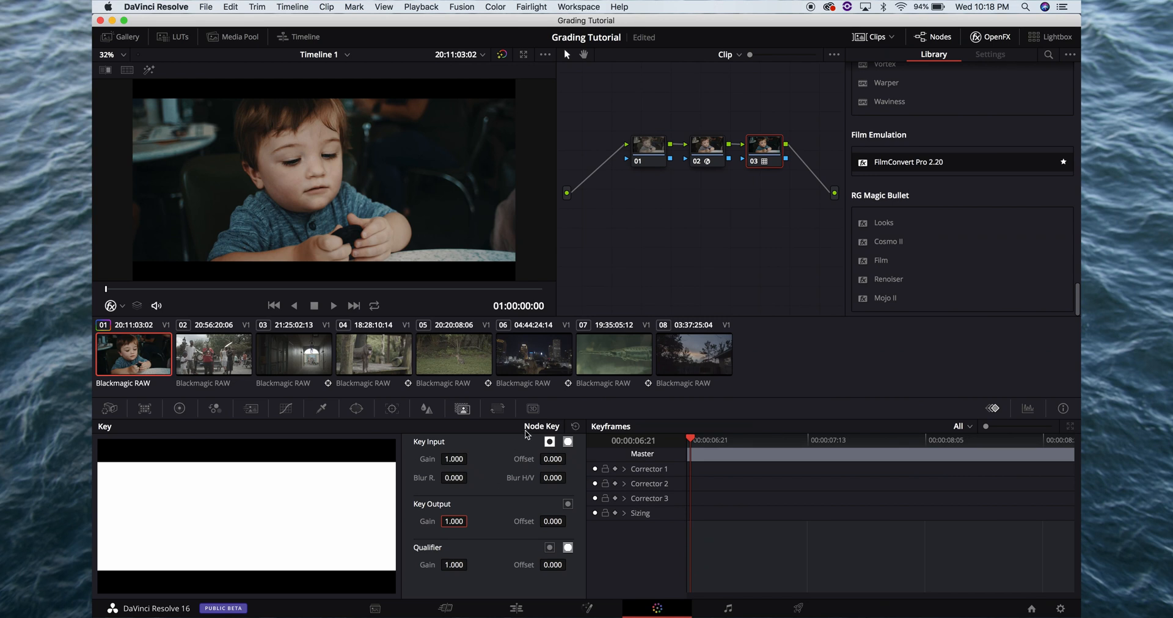
{"action": "left_click", "coordinate": [463, 411]}
{"action": "left_click", "coordinate": [454, 521]}
{"action": "type", "text": "0.5"}
{"action": "key", "text": "Return"}
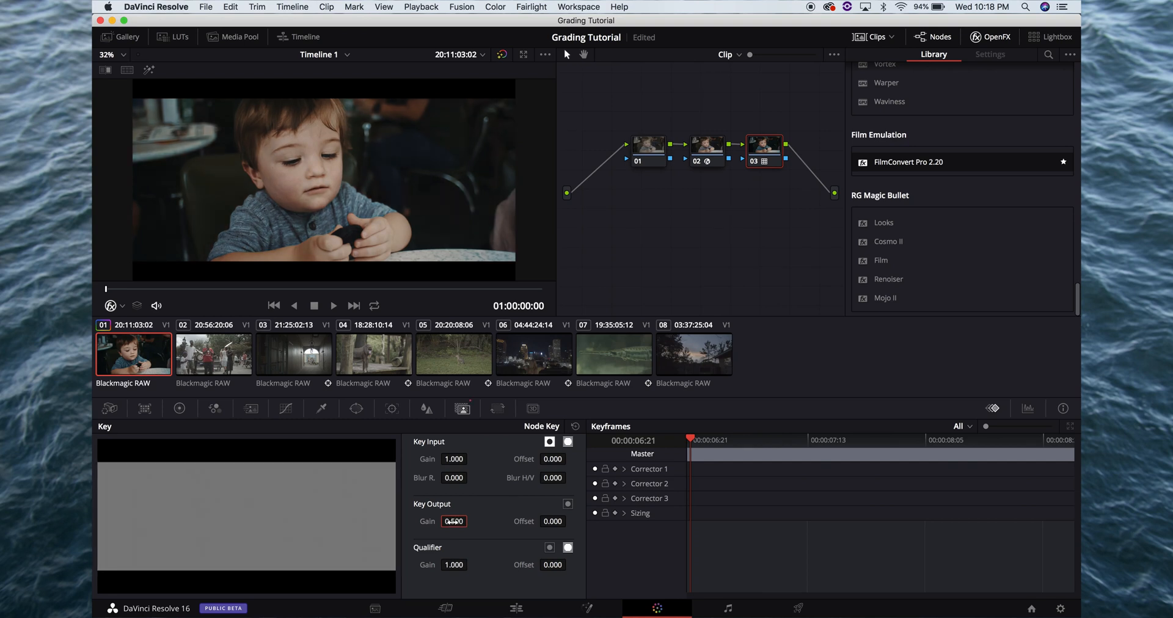
{"action": "key", "text": "super+f"}
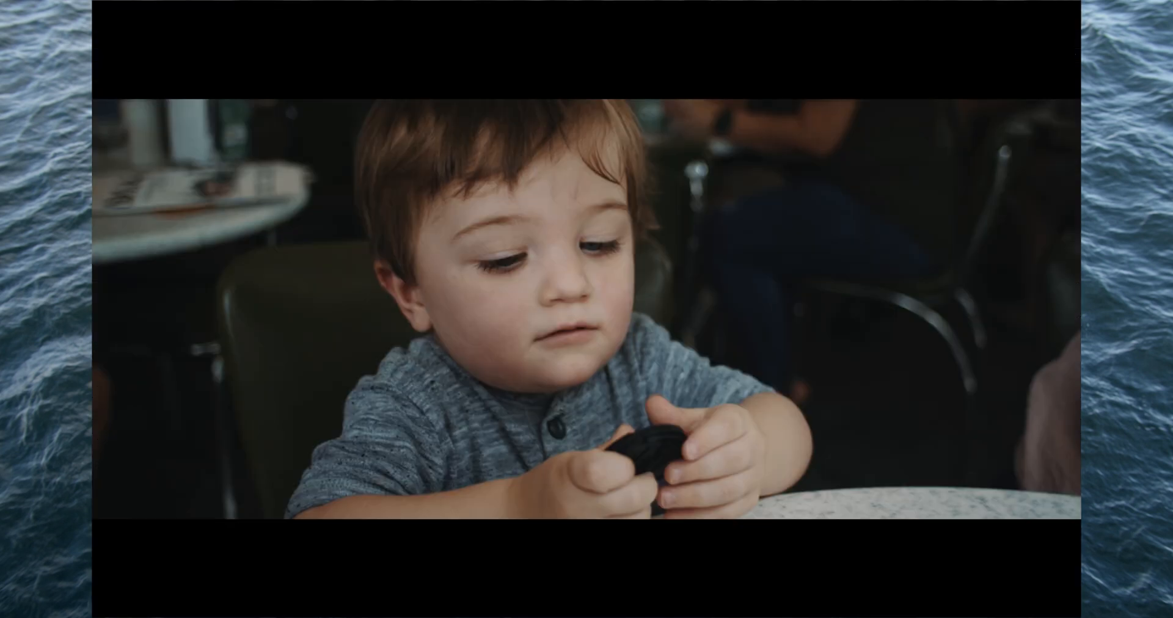
{"action": "key", "text": "super+f"}
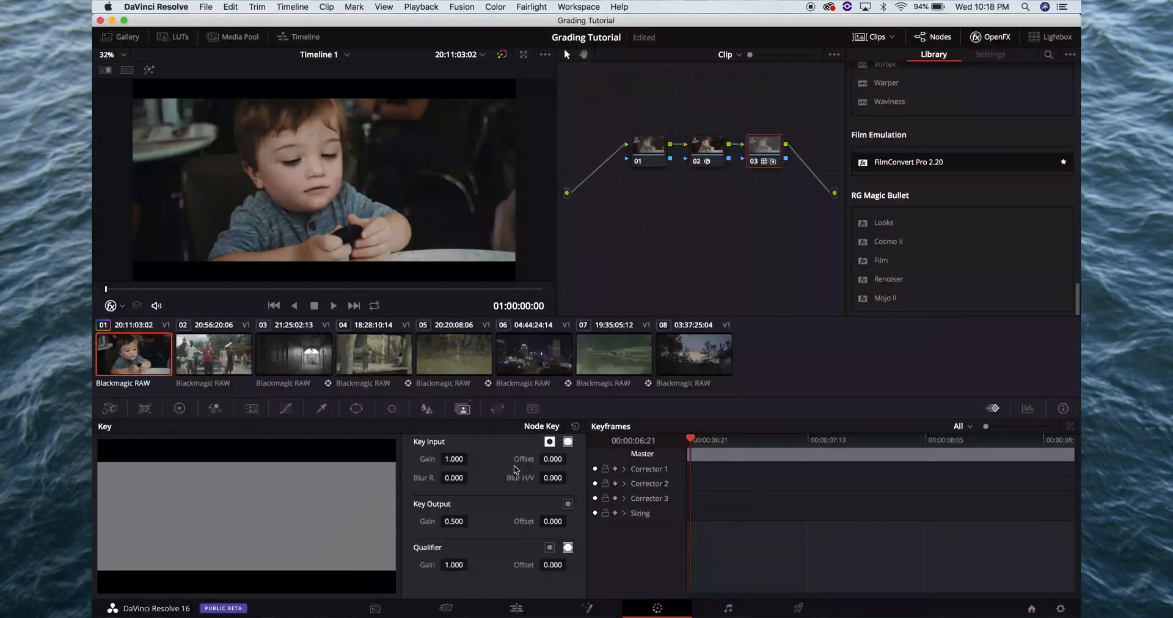
Turn Proxy Mode off and inspect the frame's sharpness in full-screen view
{"action": "left_click", "coordinate": [506, 7]}
{"action": "mouse_move", "coordinate": [428, 5]}
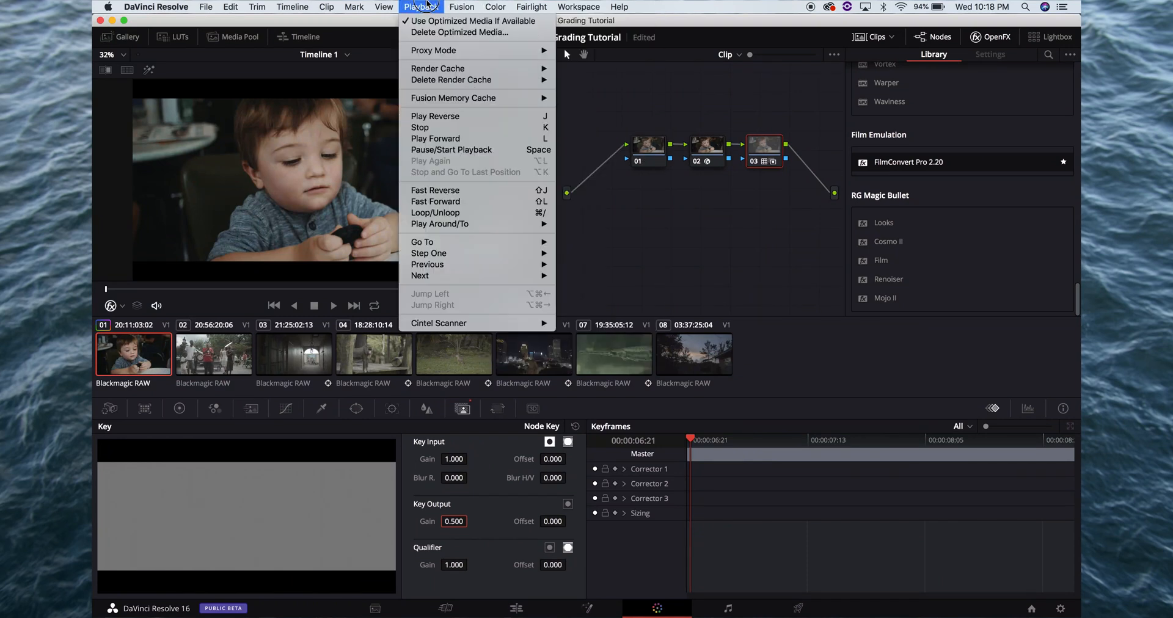
{"action": "left_click", "coordinate": [435, 51]}
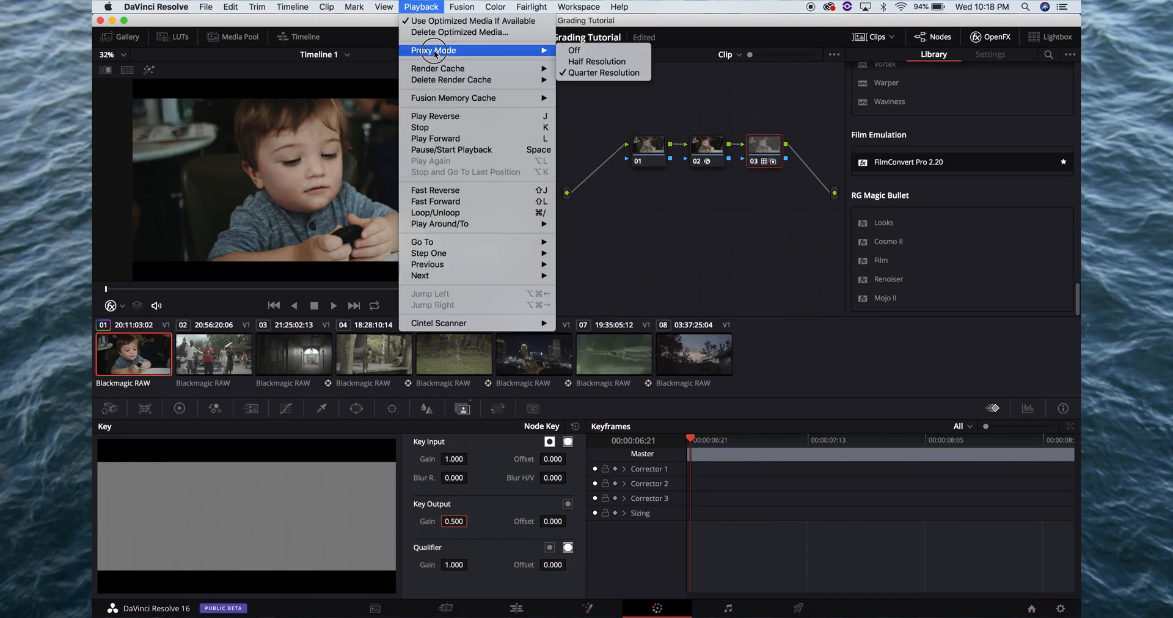
{"action": "left_click", "coordinate": [595, 51]}
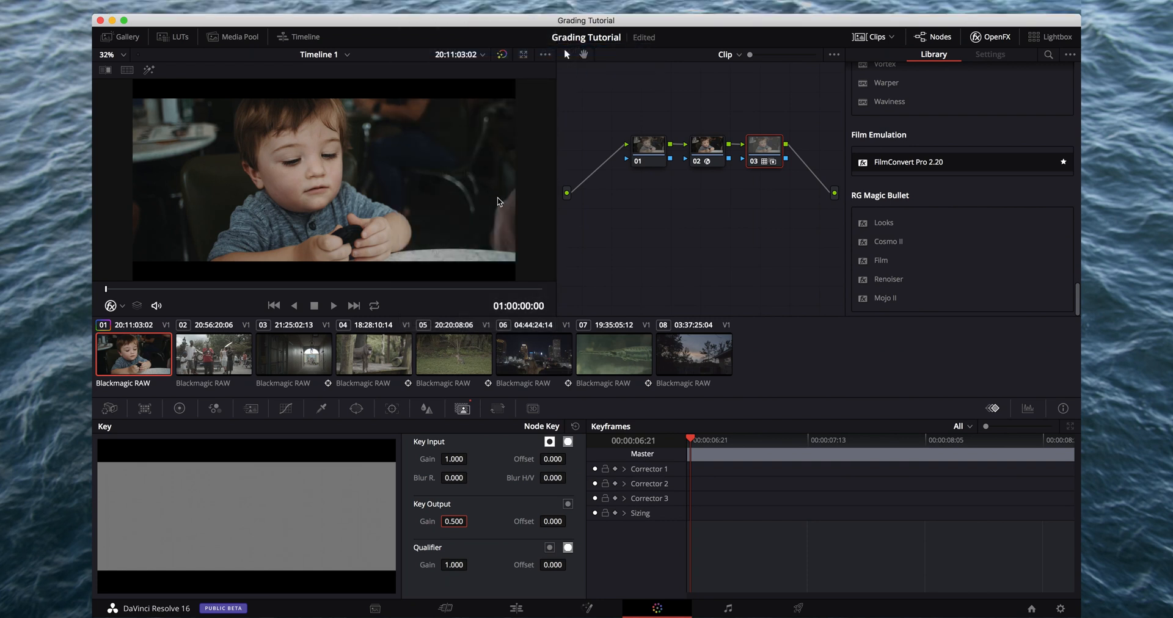
{"action": "key", "text": "super+f"}
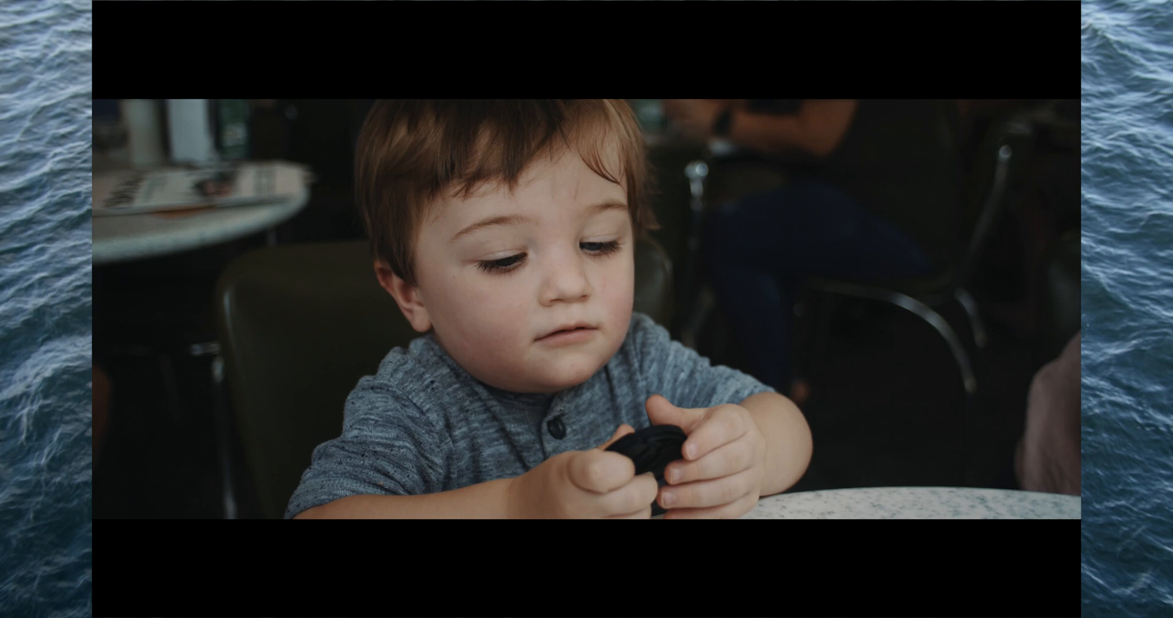
{"action": "key", "text": "super+f"}
Set Proxy Mode back to Quarter Resolution
{"action": "left_click", "coordinate": [421, 7]}
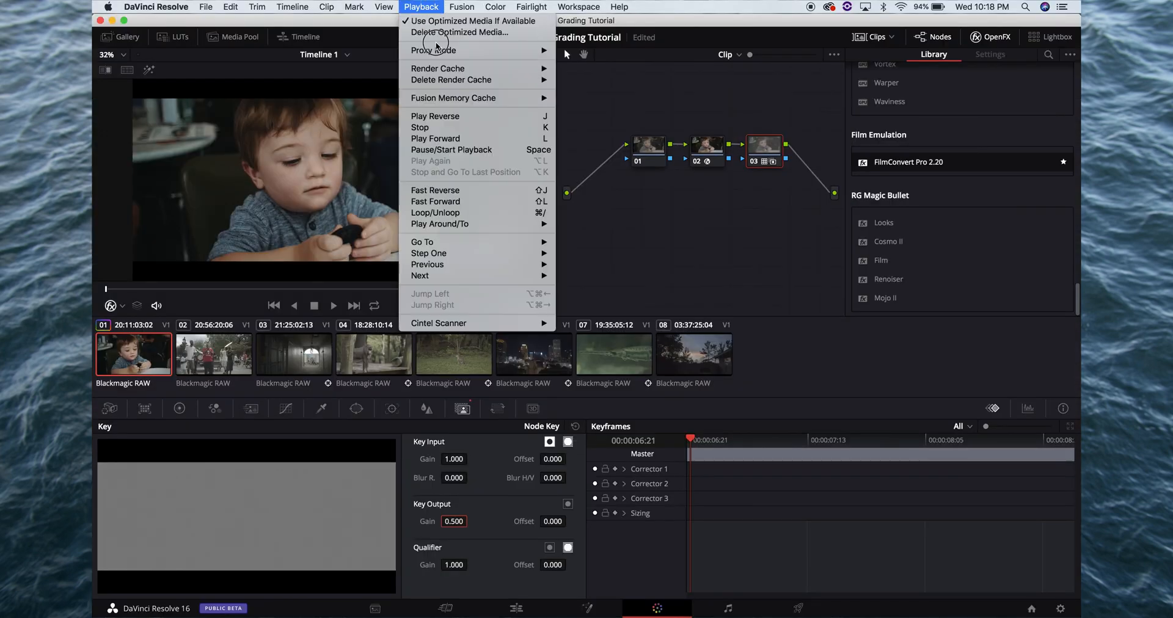
{"action": "mouse_move", "coordinate": [435, 49]}
{"action": "left_click", "coordinate": [589, 75]}
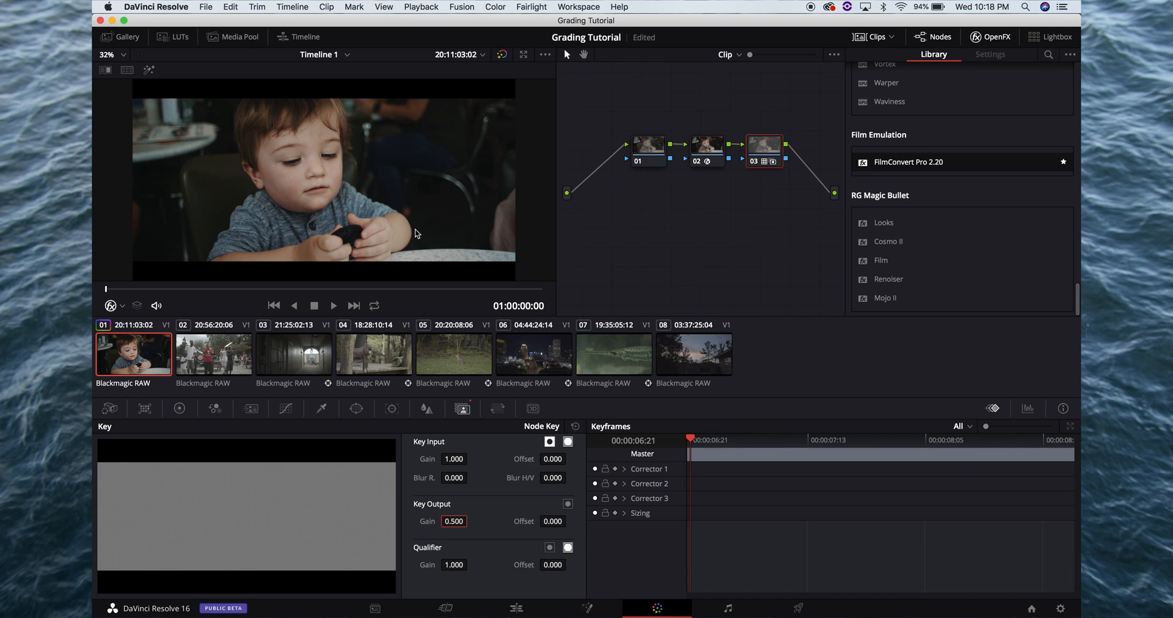
Select node 01 and display the Parade scope in a floating window
{"action": "left_click", "coordinate": [651, 152]}
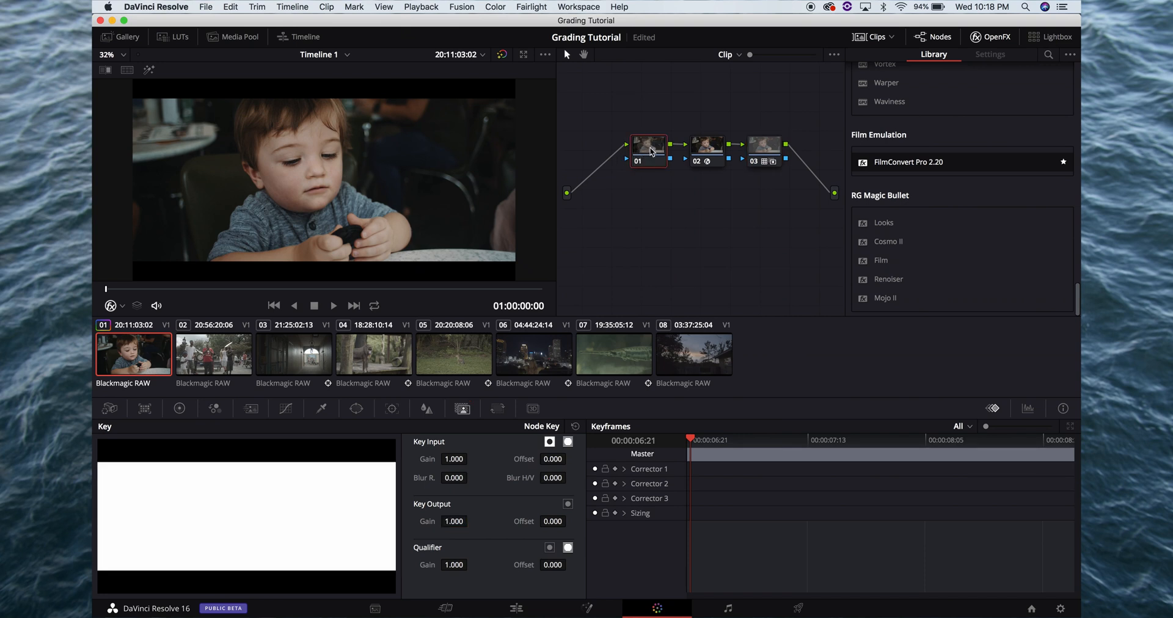
{"action": "left_click", "coordinate": [1028, 409]}
{"action": "left_click", "coordinate": [1048, 426]}
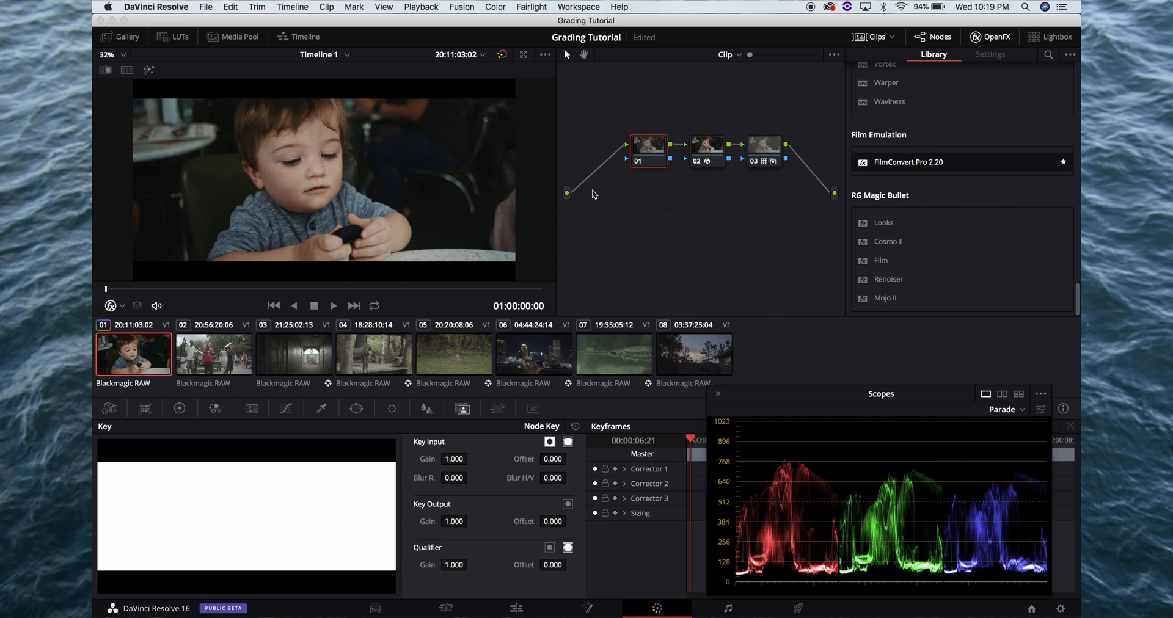
On node 01, lower the master Lift to -0.02 and raise the master Gain to 1.11, checking full screen
{"action": "left_click", "coordinate": [657, 154]}
{"action": "left_click", "coordinate": [173, 408]}
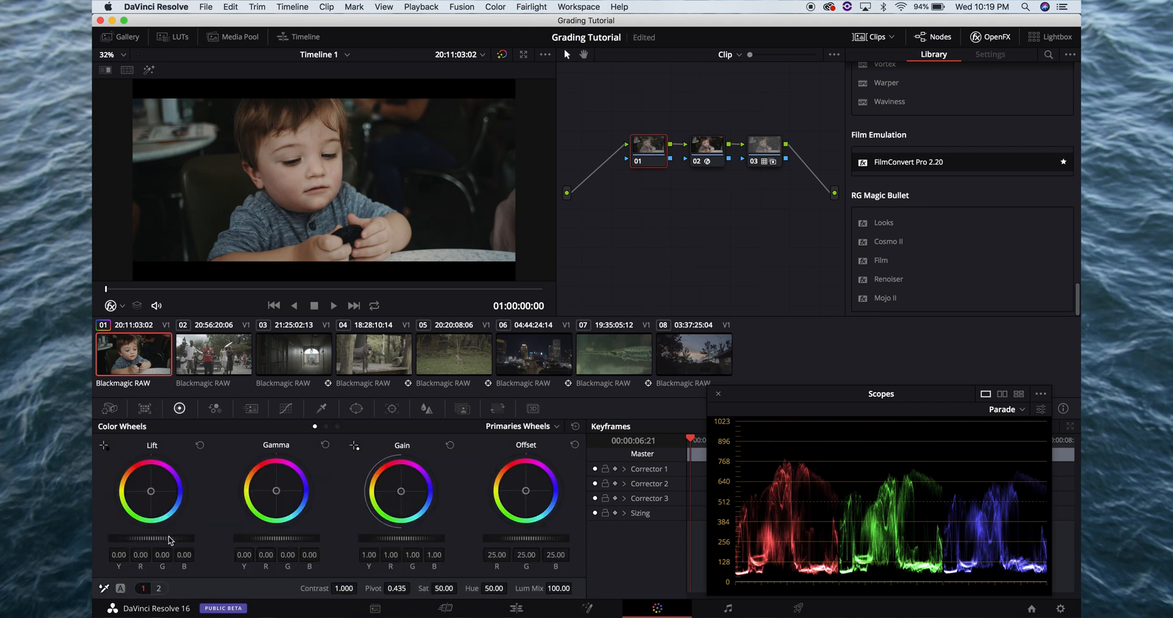
{"action": "left_click_drag", "start_coordinate": [171, 540], "coordinate": [132, 530]}
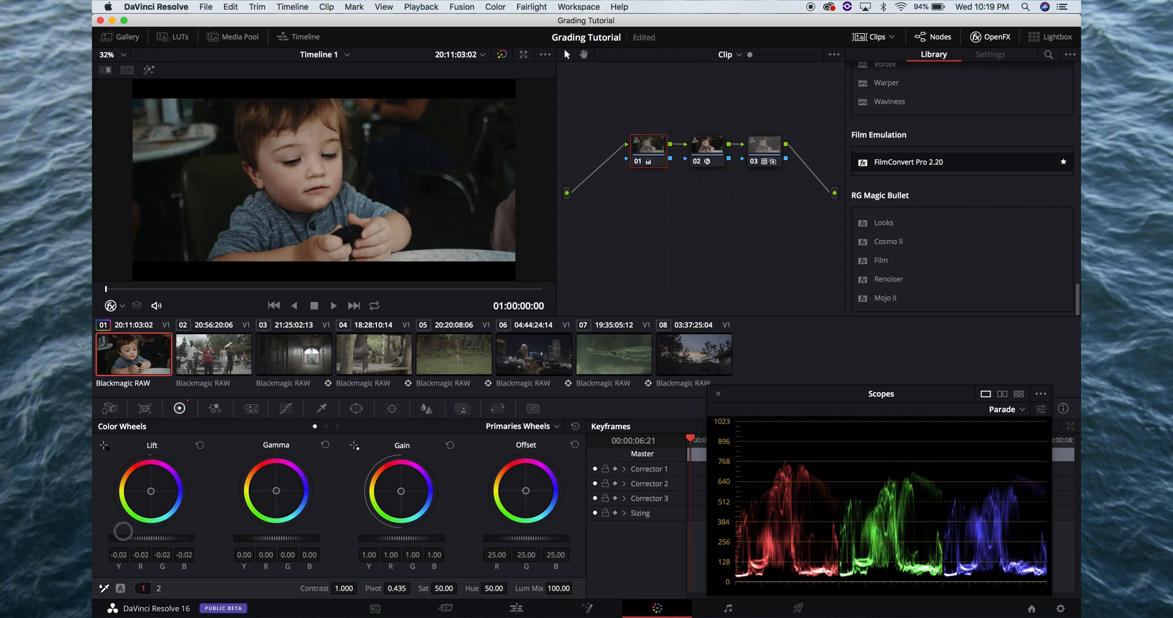
{"action": "left_click_drag", "start_coordinate": [408, 539], "coordinate": [471, 536]}
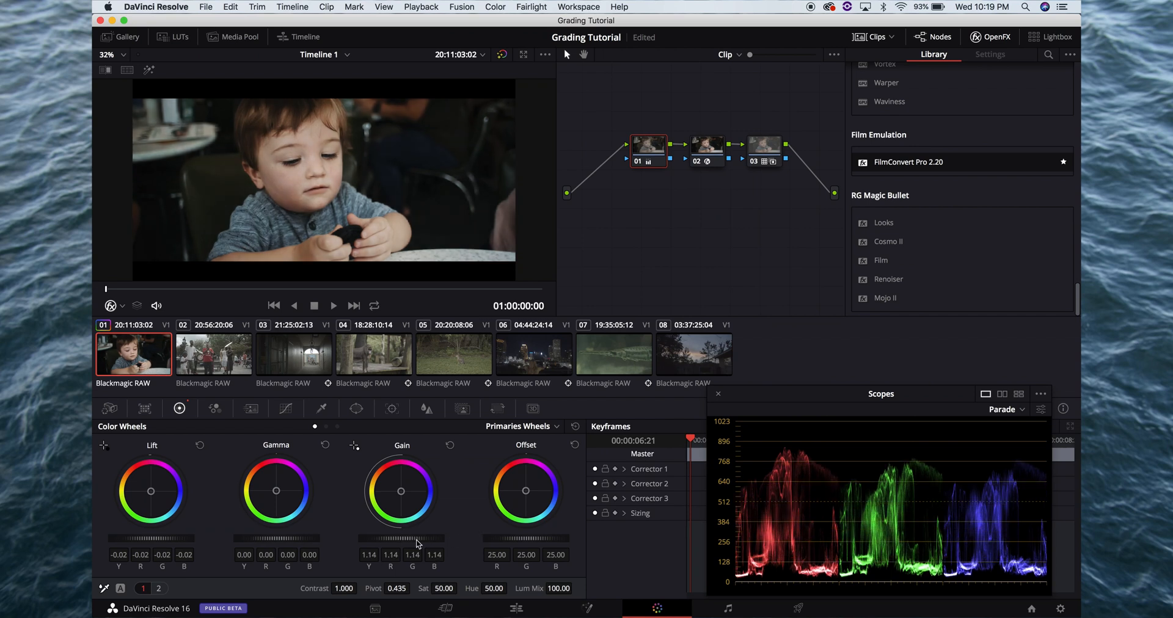
{"action": "key", "text": "super+f"}
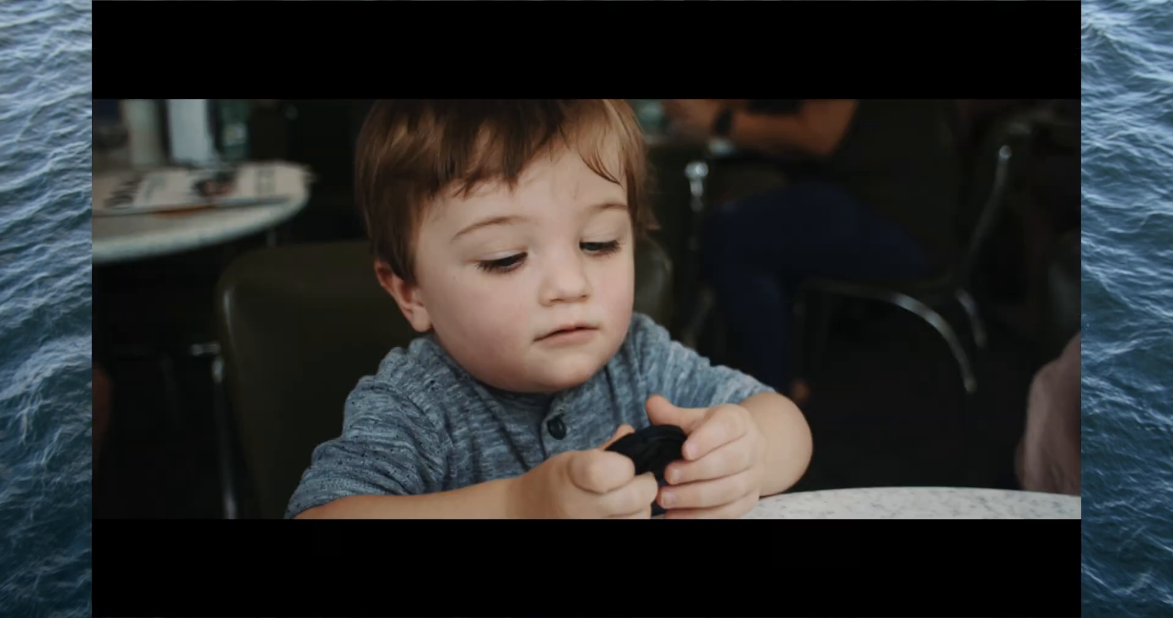
{"action": "key", "text": "super+f"}
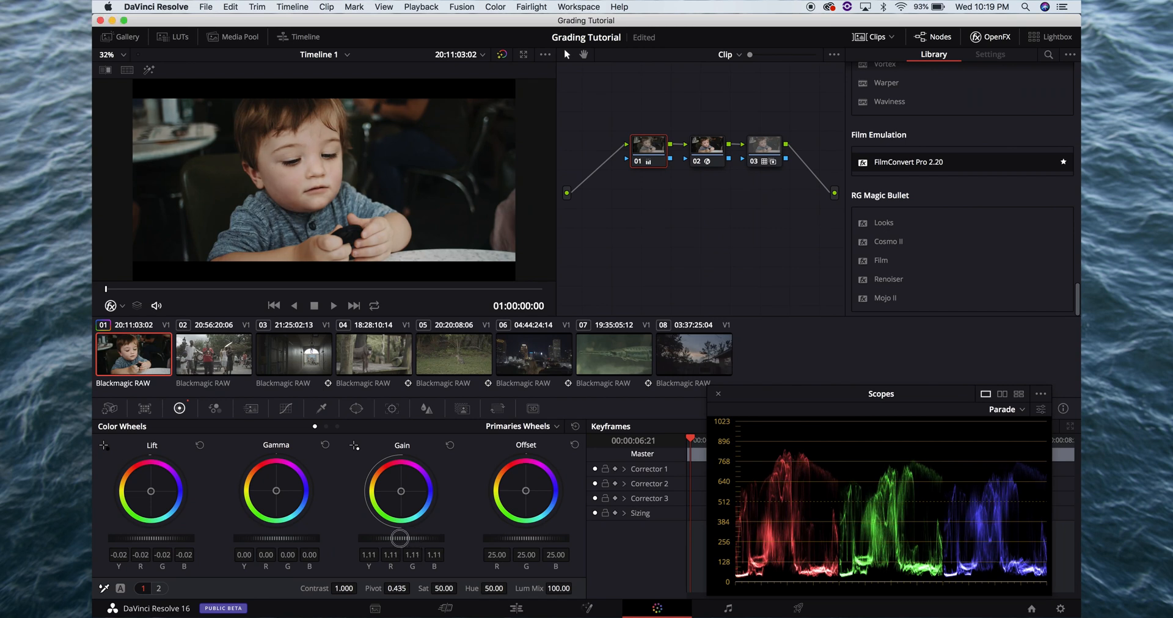
{"action": "key", "text": "super+f"}
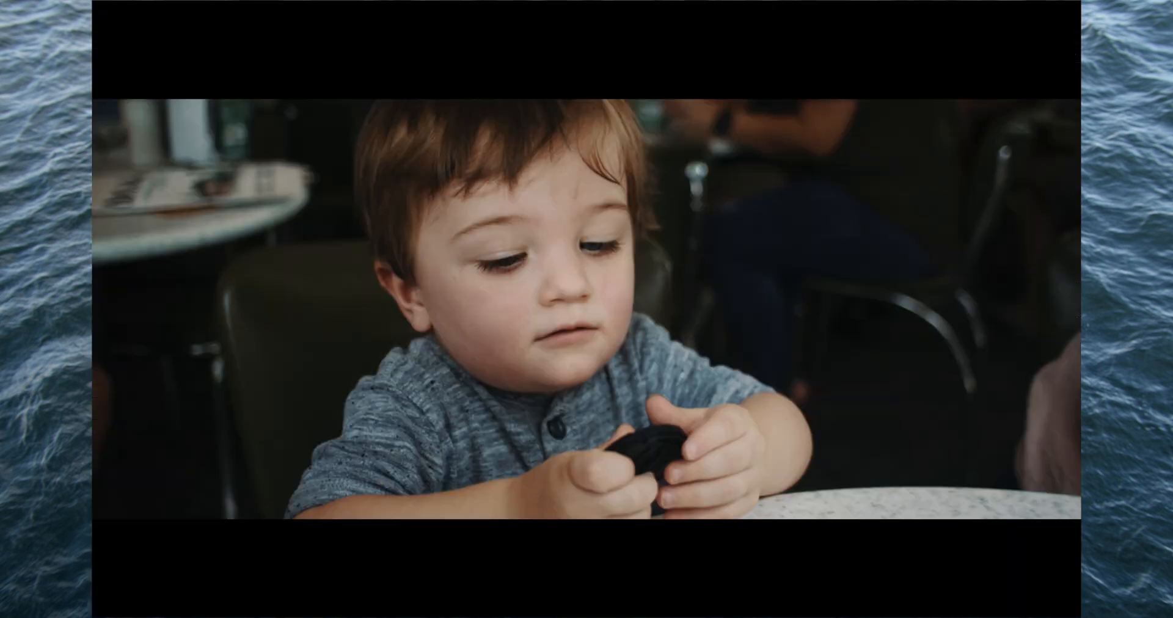
{"action": "key", "text": "super+f"}
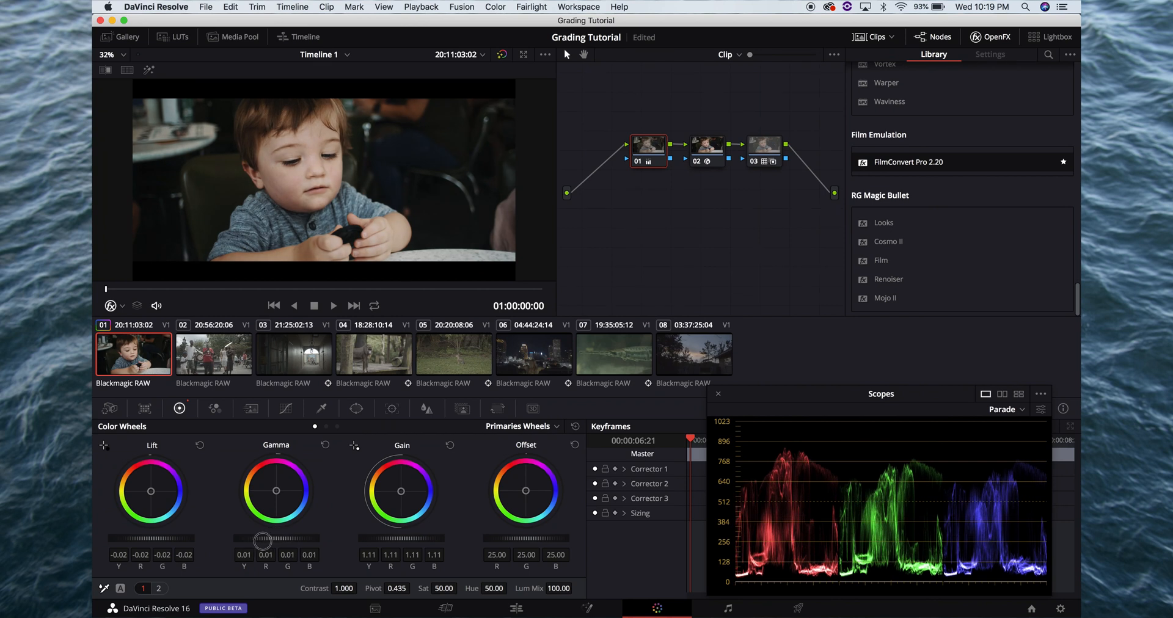
Fine-tune the master Gamma on node 01 and check the frame in full-screen view
{"action": "left_click_drag", "start_coordinate": [263, 540], "coordinate": [255, 540]}
{"action": "key", "text": "super+f"}
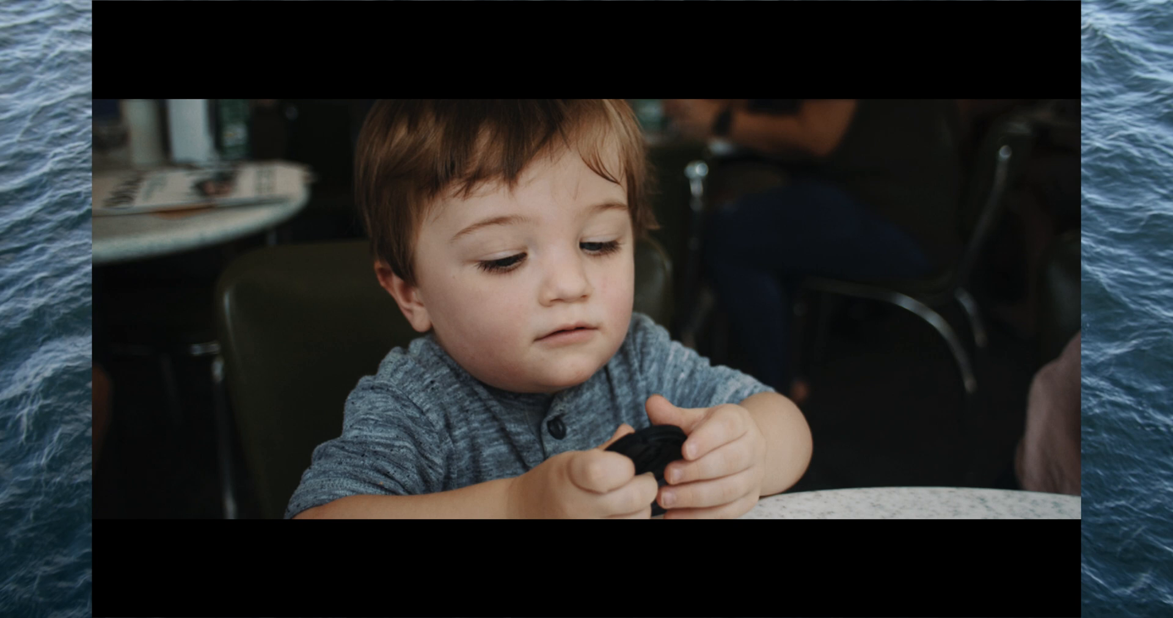
Set the first clip's Camera Raw color temperature to 4500 and check the frame full screen
{"action": "key", "text": "super+f"}
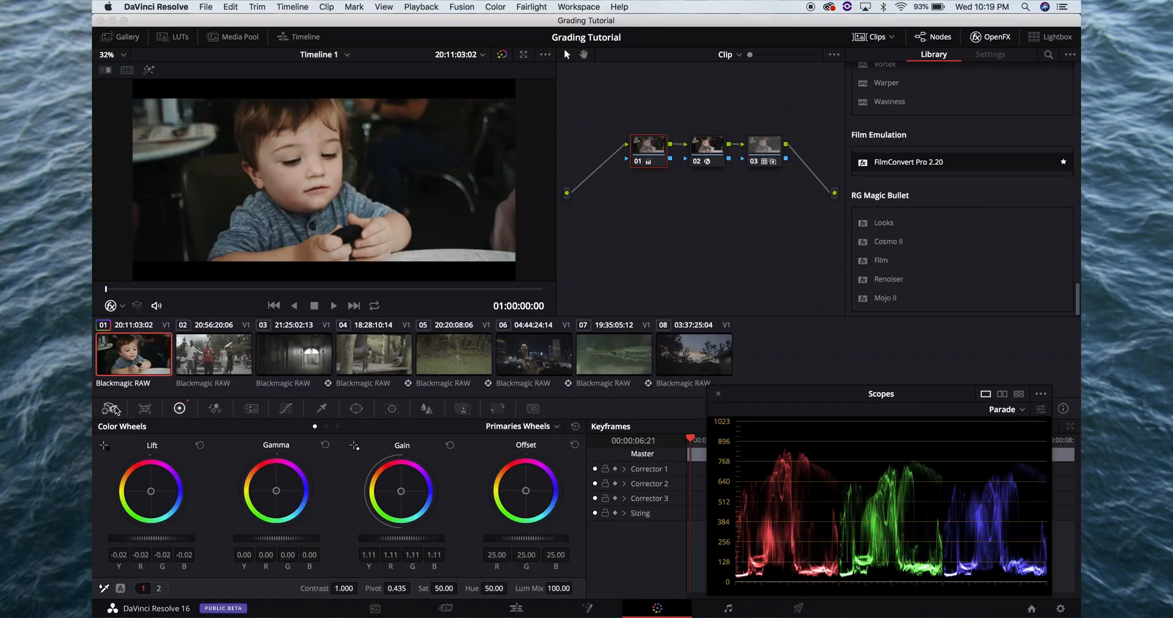
{"action": "left_click", "coordinate": [110, 408]}
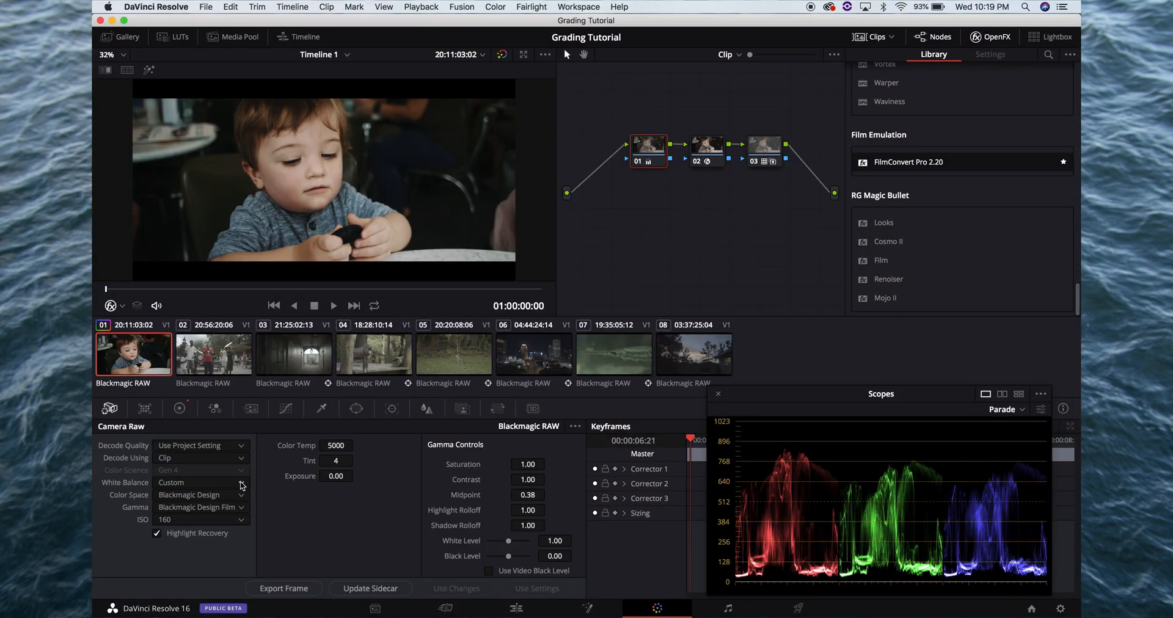
{"action": "left_click", "coordinate": [340, 446]}
{"action": "key", "text": "BackSpace"}
{"action": "key", "text": "BackSpace"}
{"action": "key", "text": "BackSpace"}
{"action": "key", "text": "BackSpace"}
{"action": "type", "text": "4500"}
{"action": "key", "text": "Return"}
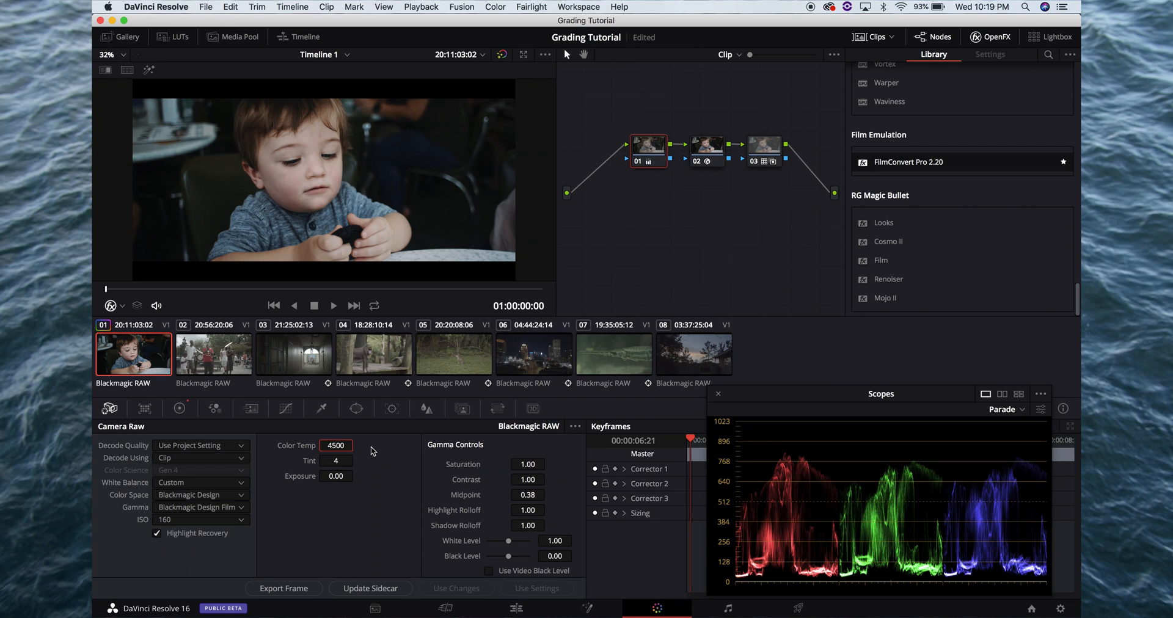
{"action": "key", "text": "super+f"}
{"action": "key", "text": "super+f"}
Set the first clip's Camera Raw color temperature to 4650
{"action": "left_click", "coordinate": [338, 445]}
{"action": "type", "text": "4650"}
{"action": "key", "text": "Return"}
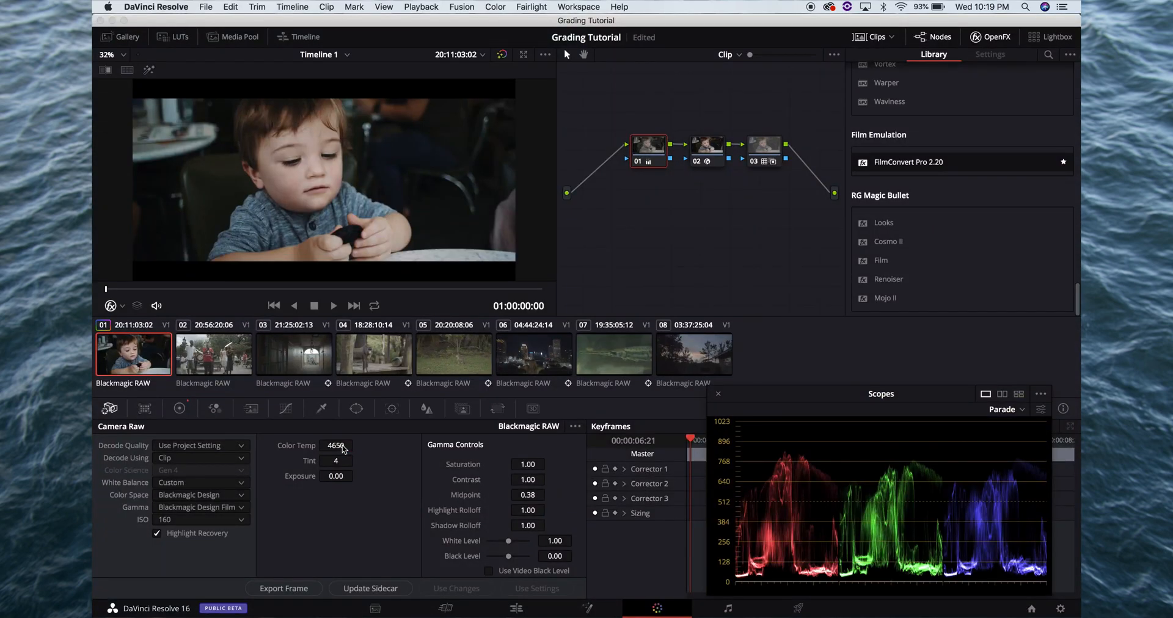
Try a master Gain of 0.96 with a master Gamma of 0.01 on node 01, checking full screen
{"action": "left_click", "coordinate": [179, 408]}
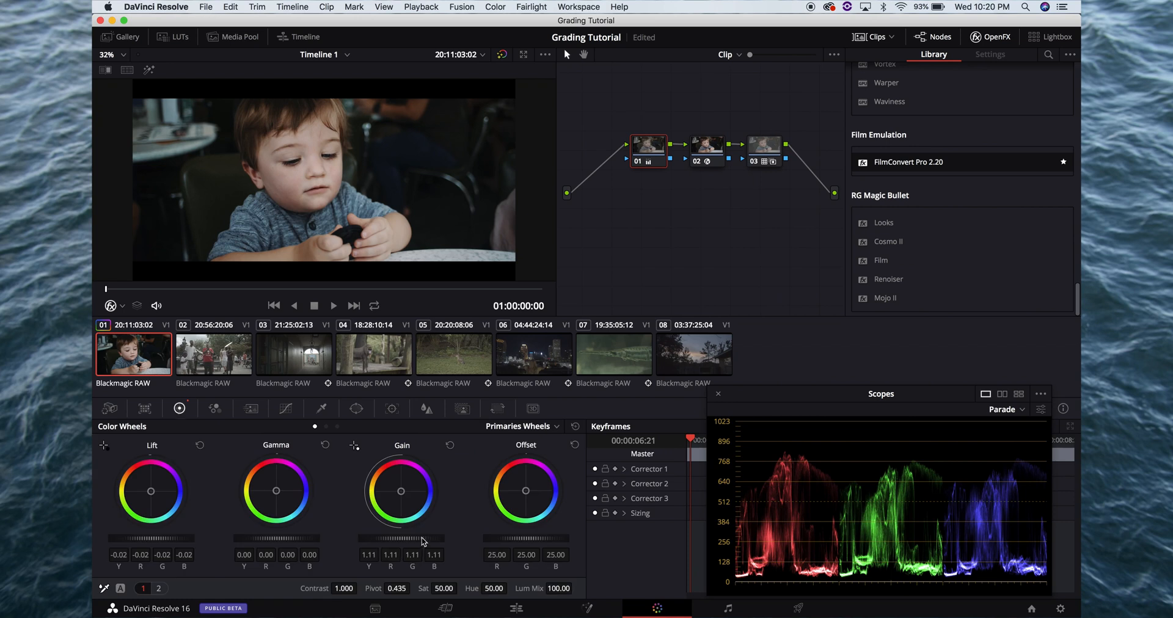
{"action": "left_click_drag", "start_coordinate": [426, 541], "coordinate": [313, 537]}
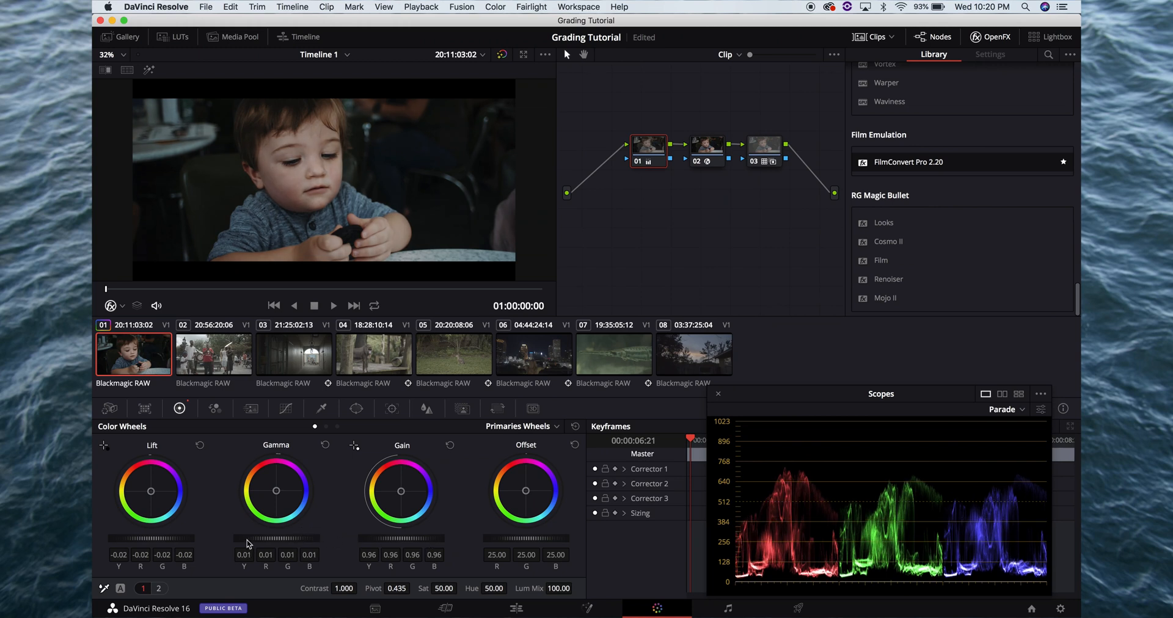
{"action": "key", "text": "super+f"}
{"action": "key", "text": "super+f"}
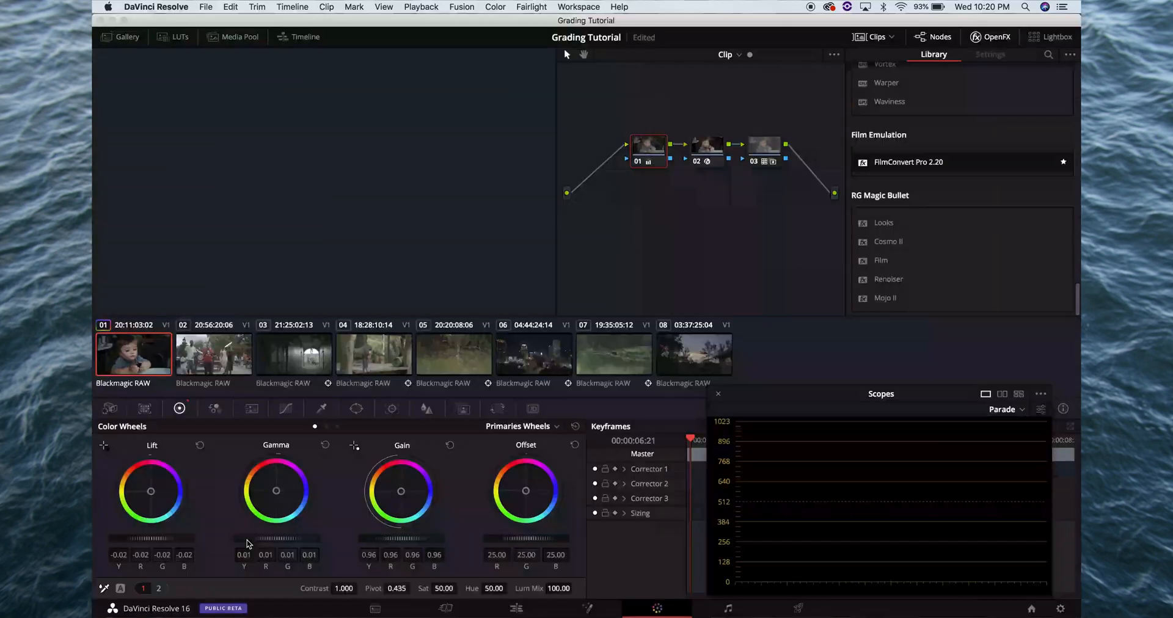
Try a master Lift of -0.05 and a master Gain of 1.23, check full screen, and undo the trial wheel adjustments
{"action": "left_click_drag", "start_coordinate": [165, 536], "coordinate": [125, 535]}
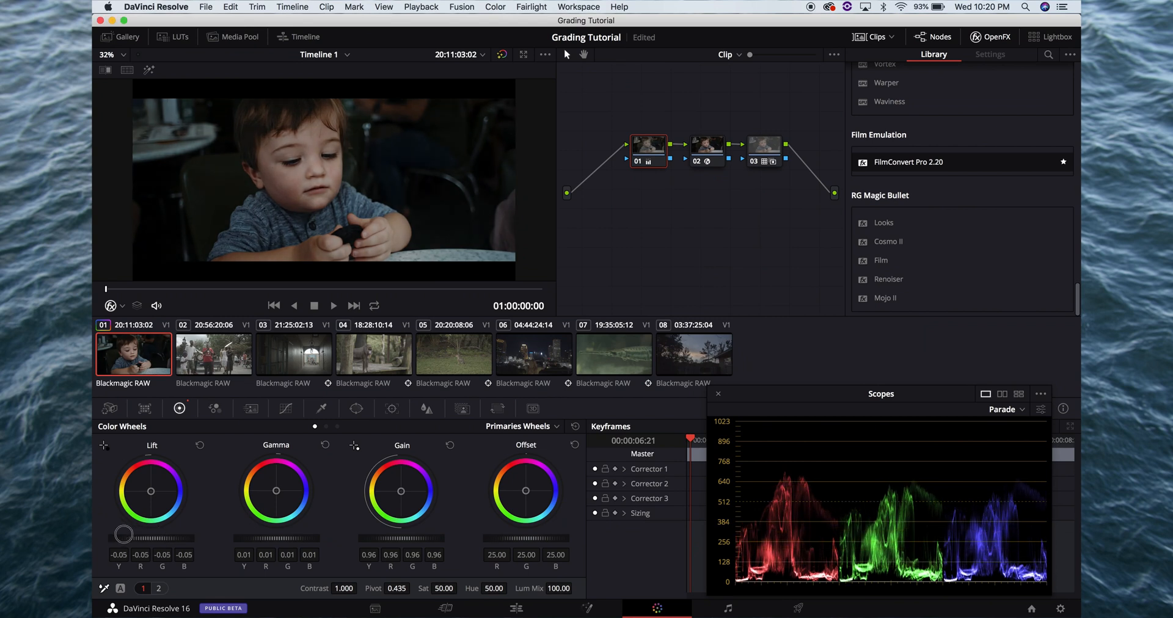
{"action": "left_click_drag", "start_coordinate": [500, 536], "coordinate": [521, 523]}
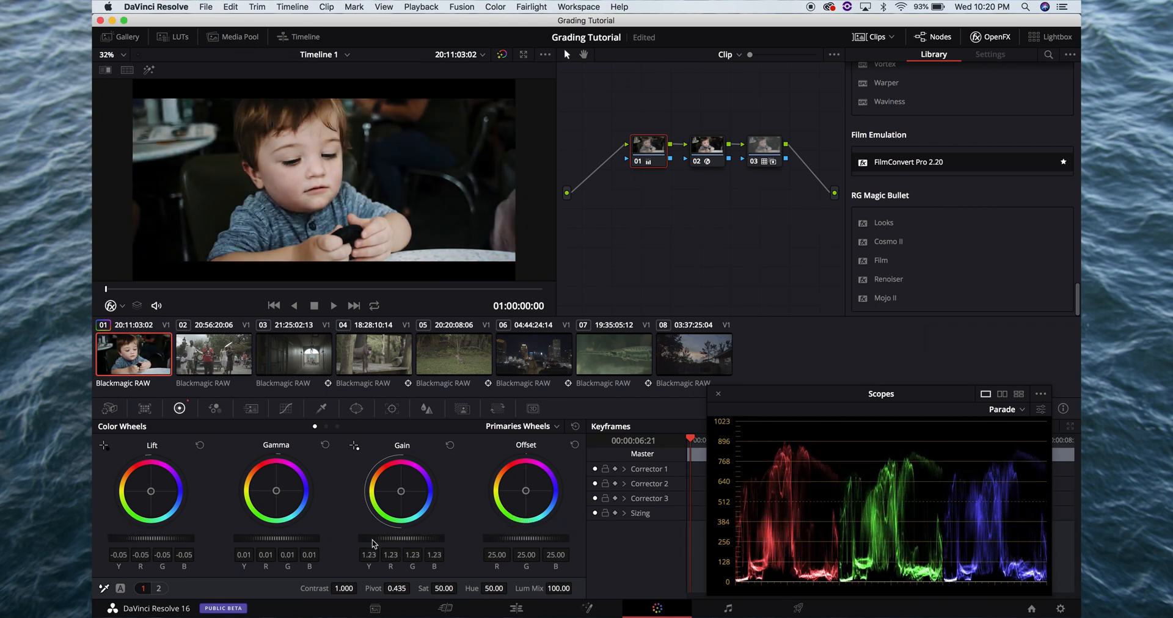
{"action": "key", "text": "super+f"}
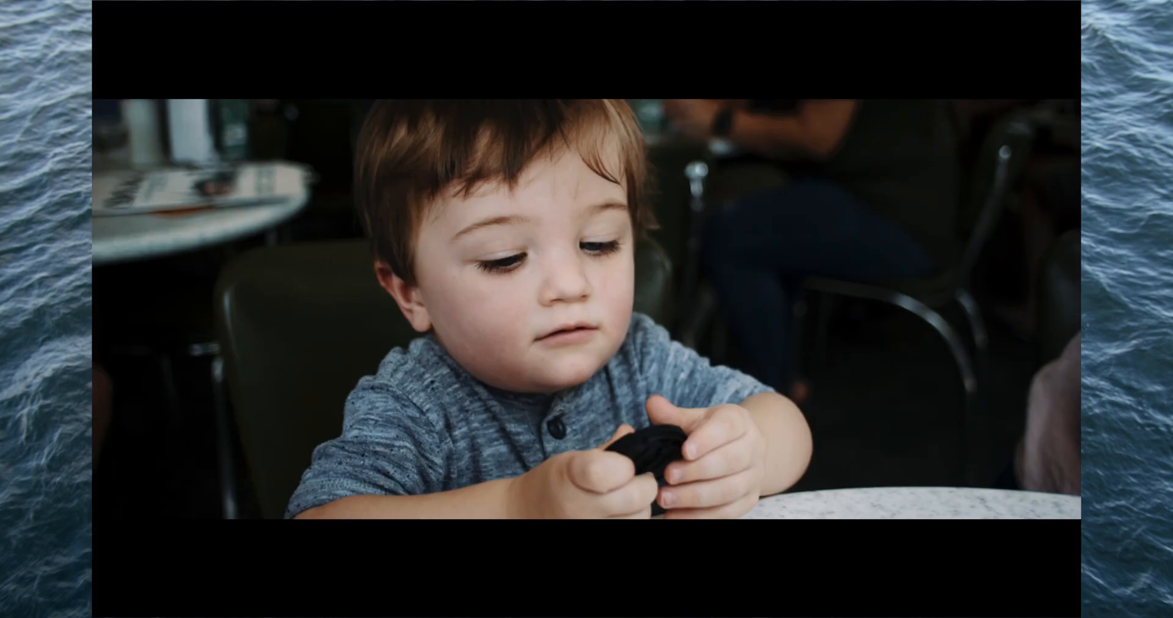
{"action": "key", "text": "super+f"}
{"action": "key", "text": "super+d"}
{"action": "key", "text": "super+d"}
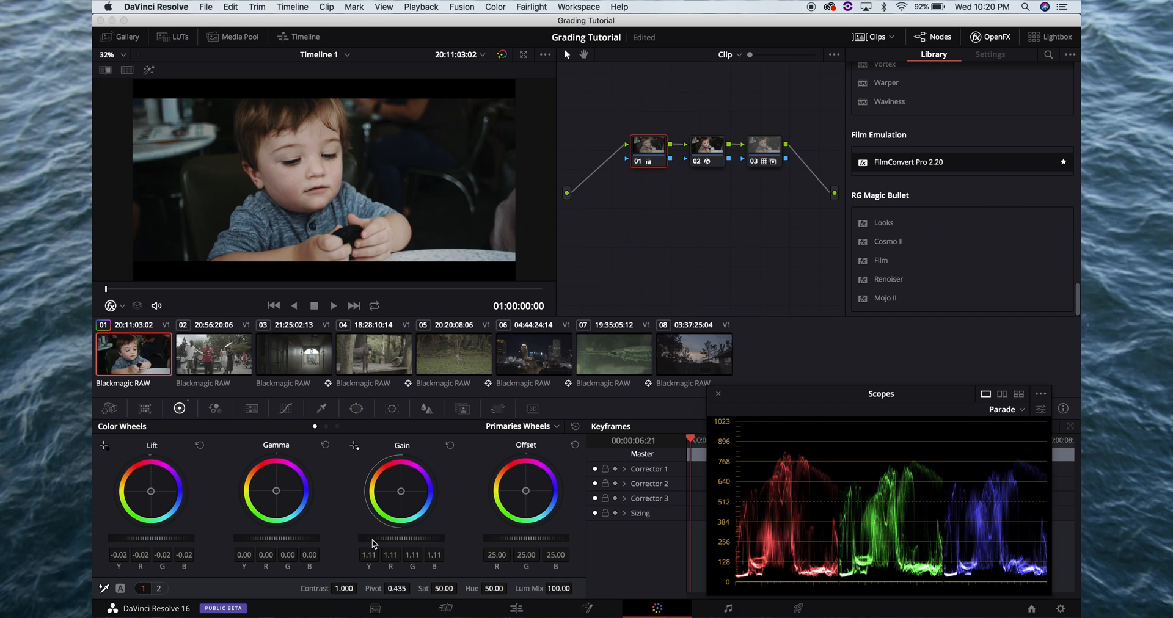
Set the first clip's master Gain on node 01 to 1.04, judging it on a frame late in the clip and full screen
{"action": "left_click_drag", "start_coordinate": [372, 543], "coordinate": [373, 543]}
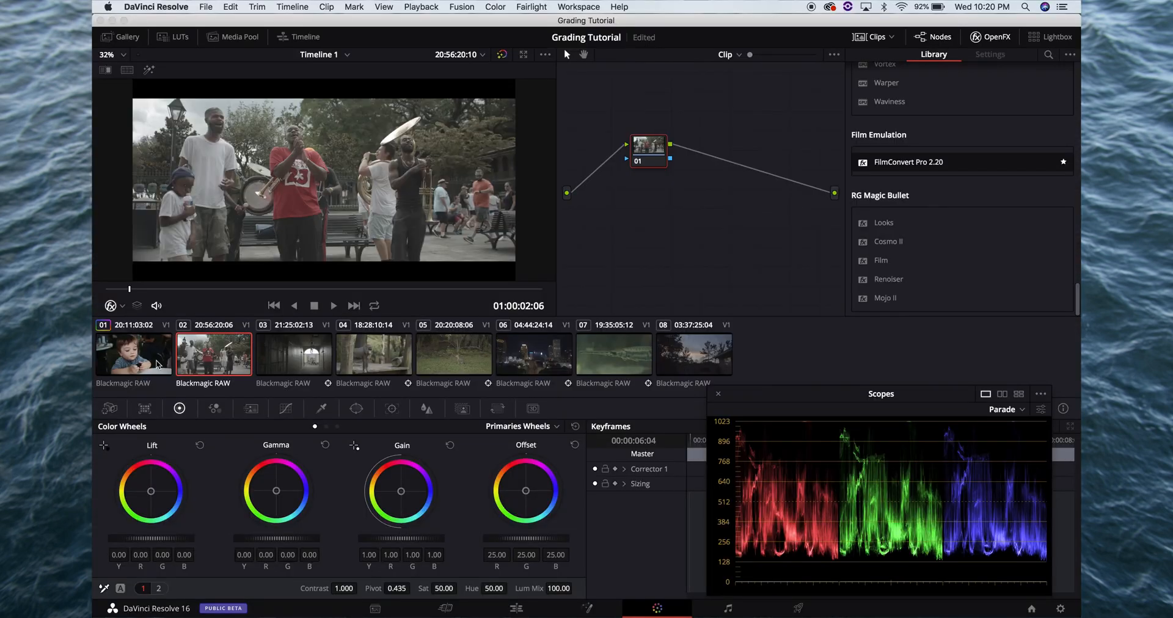
{"action": "left_click", "coordinate": [157, 365]}
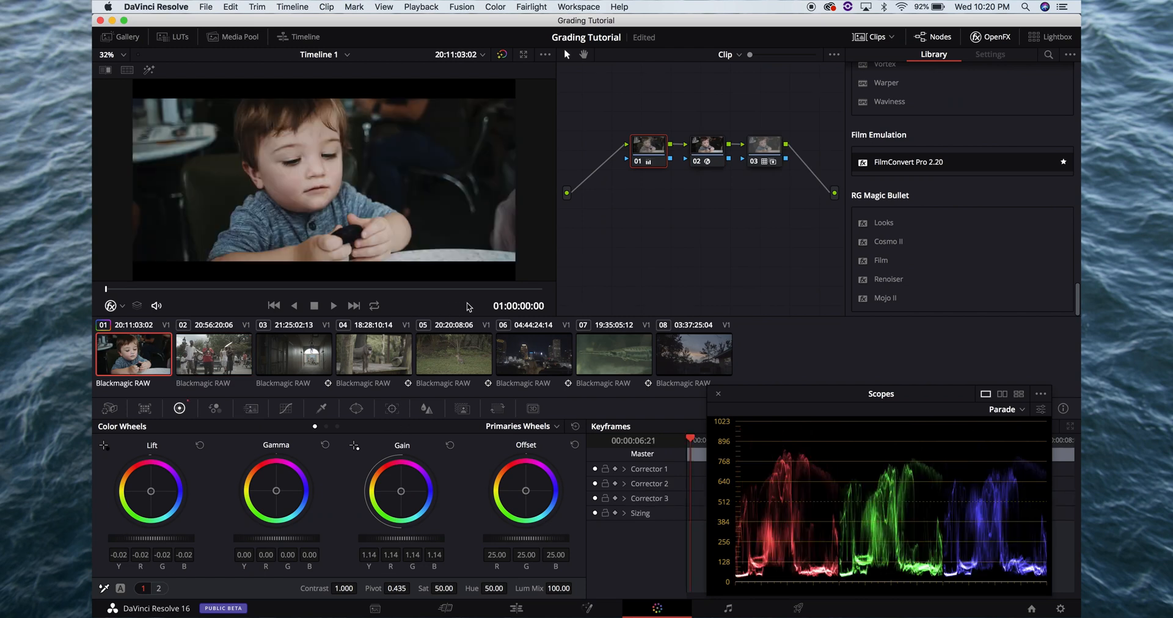
{"action": "left_click", "coordinate": [480, 288]}
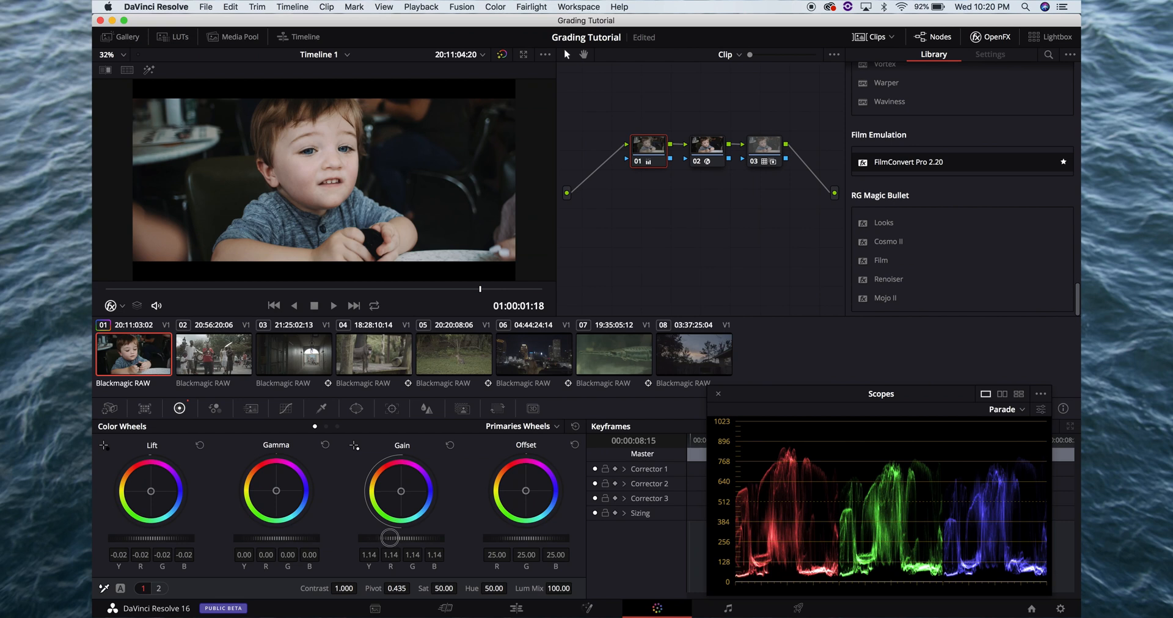
{"action": "left_click_drag", "start_coordinate": [390, 538], "coordinate": [319, 535]}
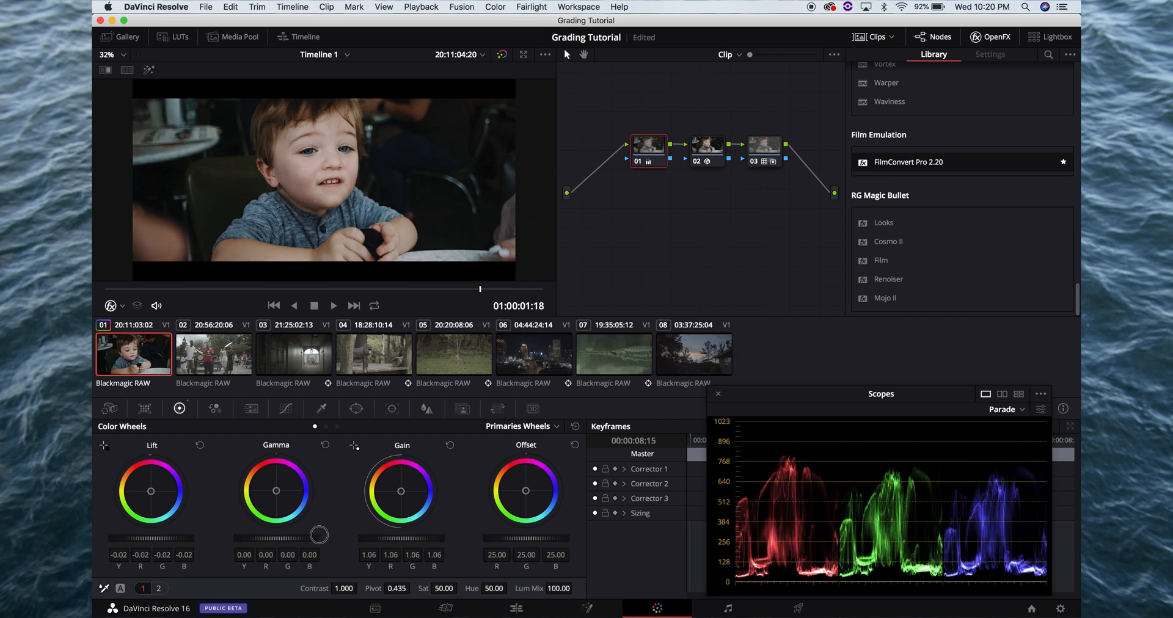
{"action": "key", "text": "super+f"}
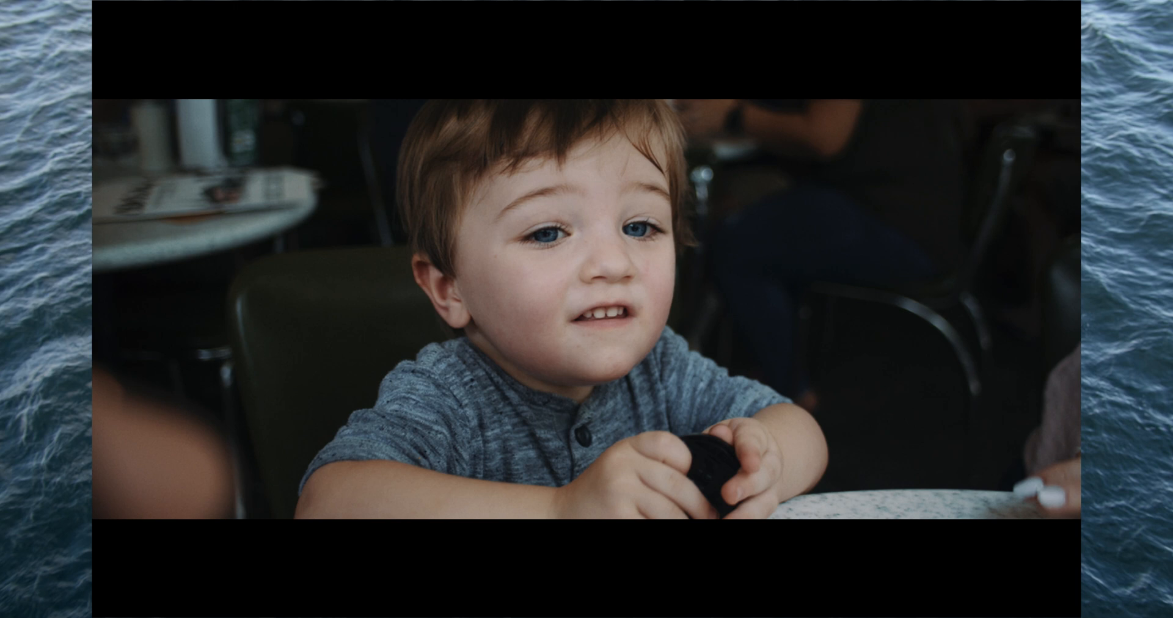
{"action": "key", "text": "super+f"}
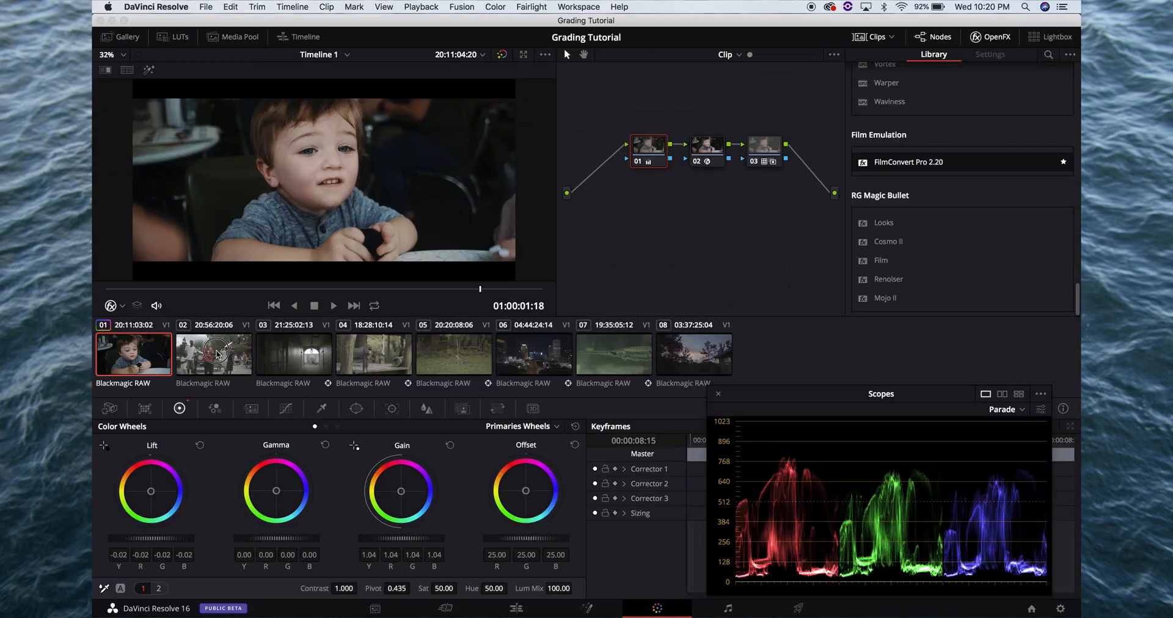
Paste the first clip's grade onto clip 02 and reset the correction on its node 01
{"action": "left_click", "coordinate": [217, 354]}
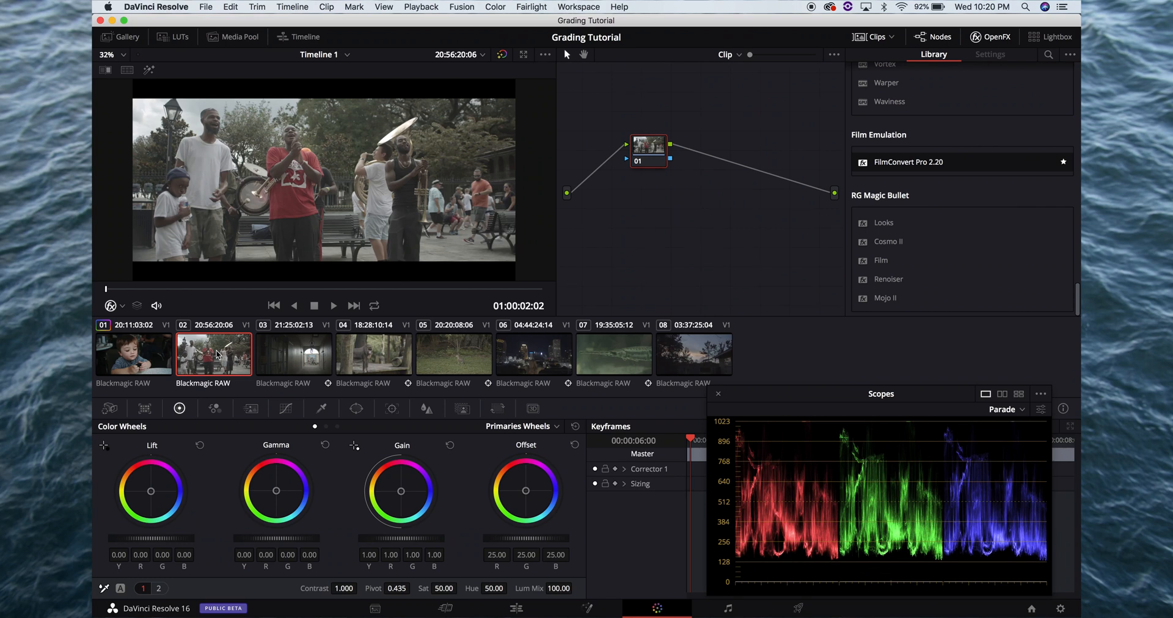
{"action": "key", "text": "super+v"}
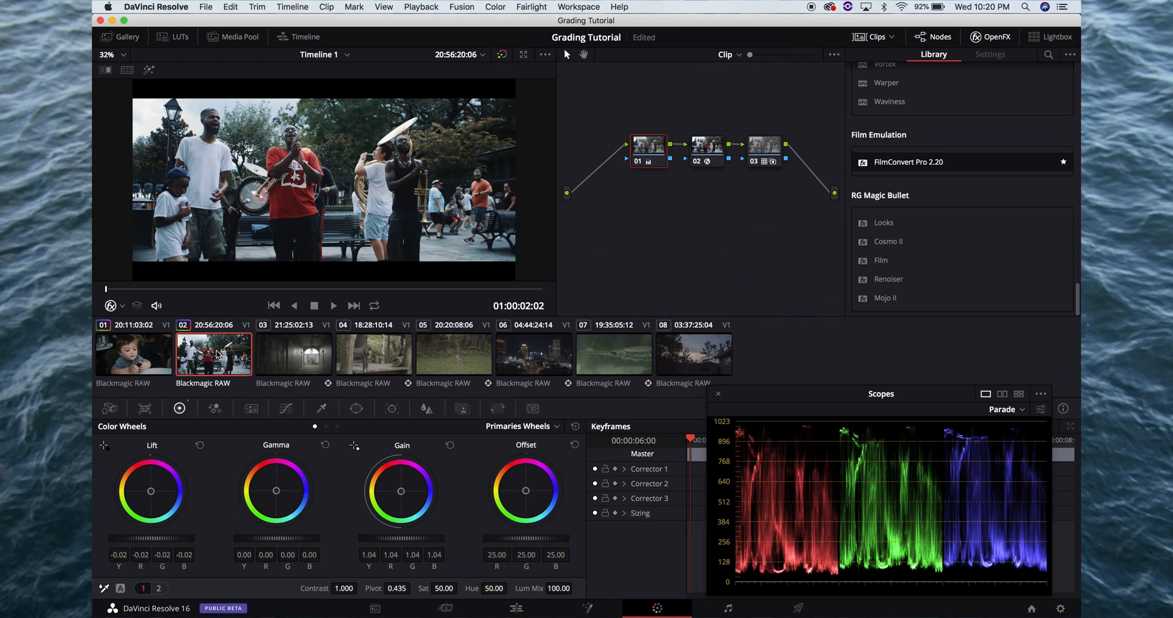
{"action": "right_click", "coordinate": [651, 148]}
{"action": "left_click", "coordinate": [657, 156]}
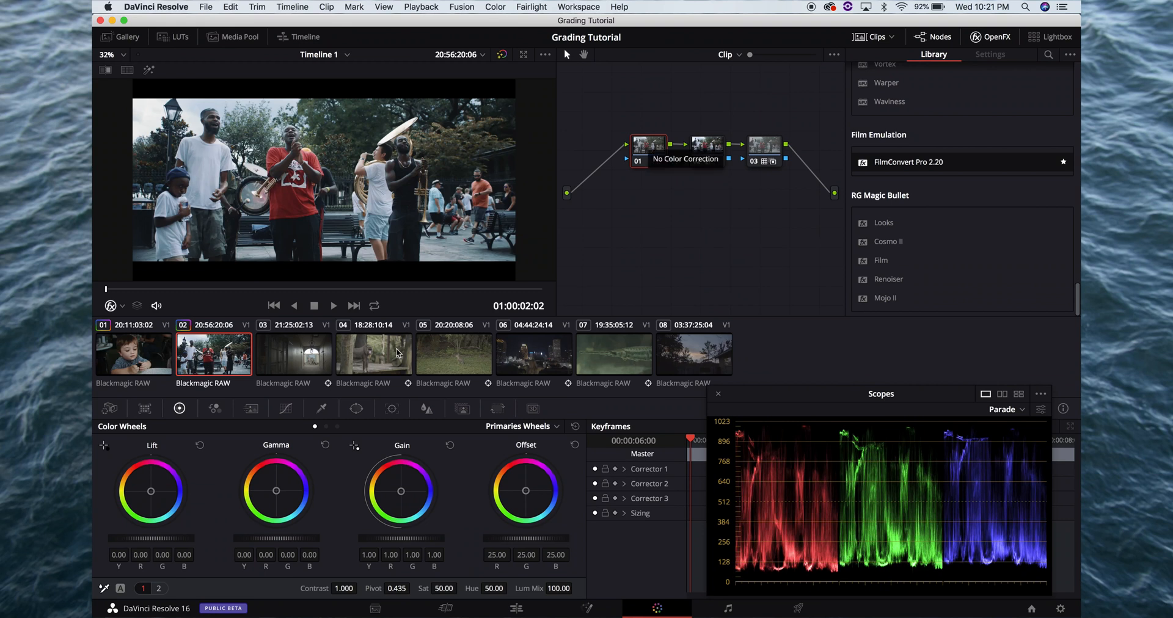
Set clip 02's Camera Raw color temperature to 5200
{"action": "left_click", "coordinate": [109, 408]}
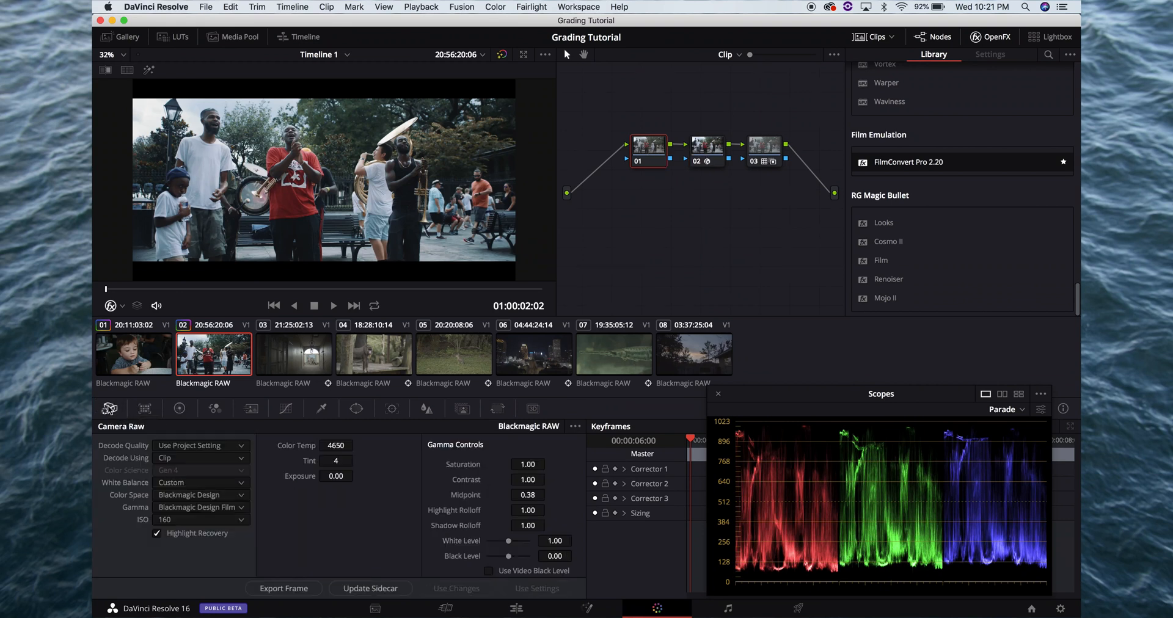
{"action": "left_click", "coordinate": [337, 445]}
{"action": "type", "text": "5200"}
{"action": "key", "text": "Return"}
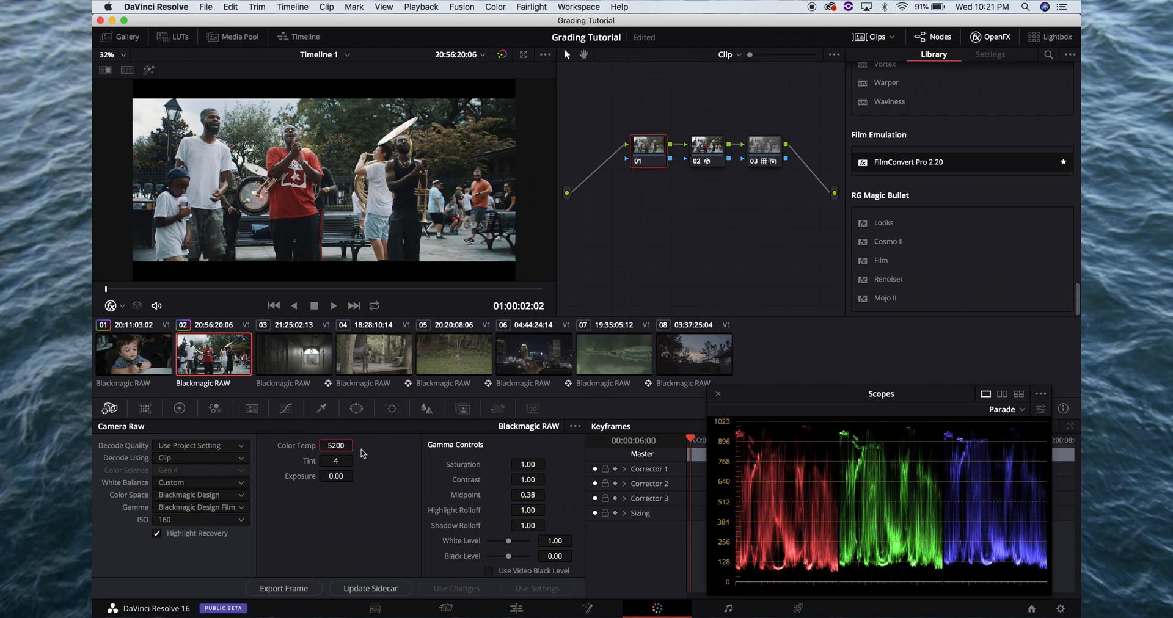
Set clip 02's Camera Raw color temperature to 5100 and play the clip full screen to check it
{"action": "type", "text": "5100"}
{"action": "key", "text": "Return"}
{"action": "key", "text": "super+f"}
{"action": "key", "text": "super+f"}
{"action": "key", "text": "super+f"}
{"action": "key", "text": "space"}
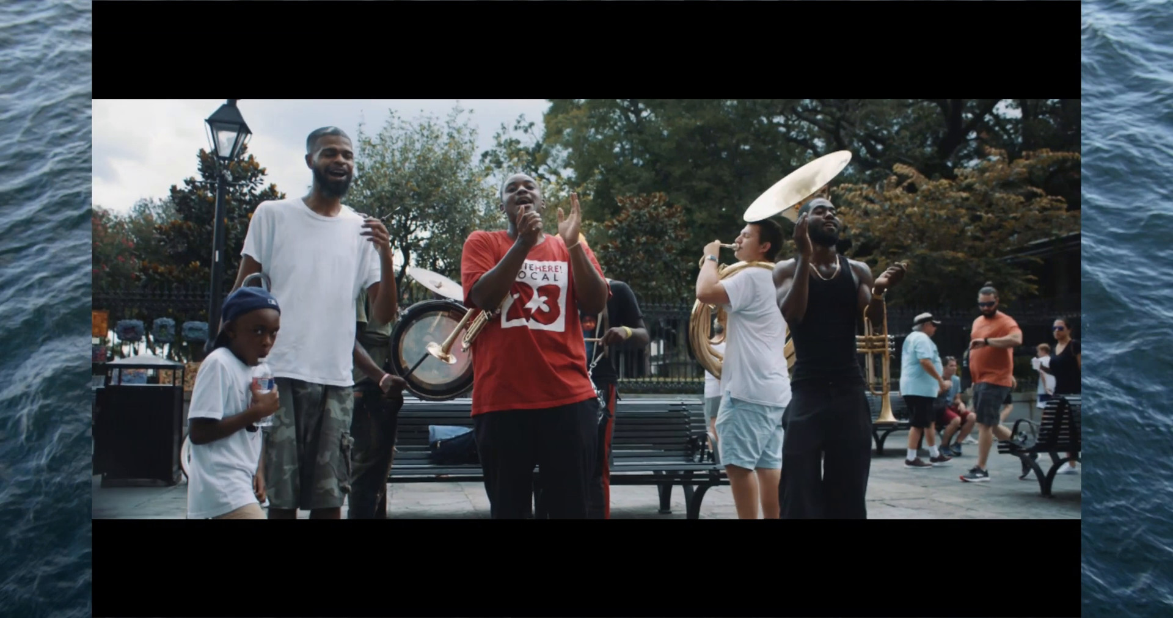
{"action": "key", "text": "space"}
{"action": "key", "text": "super+f"}
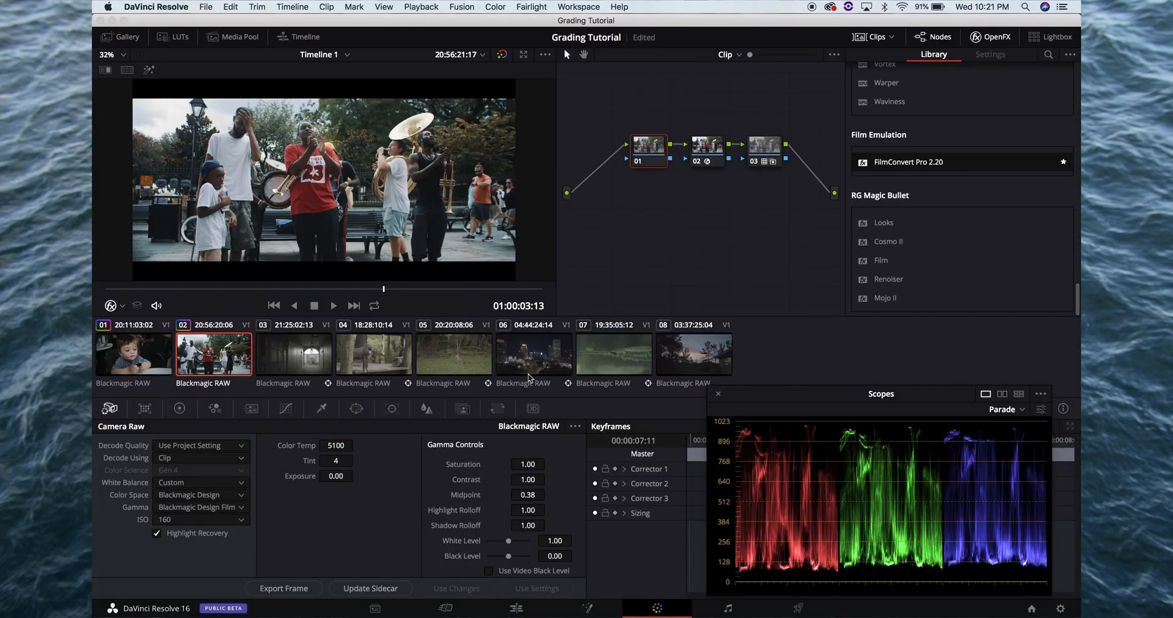
On clip 02's node 01, lower the master Lift to -0.02 and raise the master Gamma to 0.02, checking full screen
{"action": "left_click", "coordinate": [179, 408]}
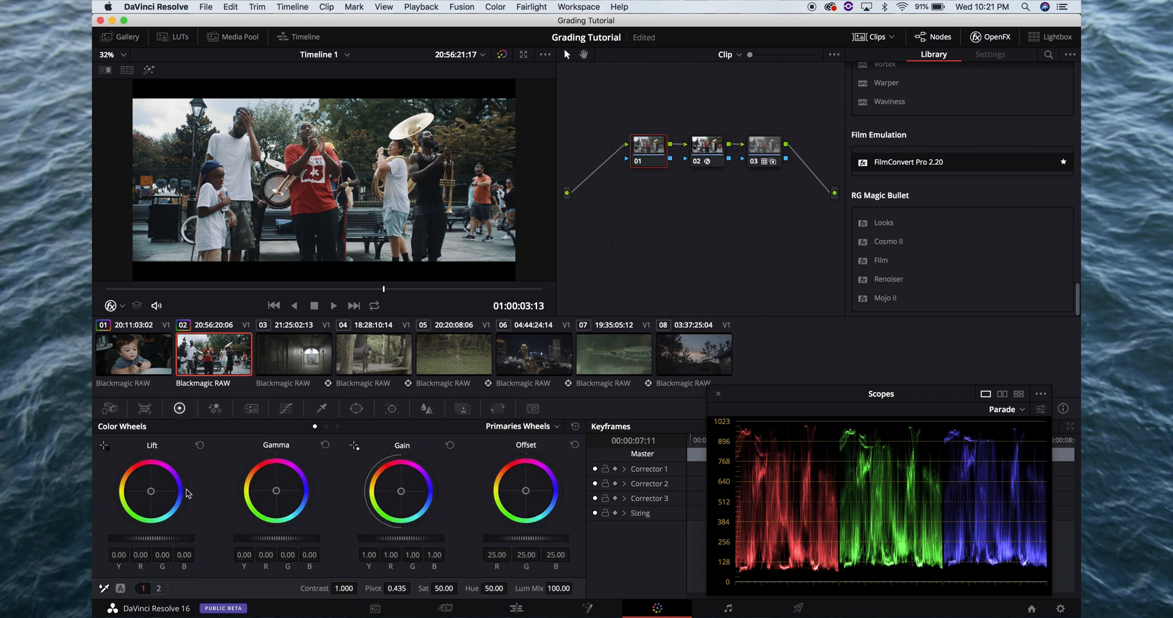
{"action": "left_click_drag", "start_coordinate": [176, 539], "coordinate": [130, 527]}
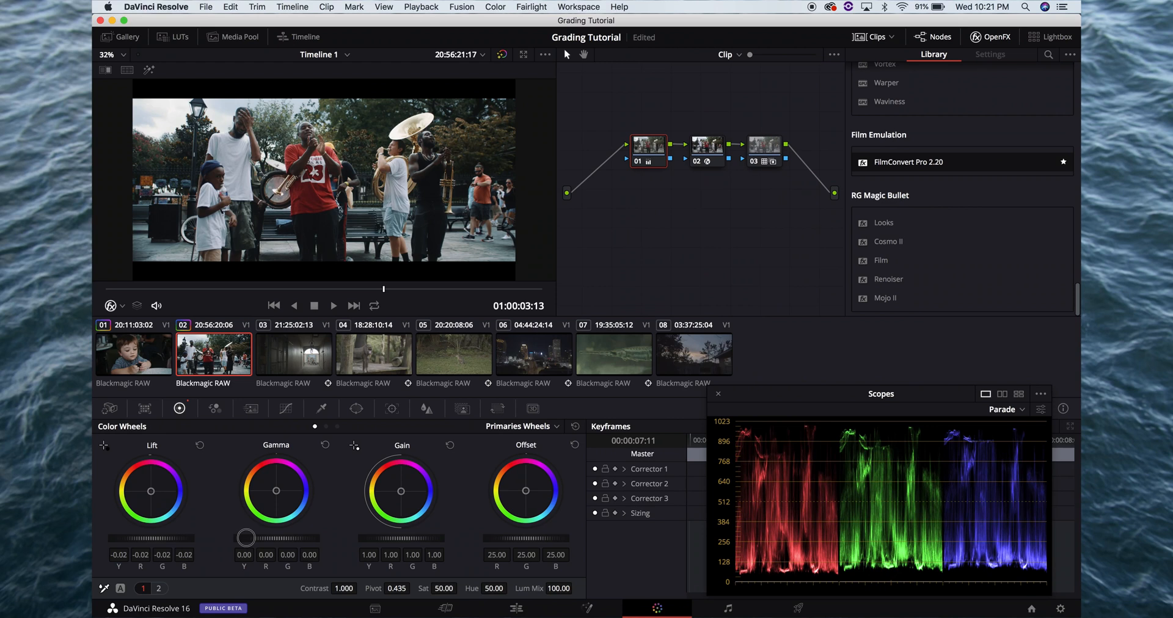
{"action": "mouse_move", "coordinate": [264, 538]}
{"action": "left_mouse_down"}
{"action": "mouse_move", "coordinate": [284, 537]}
{"action": "mouse_move", "coordinate": [276, 543]}
{"action": "left_mouse_up"}
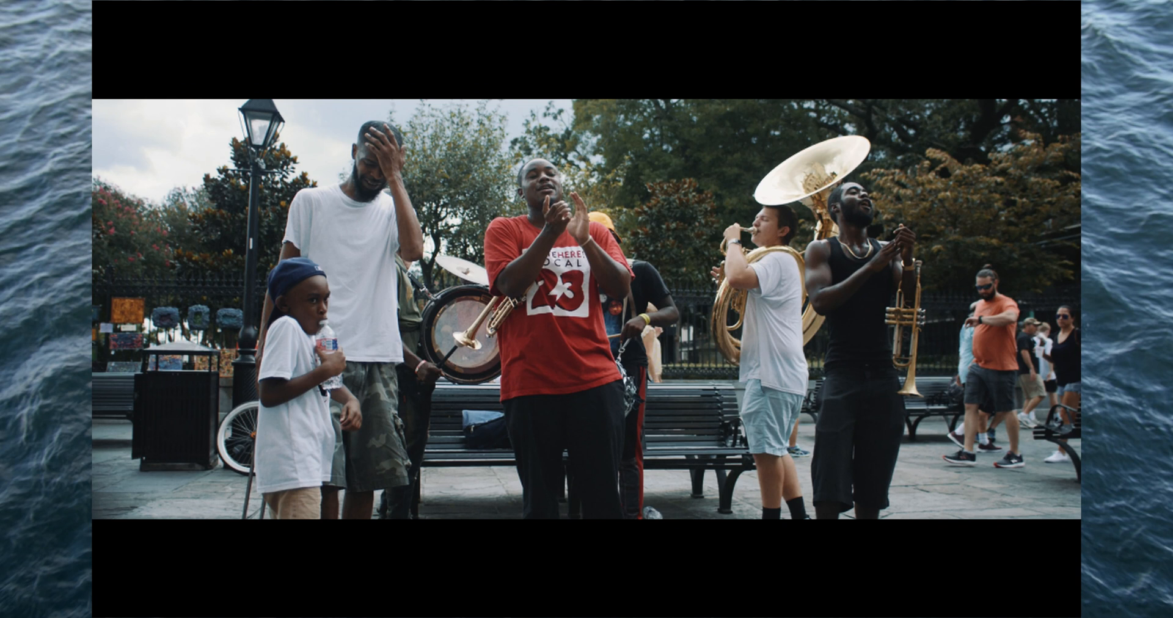
{"action": "key", "text": "Escape"}
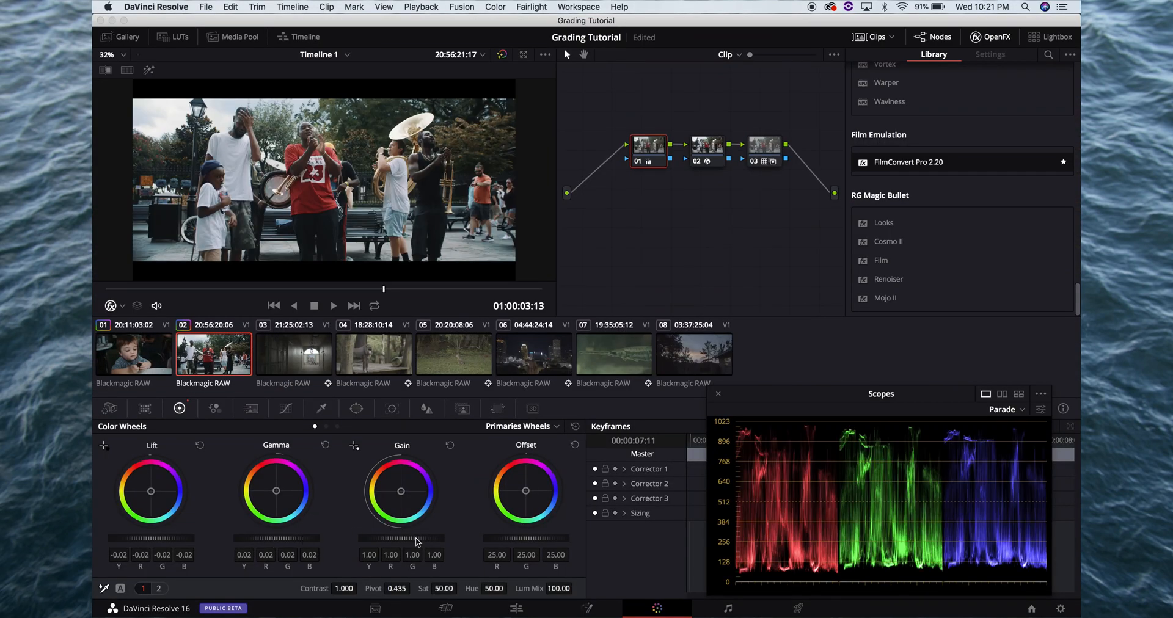
Lower the master Gain on clip 02's node 01 to 0.92 and check the frame full screen
{"action": "left_click_drag", "start_coordinate": [416, 542], "coordinate": [391, 541]}
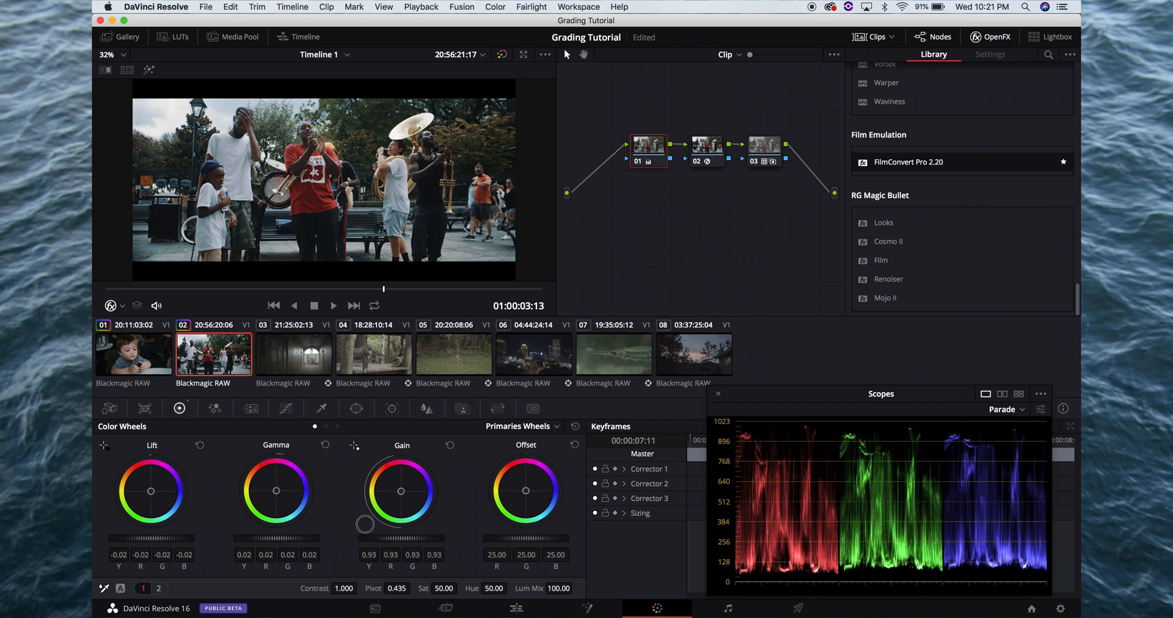
{"action": "key", "text": "super+f"}
{"action": "key", "text": "Escape"}
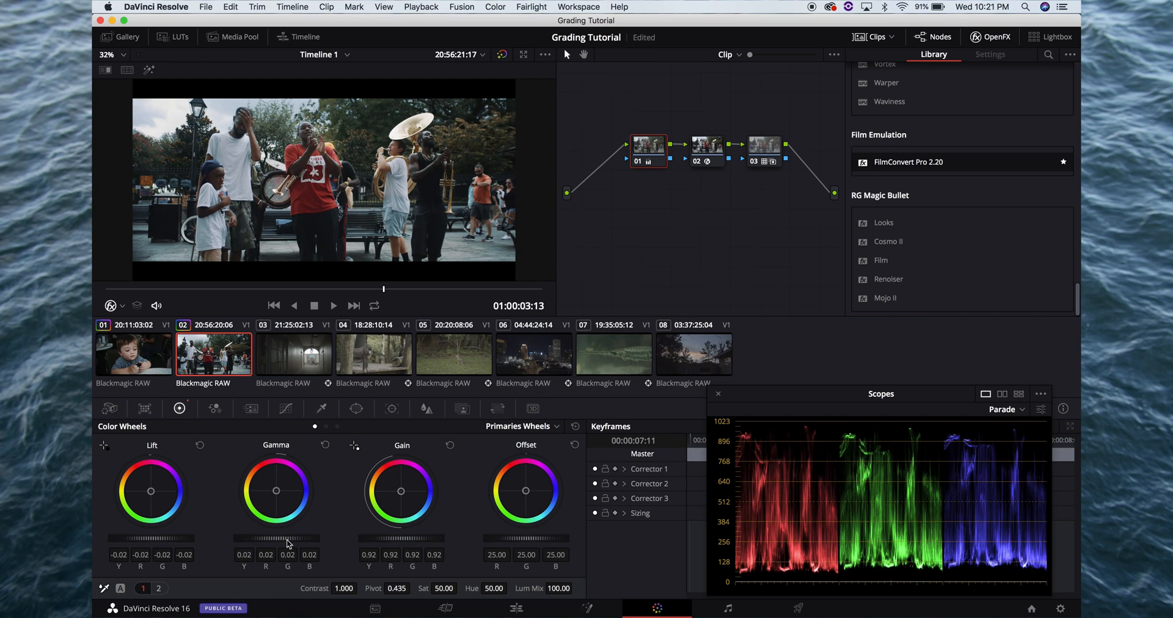
{"action": "key", "text": "super+f"}
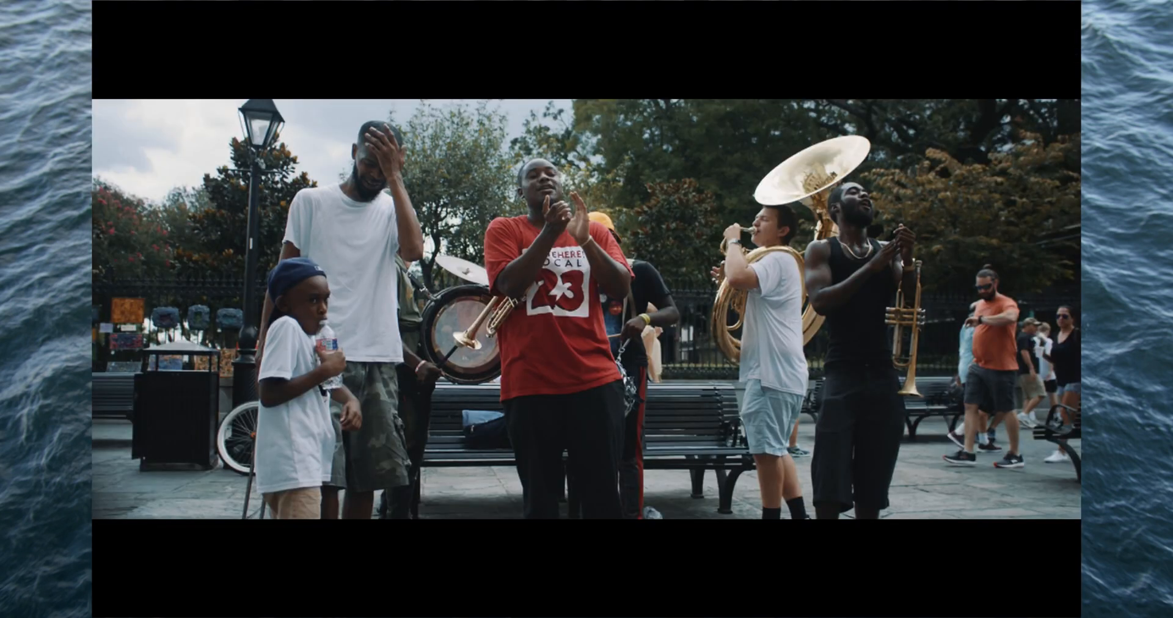
{"action": "key", "text": "Escape"}
On clip 02's node 01, raise the primaries Temp to 100.0 and check the frame full screen
{"action": "left_click", "coordinate": [110, 408]}
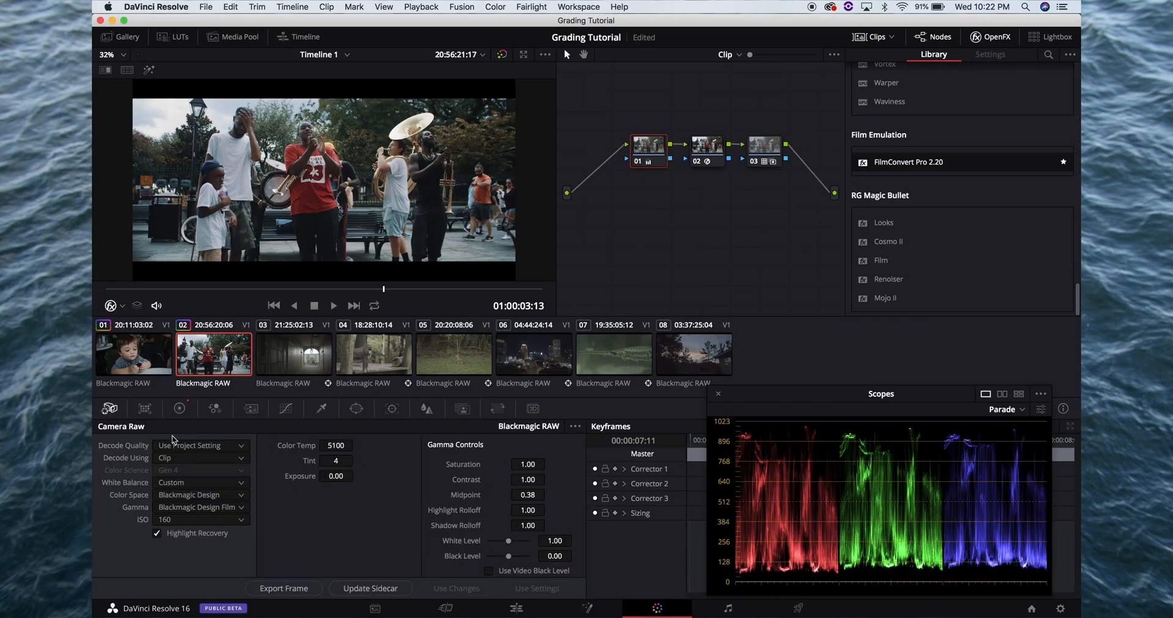
{"action": "left_click", "coordinate": [179, 408]}
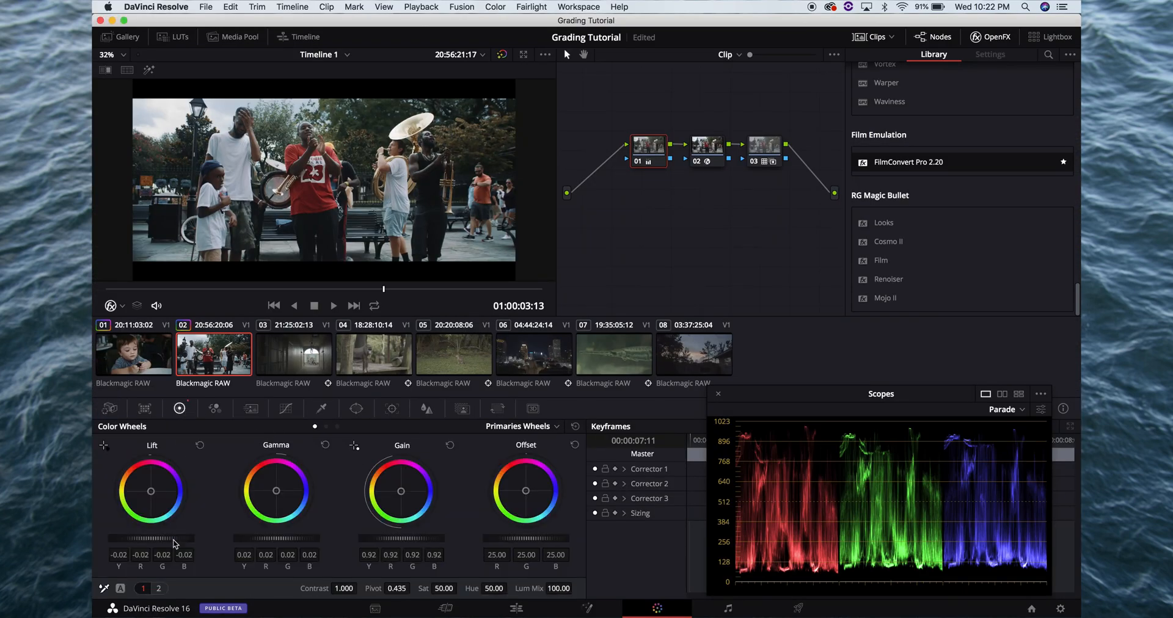
{"action": "left_click", "coordinate": [160, 589]}
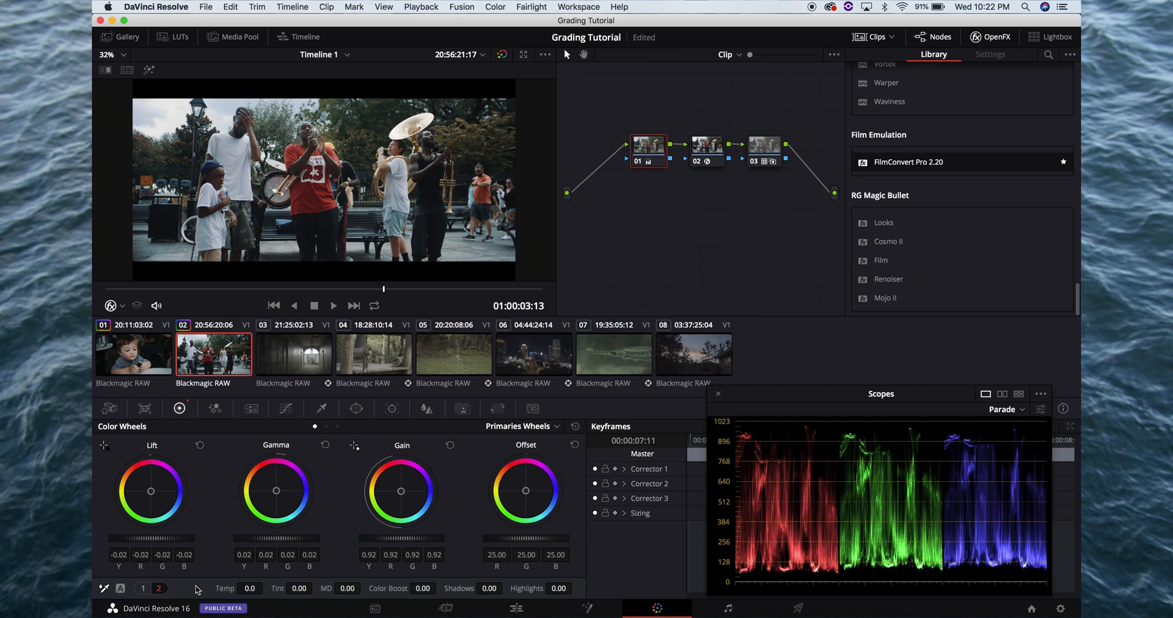
{"action": "left_click", "coordinate": [249, 588]}
{"action": "left_click_drag", "start_coordinate": [249, 589], "coordinate": [254, 590]}
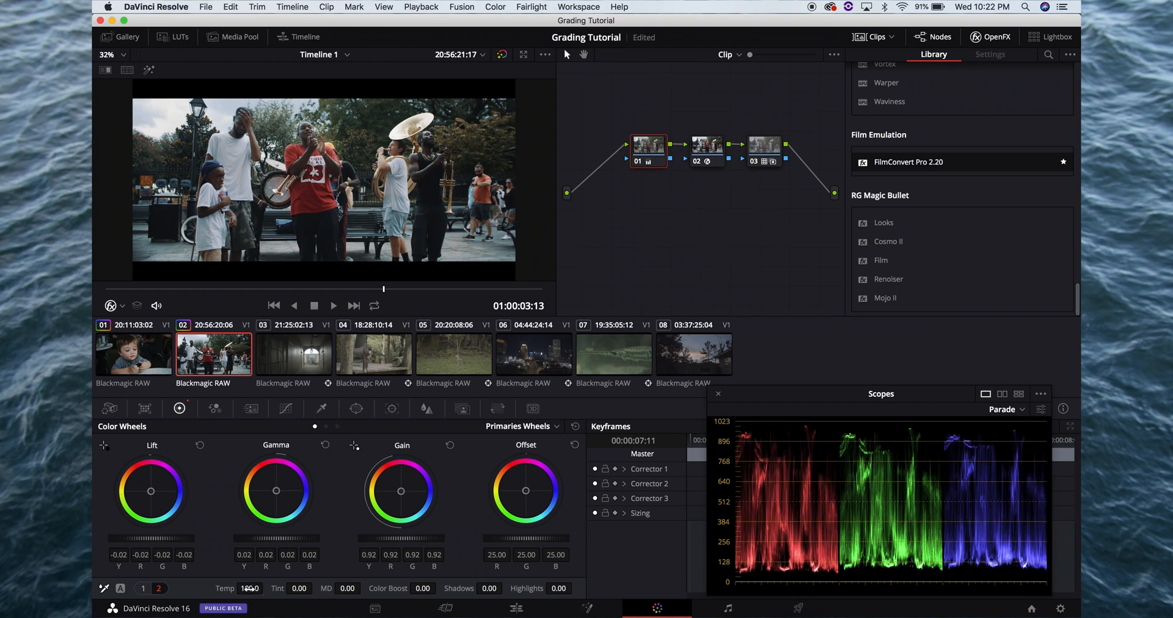
{"action": "key", "text": "super+f"}
Set the primaries Tint on clip 02's node 01 to 7.00 and play the clip full screen
{"action": "key", "text": "super+f"}
{"action": "left_click", "coordinate": [299, 588]}
{"action": "left_click_drag", "start_coordinate": [300, 589], "coordinate": [309, 590]}
{"action": "key", "text": "super+f"}
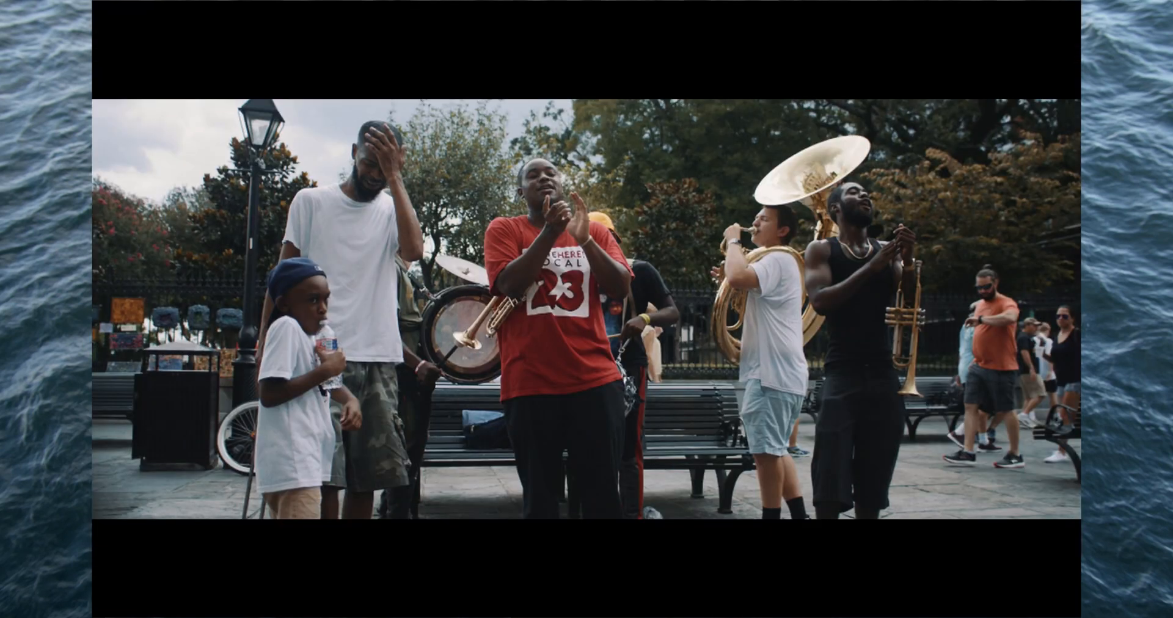
{"action": "mouse_move", "coordinate": [578, 548]}
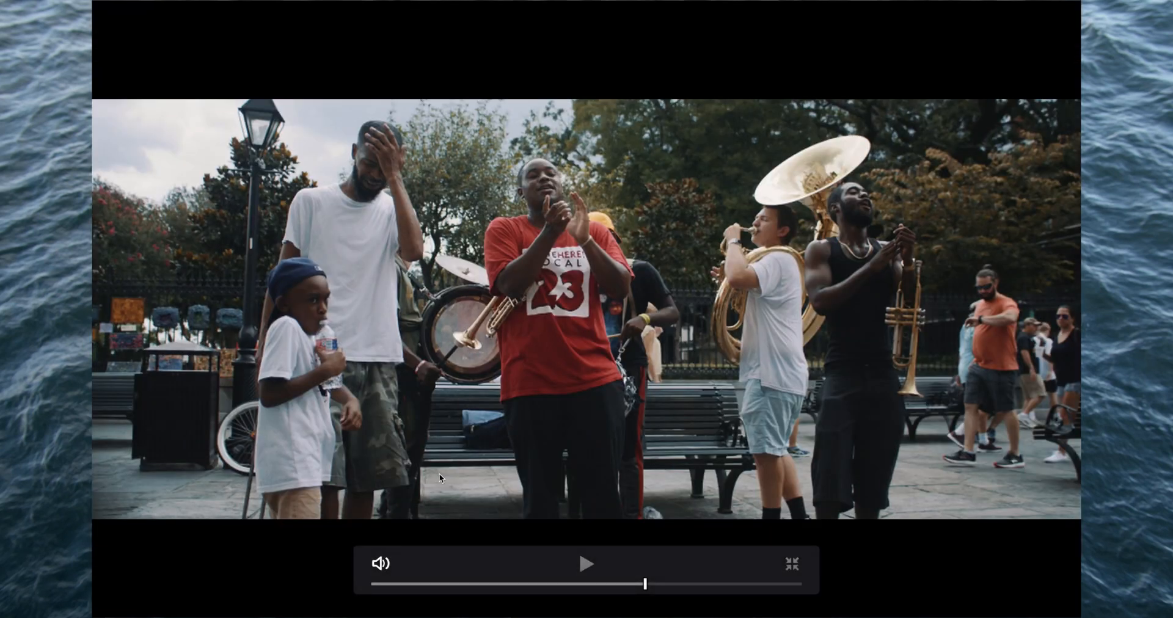
{"action": "key", "text": "space"}
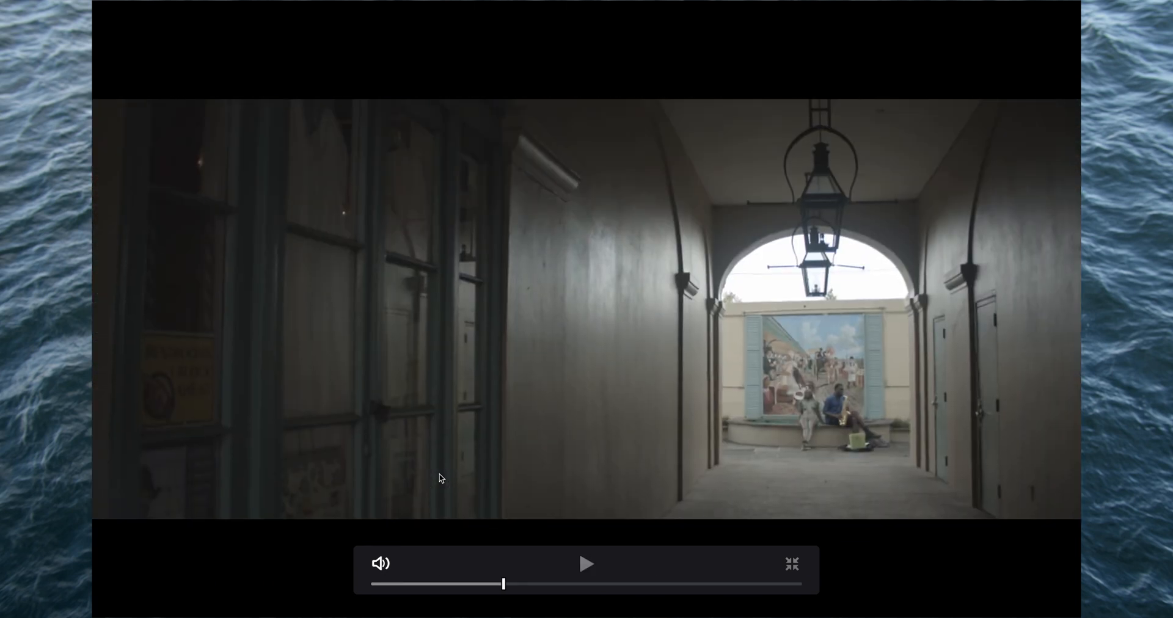
{"action": "key", "text": "super+f"}
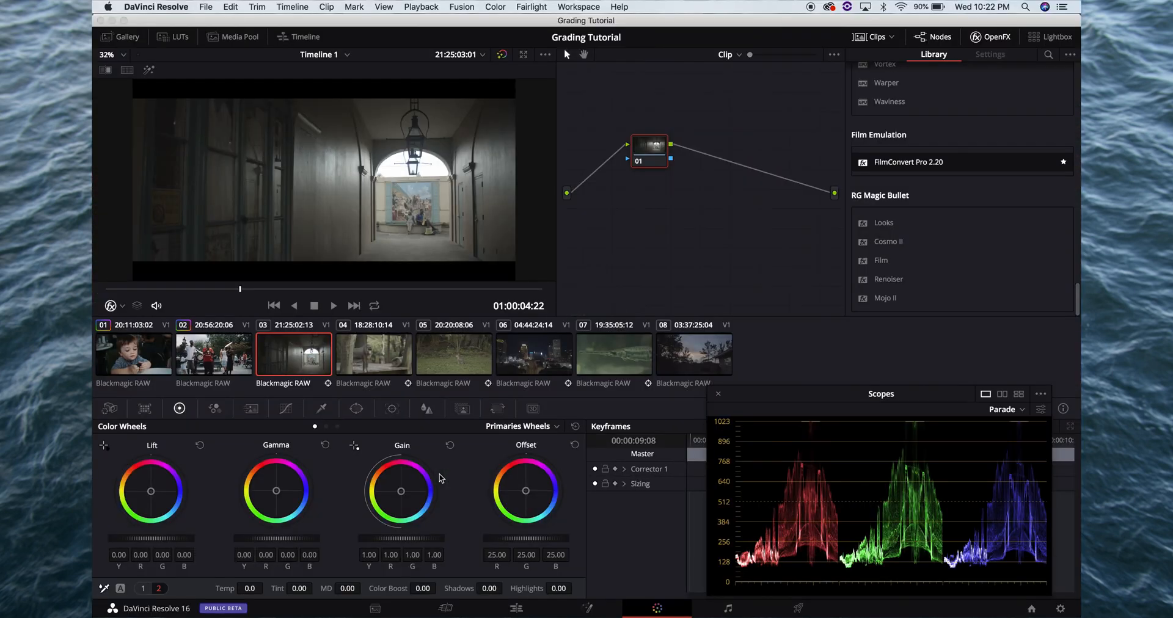
Review graded clips 01 and 02, and play ungraded clip 03 full screen to judge its look and camera movement
{"action": "left_click", "coordinate": [142, 357]}
{"action": "left_click", "coordinate": [201, 367]}
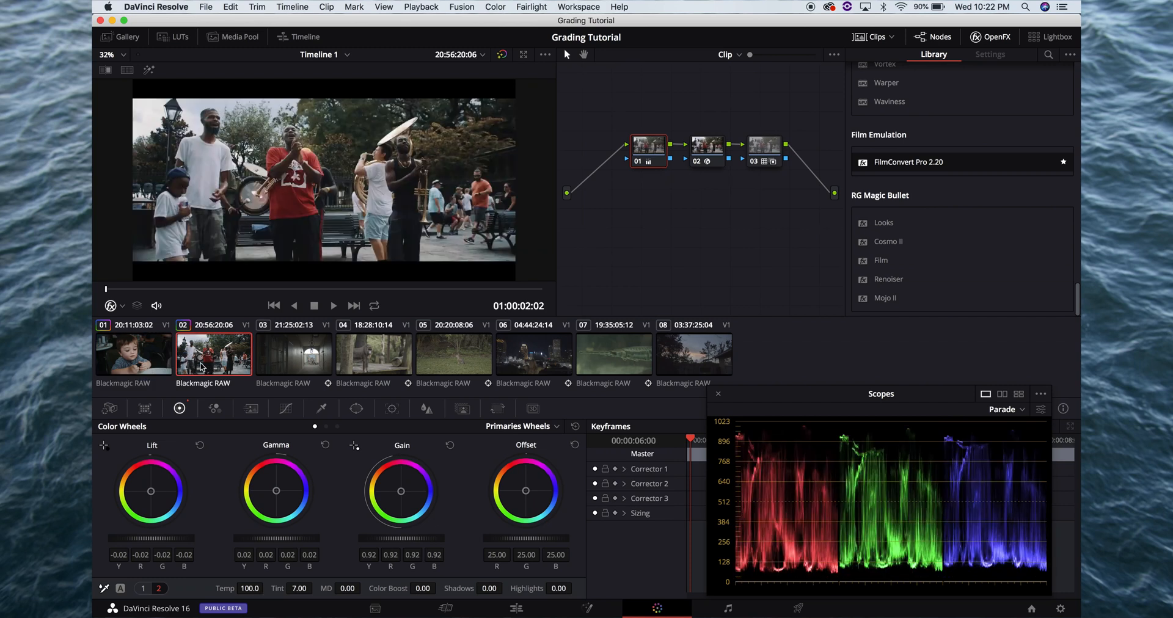
{"action": "left_click", "coordinate": [272, 366]}
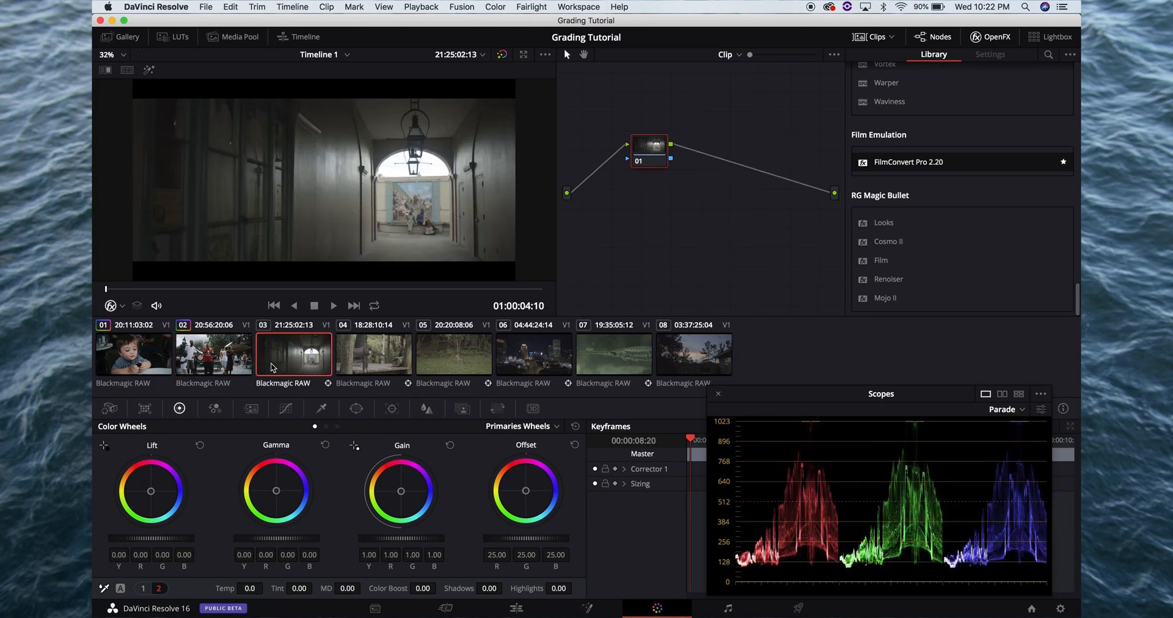
{"action": "key", "text": "super+f"}
{"action": "key", "text": "space"}
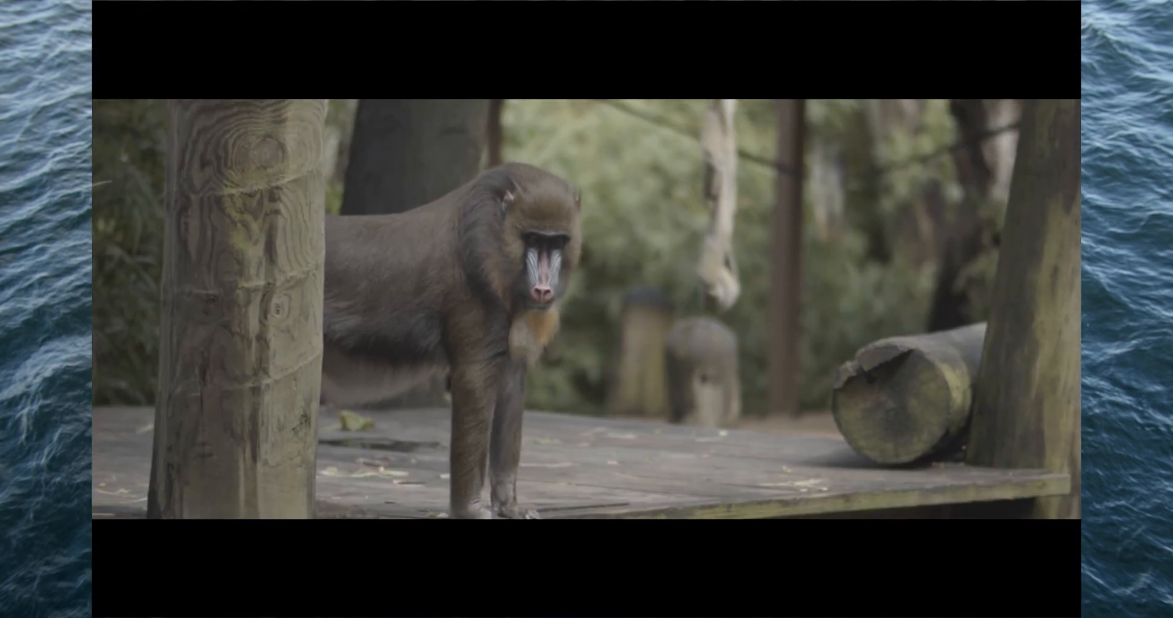
{"action": "key", "text": "super+f"}
Switch clip 03's Tracker from Window to Stabilizer mode and stabilize the clip with the Perspective method
{"action": "left_click", "coordinate": [283, 359]}
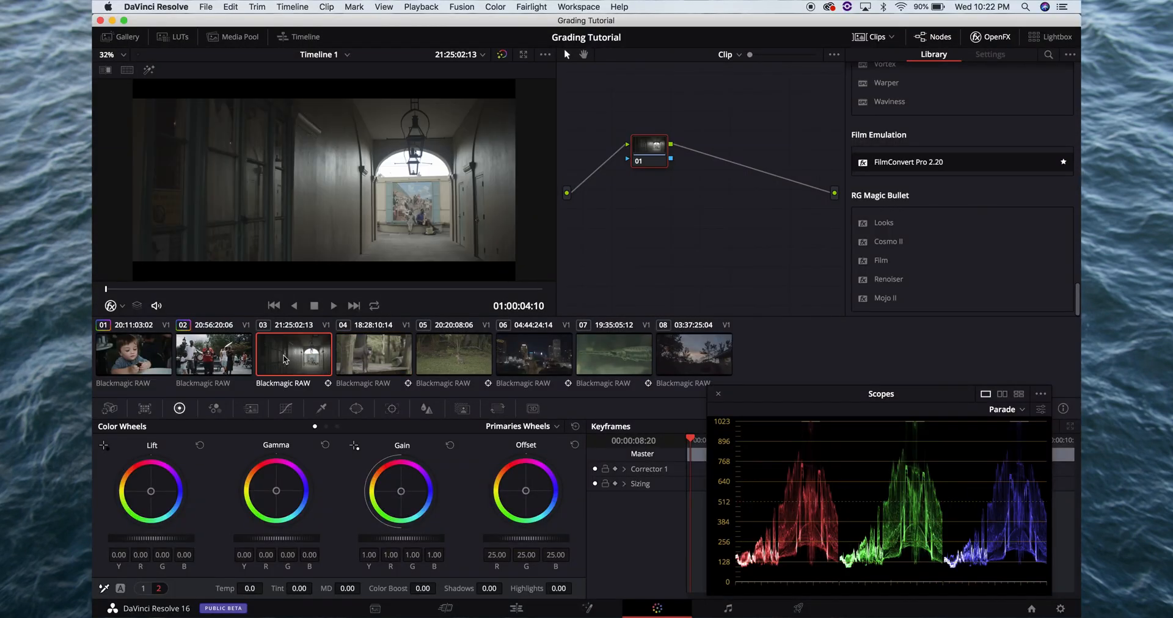
{"action": "left_click", "coordinate": [391, 409]}
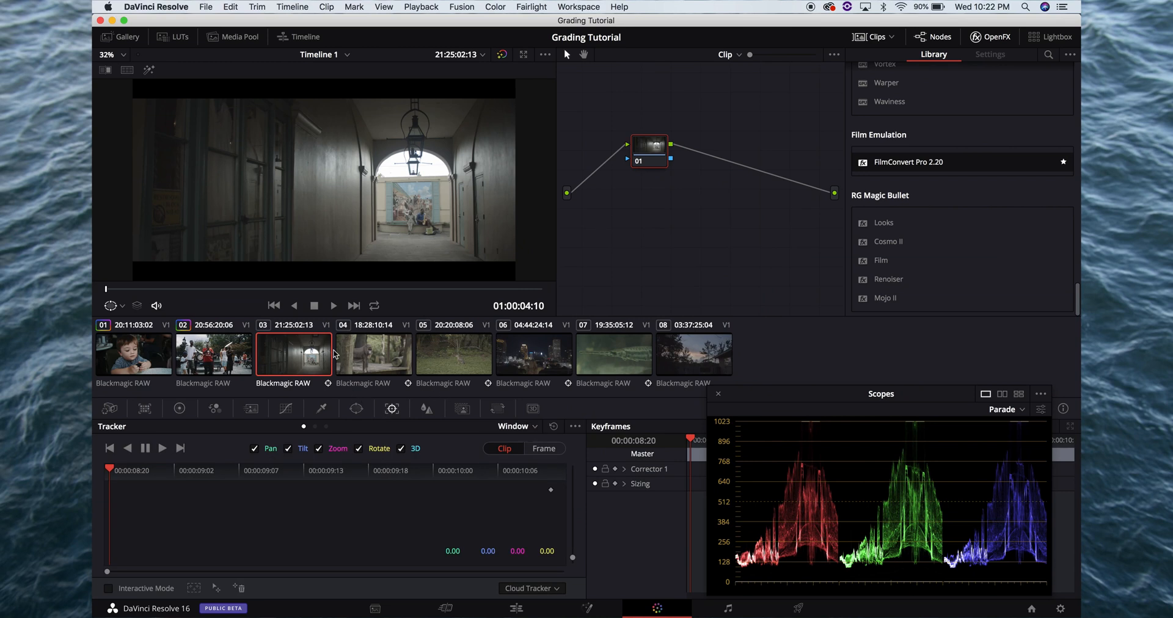
{"action": "left_click", "coordinate": [220, 354]}
{"action": "left_click", "coordinate": [284, 359]}
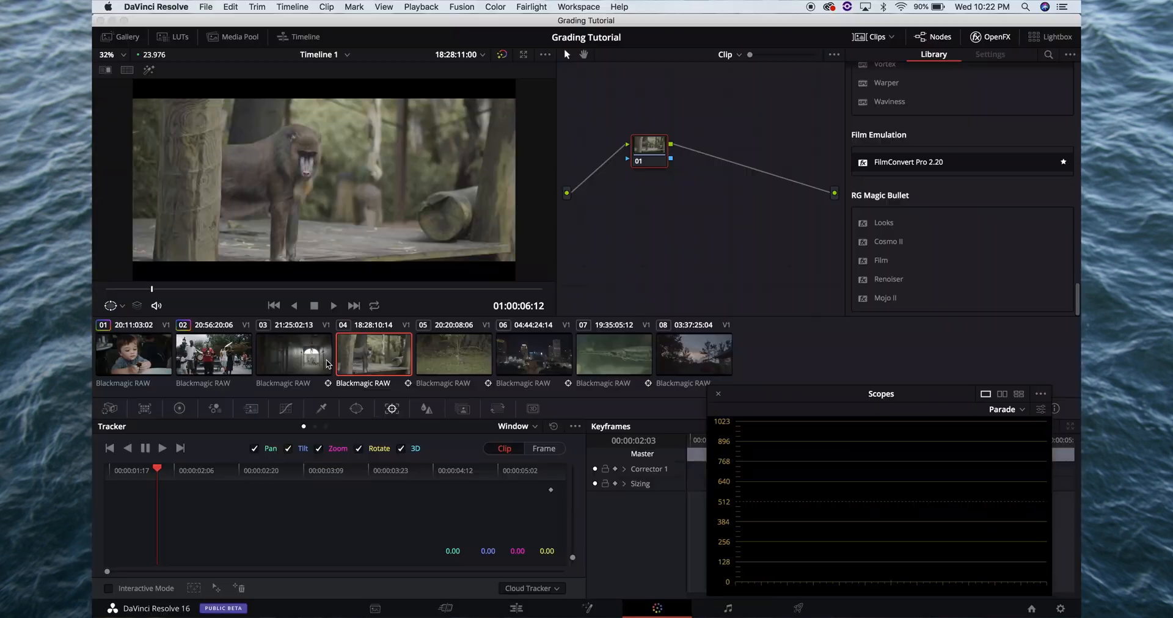
{"action": "left_click", "coordinate": [308, 362]}
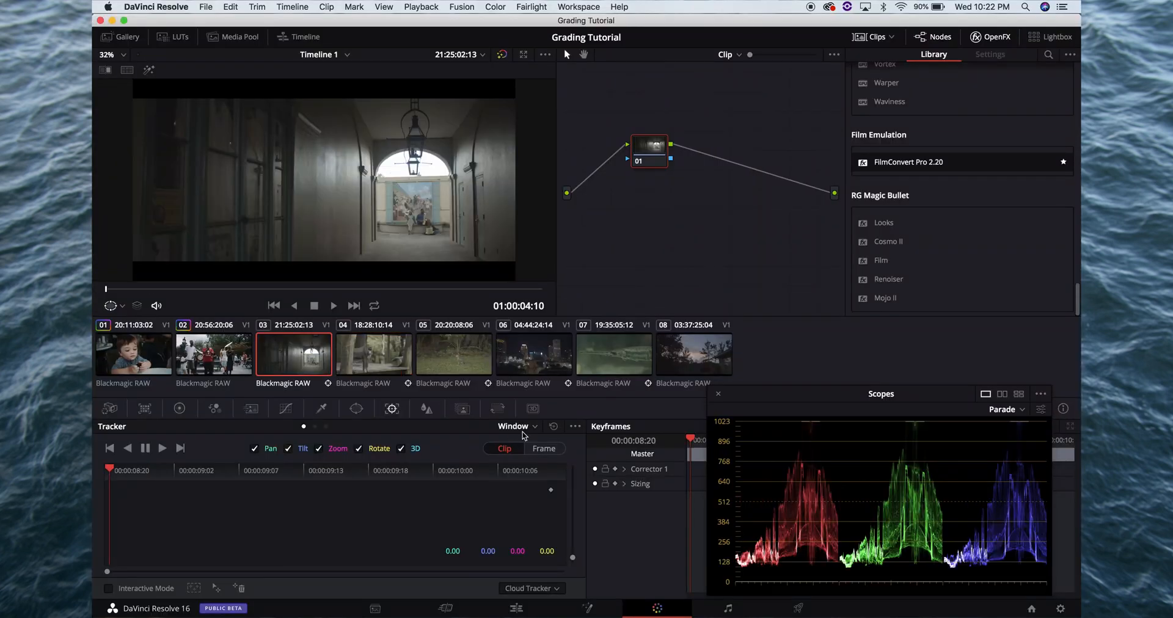
{"action": "left_click", "coordinate": [360, 409]}
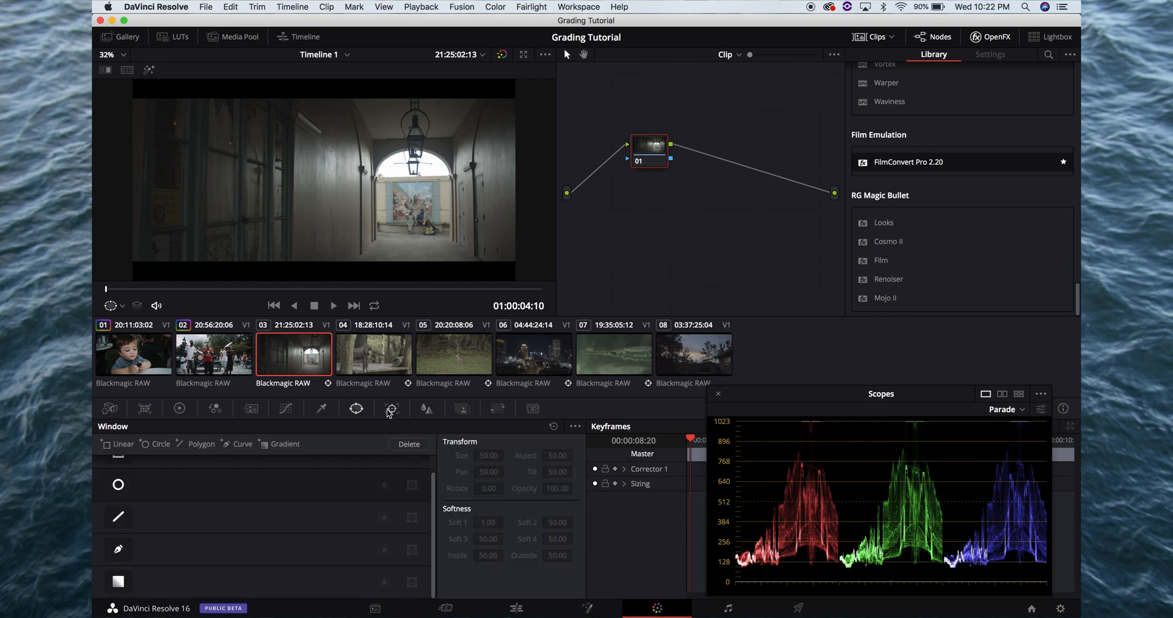
{"action": "left_click", "coordinate": [392, 411]}
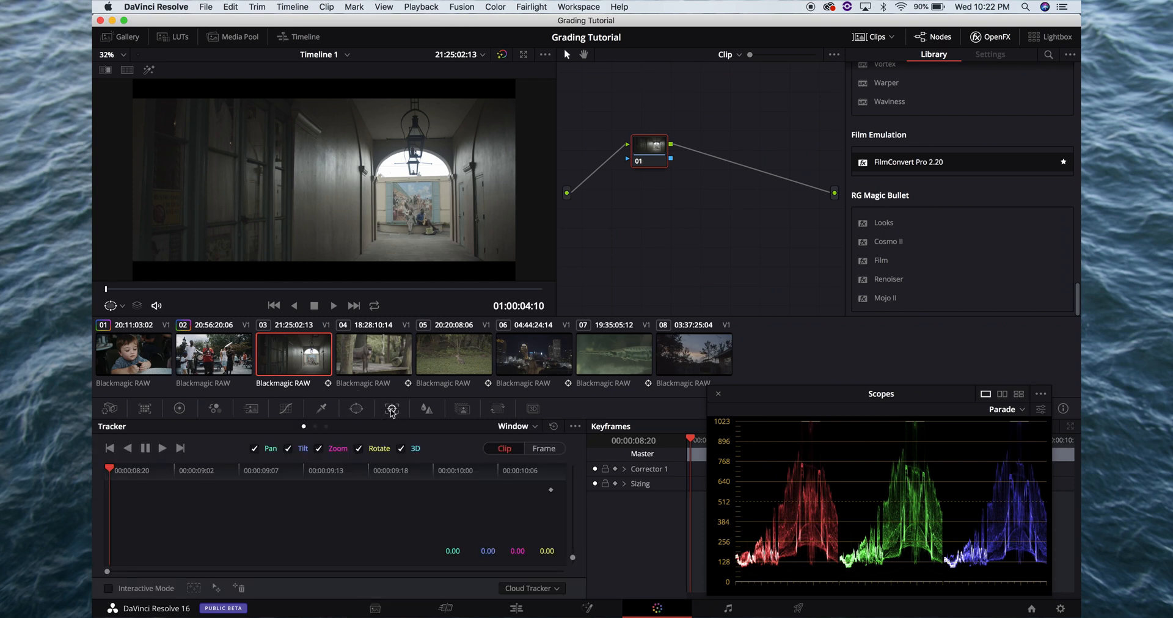
{"action": "left_click", "coordinate": [356, 410]}
{"action": "left_click", "coordinate": [392, 411]}
{"action": "left_click", "coordinate": [510, 426]}
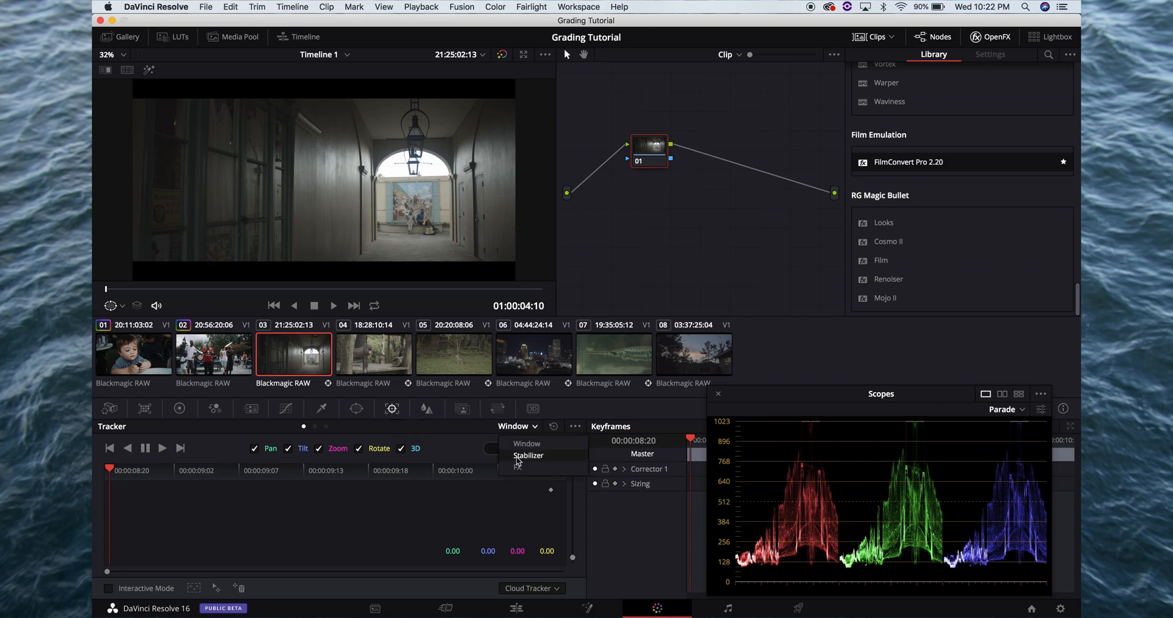
{"action": "left_click", "coordinate": [516, 457]}
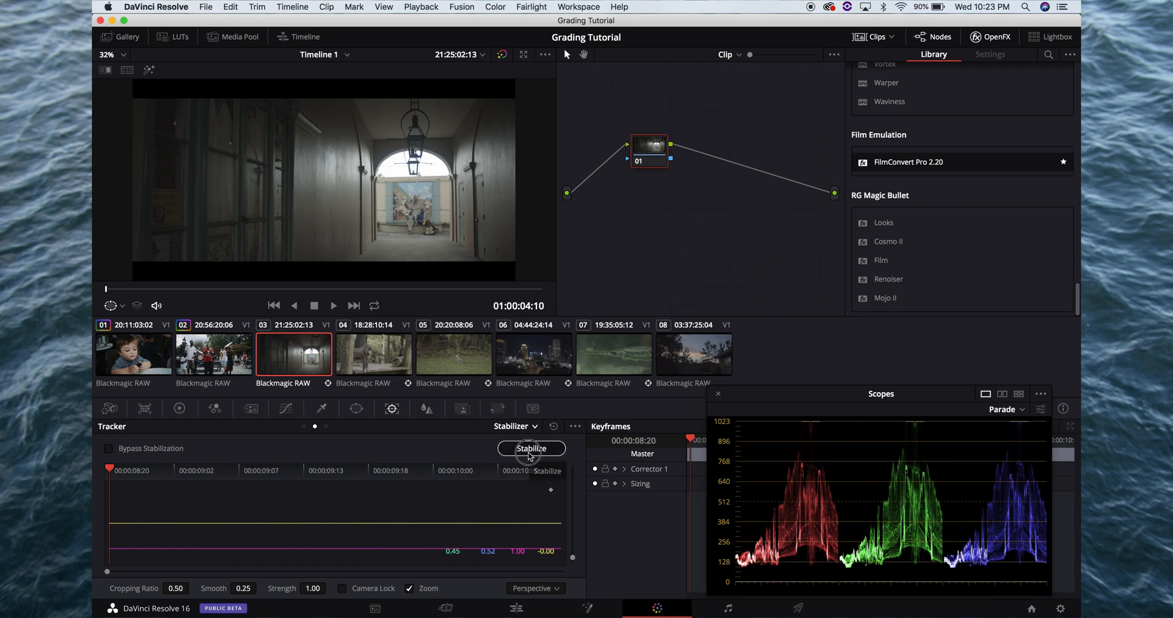
Try stabilizing clip 03 with the Translation method
{"action": "left_click", "coordinate": [535, 588]}
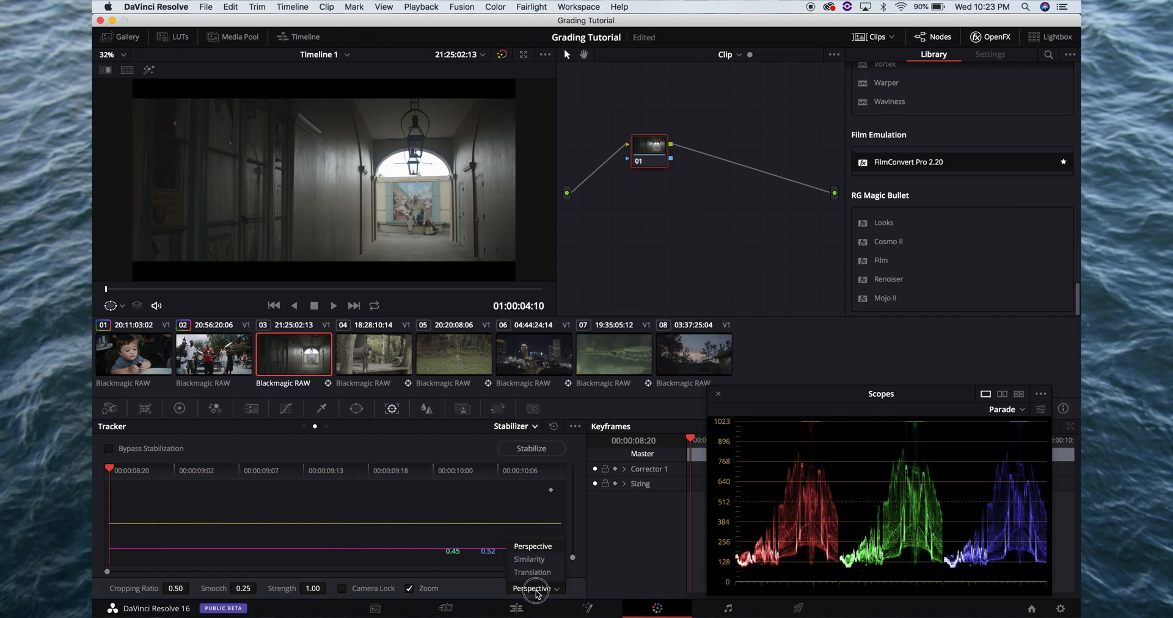
{"action": "left_click", "coordinate": [535, 575]}
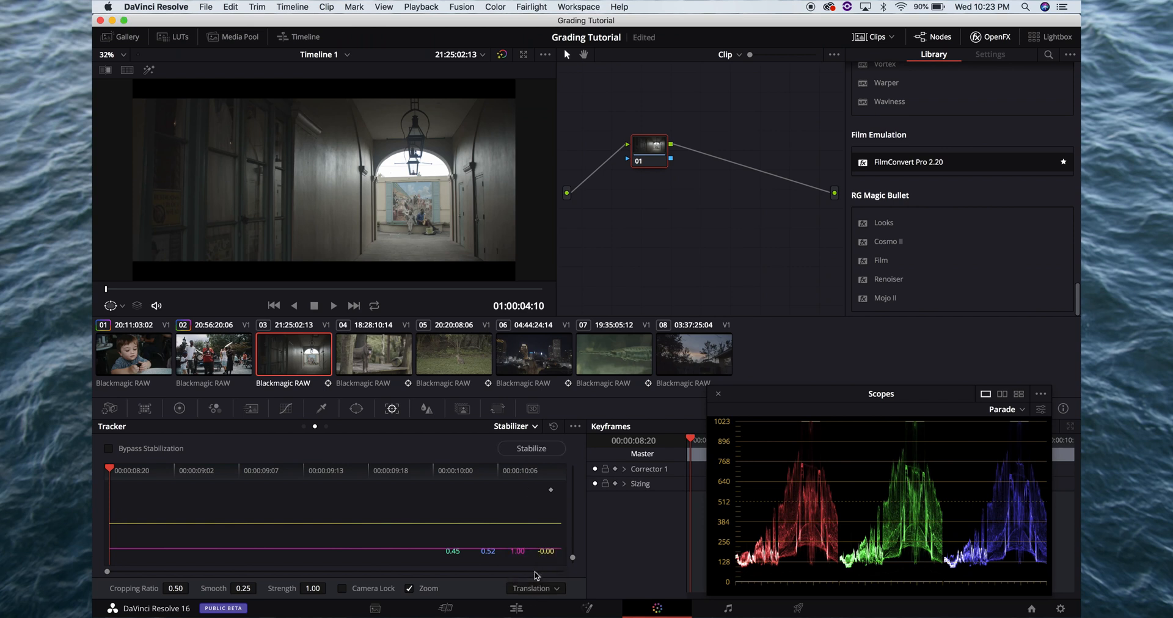
{"action": "left_click", "coordinate": [540, 450]}
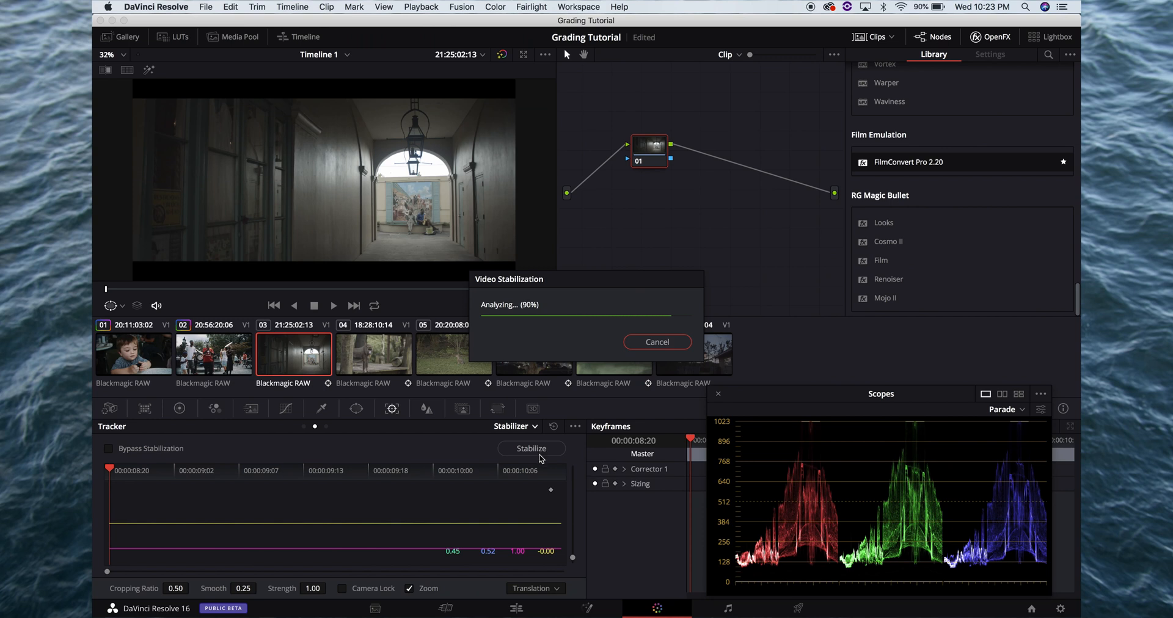
Set clip 03's stabilization method back to Perspective and run the stabilization again
{"action": "left_click", "coordinate": [526, 588]}
{"action": "left_click", "coordinate": [535, 551]}
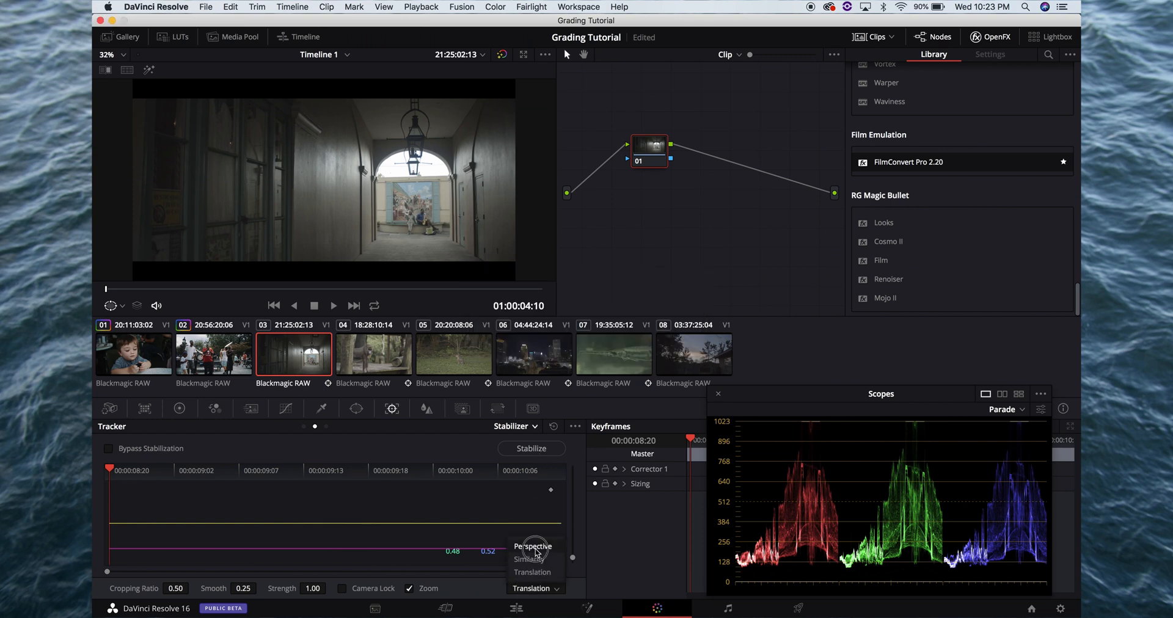
{"action": "left_click", "coordinate": [544, 452]}
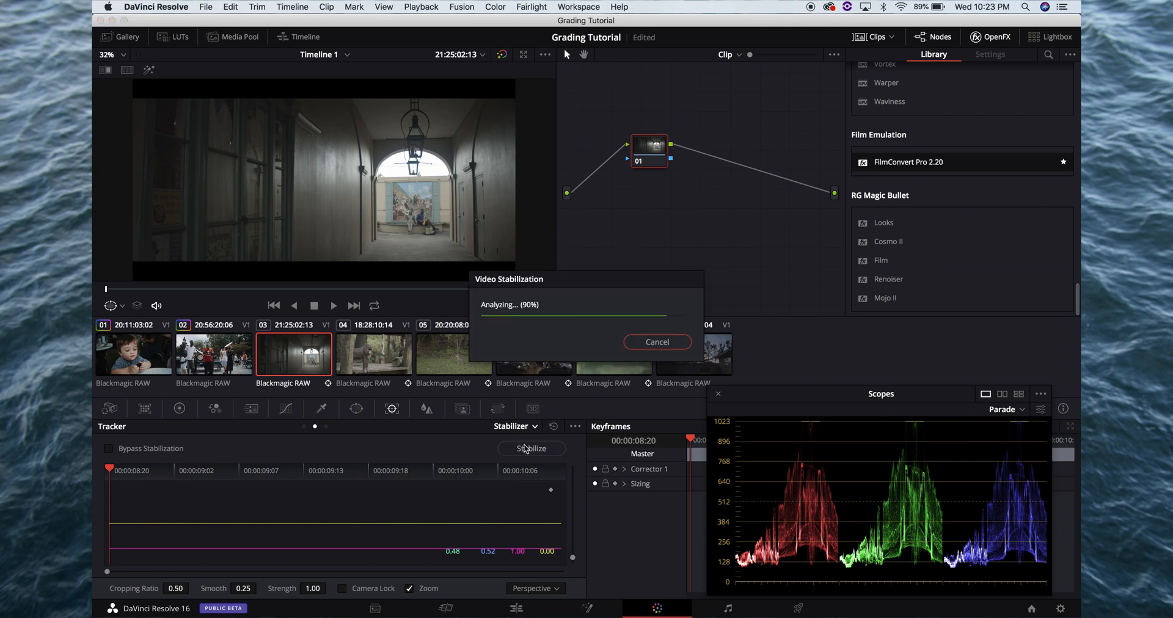
Play stabilized clip 03 full screen to check its motion and return to the clip's first frame
{"action": "left_click", "coordinate": [222, 365]}
{"action": "left_click", "coordinate": [293, 361]}
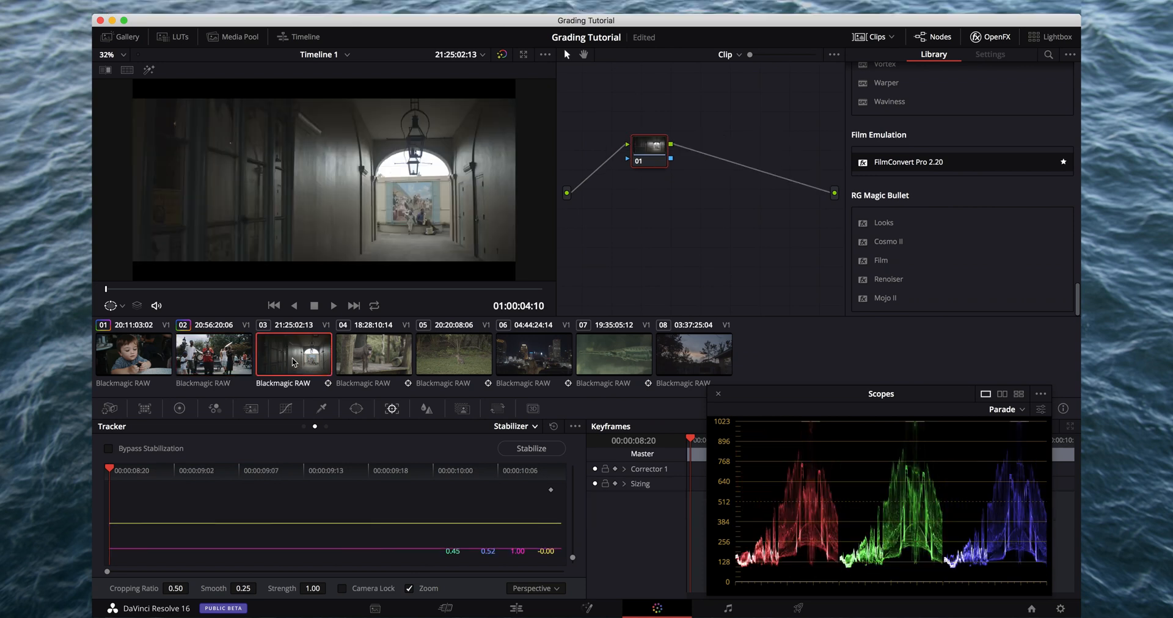
{"action": "key", "text": "super+f"}
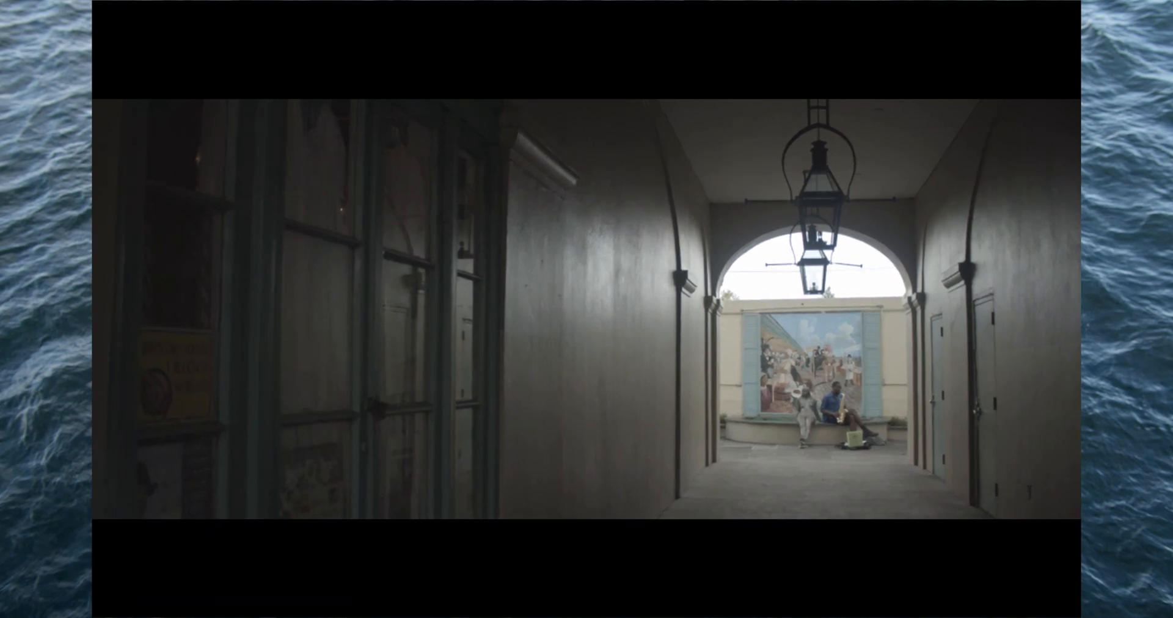
{"action": "key", "text": "super+f"}
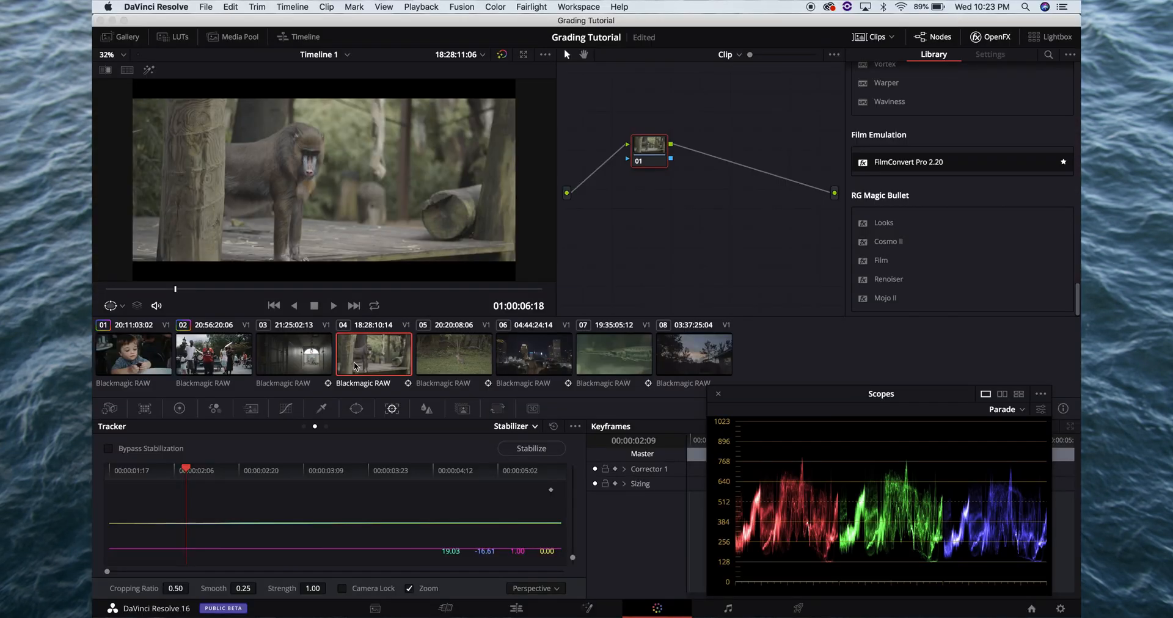
{"action": "left_click", "coordinate": [309, 353]}
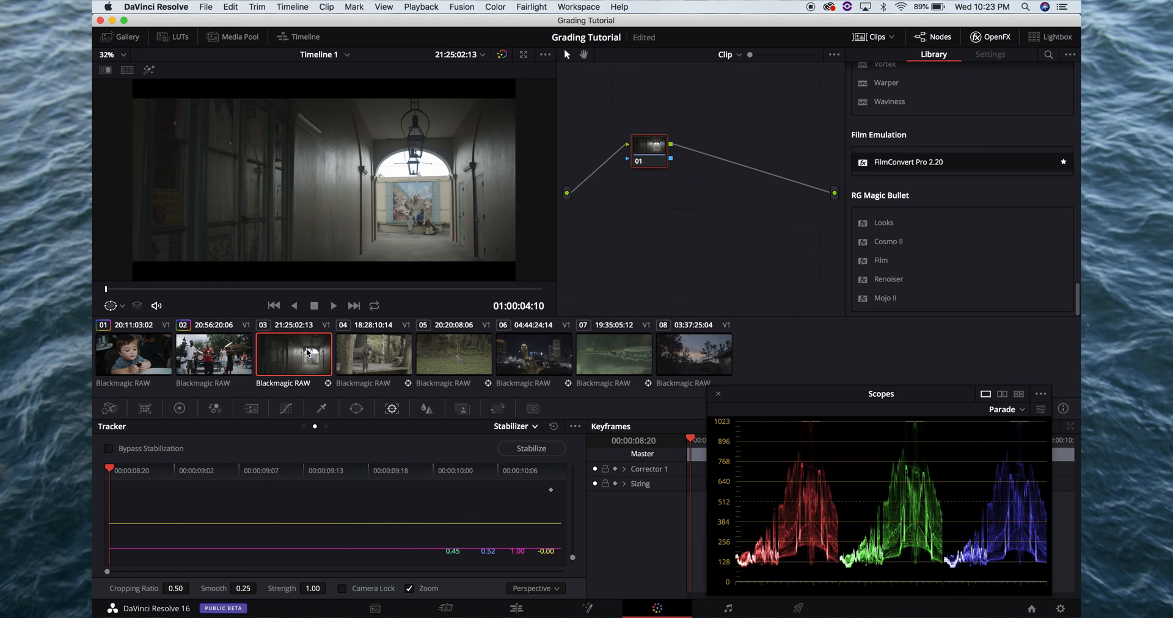
Try pasting the copied three-node grade onto clip 03, play it full screen and undo the paste
{"action": "key", "text": "super+s"}
{"action": "key", "text": "super+v"}
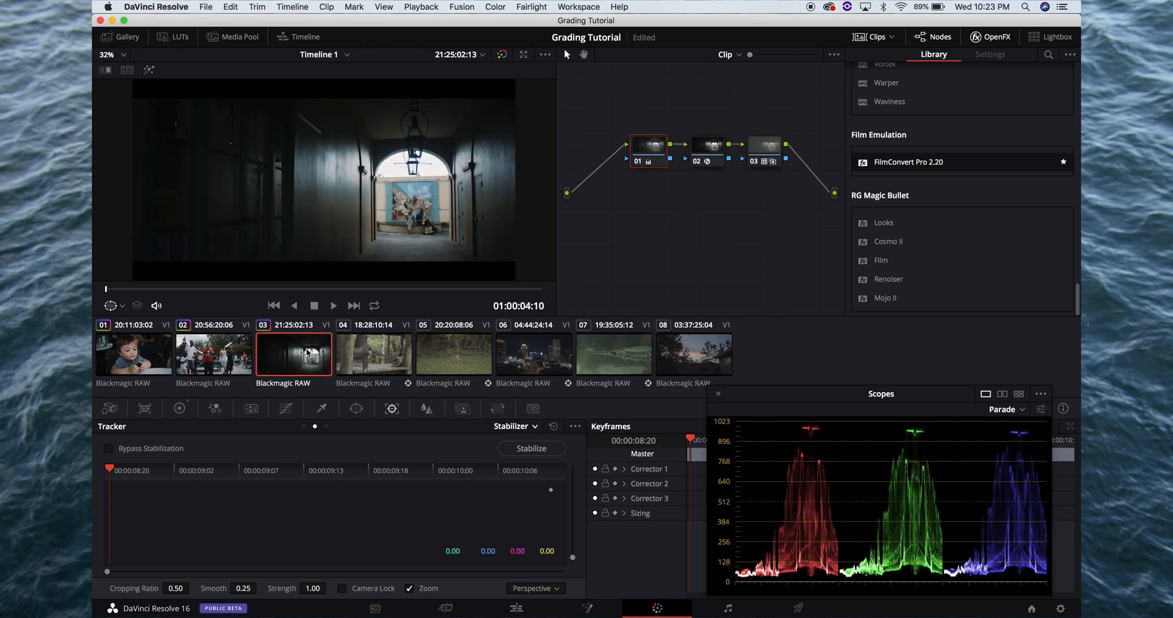
{"action": "key", "text": "super+f"}
{"action": "key", "text": "space"}
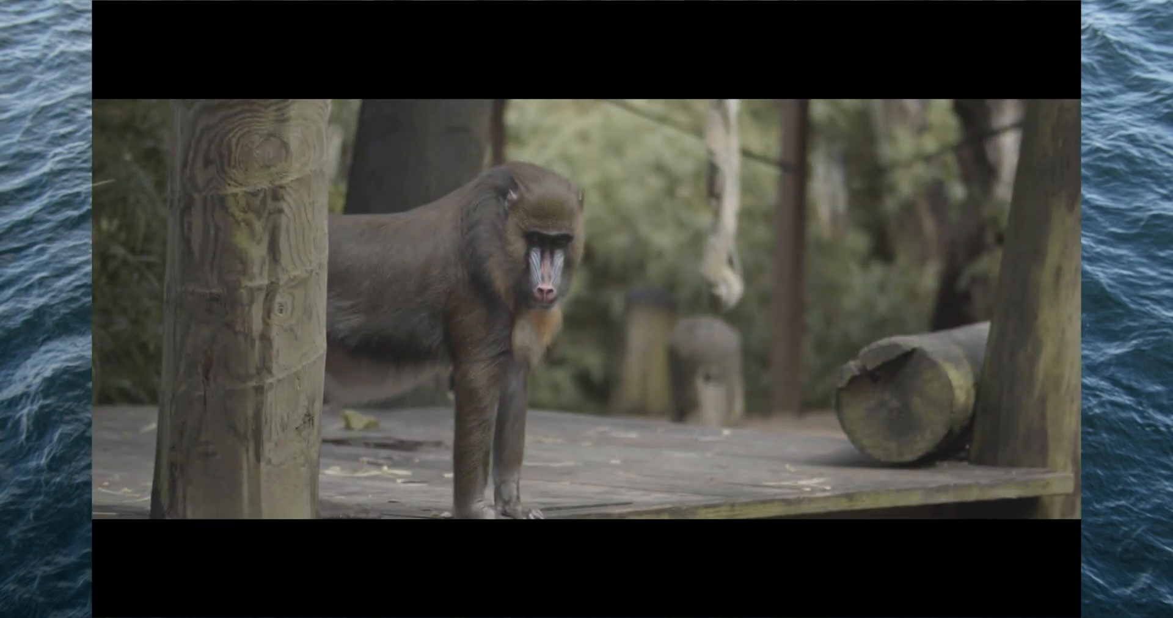
{"action": "key", "text": "Escape"}
{"action": "left_click", "coordinate": [294, 366]}
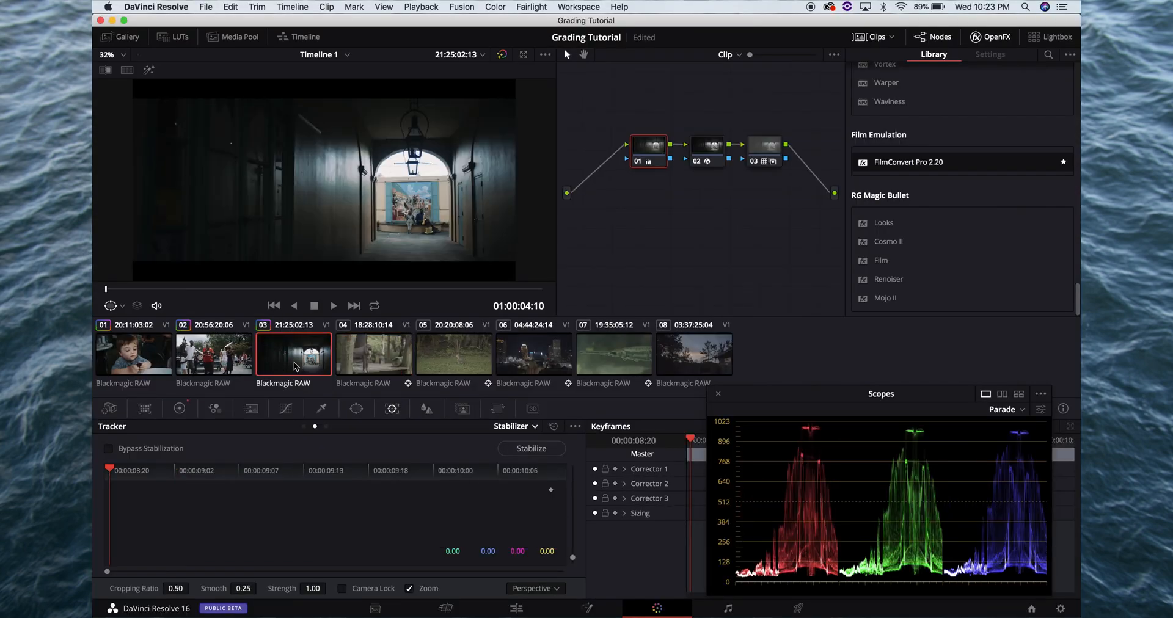
{"action": "key", "text": "super+Home"}
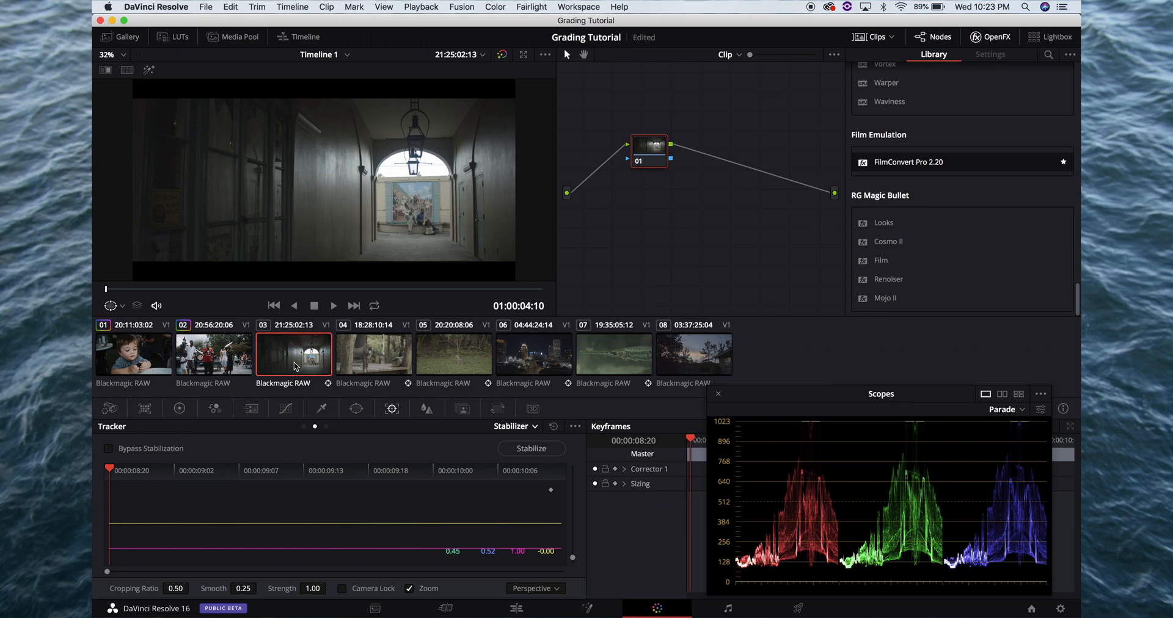
Add two serial nodes to clip 03 and copy the grade of clip 02's node 02 onto its node 02
{"action": "key", "text": "alt+s"}
{"action": "key", "text": "alt+s"}
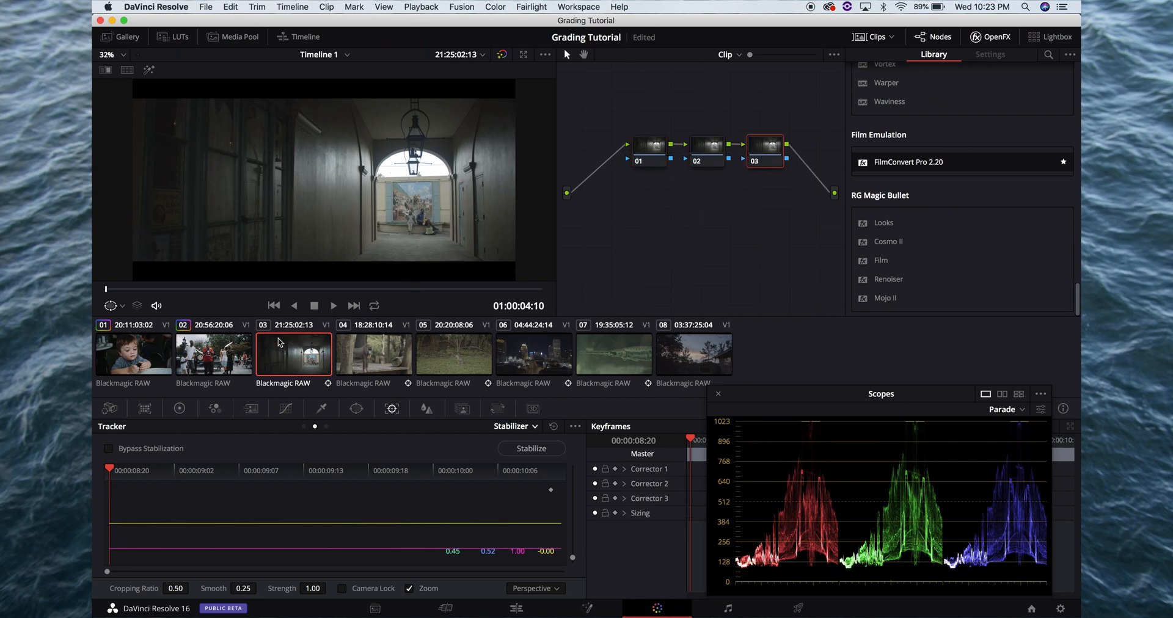
{"action": "left_click", "coordinate": [240, 356]}
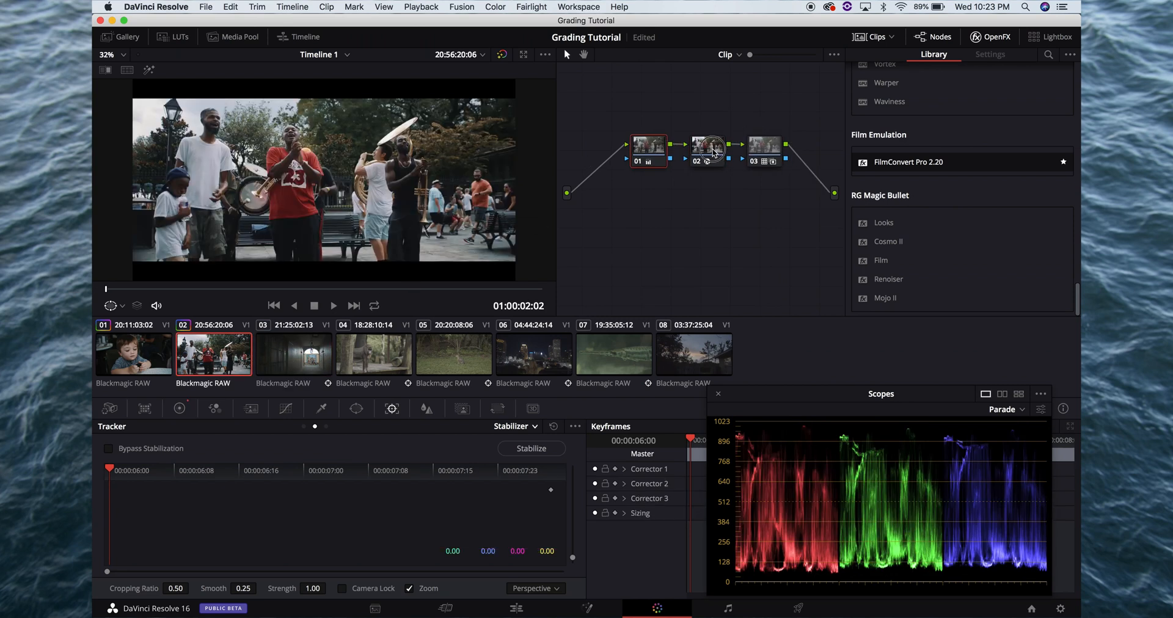
{"action": "left_click", "coordinate": [711, 150]}
{"action": "key", "text": "Down"}
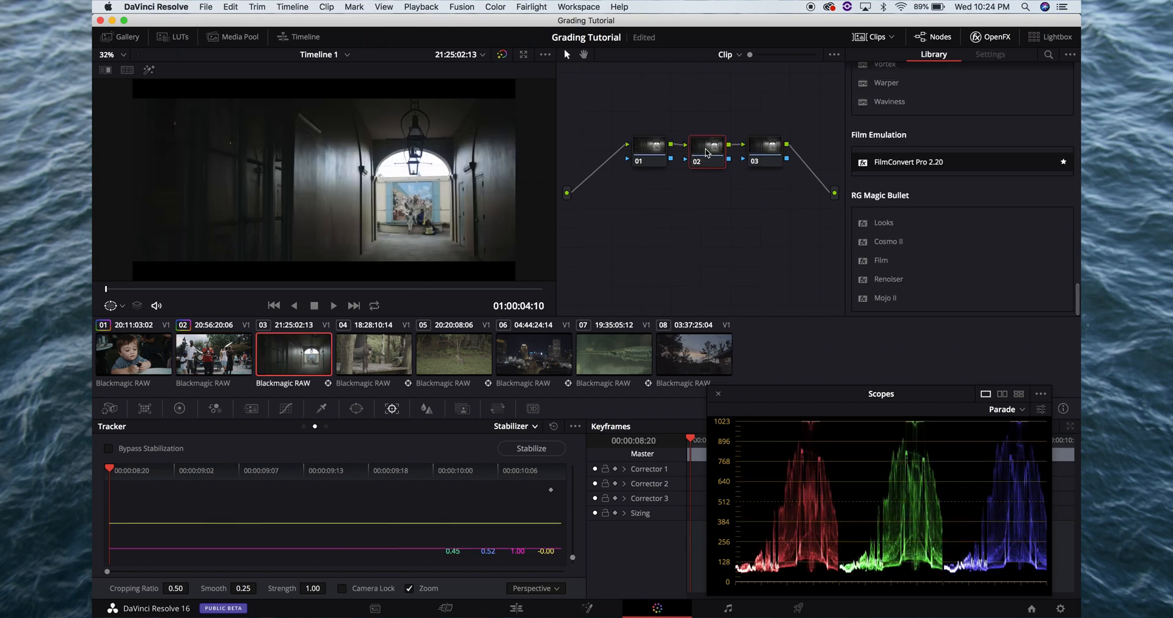
Copy the grade of clip 02's node 03 onto node 03 of clip 03
{"action": "left_click", "coordinate": [707, 153]}
{"action": "key", "text": "Up"}
{"action": "left_click", "coordinate": [757, 145]}
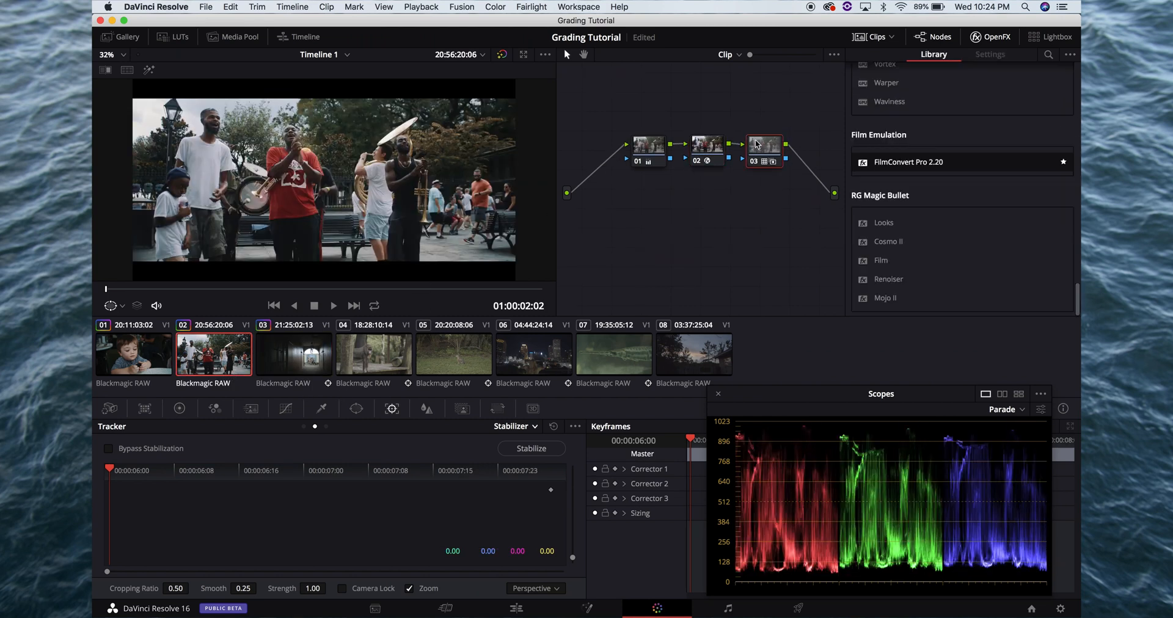
{"action": "key", "text": "Down"}
{"action": "left_click", "coordinate": [771, 153]}
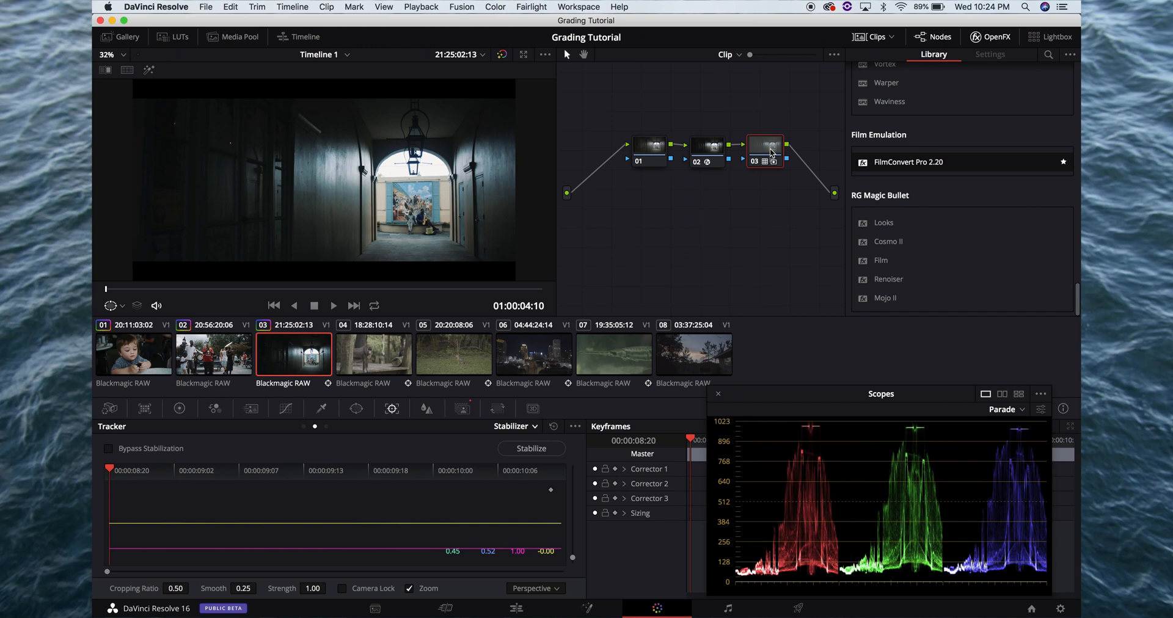
Select clip 03's node 01, set the Camera Raw color temperature to 5400 and check the frame full screen
{"action": "left_click", "coordinate": [654, 154]}
{"action": "key", "text": "super+f"}
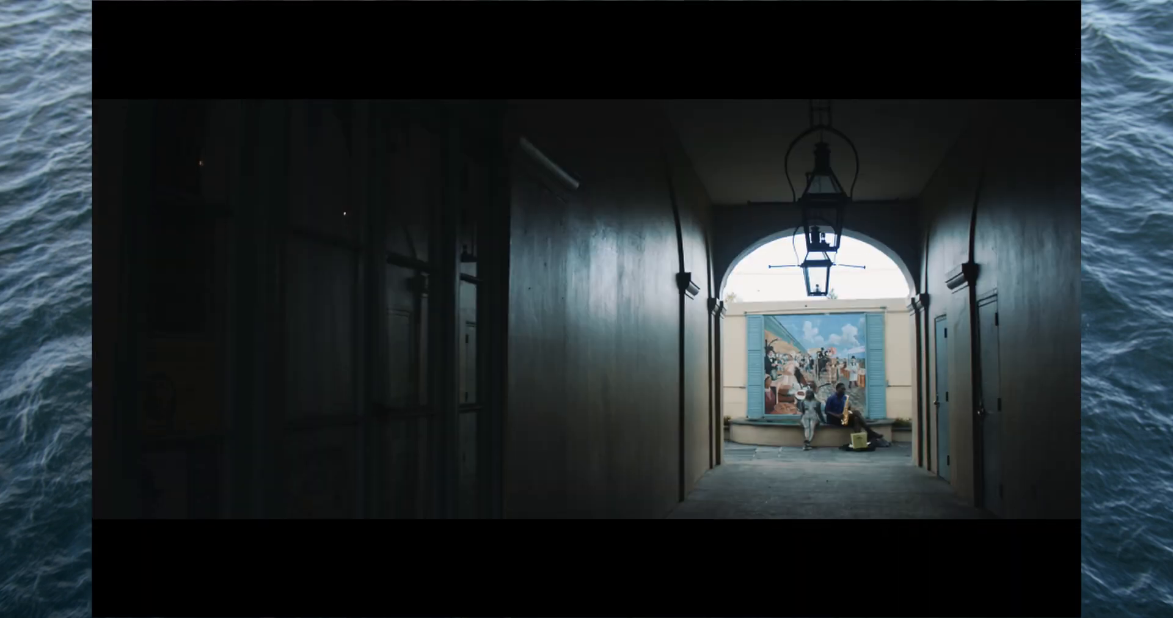
{"action": "key", "text": "super+f"}
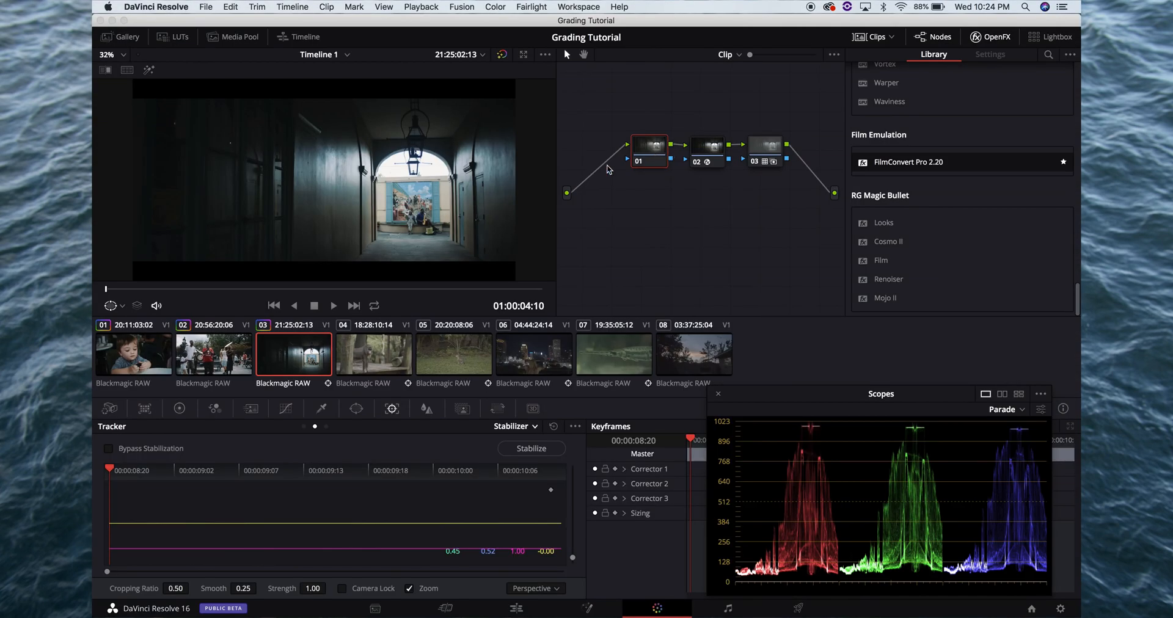
{"action": "left_click", "coordinate": [109, 409]}
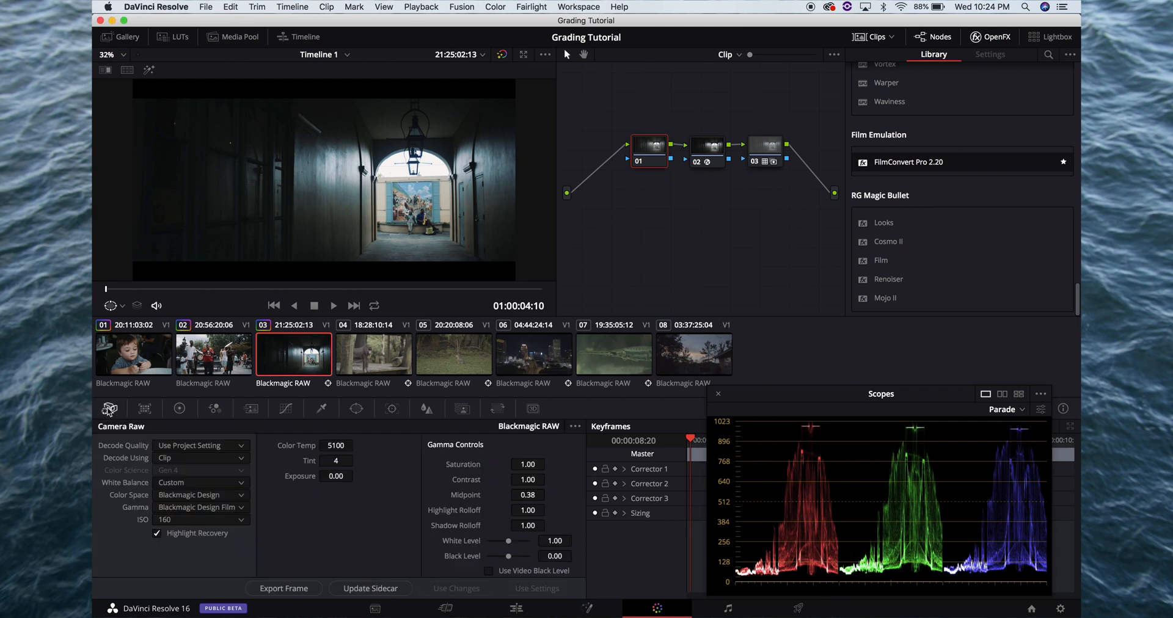
{"action": "double_click", "coordinate": [333, 449]}
{"action": "type", "text": "5400"}
{"action": "key", "text": "Return"}
{"action": "key", "text": "super+f"}
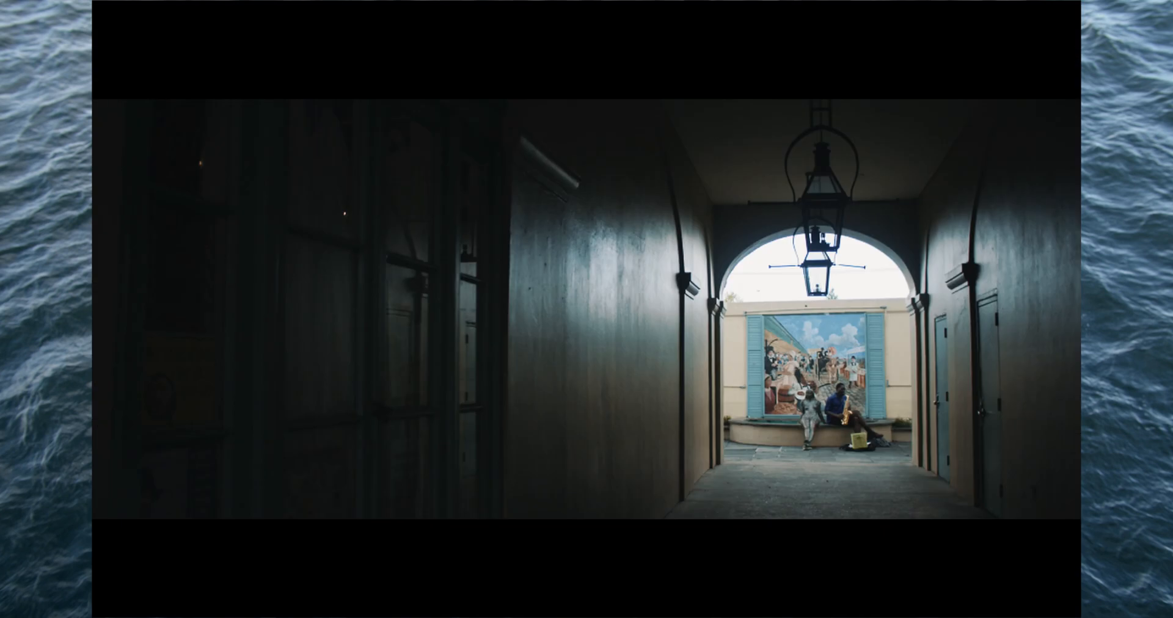
{"action": "mouse_move", "coordinate": [367, 458]}
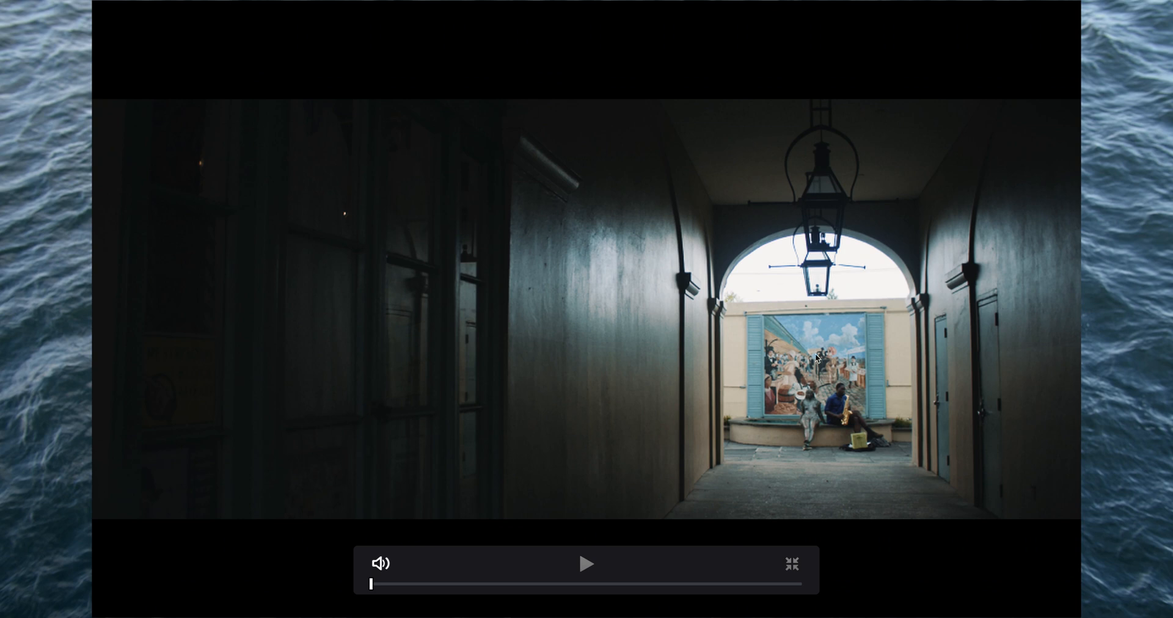
{"action": "key", "text": "super+f"}
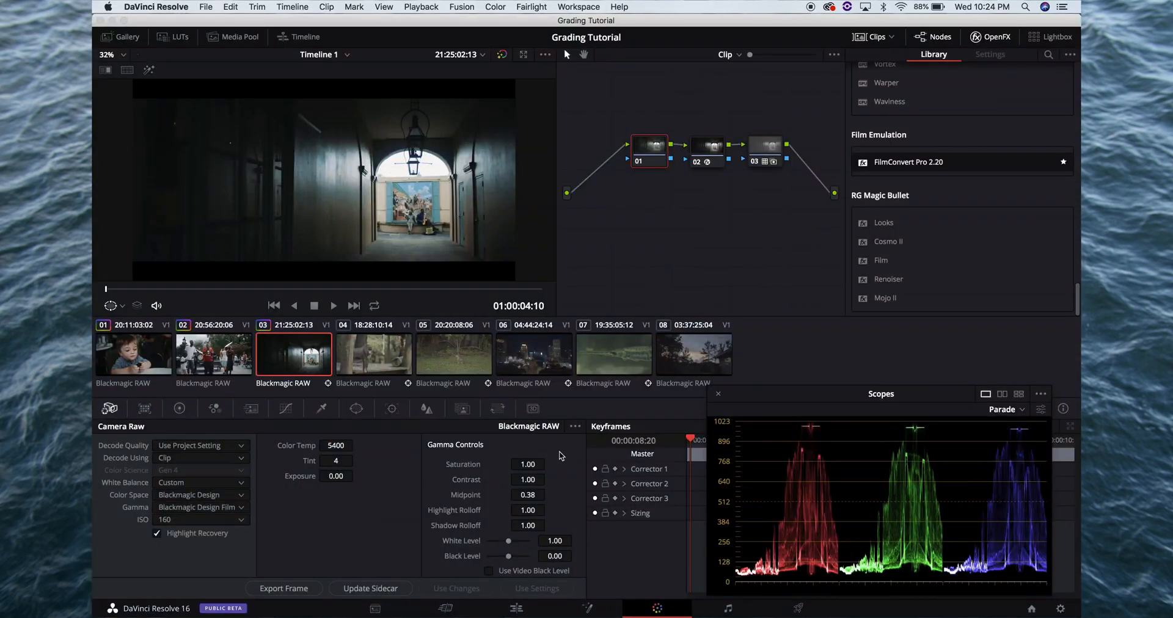
Set clip 03's Camera Raw tint to 10 and check the frame full screen
{"action": "left_click", "coordinate": [335, 461]}
{"action": "type", "text": "10"}
{"action": "key", "text": "super+f"}
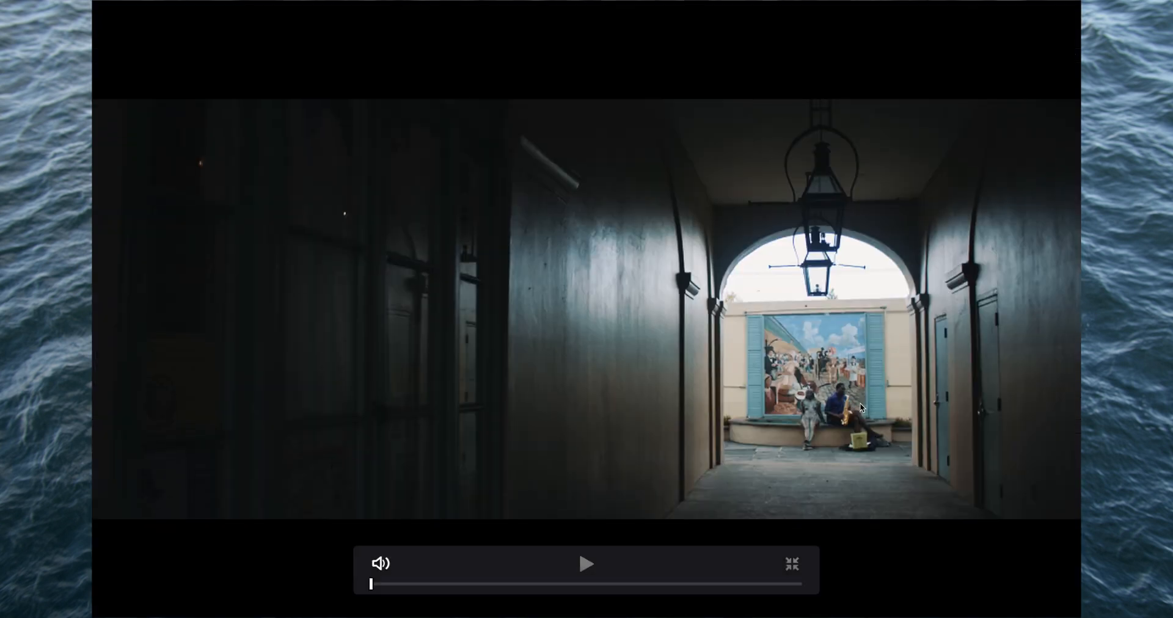
{"action": "key", "text": "Escape"}
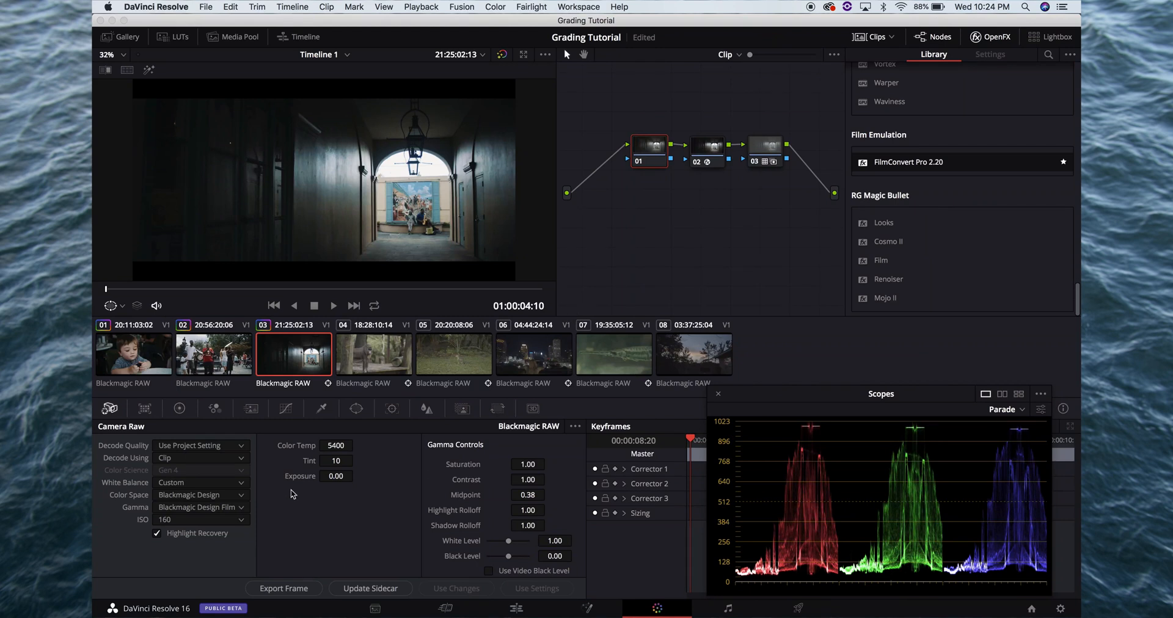
Set node 01's primary gamma to 0.02 and gain to 0.96, checking the frame full screen
{"action": "left_click", "coordinate": [179, 408]}
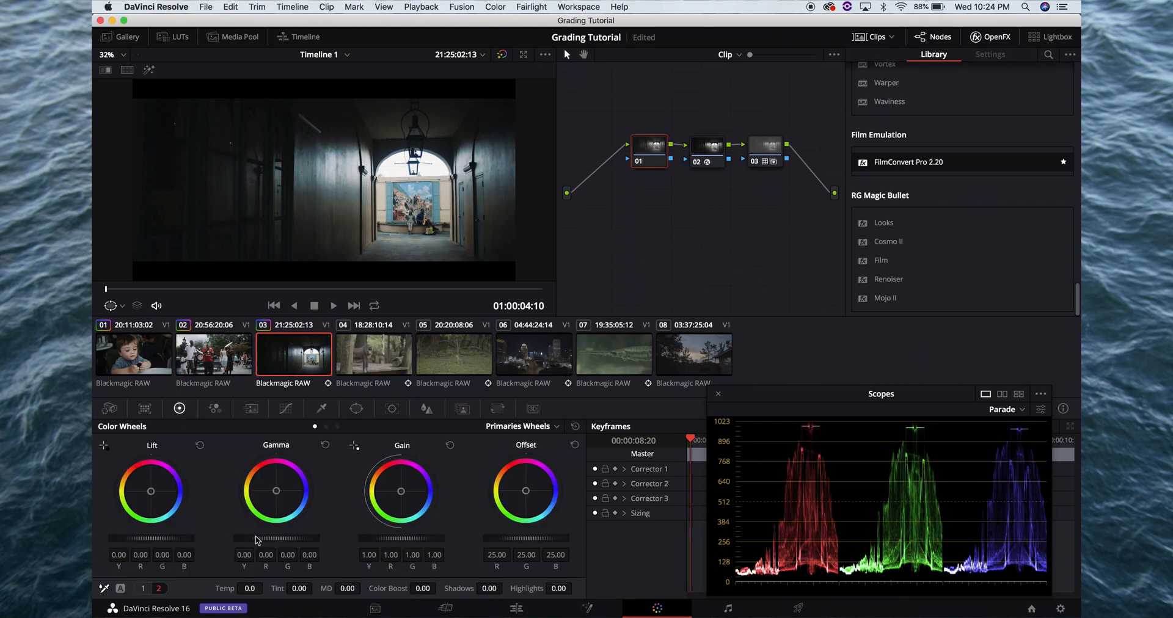
{"action": "left_click_drag", "start_coordinate": [256, 537], "coordinate": [284, 536]}
{"action": "key", "text": "super+f"}
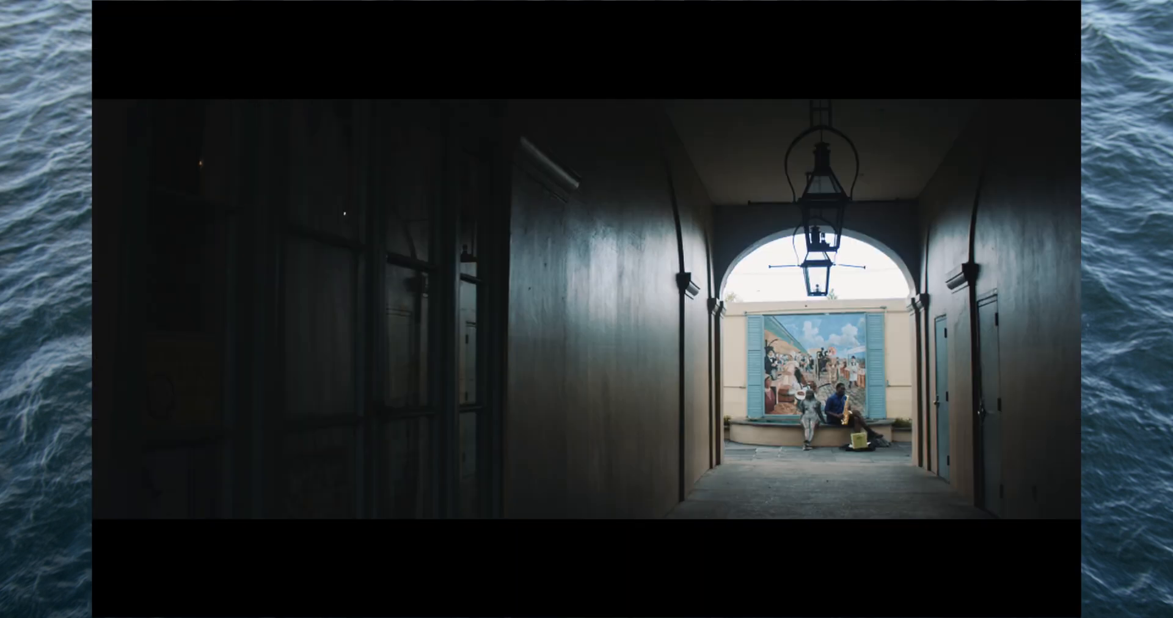
{"action": "key", "text": "Escape"}
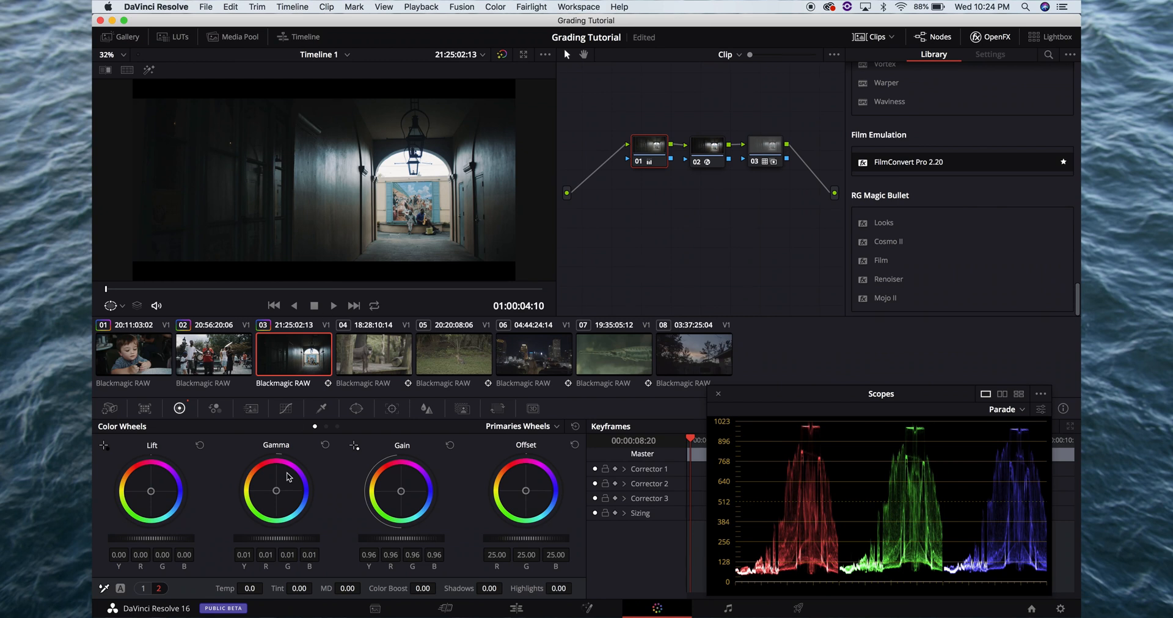
{"action": "left_click_drag", "start_coordinate": [270, 542], "coordinate": [241, 544]}
{"action": "key", "text": "super+f"}
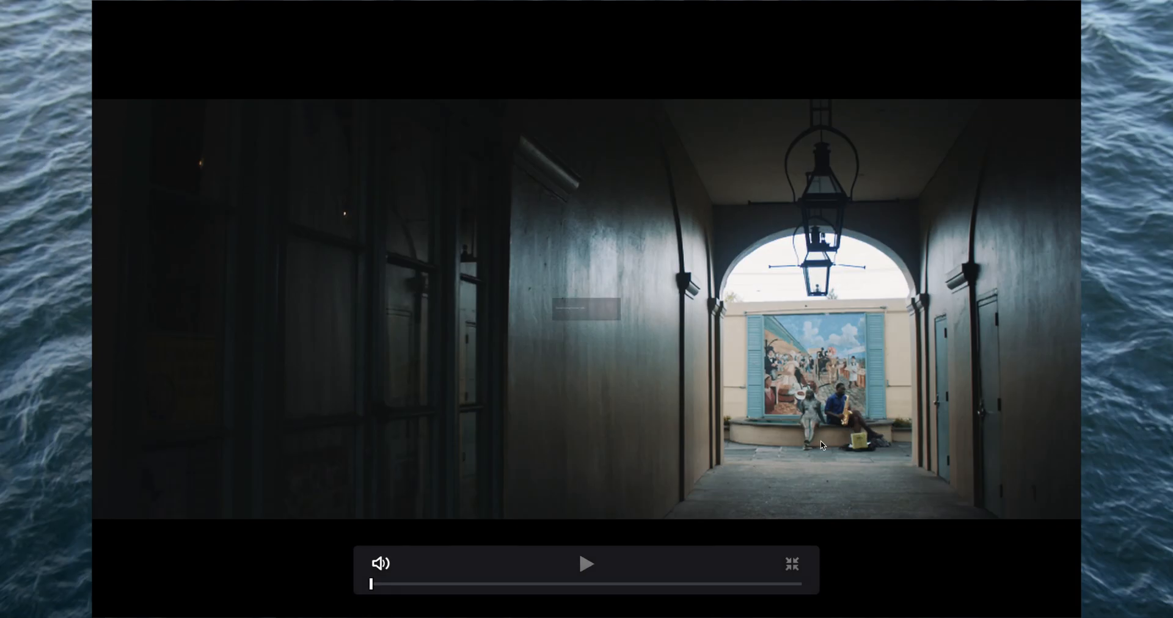
{"action": "key", "text": "super+f"}
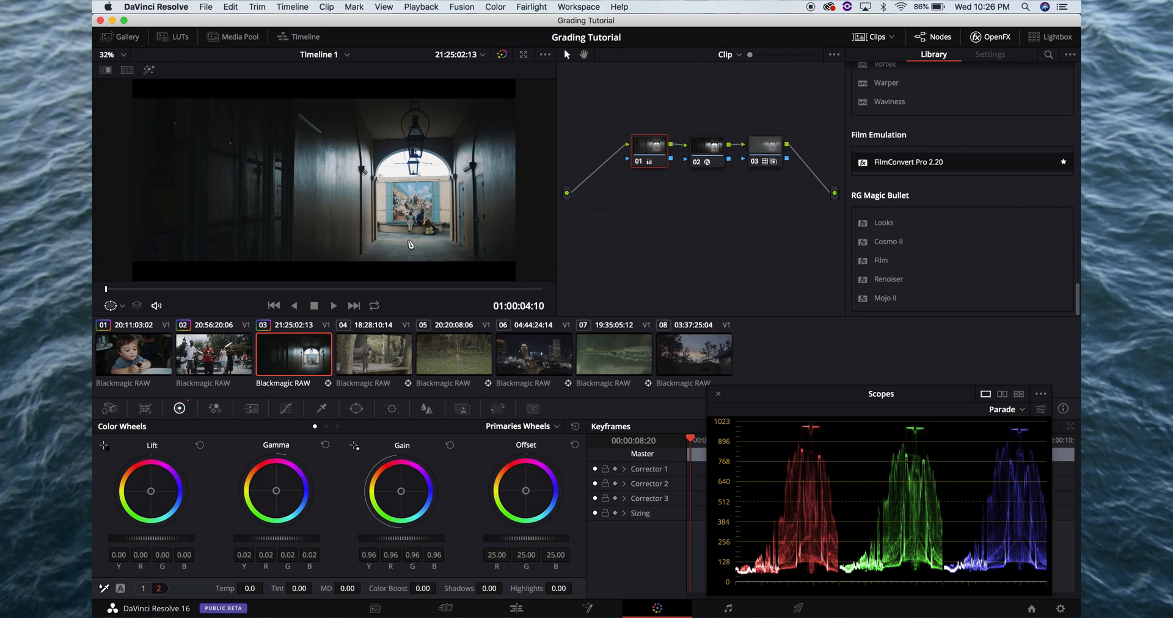
Add a serial node after clip 03's node 01 and enable a curve window on it
{"action": "left_click", "coordinate": [644, 158]}
{"action": "key", "text": "alt+s"}
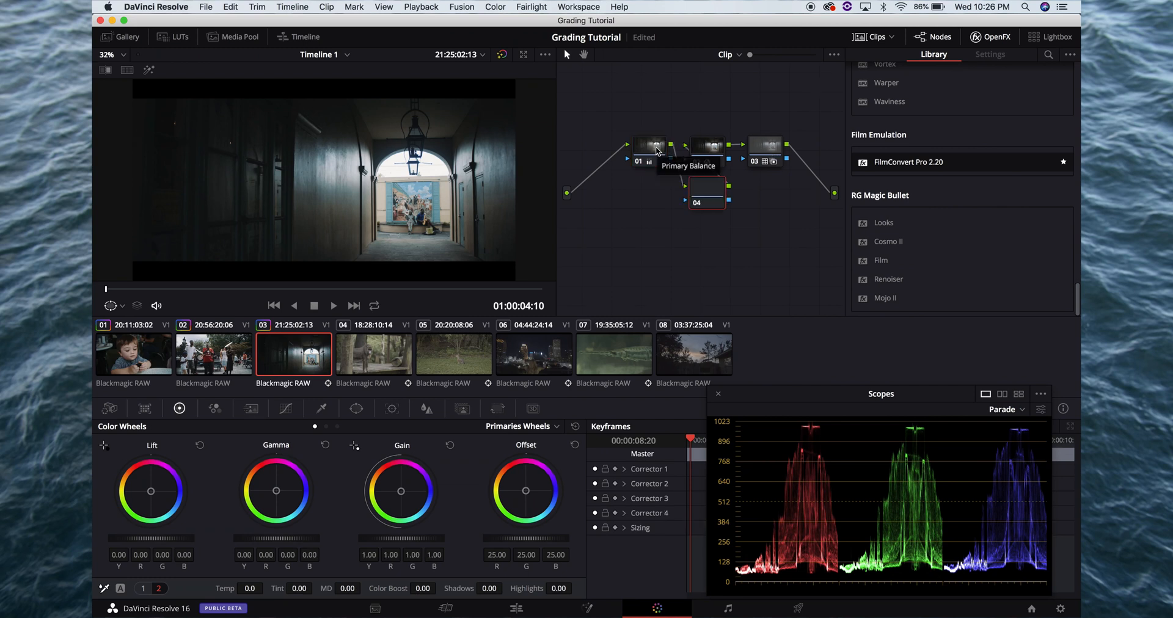
{"action": "left_click", "coordinate": [353, 408]}
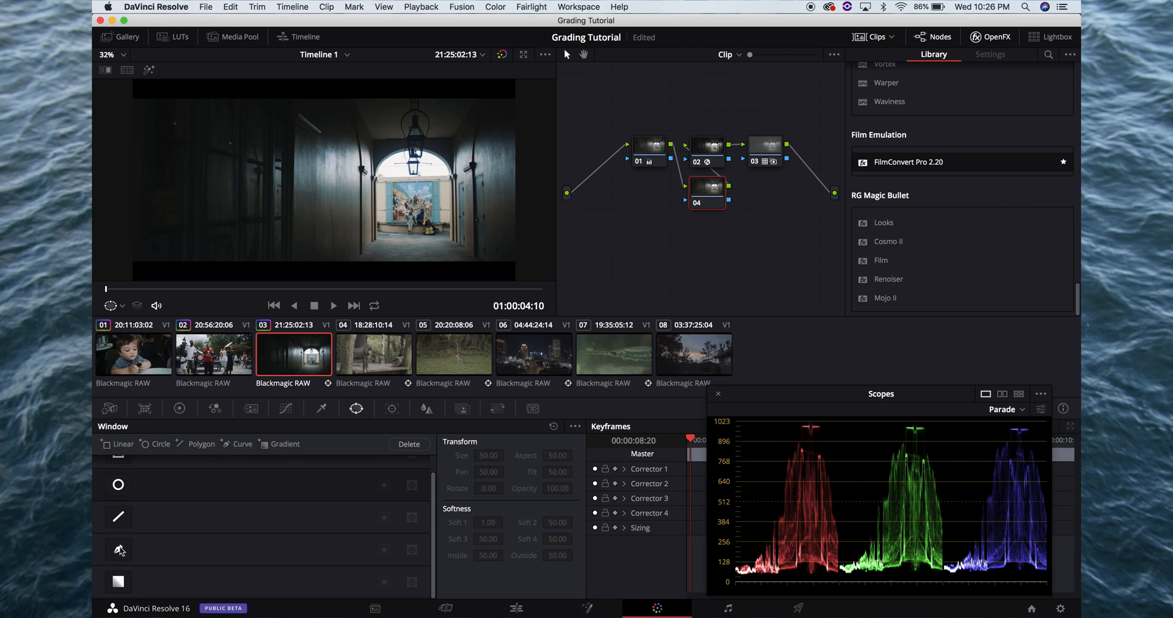
{"action": "left_click", "coordinate": [119, 550]}
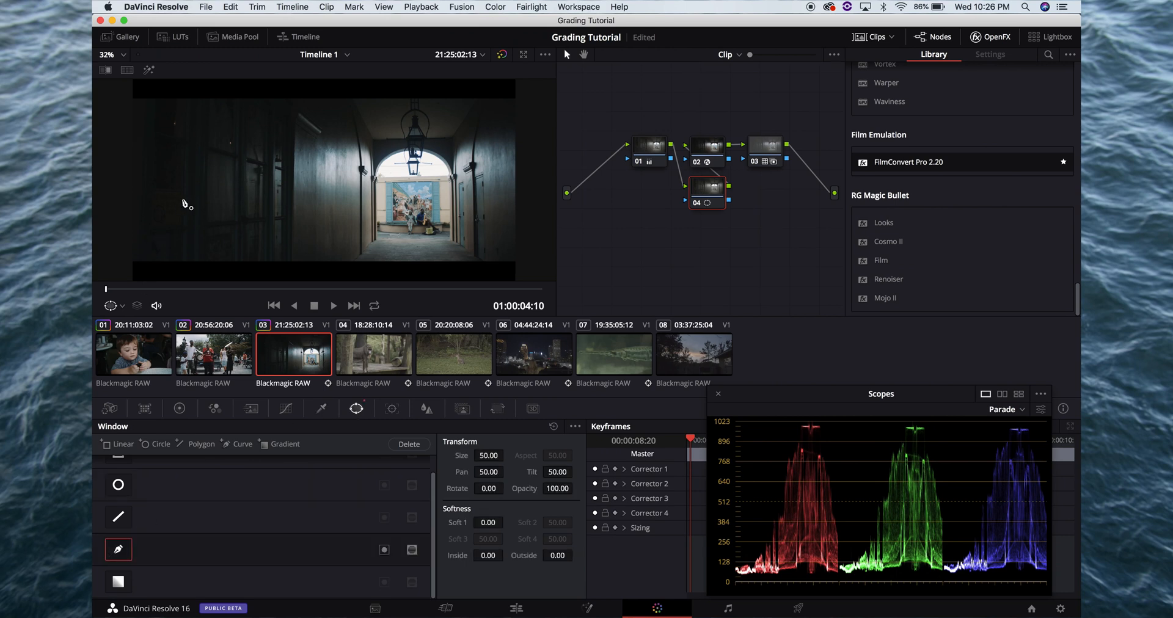
Draw a closed curve window around the whole frame that leaves out the bright archway, and save the project
{"action": "scroll", "coordinate": [183, 204], "scroll_direction": "down", "scroll_amount": 1}
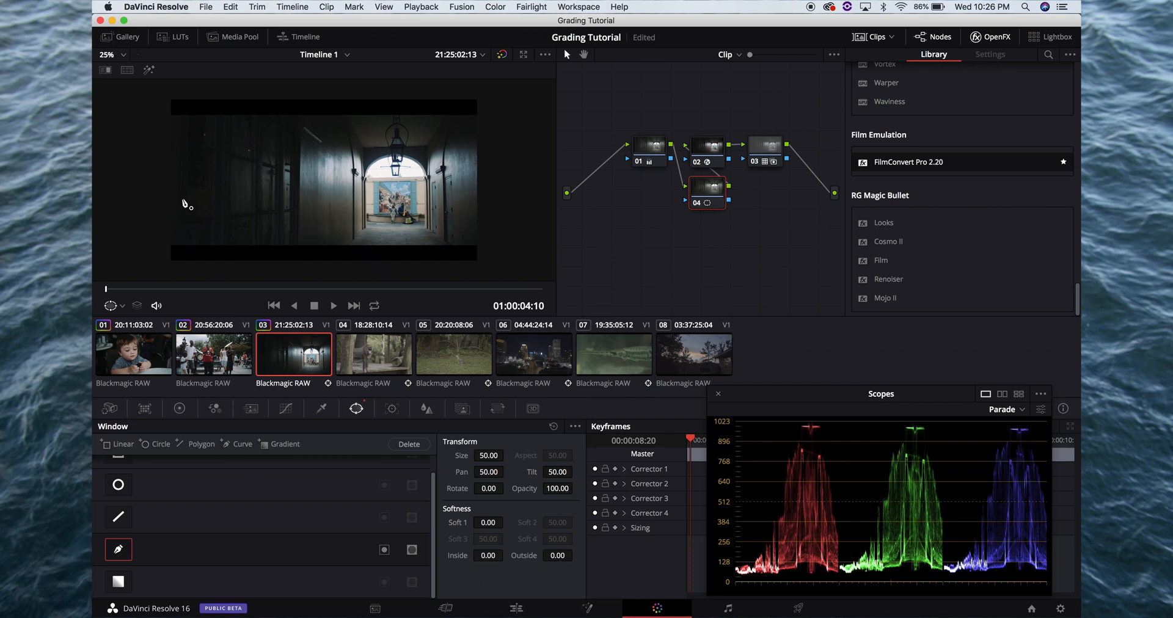
{"action": "left_click", "coordinate": [154, 261]}
{"action": "left_click", "coordinate": [157, 87]}
{"action": "left_click", "coordinate": [503, 94]}
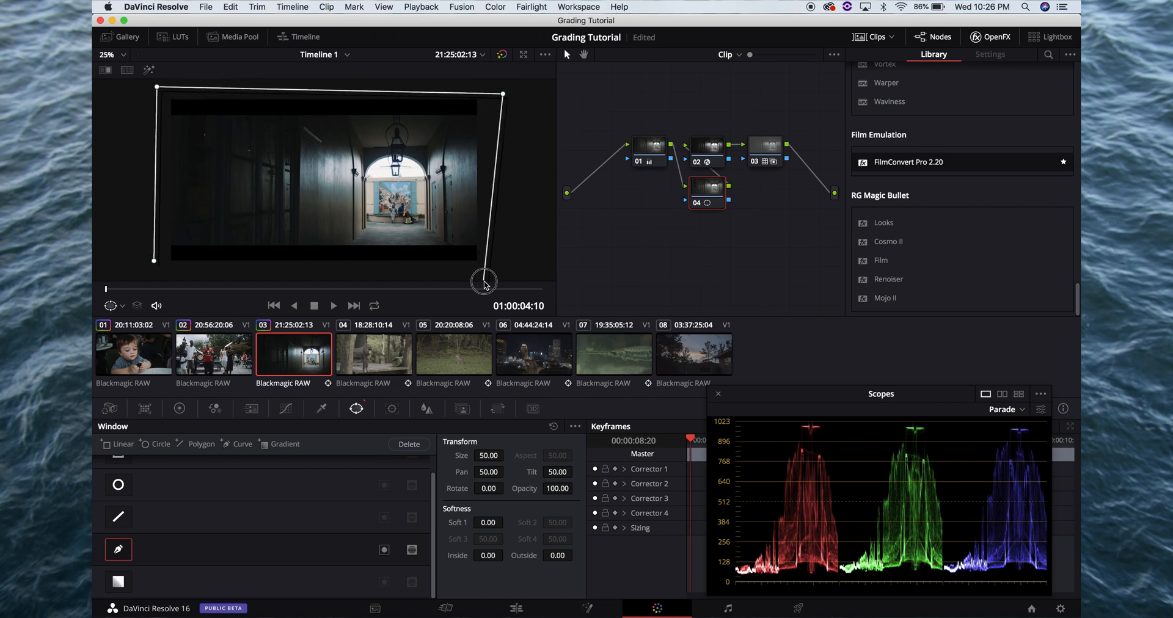
{"action": "left_click", "coordinate": [495, 262]}
{"action": "left_click", "coordinate": [460, 269]}
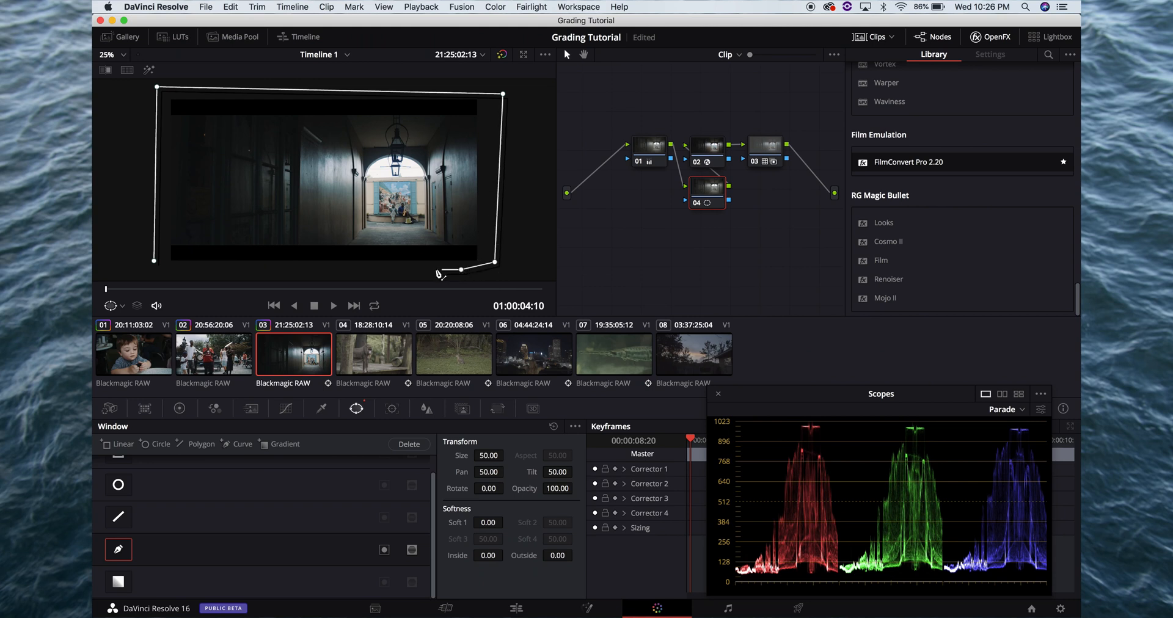
{"action": "left_click", "coordinate": [433, 268]}
{"action": "left_click", "coordinate": [433, 169]}
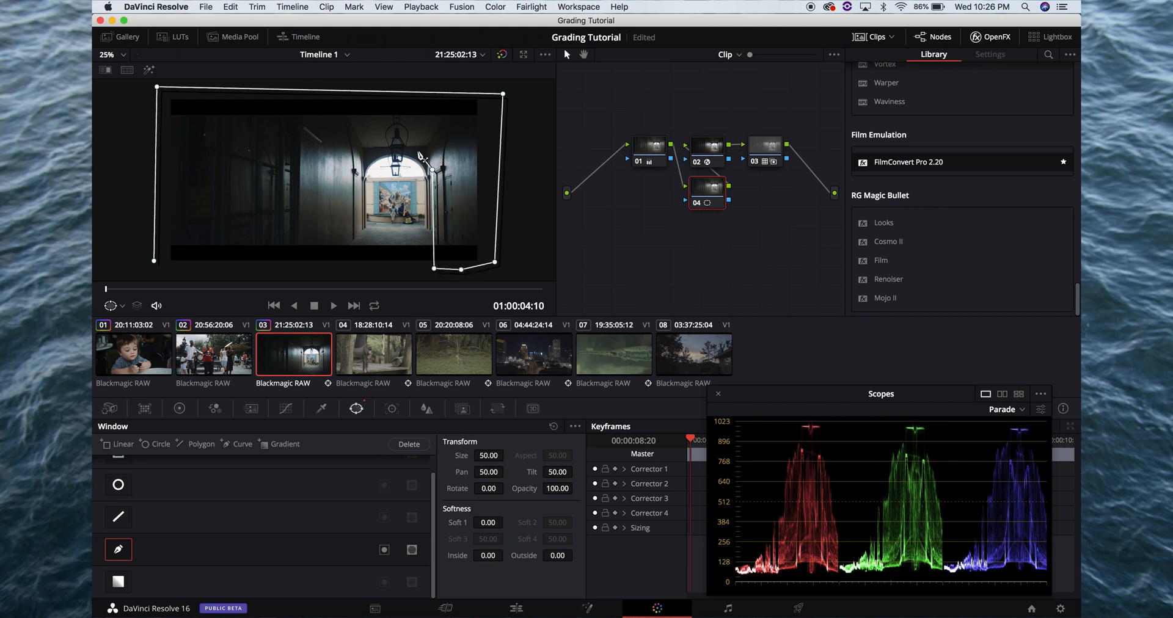
{"action": "left_click", "coordinate": [417, 151]}
{"action": "left_click", "coordinate": [388, 149]}
{"action": "left_click", "coordinate": [369, 155]}
{"action": "left_click", "coordinate": [361, 170]}
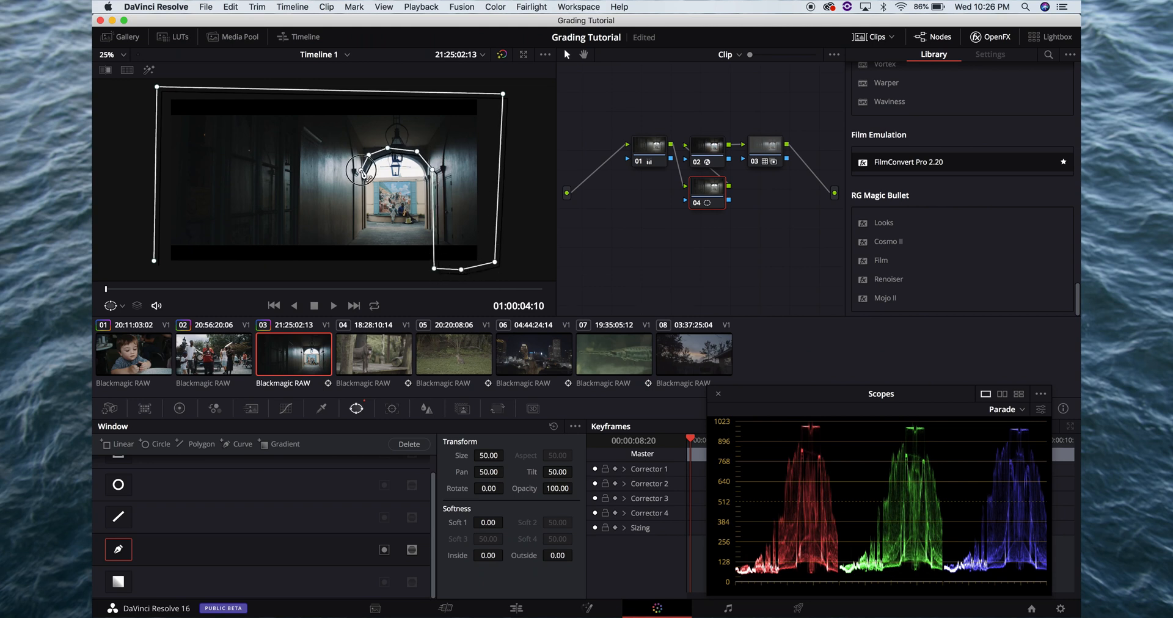
{"action": "left_click", "coordinate": [359, 205]}
{"action": "left_click", "coordinate": [360, 222]}
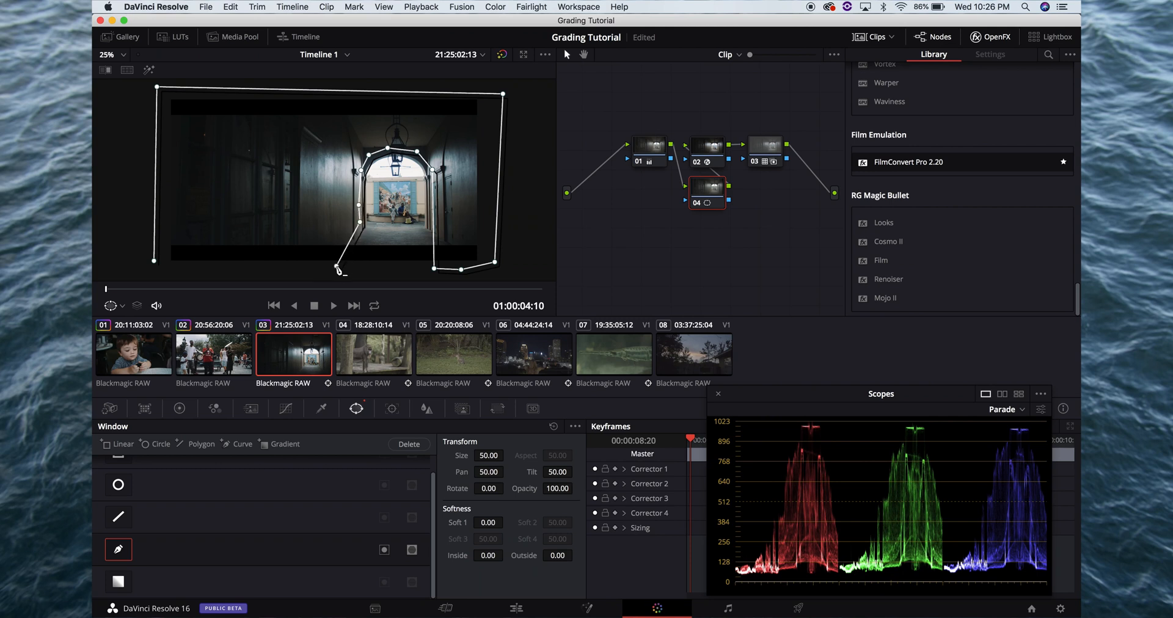
{"action": "left_click", "coordinate": [336, 266]}
{"action": "left_click", "coordinate": [257, 270]}
{"action": "left_click", "coordinate": [169, 266]}
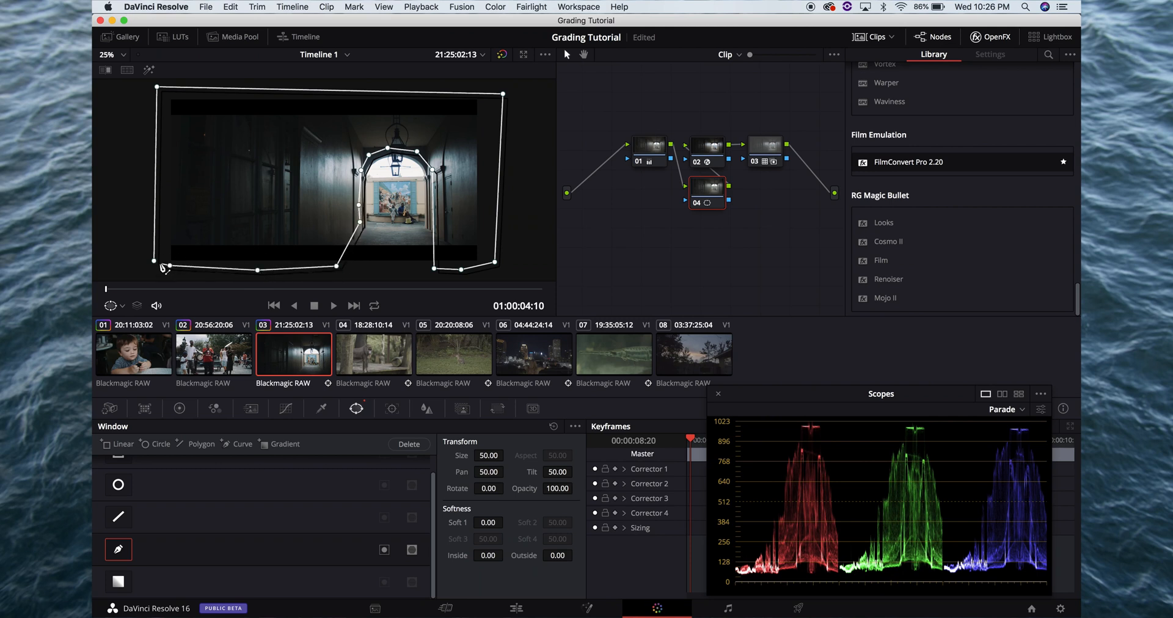
{"action": "left_click", "coordinate": [154, 261]}
{"action": "key", "text": "super+s"}
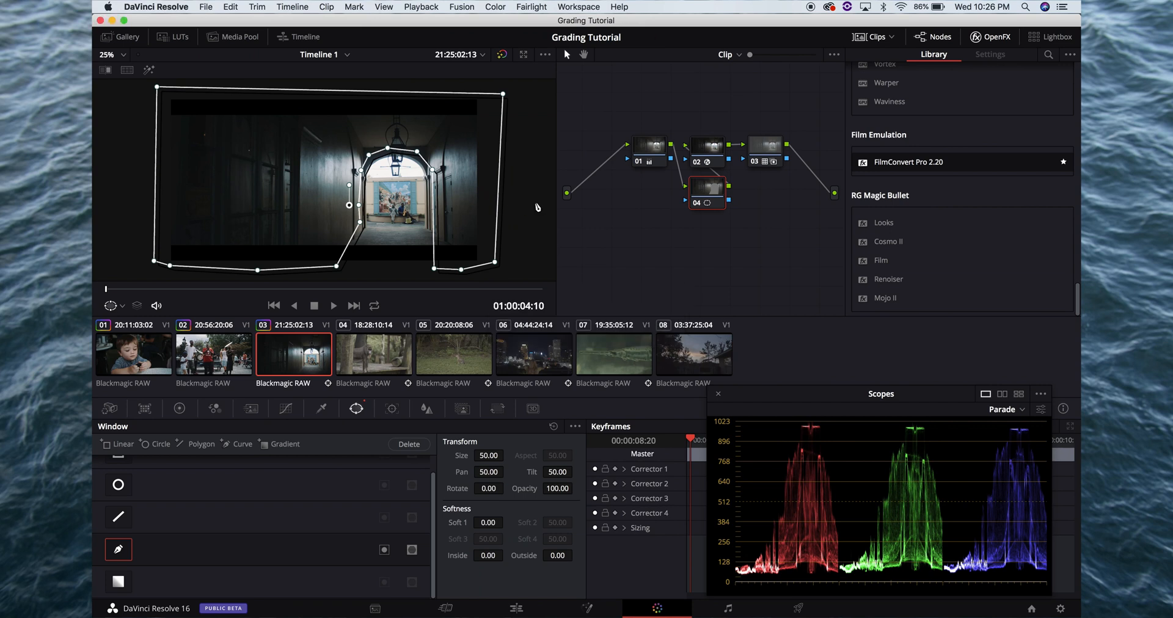
Track node 04's window forward through clip 03 and return to a frame near the clip's start
{"action": "left_click", "coordinate": [395, 409]}
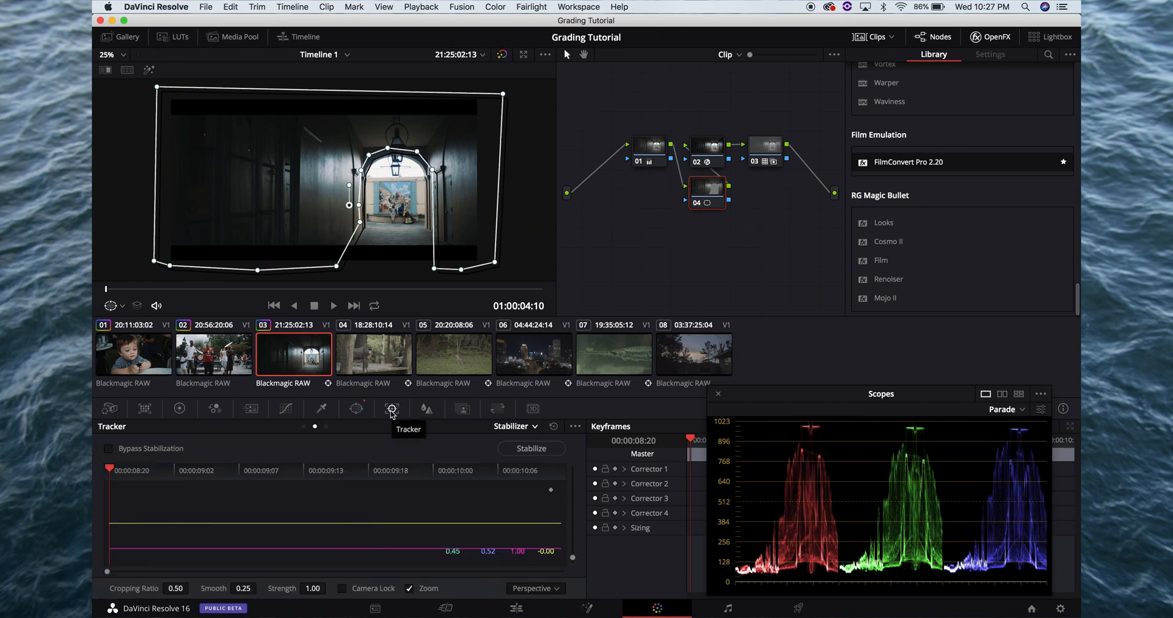
{"action": "left_click", "coordinate": [513, 427]}
{"action": "left_click", "coordinate": [520, 444]}
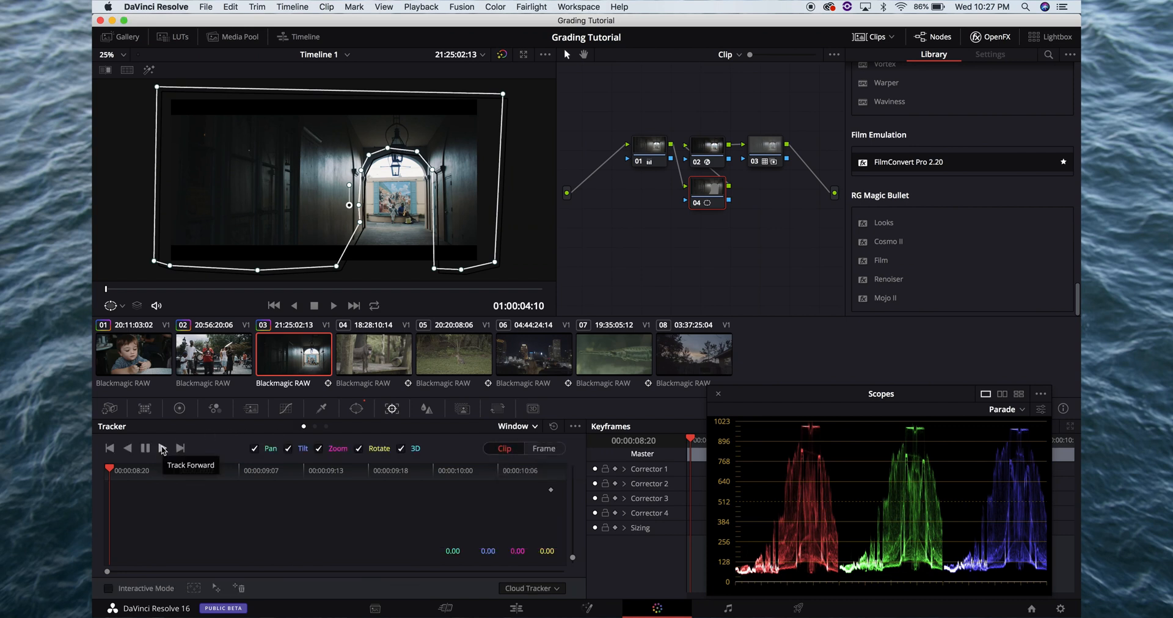
{"action": "left_click", "coordinate": [162, 449]}
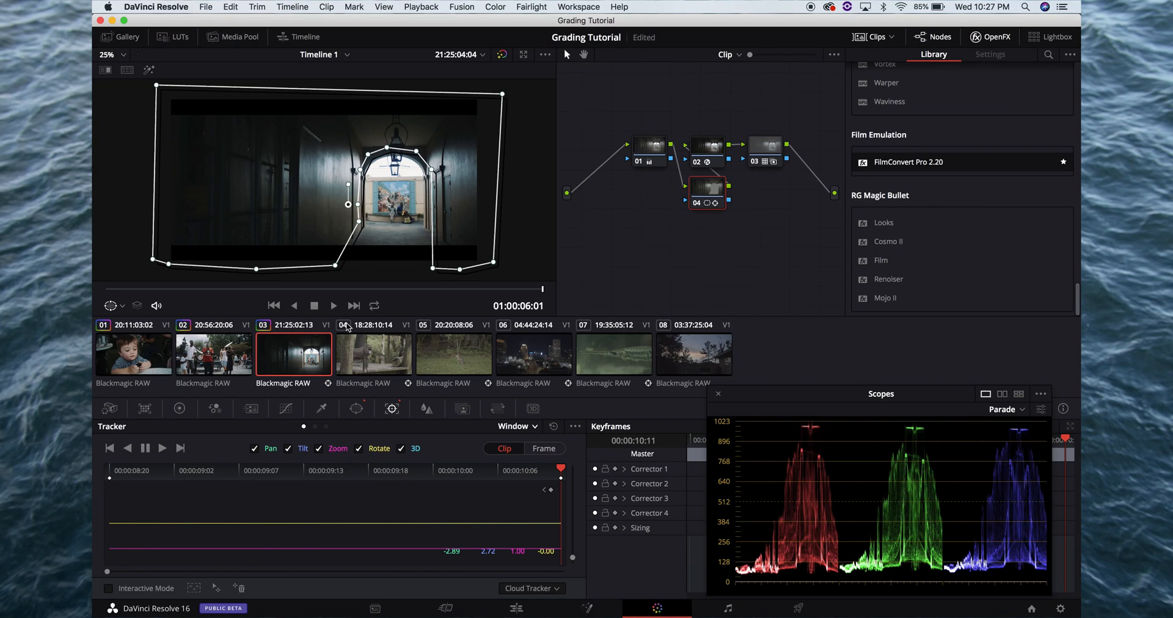
{"action": "left_click", "coordinate": [141, 289]}
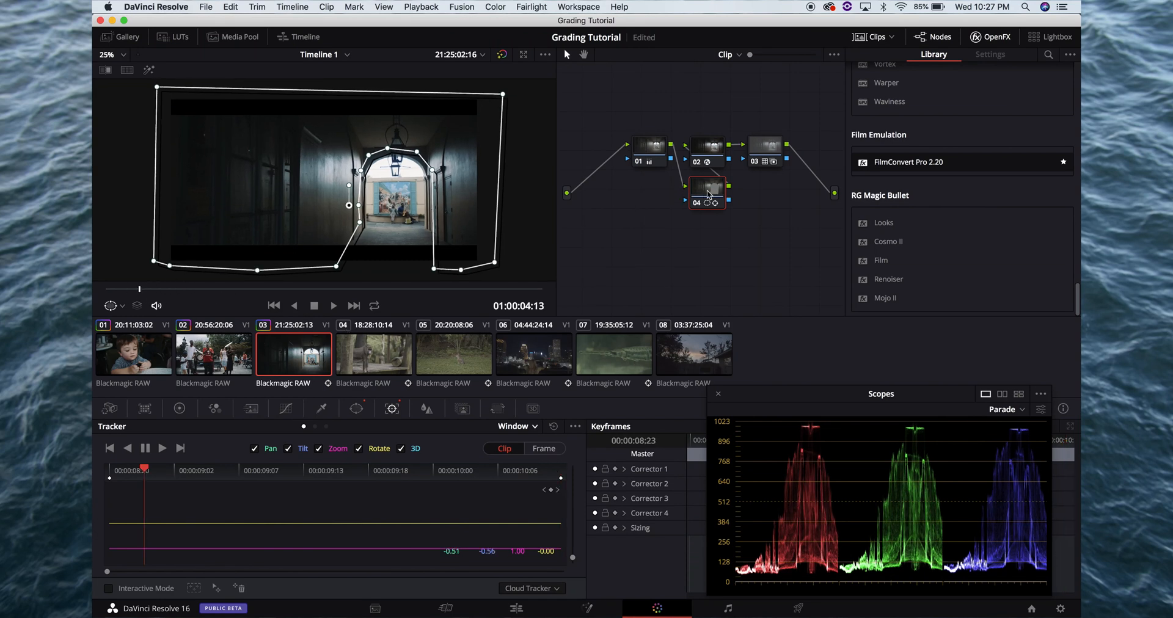
Darken node 04's window with gamma -0.04 and gain 0.91, and check the frame full screen
{"action": "left_click", "coordinate": [180, 409]}
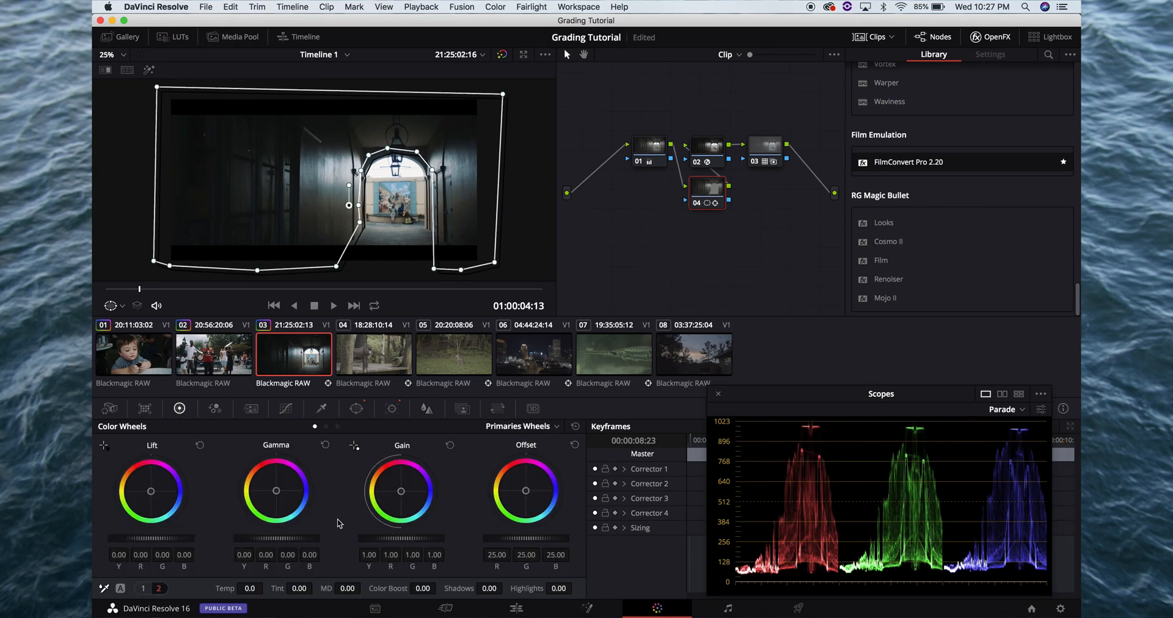
{"action": "left_click_drag", "start_coordinate": [311, 540], "coordinate": [216, 536]}
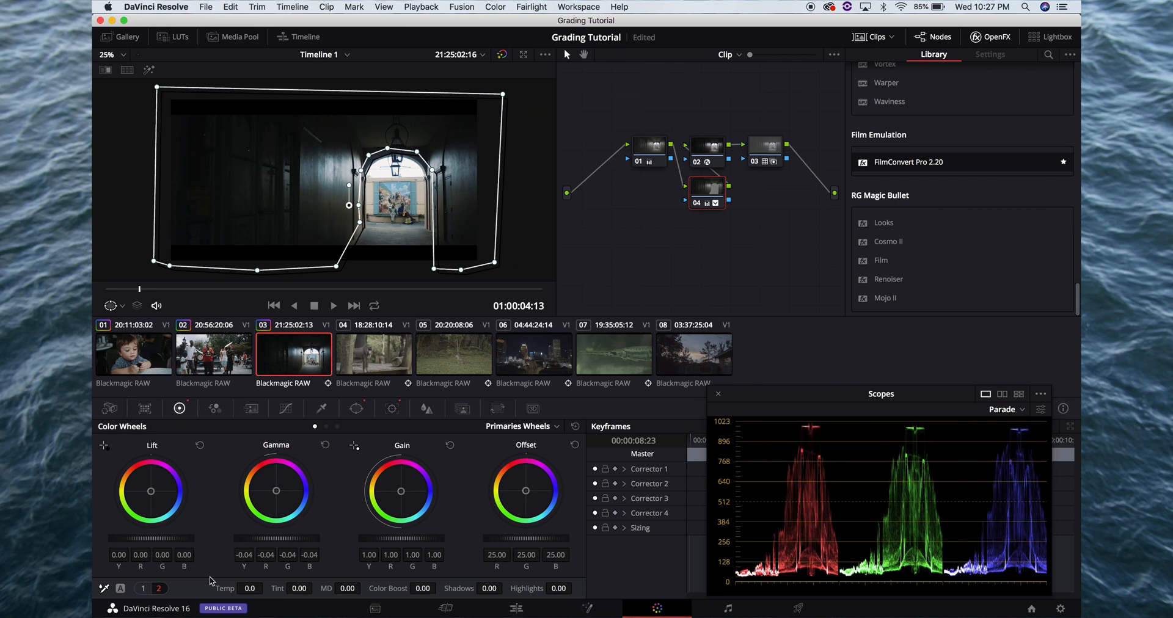
{"action": "left_click_drag", "start_coordinate": [415, 538], "coordinate": [372, 537]}
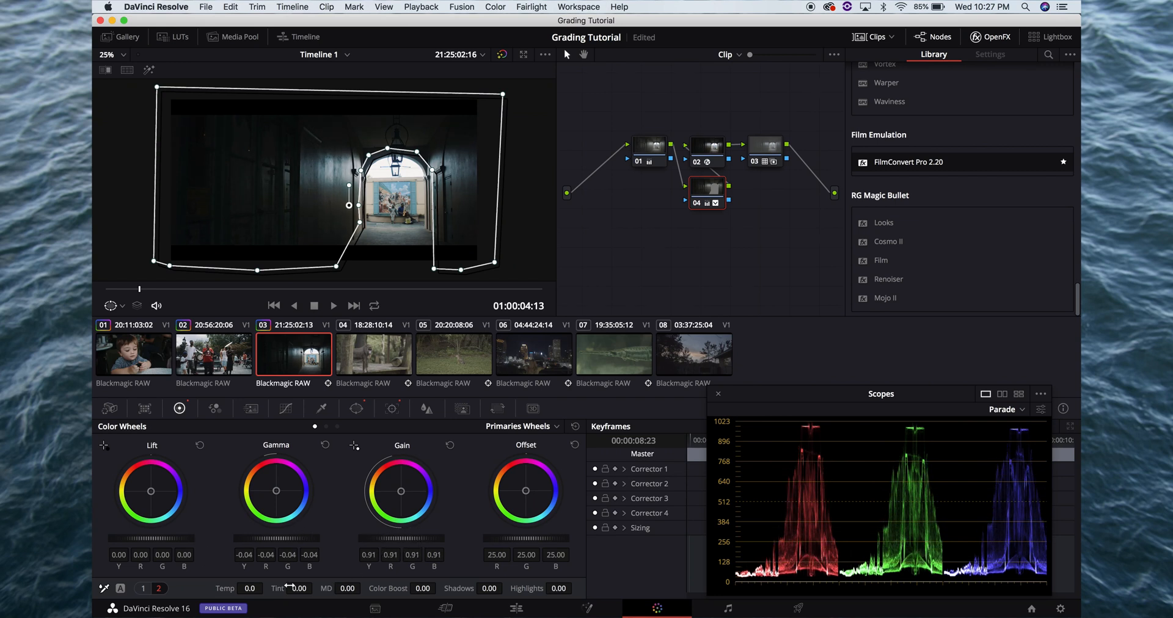
{"action": "key", "text": "super+f"}
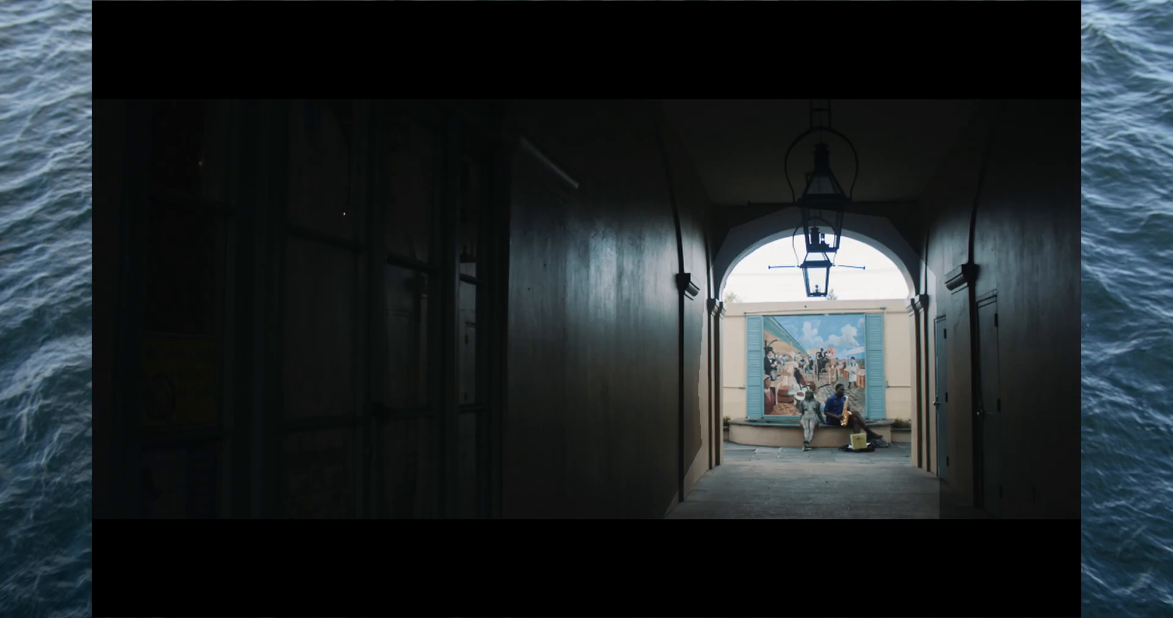
{"action": "key", "text": "super+f"}
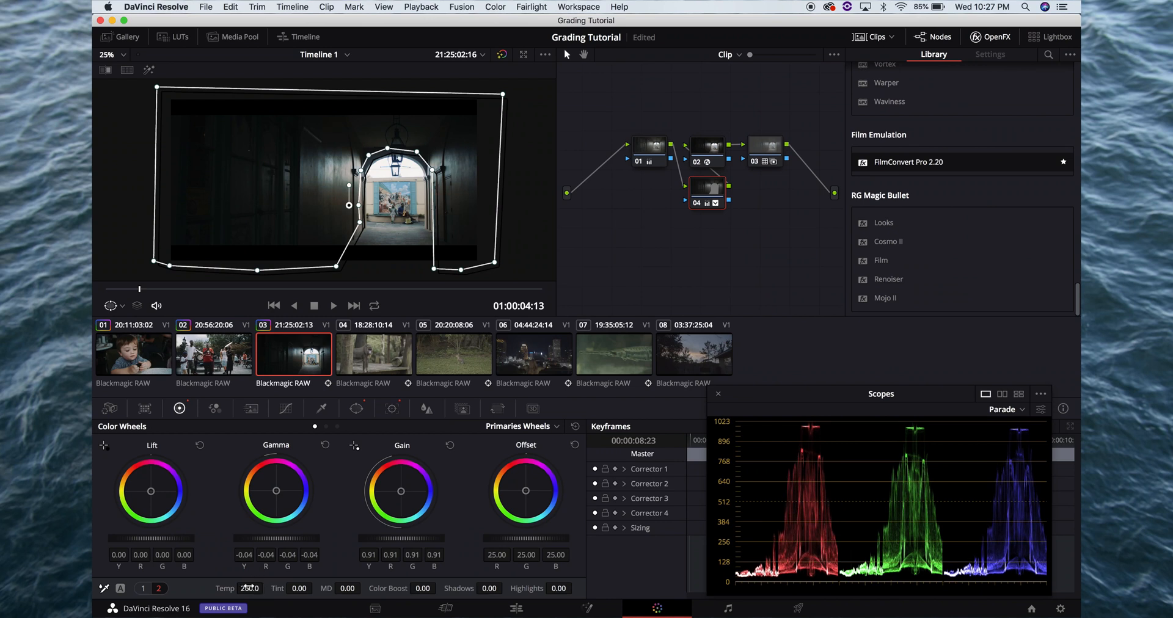
Reset node 04's temperature to 0.0 and compare the corridor full screen before and after
{"action": "key", "text": "super+f"}
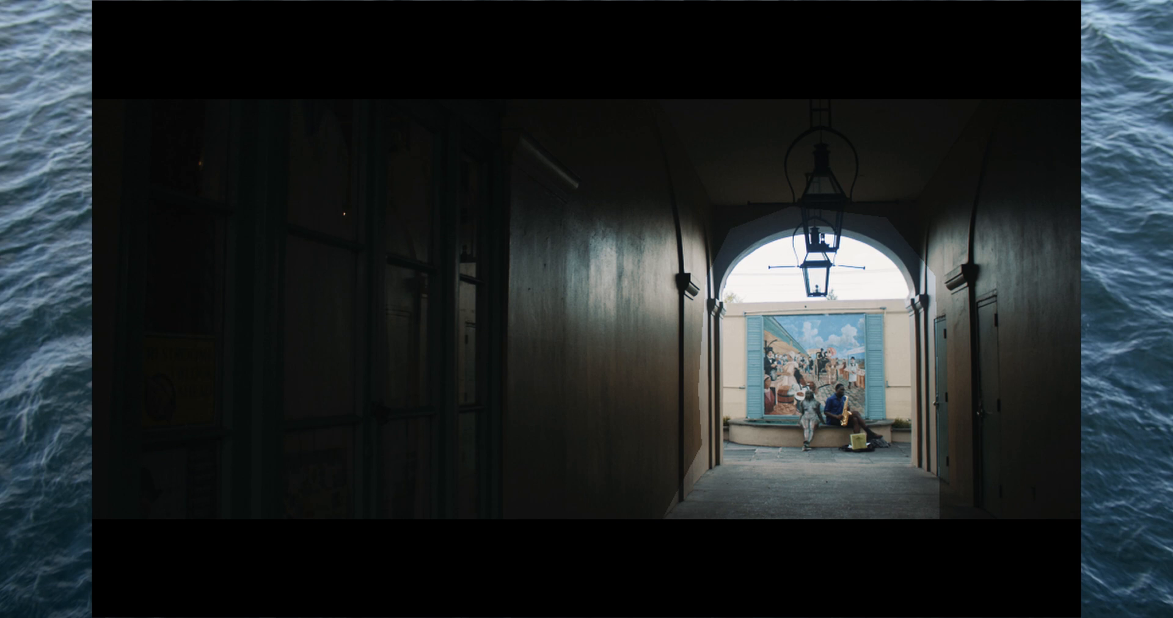
{"action": "key", "text": "super+f"}
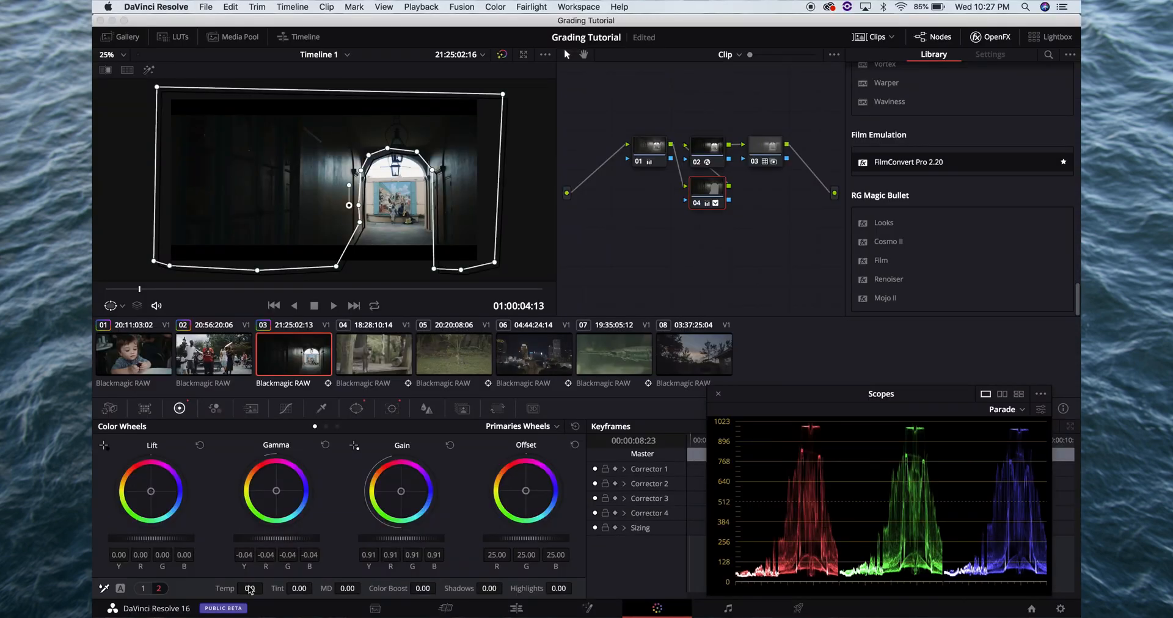
{"action": "key", "text": "super+f"}
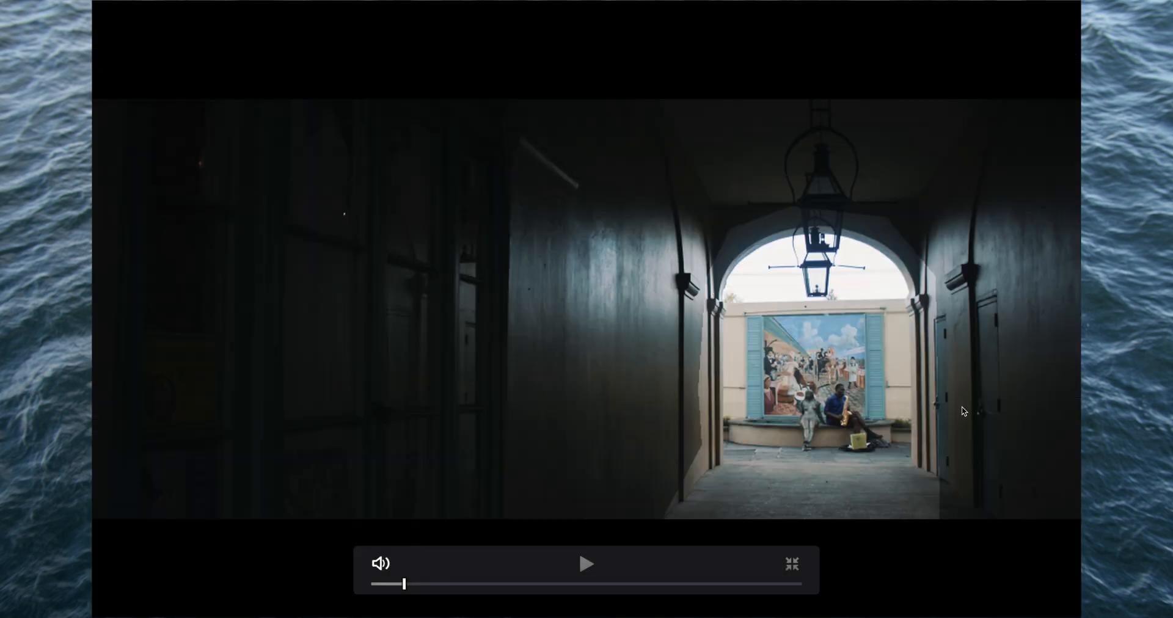
{"action": "key", "text": "super+f"}
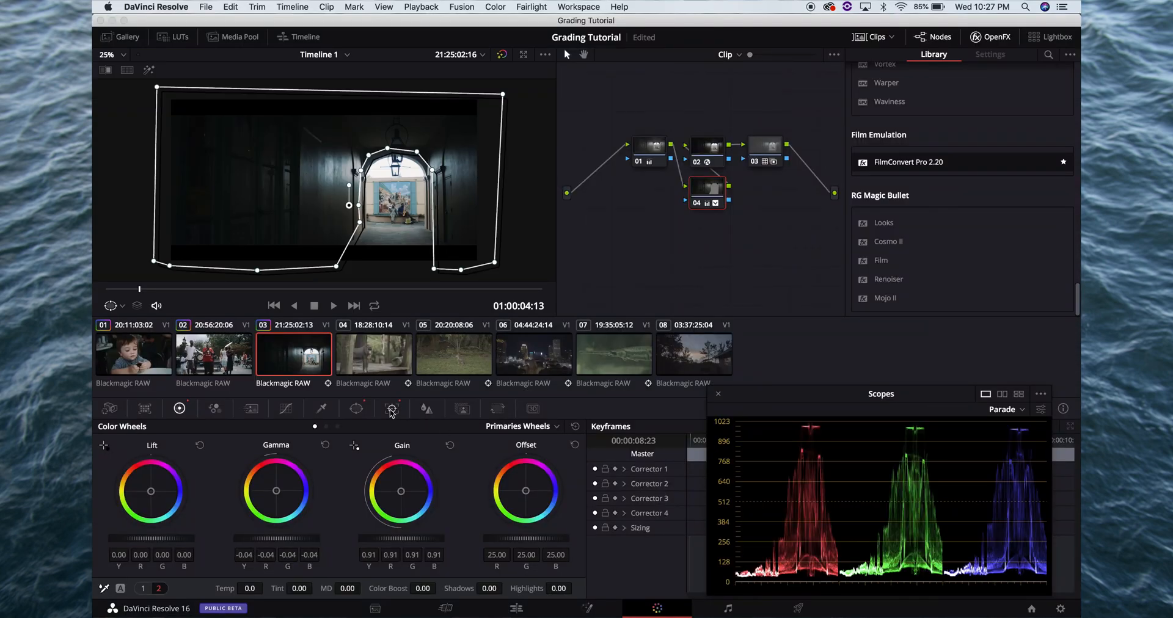
Soften the edge of node 04's curve window with Soft 1 at 20, check it full screen and save the project
{"action": "left_click", "coordinate": [359, 410]}
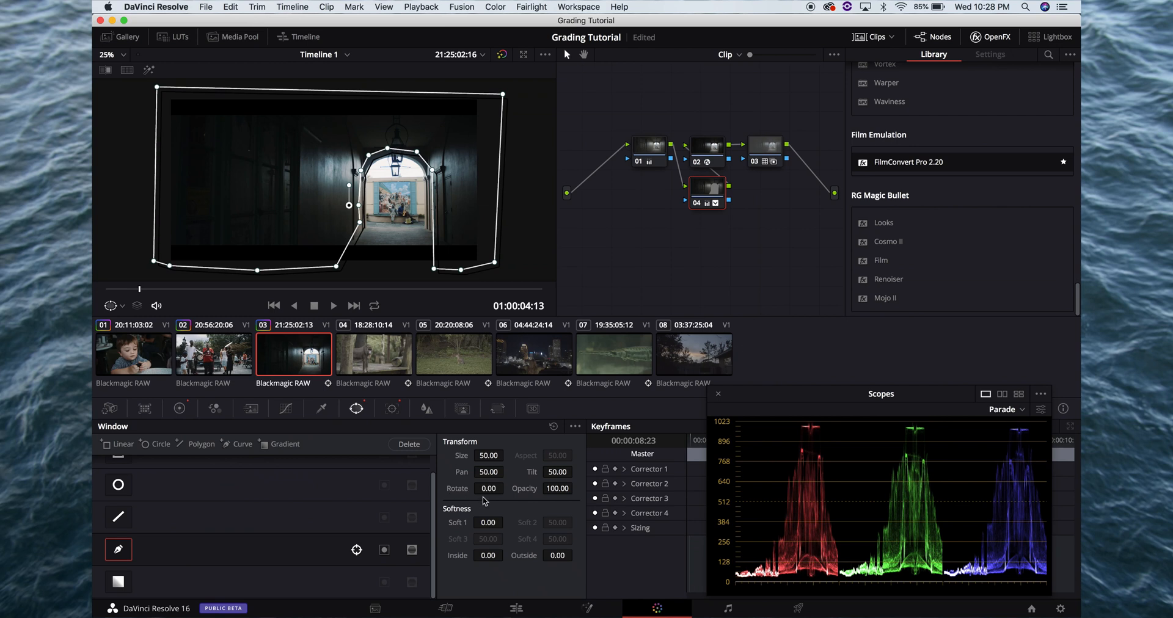
{"action": "left_click", "coordinate": [488, 522]}
{"action": "type", "text": "20"}
{"action": "key", "text": "Return"}
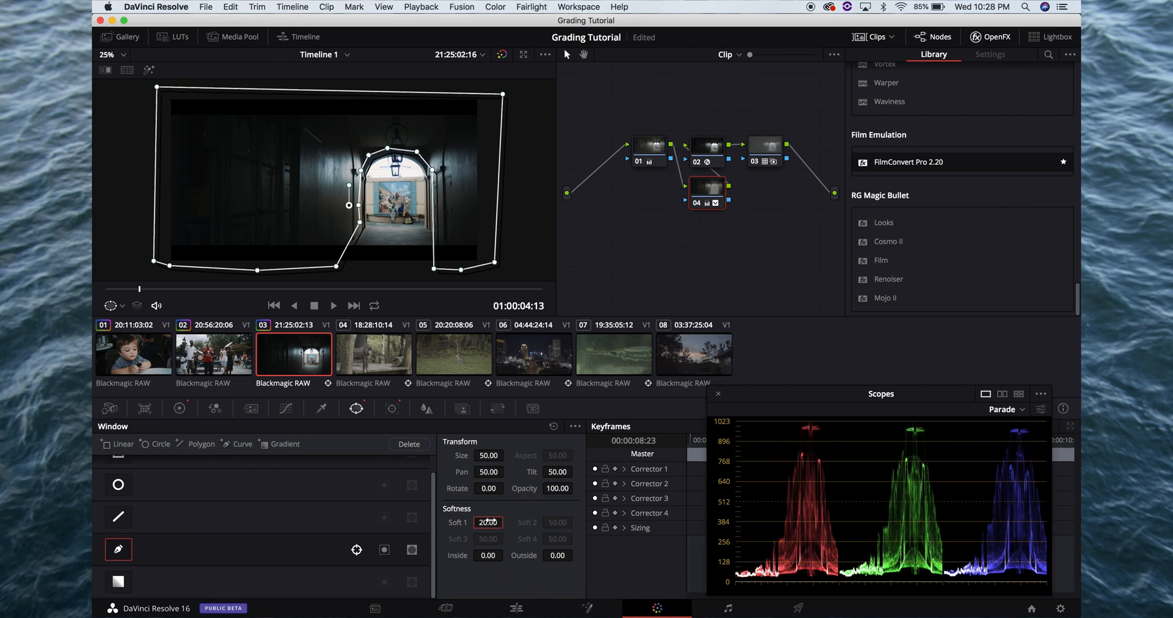
{"action": "key", "text": "super+f"}
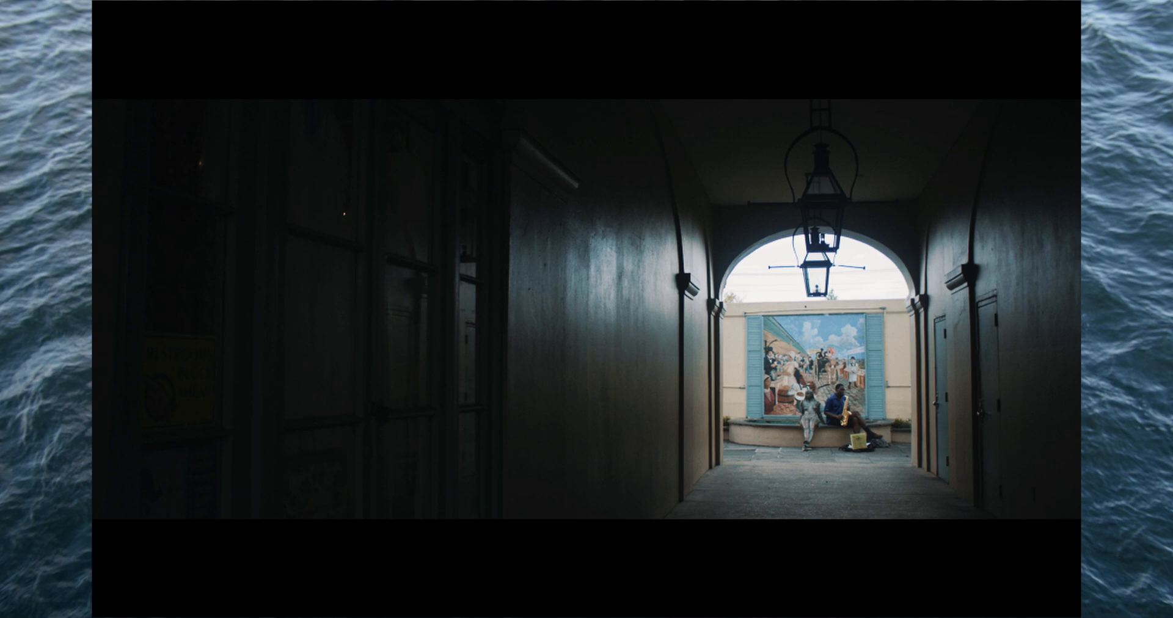
{"action": "key", "text": "super+f"}
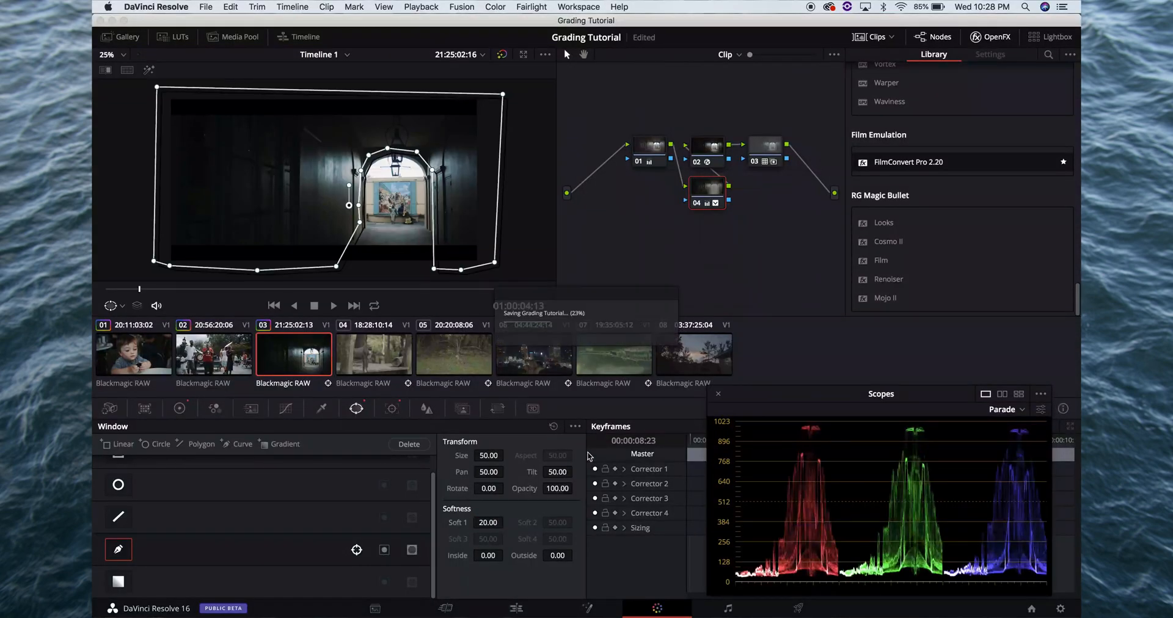
Compare clip 03's frame full screen with node 04 disabled and enabled
{"action": "left_click", "coordinate": [656, 142]}
{"action": "left_click", "coordinate": [702, 200]}
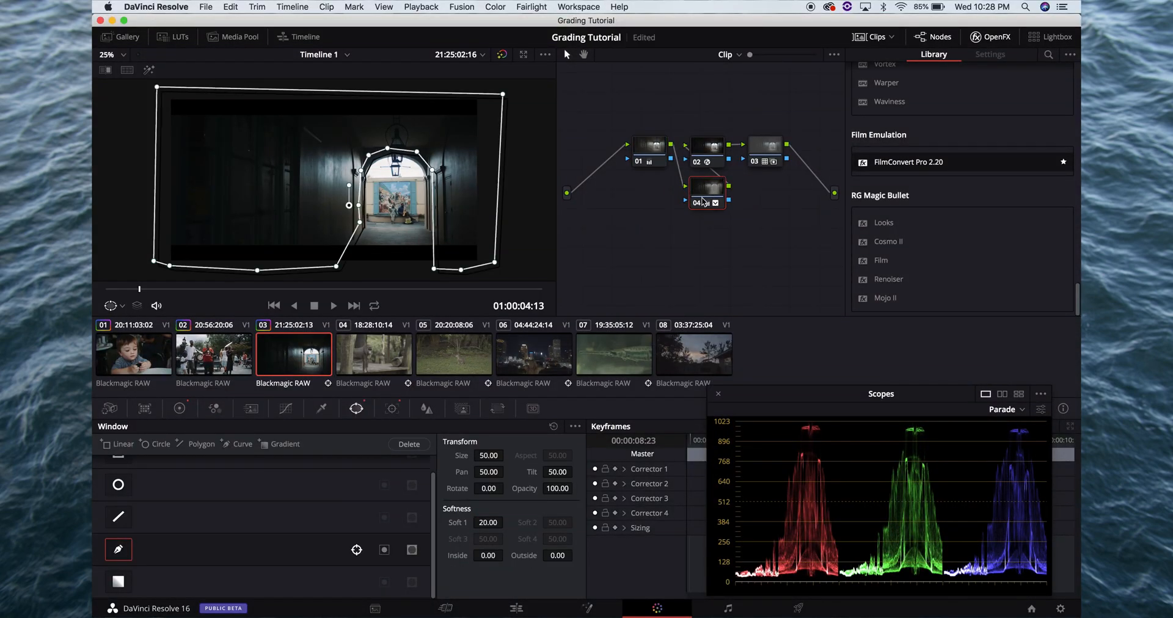
{"action": "key", "text": "super+f"}
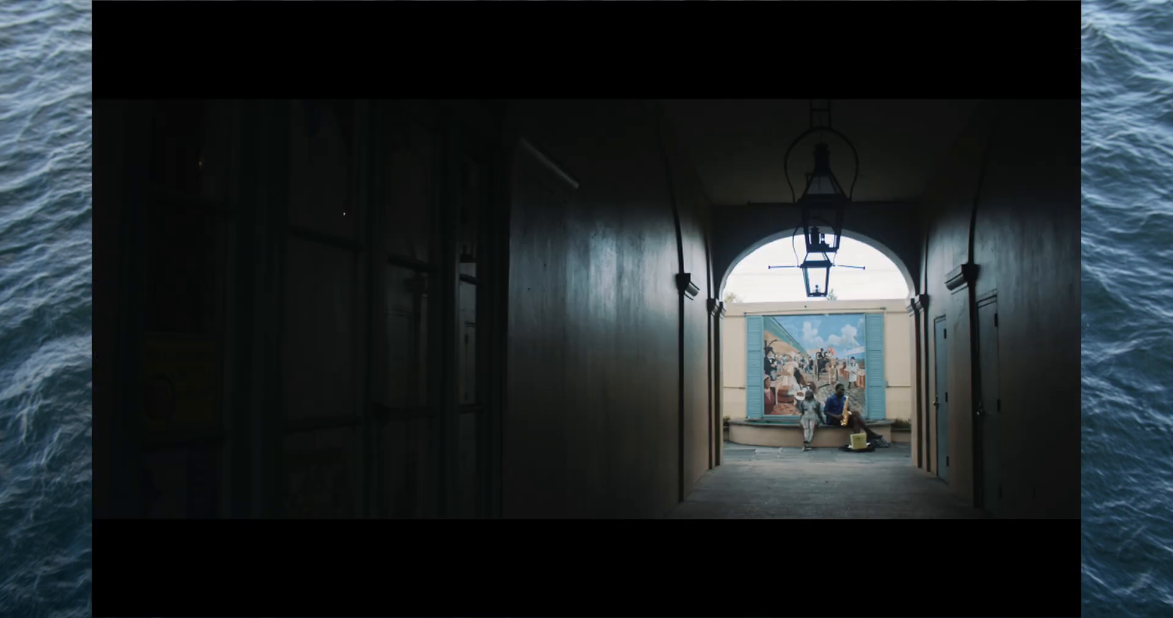
{"action": "key", "text": "super+d"}
{"action": "key", "text": "super+d"}
{"action": "key", "text": "super+d"}
{"action": "key", "text": "super+f"}
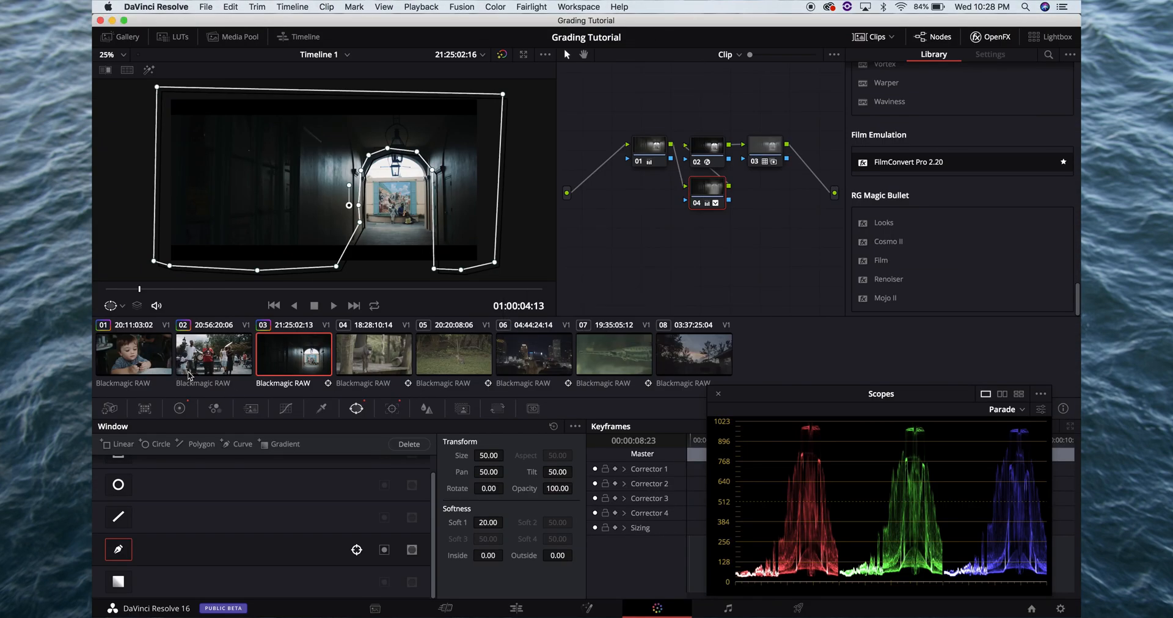
Play the graded footage full screen from clip 03 into the ungraded clip 04
{"action": "left_click", "coordinate": [191, 374]}
{"action": "left_click", "coordinate": [291, 355]}
{"action": "key", "text": "super+f"}
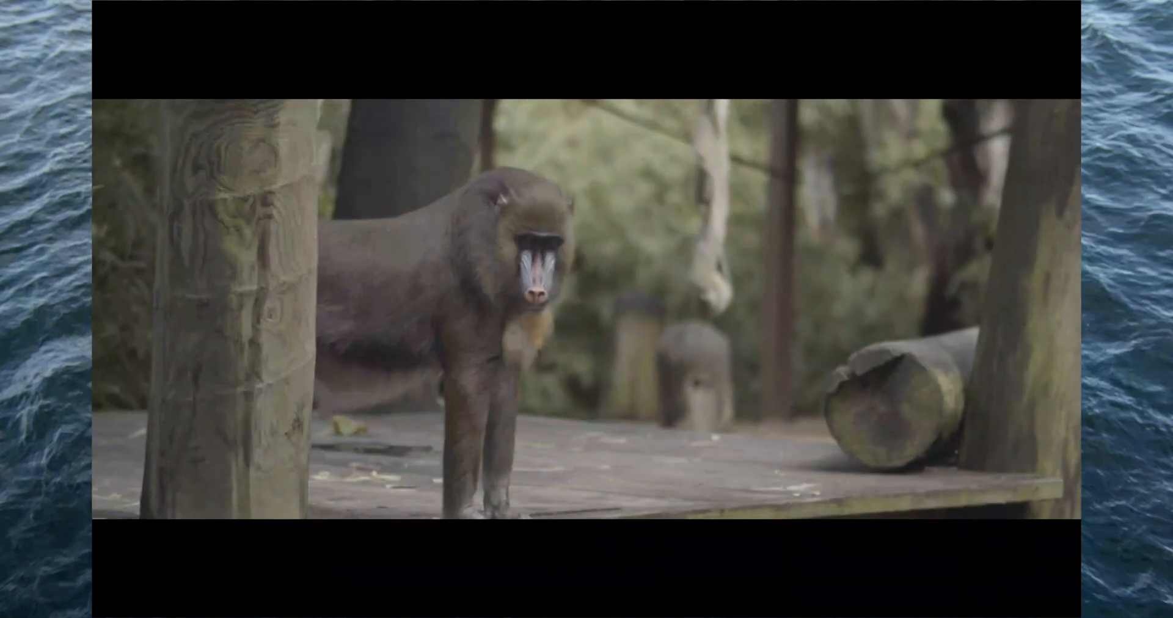
{"action": "key", "text": "super+f"}
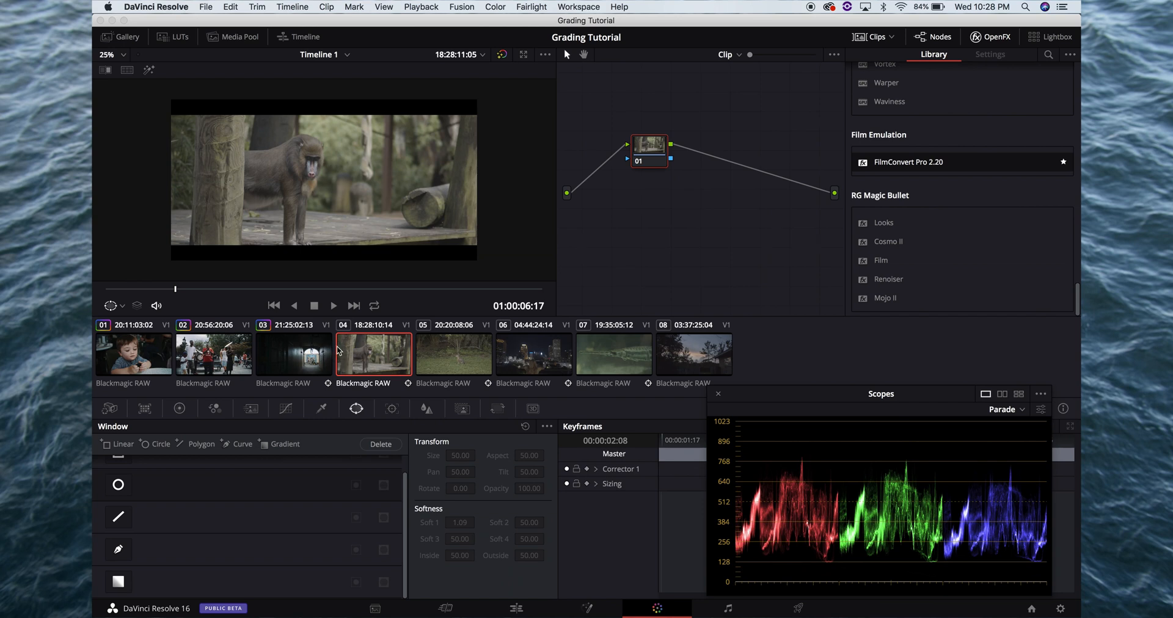
Add two serial nodes after clip 04's node 01
{"action": "left_click", "coordinate": [652, 148]}
{"action": "key", "text": "alt+s"}
{"action": "key", "text": "alt+s"}
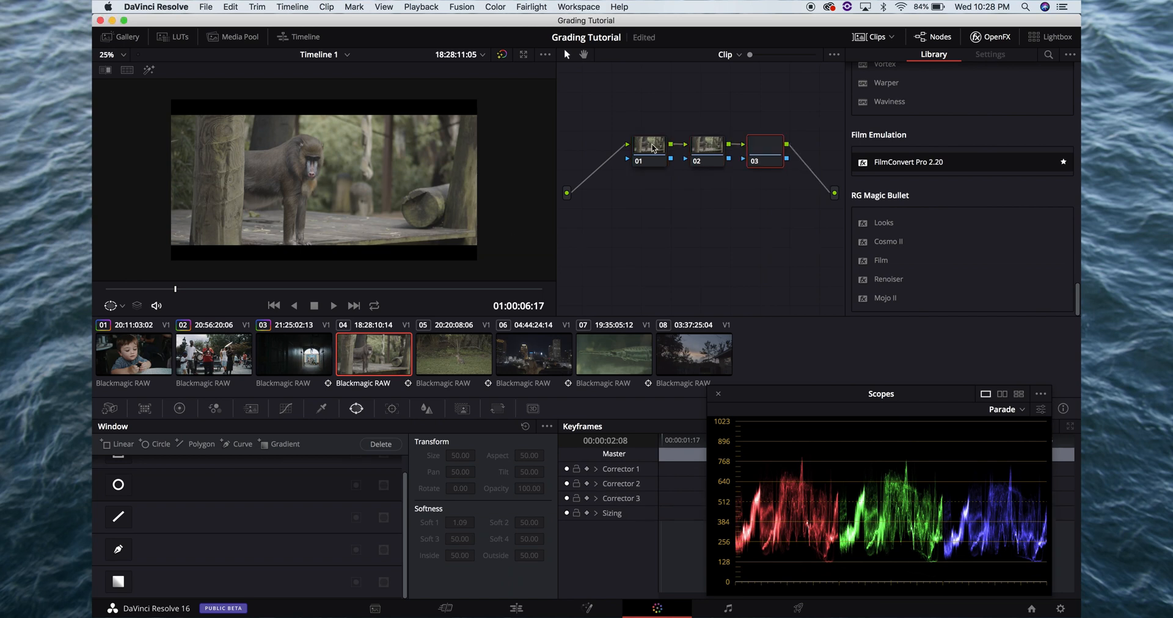
Copy the FilmConvert Pro grade from clip 03's node 02 onto clip 04's node 02
{"action": "left_click", "coordinate": [299, 355]}
{"action": "left_click", "coordinate": [714, 148]}
{"action": "left_click", "coordinate": [361, 353]}
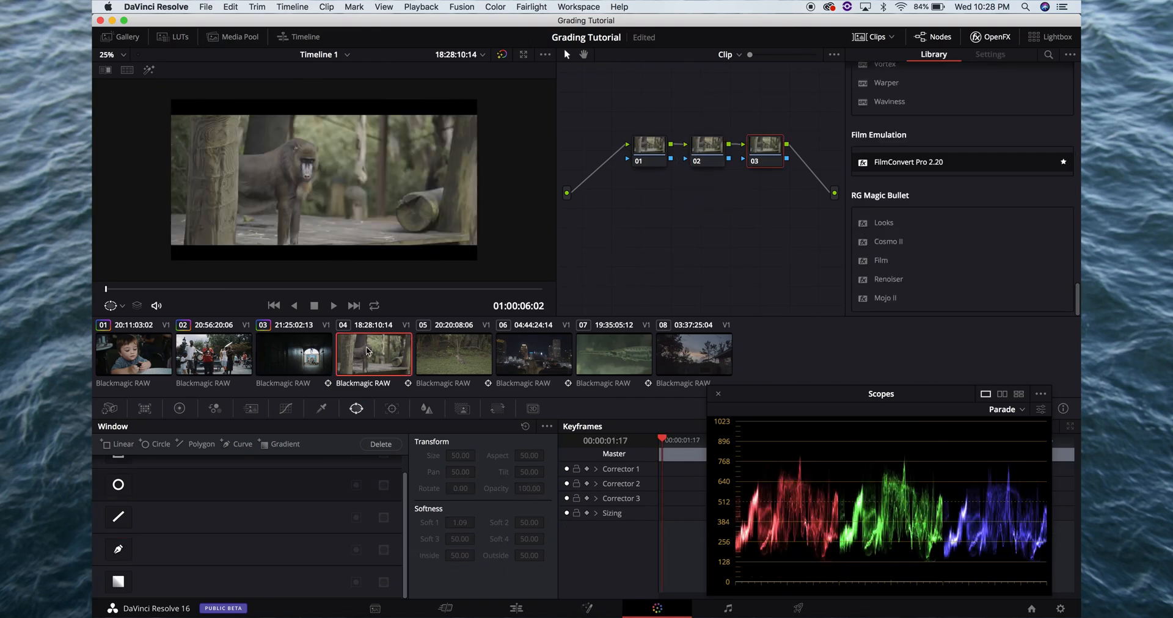
{"action": "left_click", "coordinate": [712, 146]}
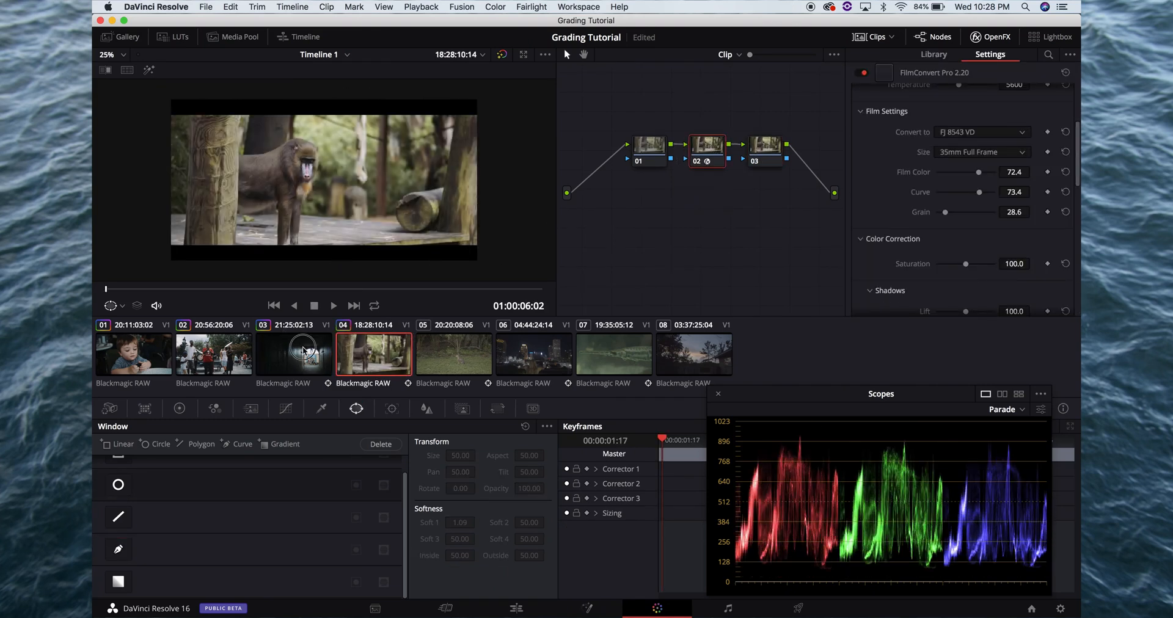
Copy the grade of clip 03's node 03 onto clip 04's node 03 and check the frame full screen
{"action": "left_click", "coordinate": [300, 353]}
{"action": "left_click", "coordinate": [762, 151]}
{"action": "left_click", "coordinate": [404, 353]}
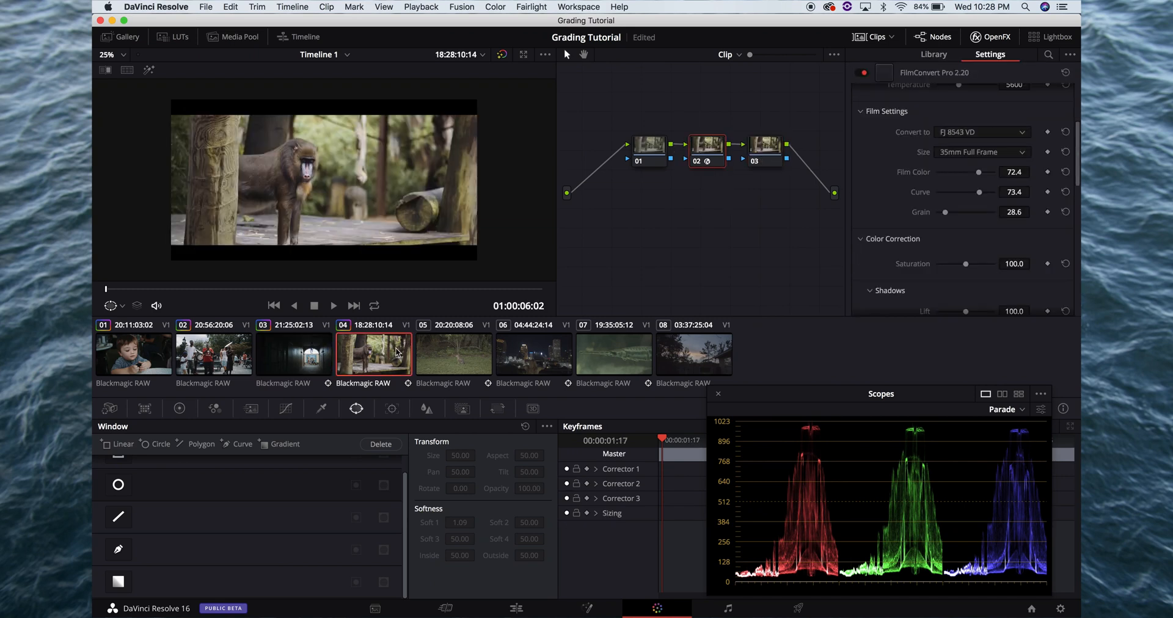
{"action": "left_click", "coordinate": [769, 152]}
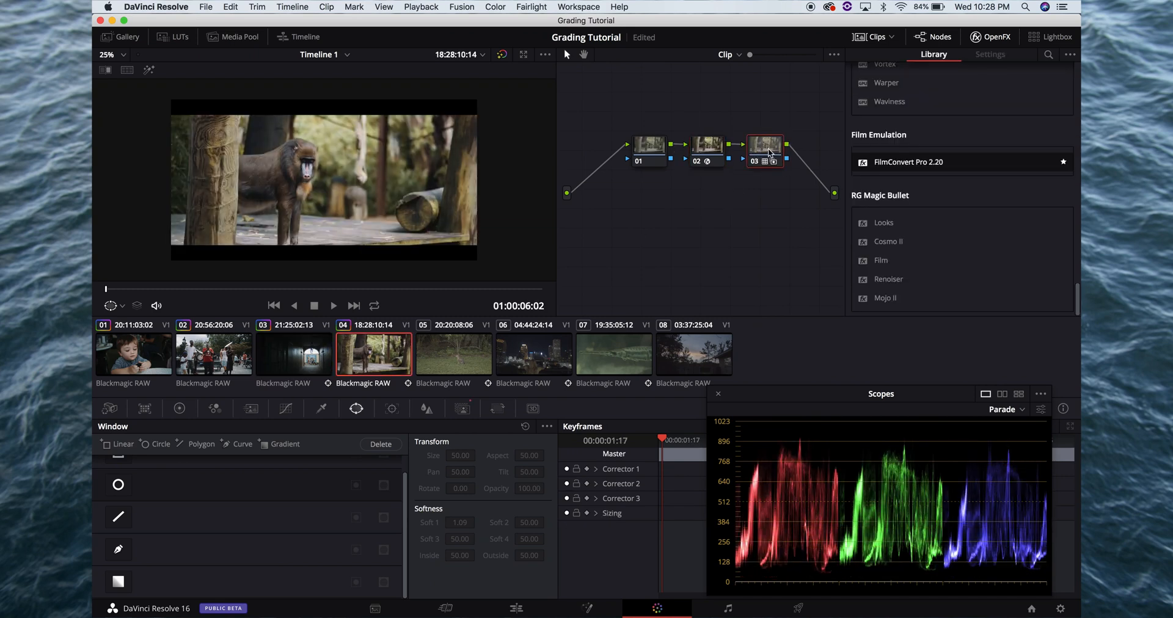
{"action": "key", "text": "super+f"}
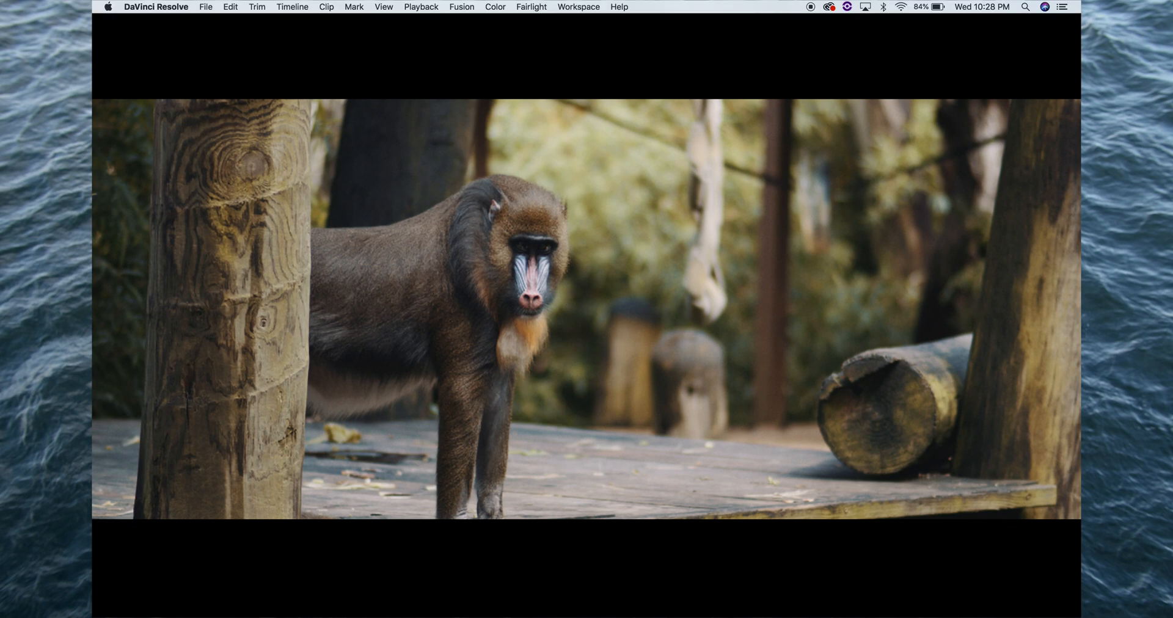
{"action": "key", "text": "super+f"}
Set clip 04's camera raw color temperature to 5300 and check the frame full screen
{"action": "left_click", "coordinate": [649, 151]}
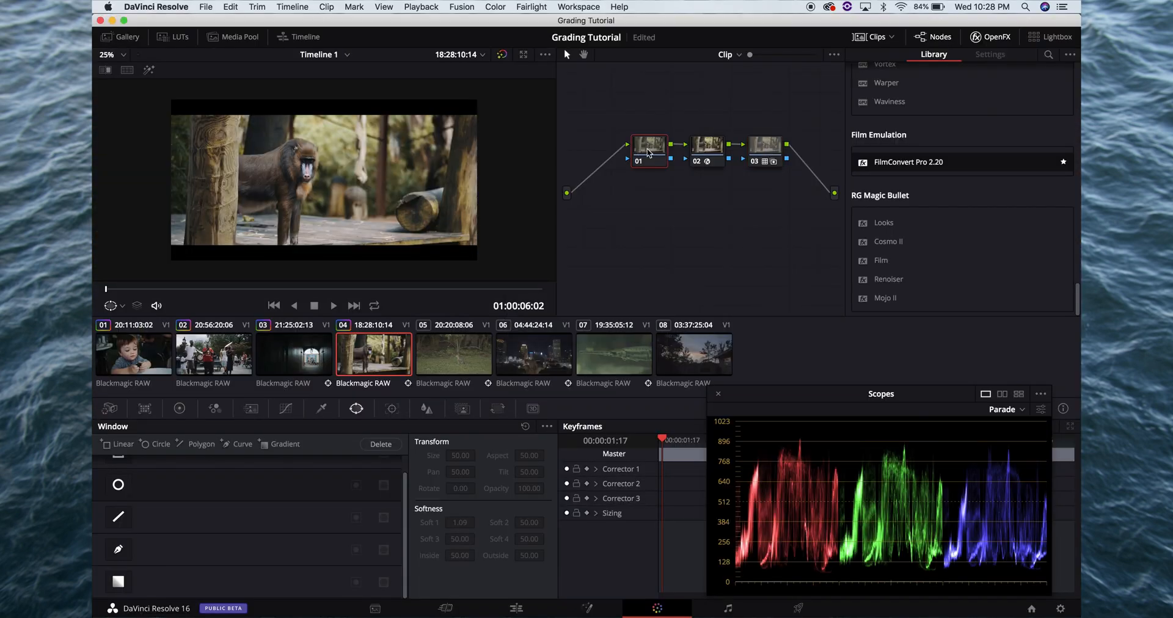
{"action": "left_click", "coordinate": [179, 409]}
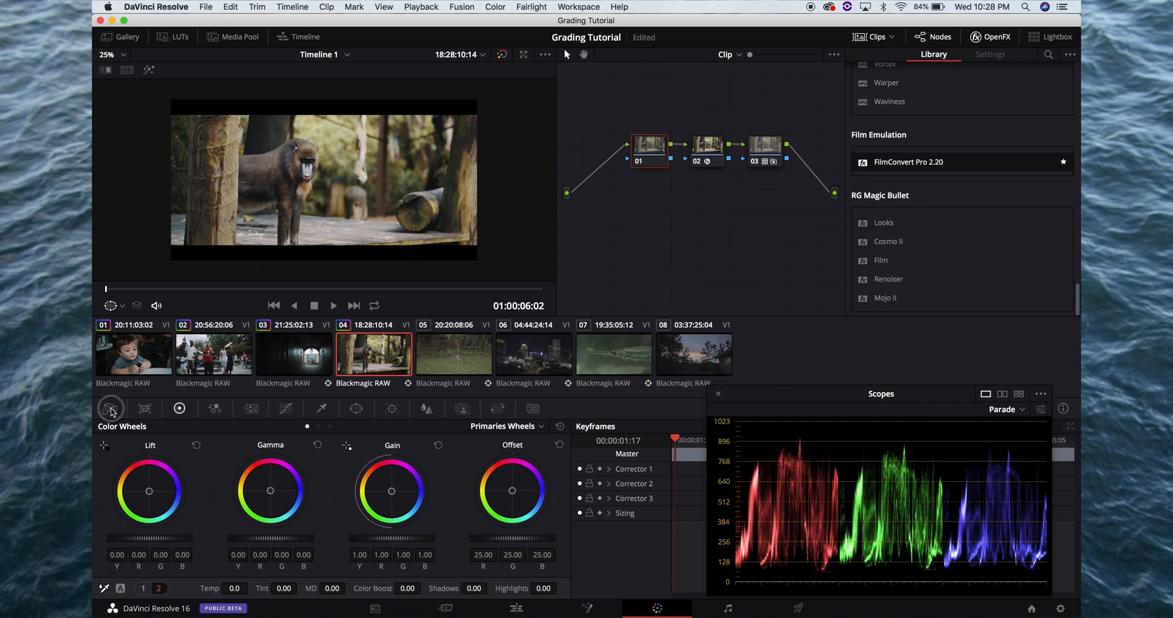
{"action": "left_click", "coordinate": [110, 409]}
{"action": "left_click", "coordinate": [333, 444]}
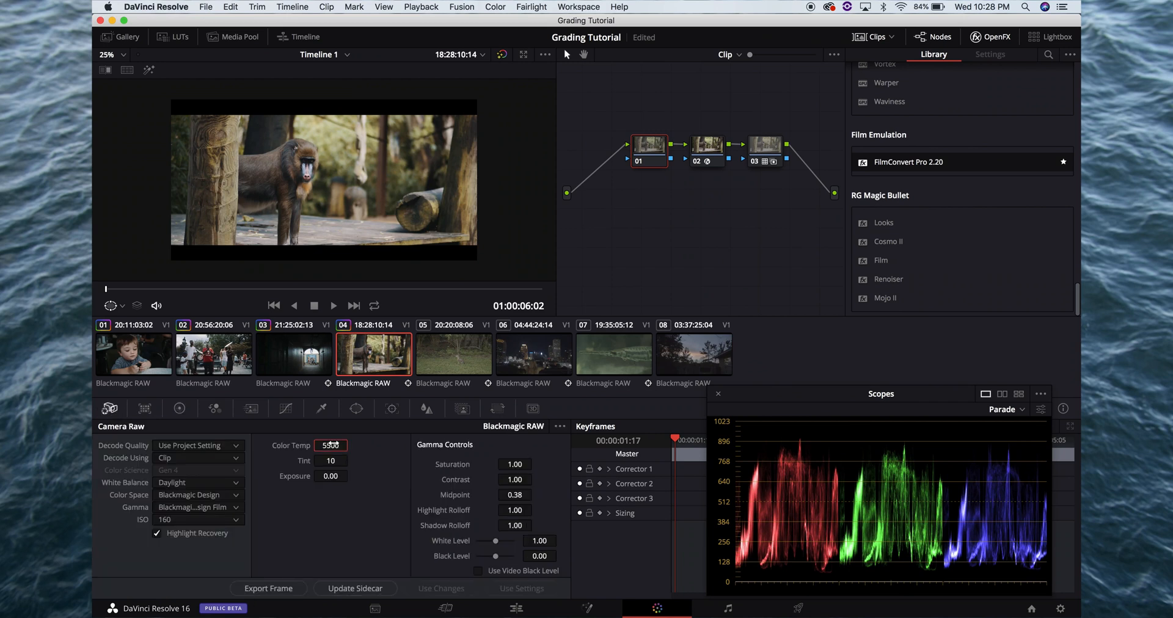
{"action": "type", "text": "5300"}
{"action": "key", "text": "Return"}
{"action": "key", "text": "super+f"}
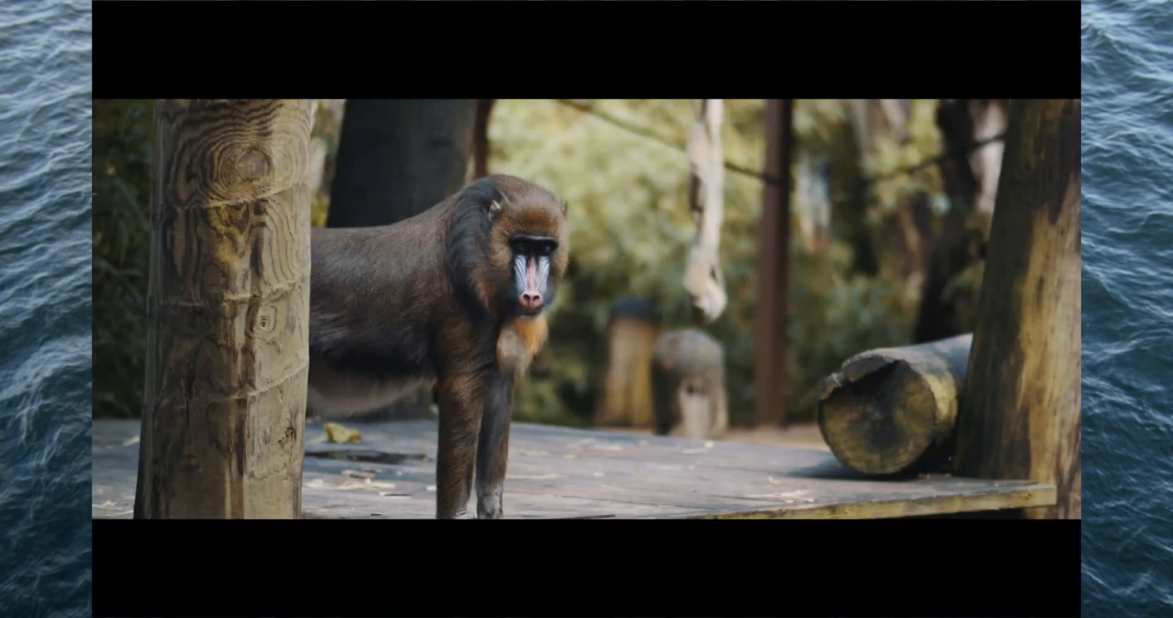
{"action": "key", "text": "super+f"}
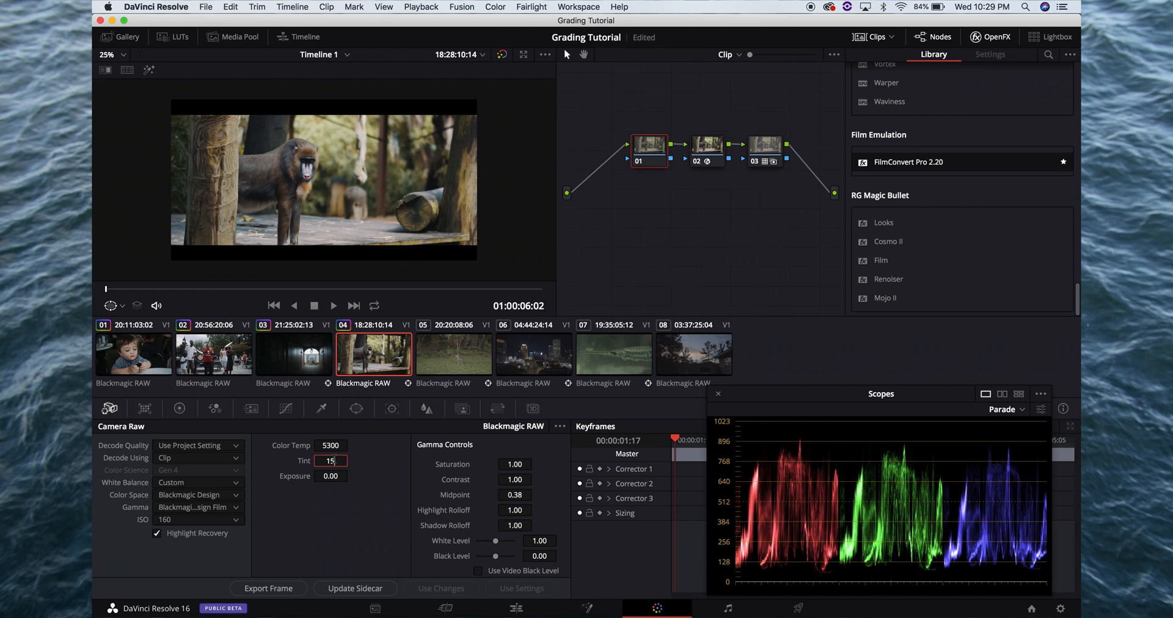
Set clip 04's camera raw tint to 15 and check the frame full screen
{"action": "key", "text": "Return"}
{"action": "key", "text": "super+f"}
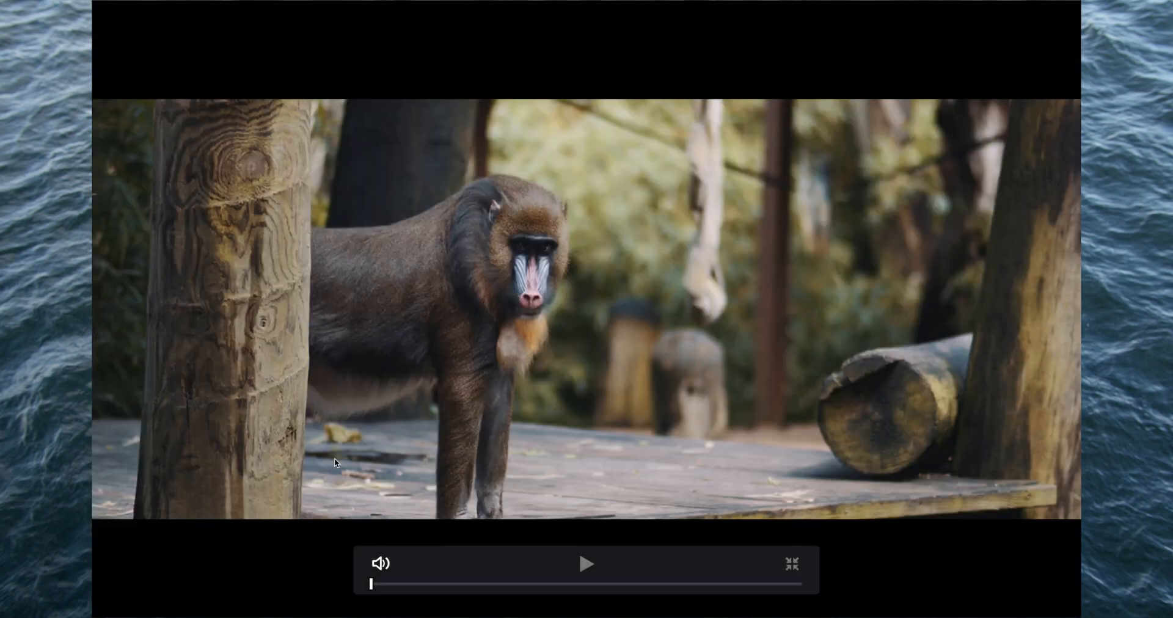
{"action": "key", "text": "super+f"}
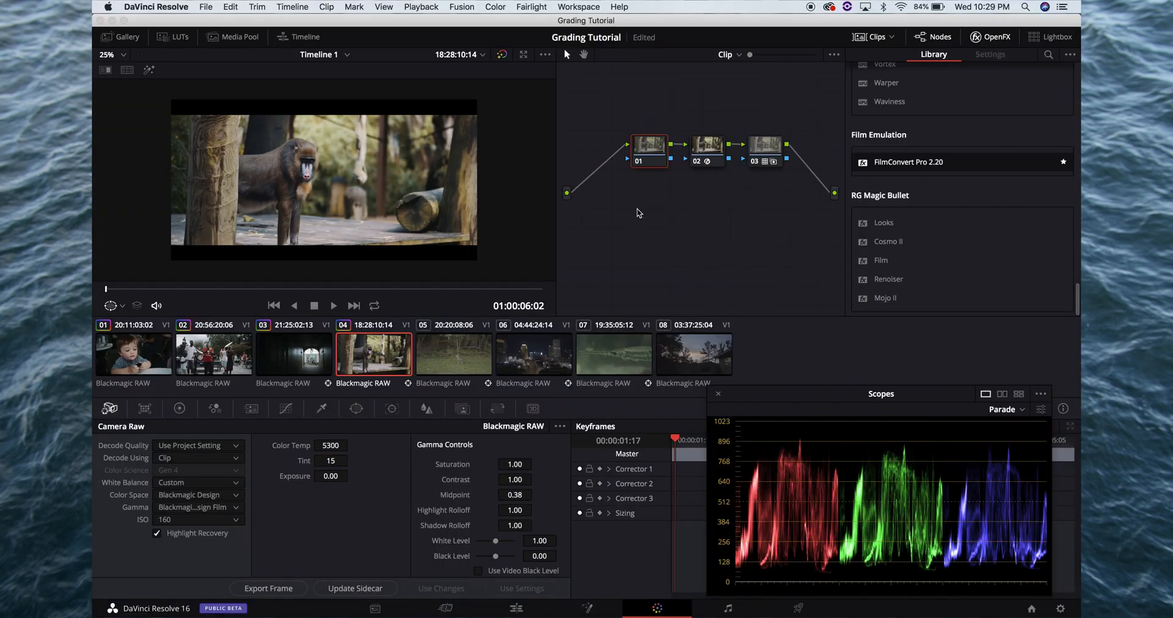
Adjust clip 04's node 01 to lift -0.03, gamma 0.01 and gain 0.95, checking the frame full screen
{"action": "left_click", "coordinate": [179, 408]}
{"action": "left_click_drag", "start_coordinate": [167, 541], "coordinate": [117, 532]}
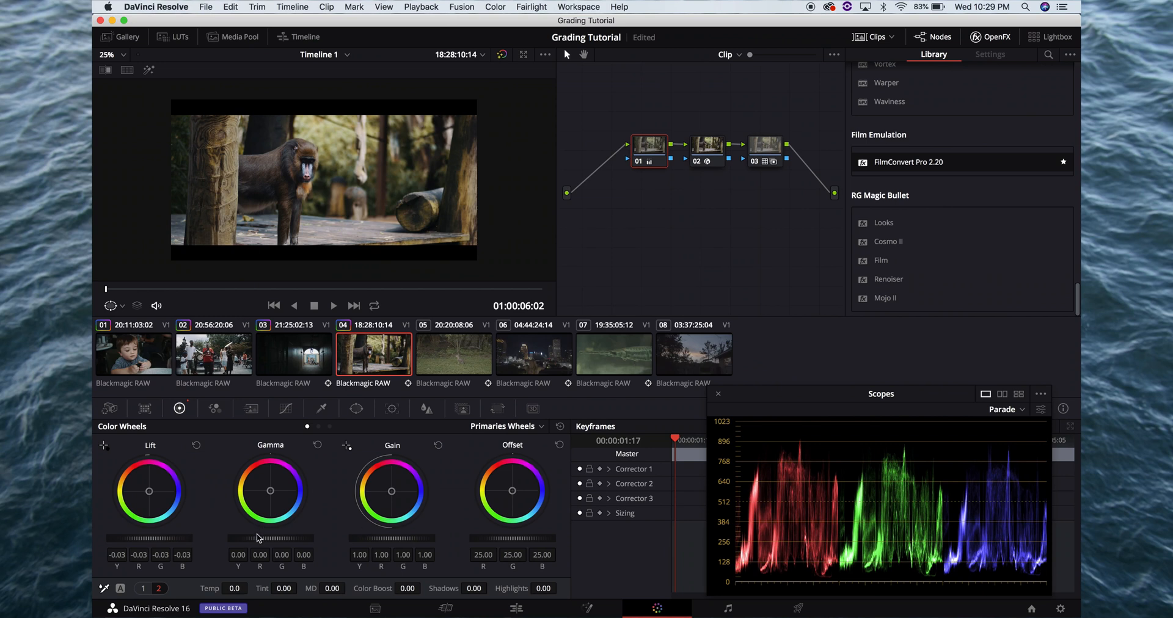
{"action": "mouse_move", "coordinate": [257, 538]}
{"action": "left_mouse_down"}
{"action": "mouse_move", "coordinate": [287, 539]}
{"action": "mouse_move", "coordinate": [276, 543]}
{"action": "left_mouse_up"}
{"action": "key", "text": "super+f"}
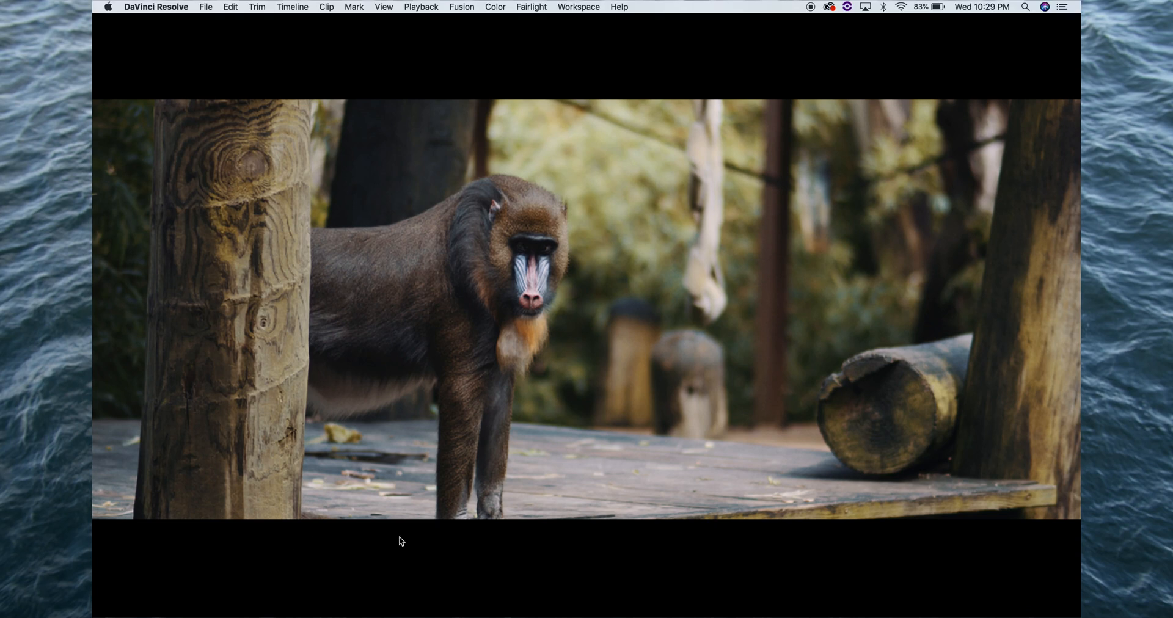
{"action": "key", "text": "super+f"}
{"action": "left_click_drag", "start_coordinate": [421, 538], "coordinate": [386, 544]}
{"action": "key", "text": "super+f"}
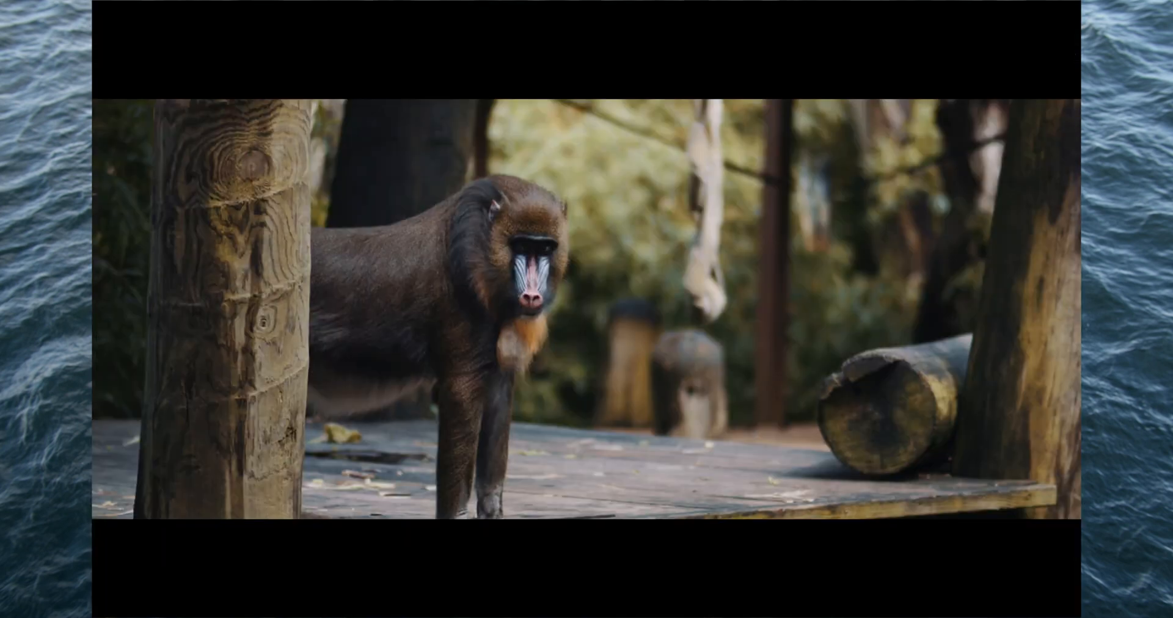
{"action": "key", "text": "super+f"}
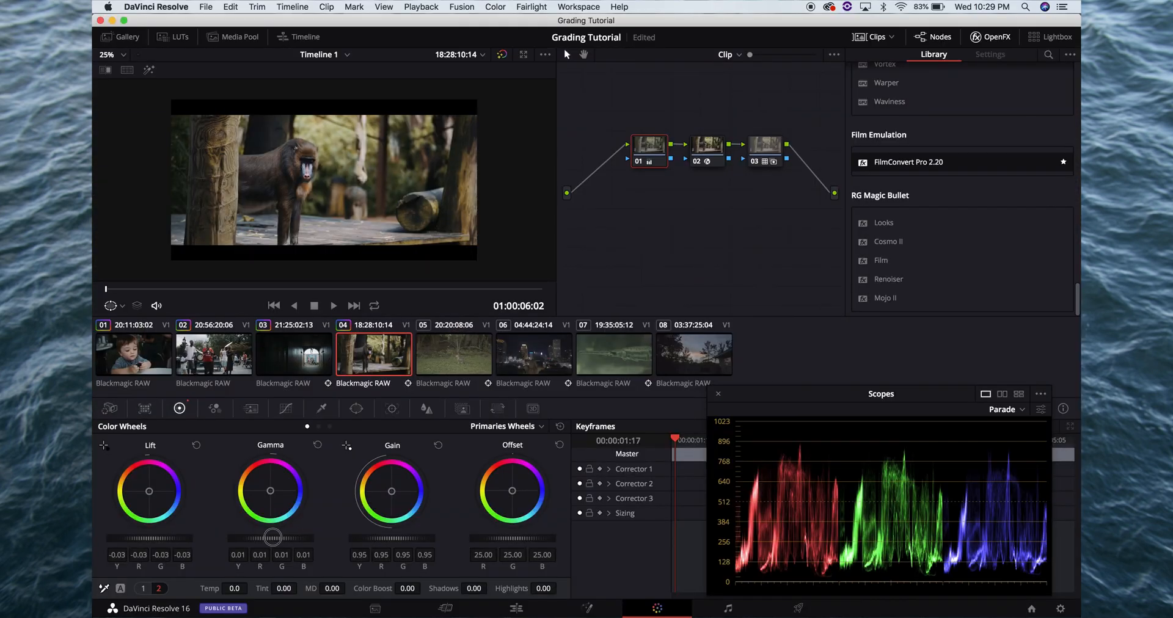
Cool clip 04's node 01 with a temperature of -70 and play the clip back full screen
{"action": "left_click_drag", "start_coordinate": [235, 589], "coordinate": [235, 590]}
{"action": "key", "text": "super+f"}
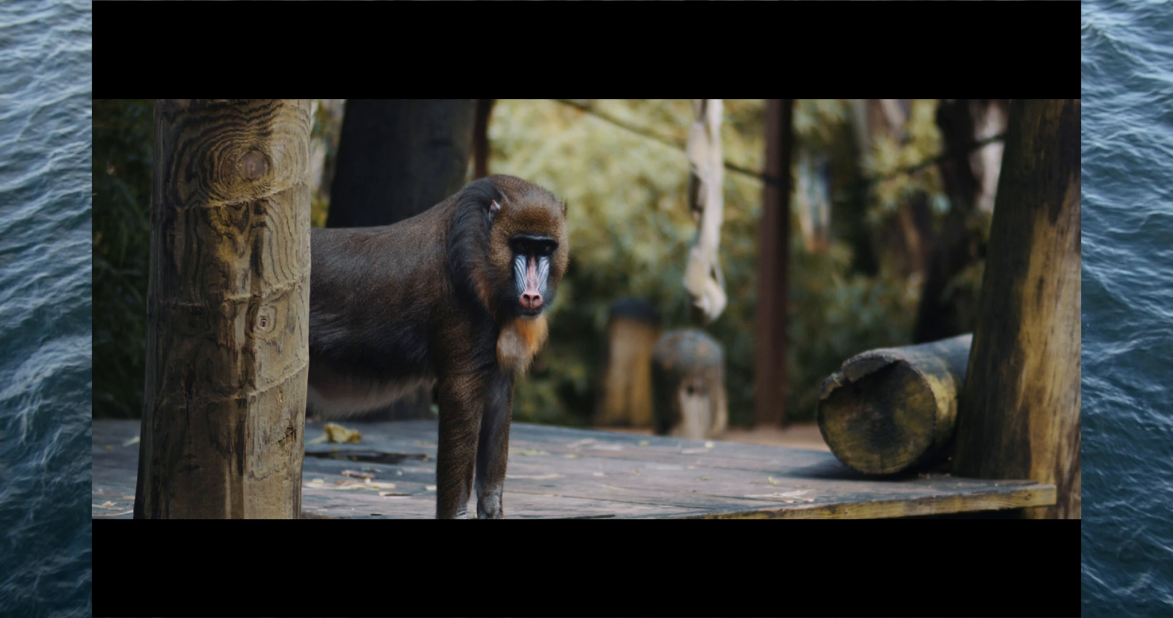
{"action": "key", "text": "super+f"}
{"action": "mouse_move", "coordinate": [238, 590]}
{"action": "left_mouse_down"}
{"action": "mouse_move", "coordinate": [224, 589]}
{"action": "mouse_move", "coordinate": [237, 588]}
{"action": "left_mouse_up"}
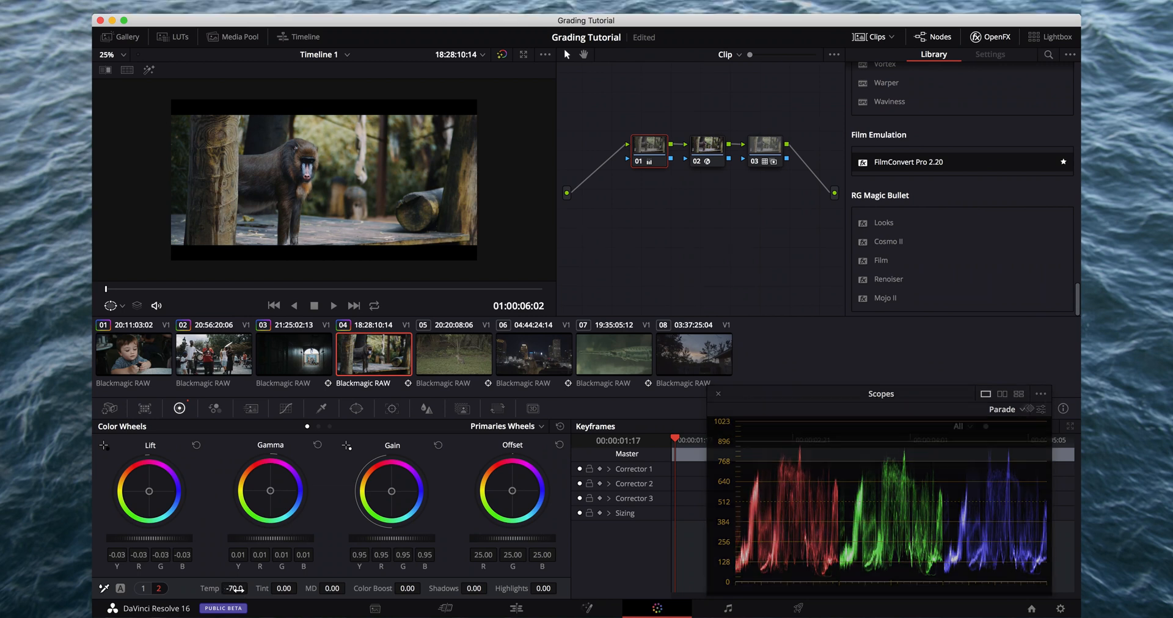
{"action": "key", "text": "super+f"}
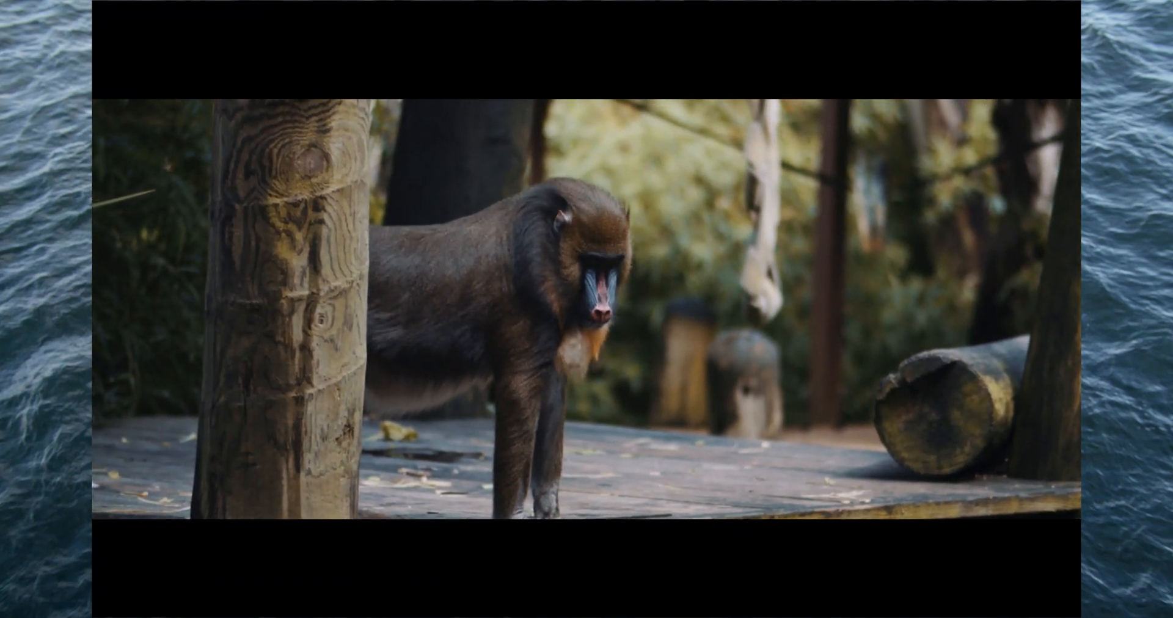
{"action": "key", "text": "super+f"}
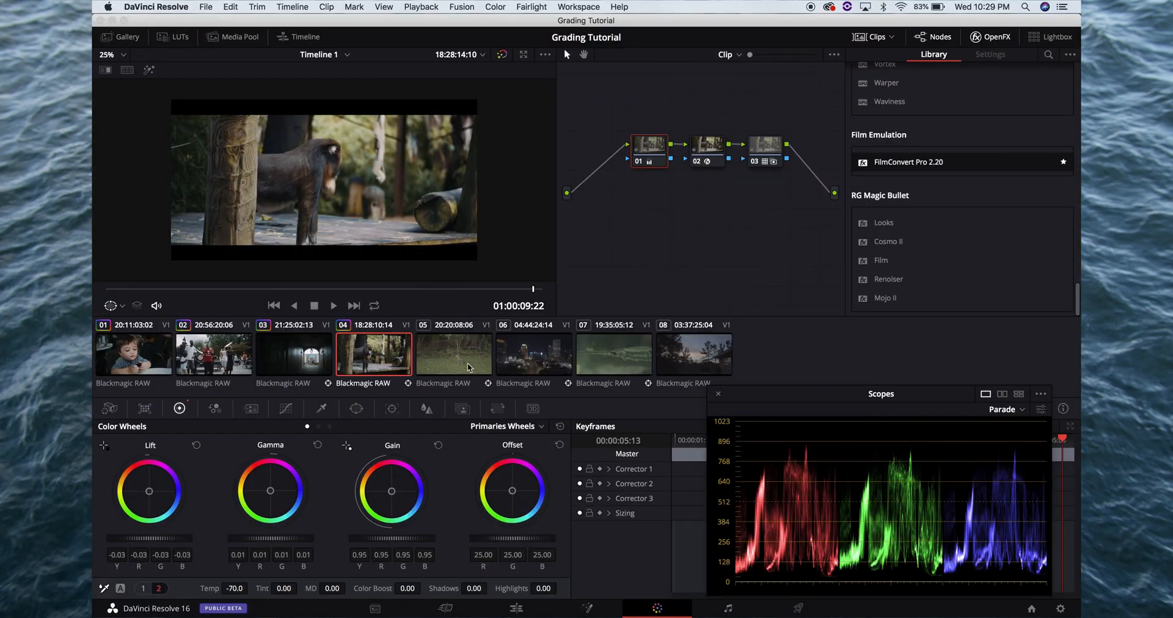
Check clip 05 full screen and add two serial nodes after its node 01
{"action": "left_click", "coordinate": [465, 364]}
{"action": "key", "text": "super+f"}
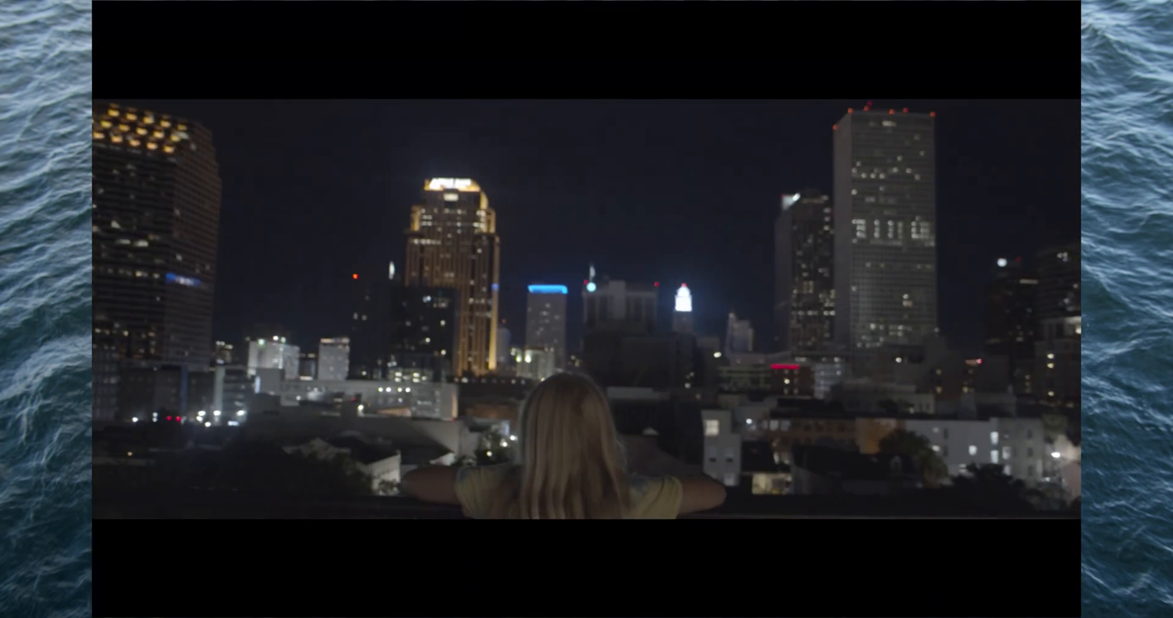
{"action": "key", "text": "super+f"}
{"action": "left_click", "coordinate": [455, 352]}
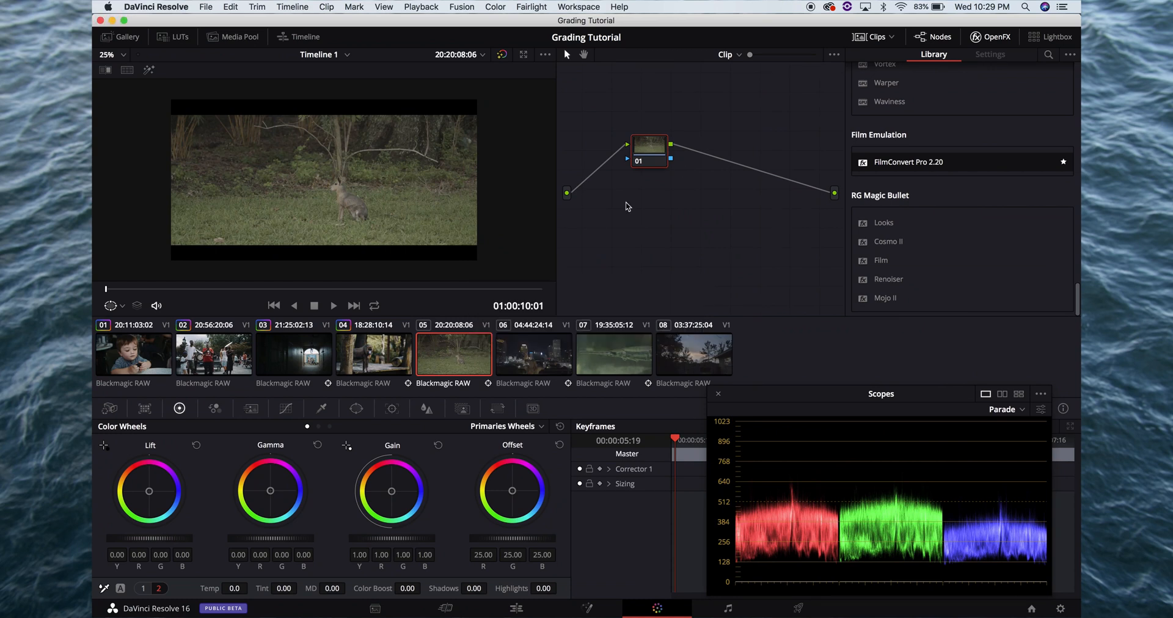
{"action": "key", "text": "alt+s"}
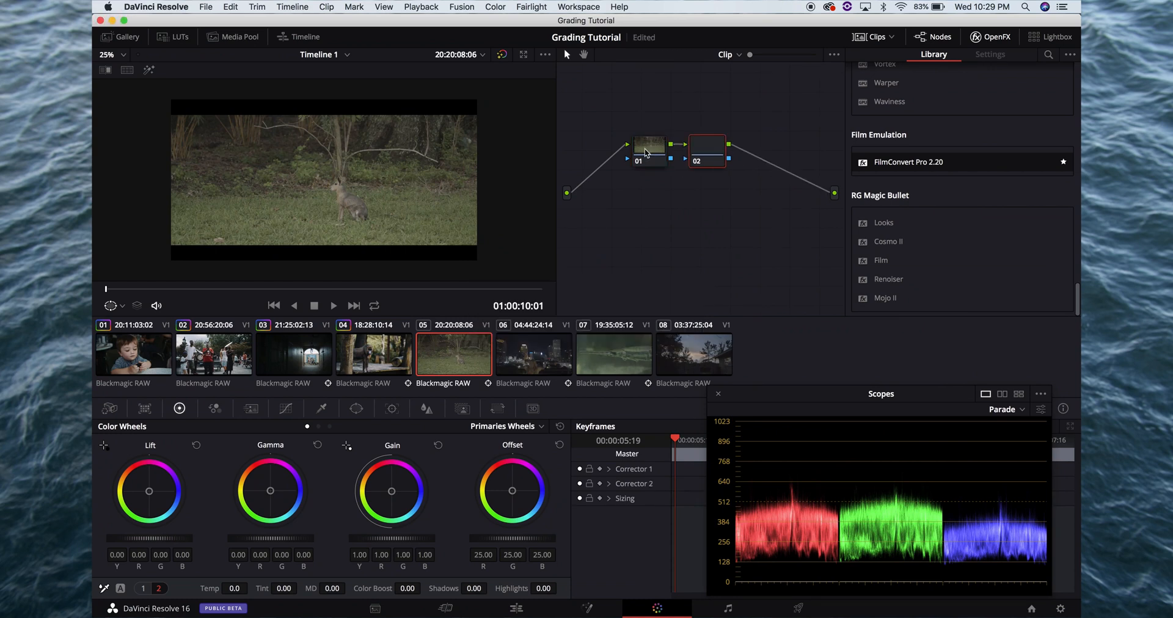
{"action": "key", "text": "alt+s"}
Copy the FilmConvert grade from clip 04's node 02 onto clip 05's node 02
{"action": "left_click", "coordinate": [363, 360]}
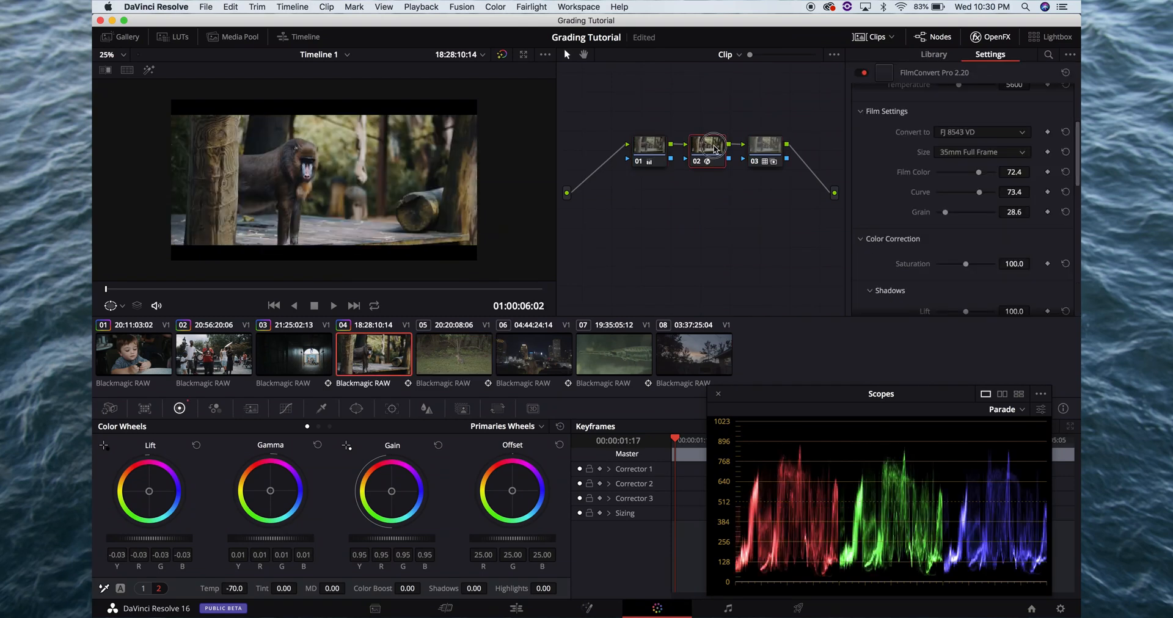
{"action": "left_click", "coordinate": [454, 353]}
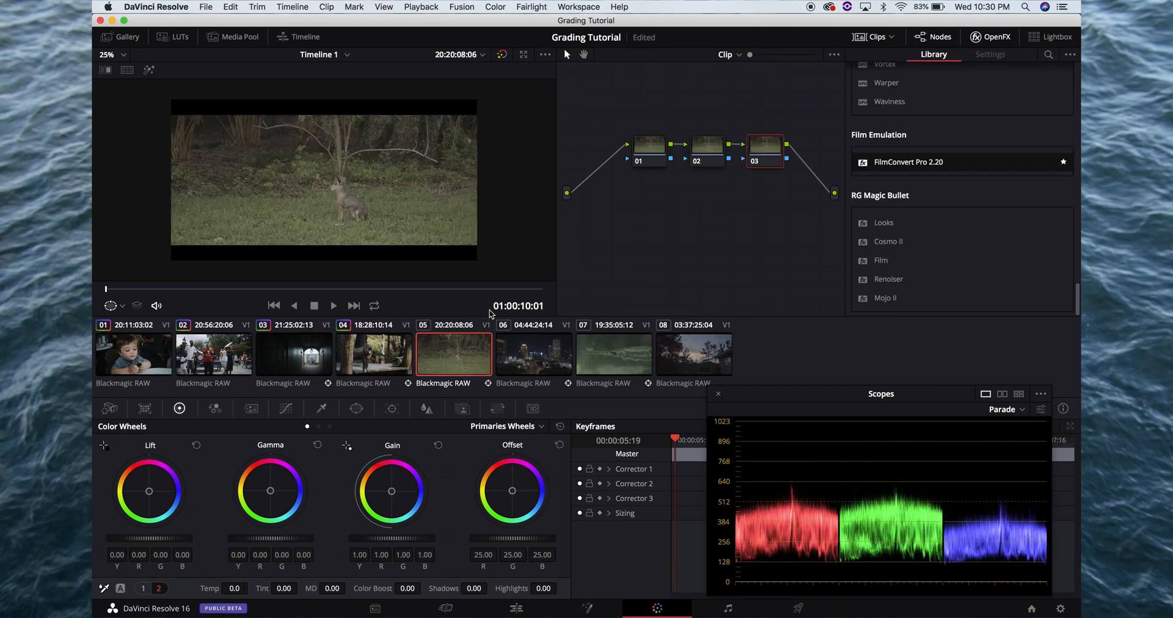
{"action": "left_click", "coordinate": [707, 141]}
{"action": "key", "text": "super+v"}
Copy the grade of clip 04's node 03 onto clip 05's node 03 and check the frame full screen
{"action": "left_click", "coordinate": [391, 346]}
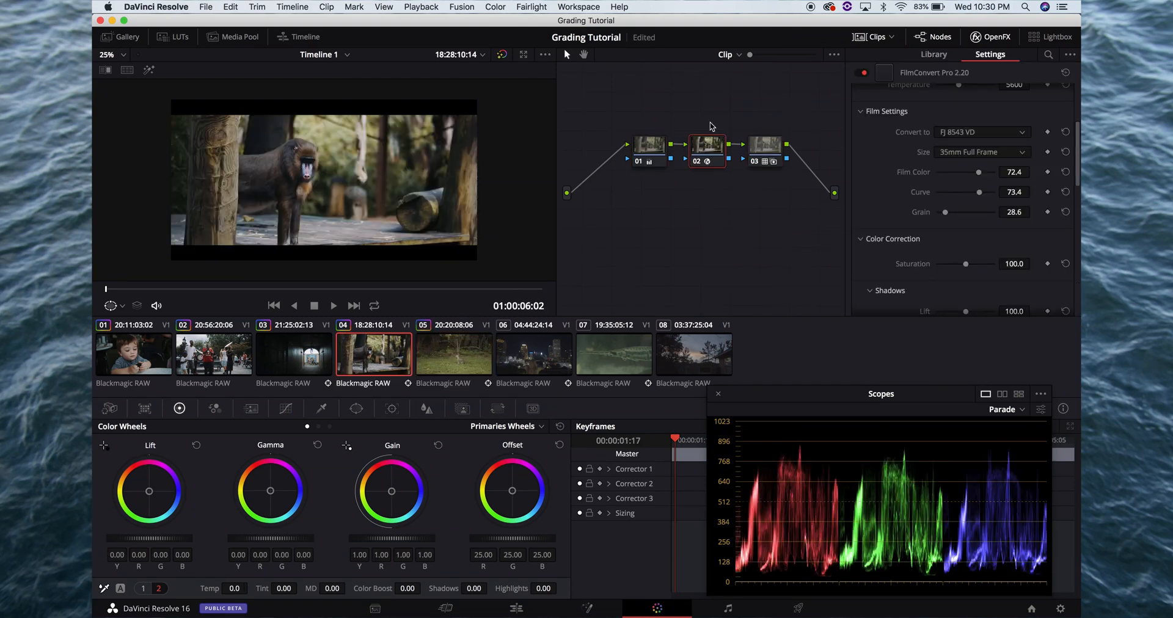
{"action": "left_click", "coordinate": [766, 144]}
{"action": "left_click", "coordinate": [473, 367]}
{"action": "left_click", "coordinate": [762, 160]}
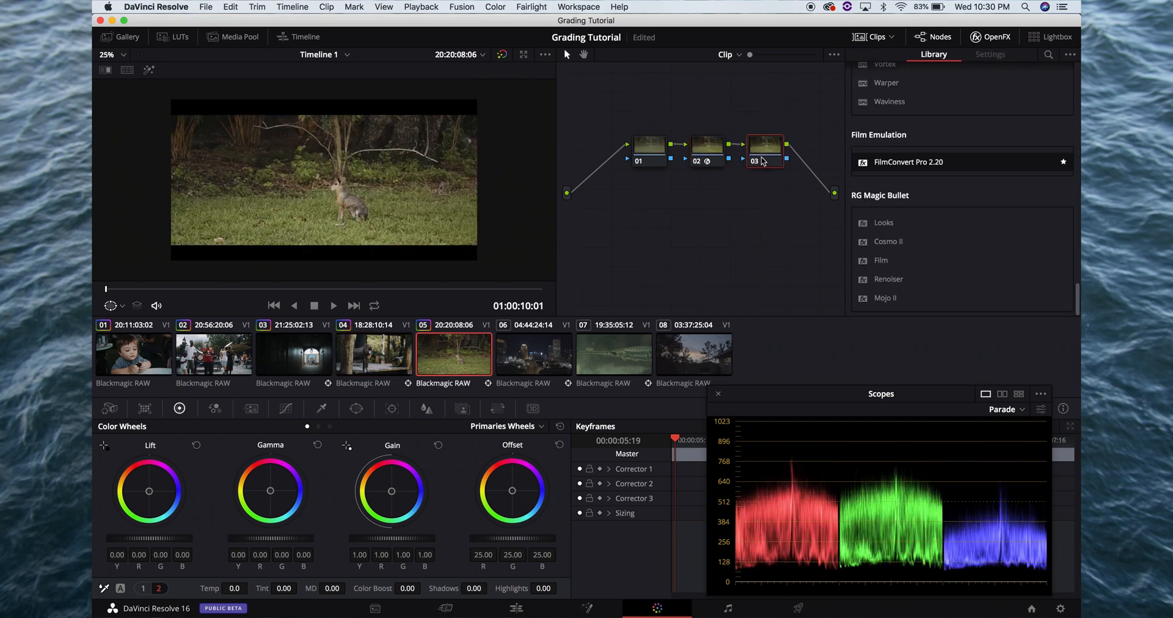
{"action": "key", "text": "super+f"}
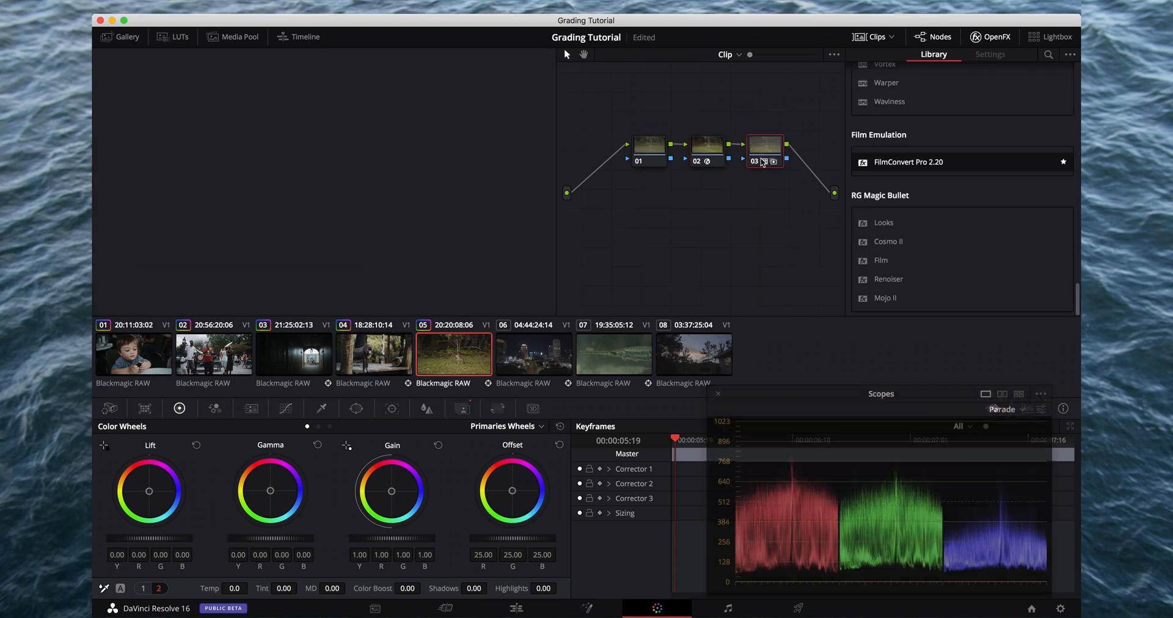
{"action": "key", "text": "Escape"}
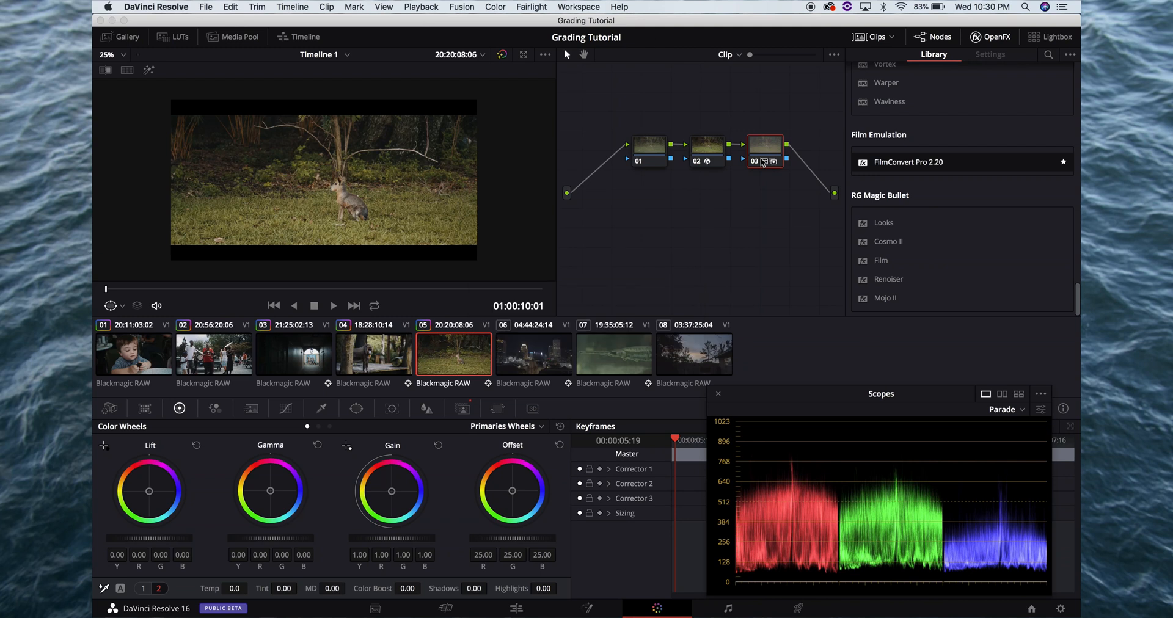
Set clip 05's camera raw color temperature to 5200 and check the frame full screen
{"action": "left_click", "coordinate": [648, 157]}
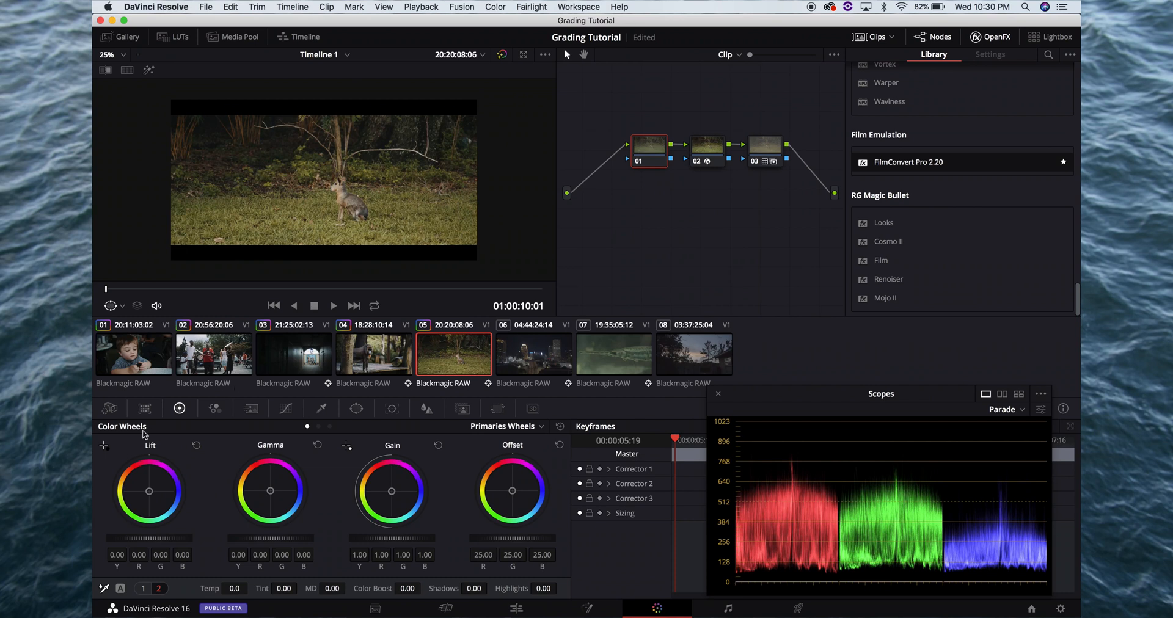
{"action": "left_click", "coordinate": [109, 408]}
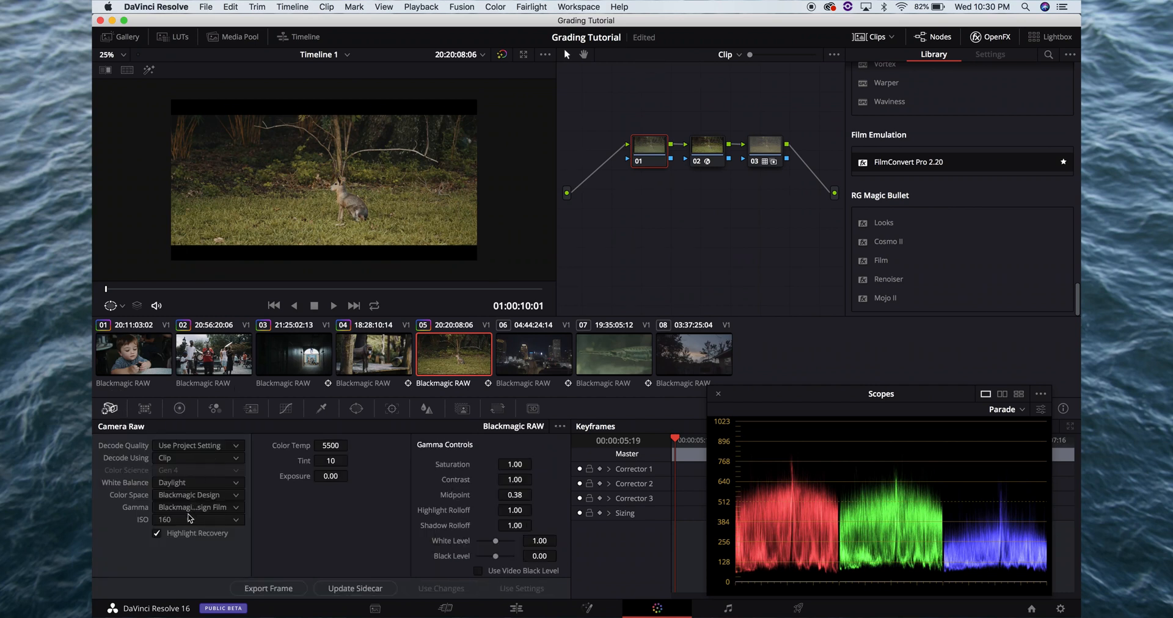
{"action": "left_click", "coordinate": [331, 445]}
{"action": "type", "text": "5600"}
{"action": "key", "text": "Return"}
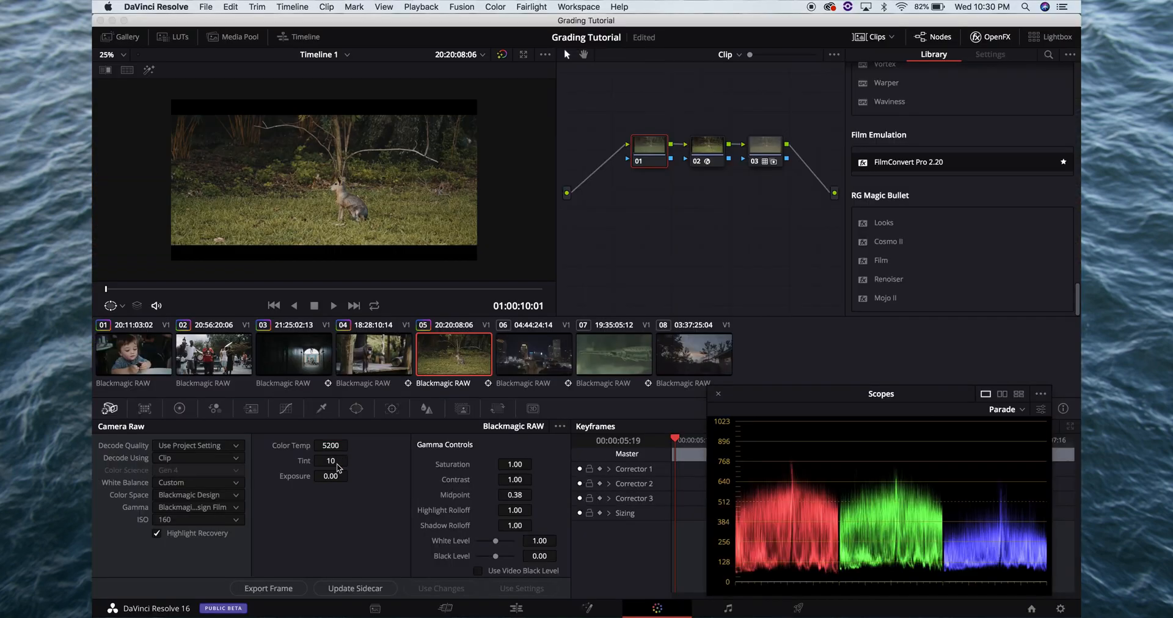
Set clip 05's camera raw tint to 15 and check the frame full screen
{"action": "left_click", "coordinate": [330, 461]}
{"action": "type", "text": "1"}
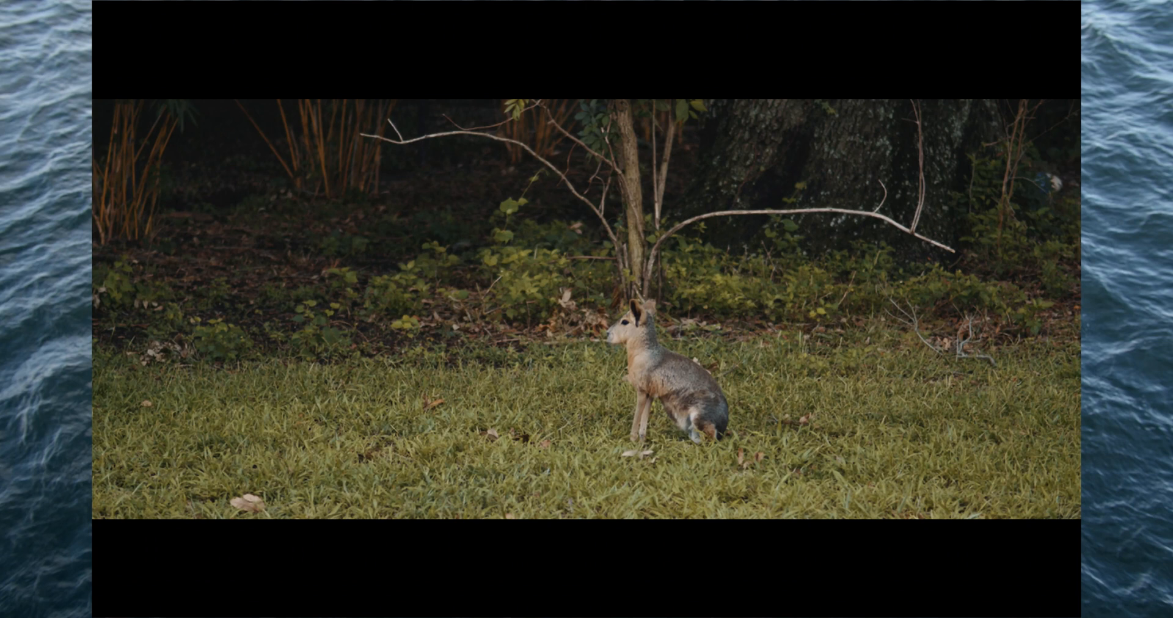
{"action": "key", "text": "Escape"}
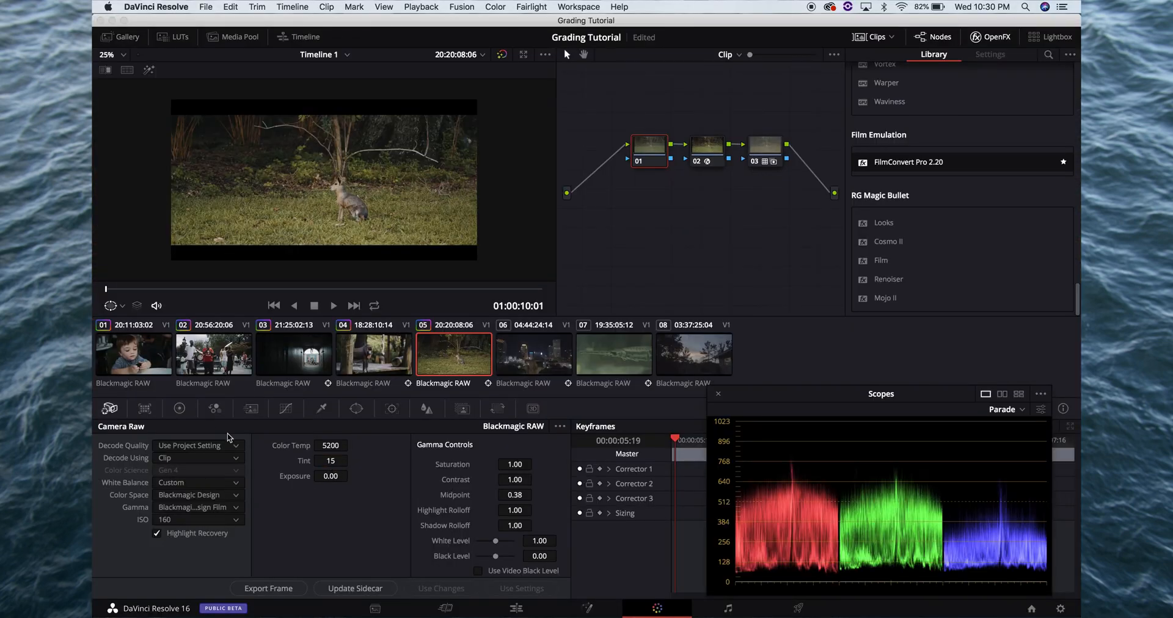
Set the lift of clip 05's node 01 to -0.02 and lower its gamma slightly, checking the frame full screen
{"action": "left_click", "coordinate": [179, 408]}
{"action": "left_click_drag", "start_coordinate": [168, 538], "coordinate": [144, 537]}
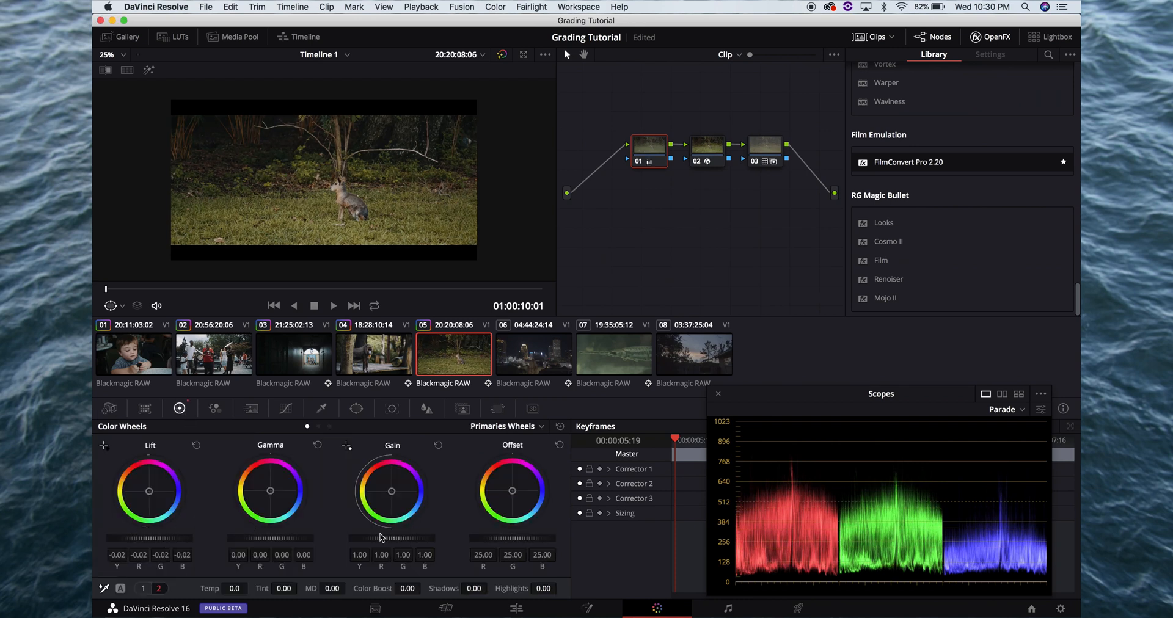
{"action": "key", "text": "super+f"}
{"action": "key", "text": "Escape"}
{"action": "left_click_drag", "start_coordinate": [313, 538], "coordinate": [271, 537]}
{"action": "key", "text": "super+f"}
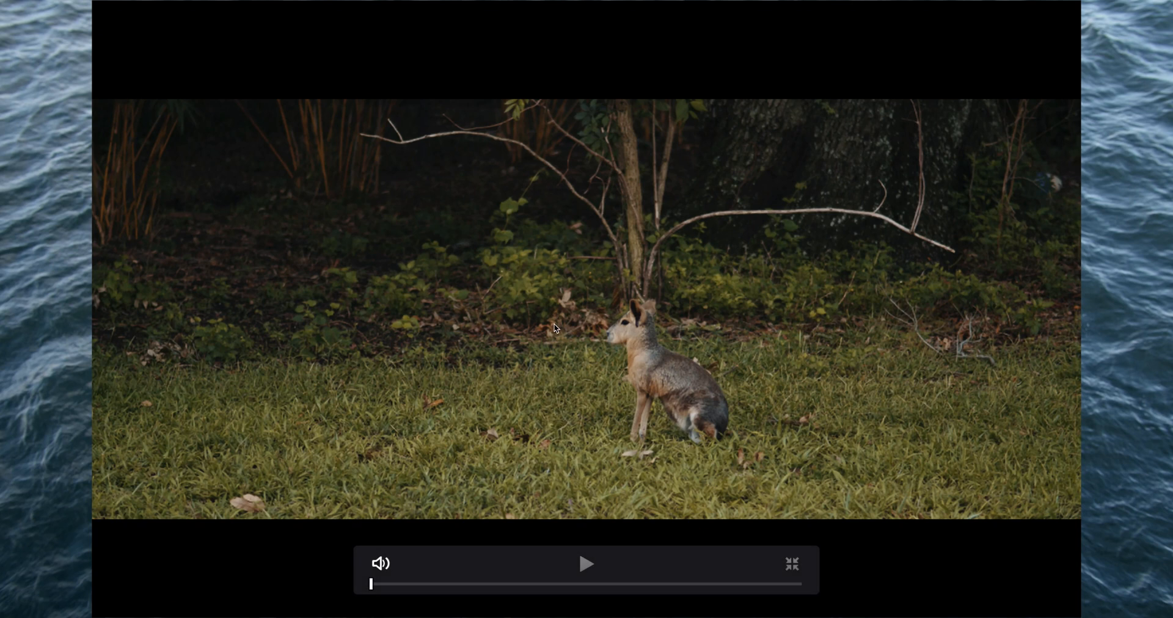
{"action": "key", "text": "Escape"}
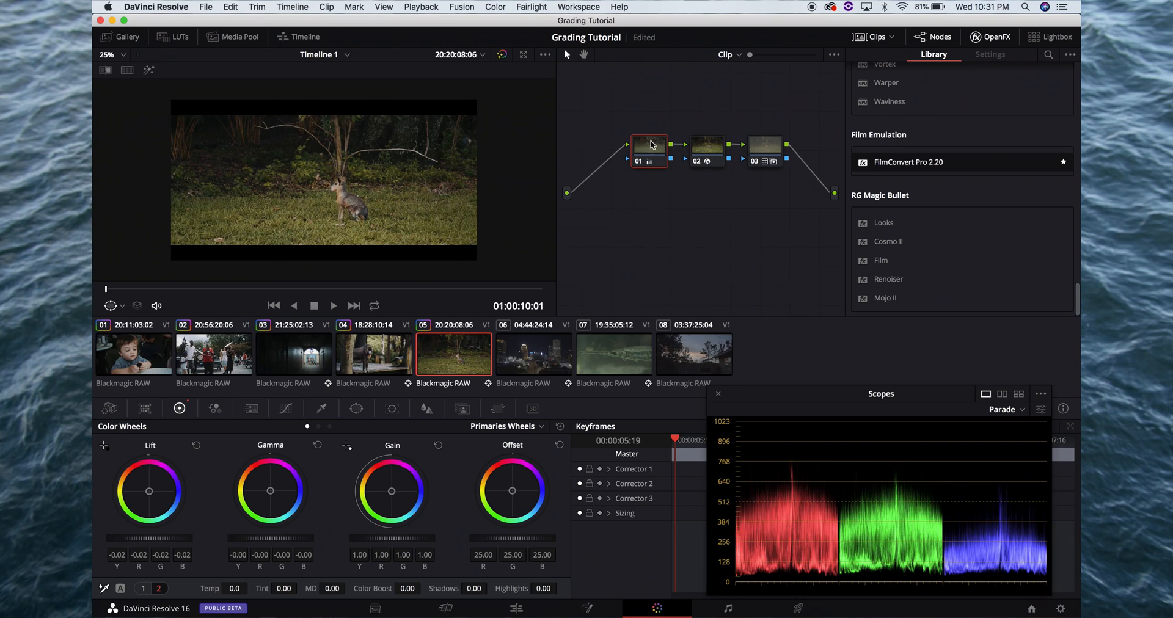
Add a serial node after clip 05's node 01 and sample the grass color for its Hue Vs Hue curve
{"action": "key", "text": "alt+s"}
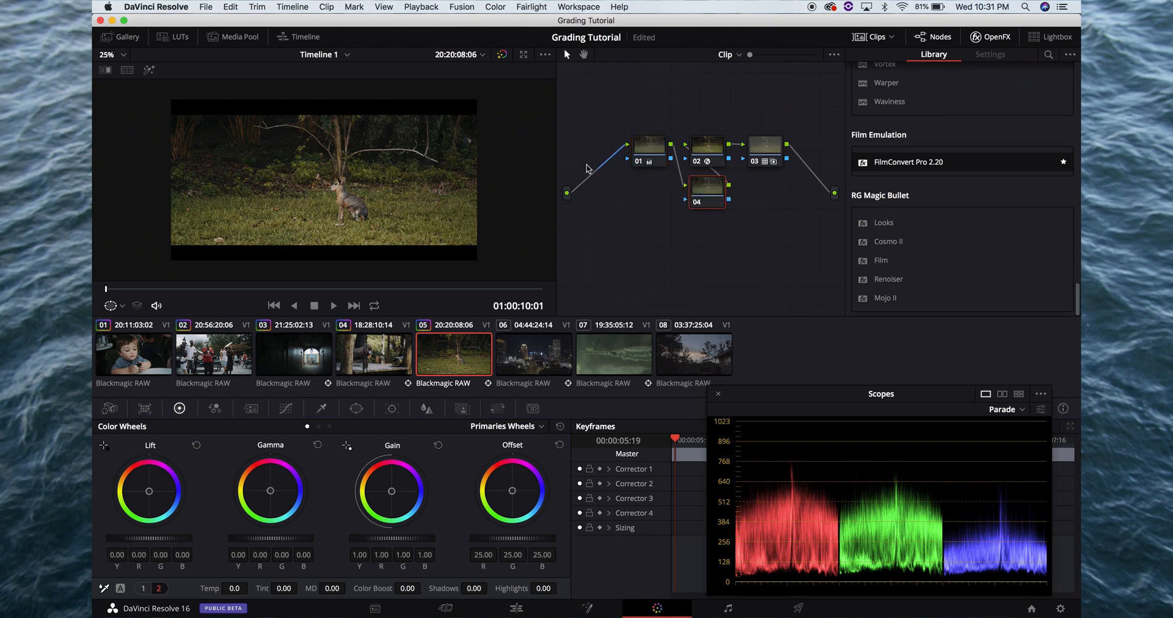
{"action": "left_click", "coordinate": [284, 409]}
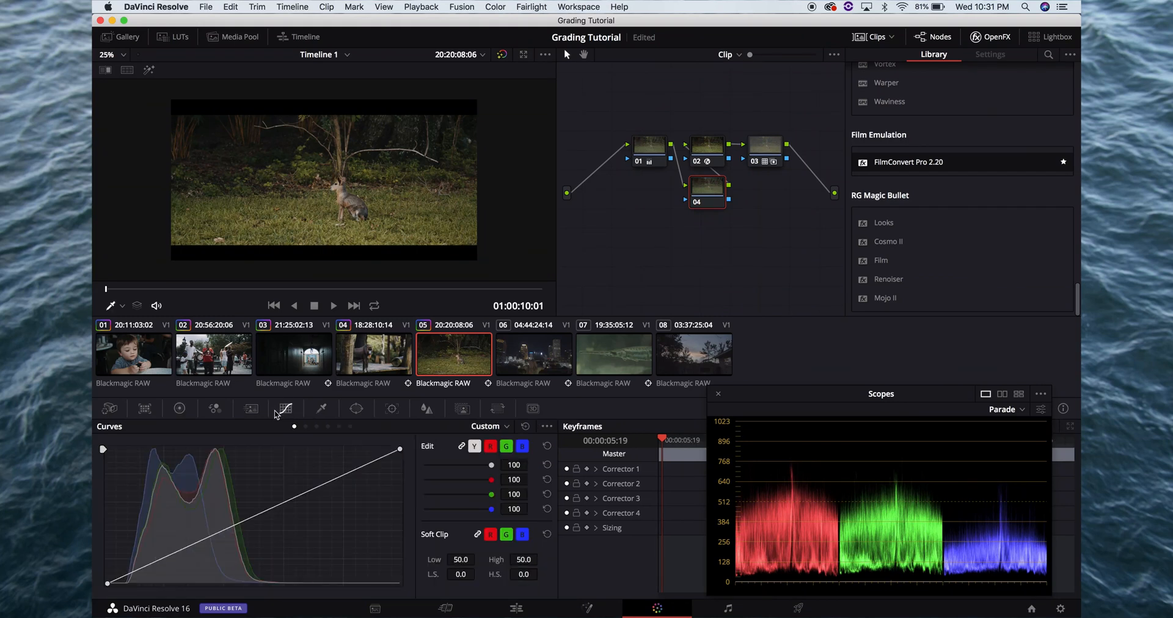
{"action": "left_click", "coordinate": [306, 427]}
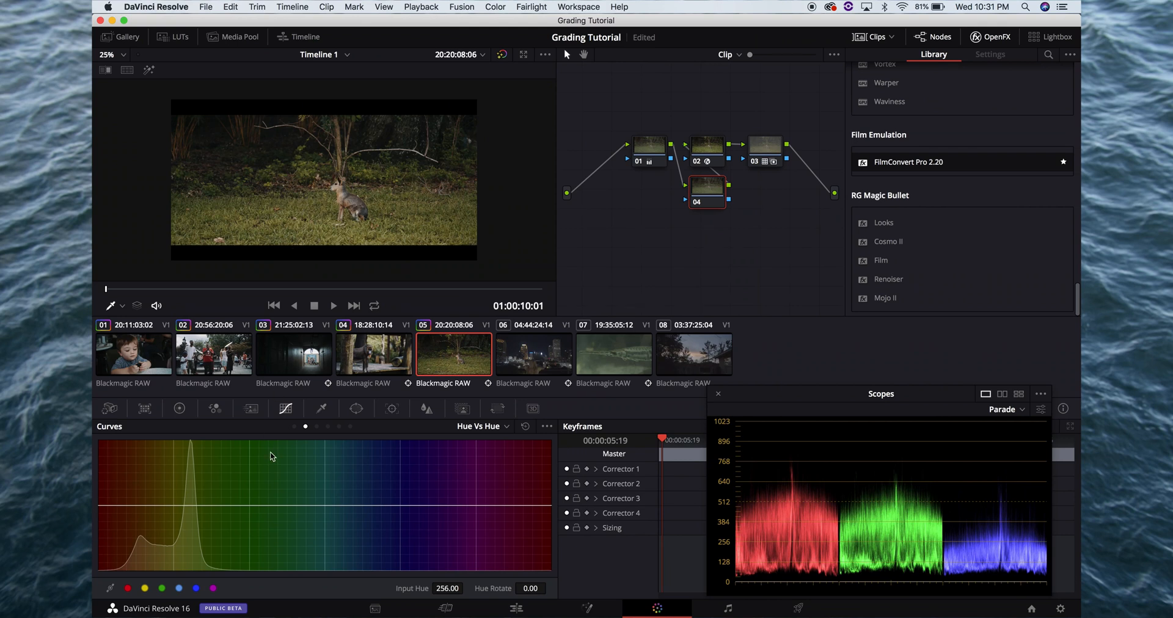
{"action": "left_click", "coordinate": [322, 209]}
Rotate the sampled grass hue on node 04's Hue Vs Hue curve toward green and back, comparing the looks full screen
{"action": "mouse_move", "coordinate": [195, 505]}
{"action": "left_mouse_down"}
{"action": "mouse_move", "coordinate": [196, 494]}
{"action": "mouse_move", "coordinate": [196, 520]}
{"action": "left_mouse_up"}
{"action": "key", "text": "super+f"}
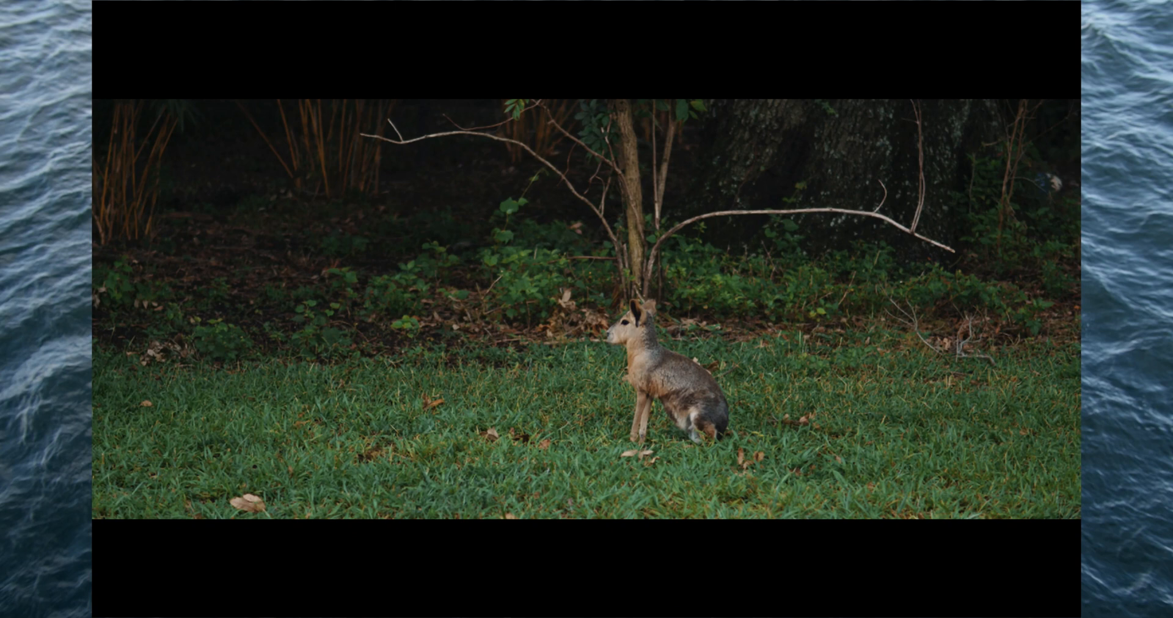
{"action": "key", "text": "super+f"}
{"action": "left_click_drag", "start_coordinate": [195, 520], "coordinate": [196, 505]}
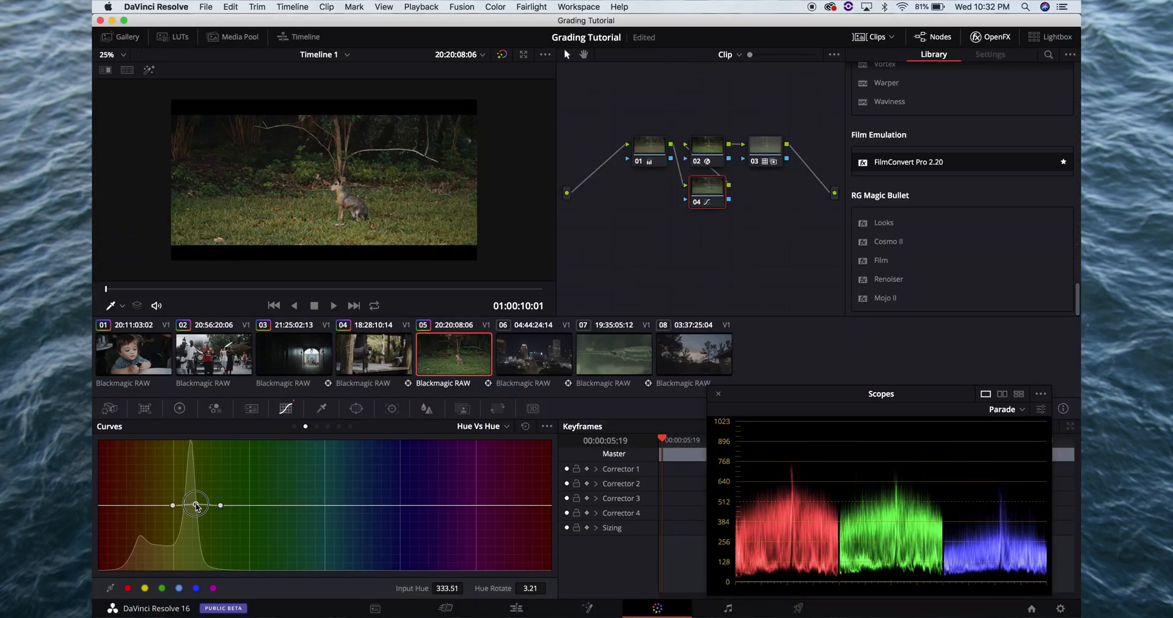
{"action": "key", "text": "super+f"}
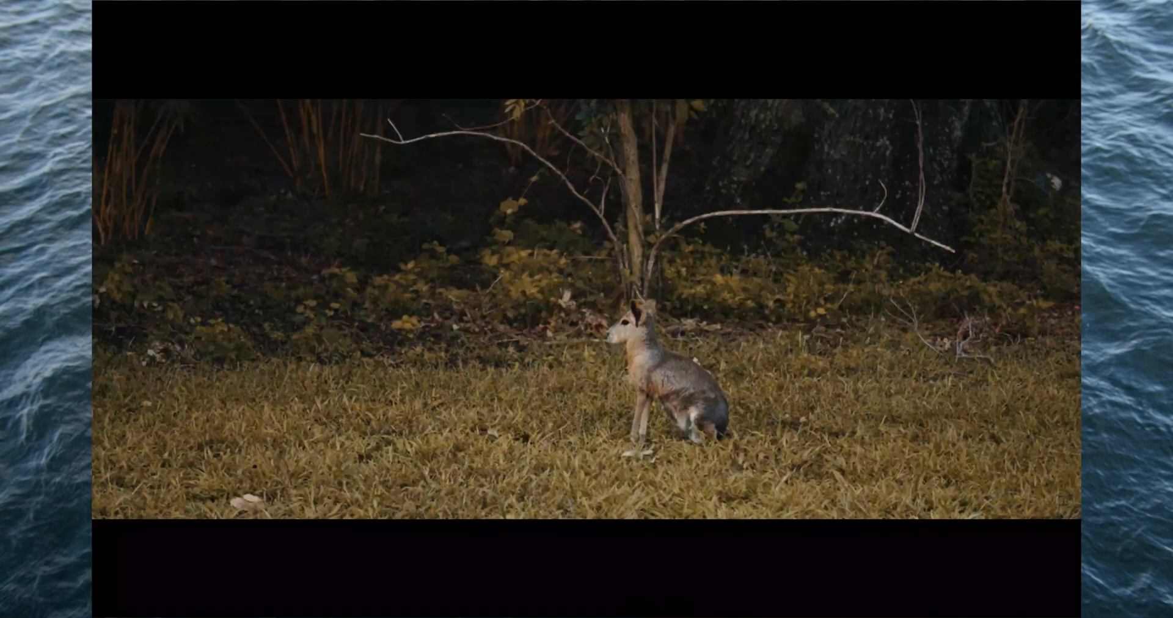
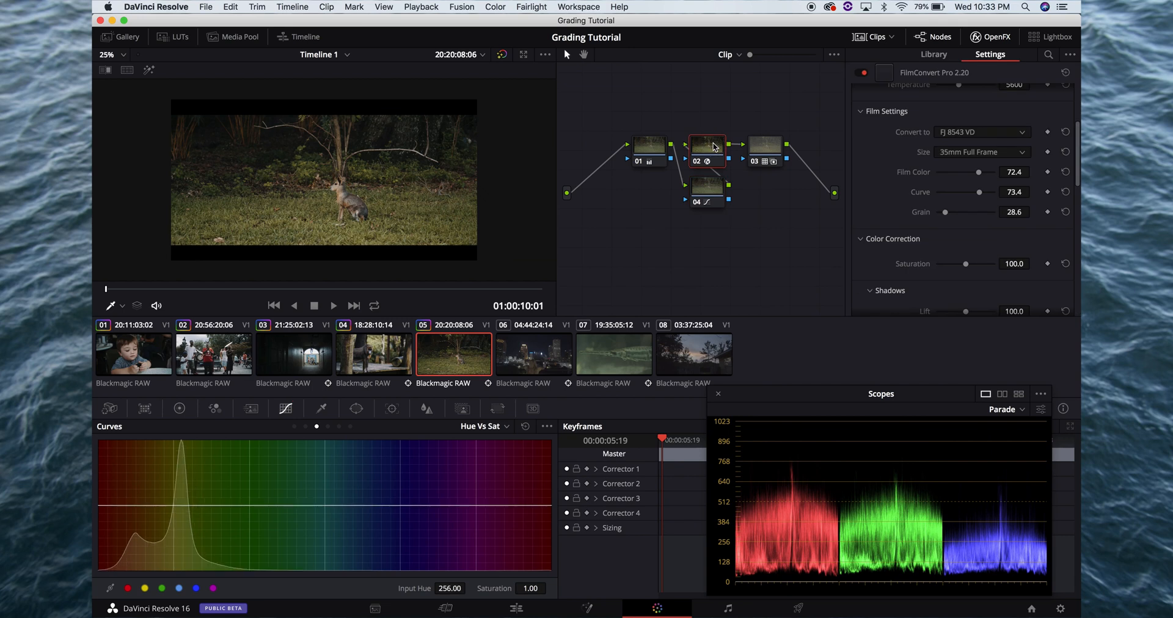
Copy the grades of clip 05's FilmConvert node 02 and node 03 onto clip 06's matching nodes and check the frame full screen
{"action": "key", "text": "Down"}
{"action": "left_click", "coordinate": [713, 147]}
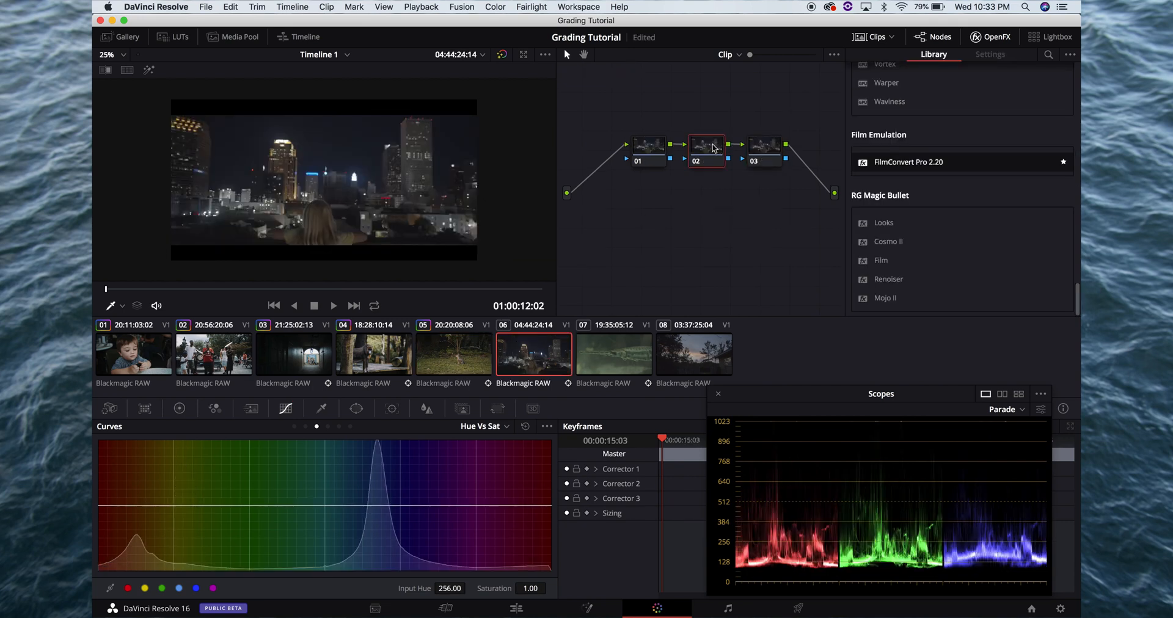
{"action": "key", "text": "Up"}
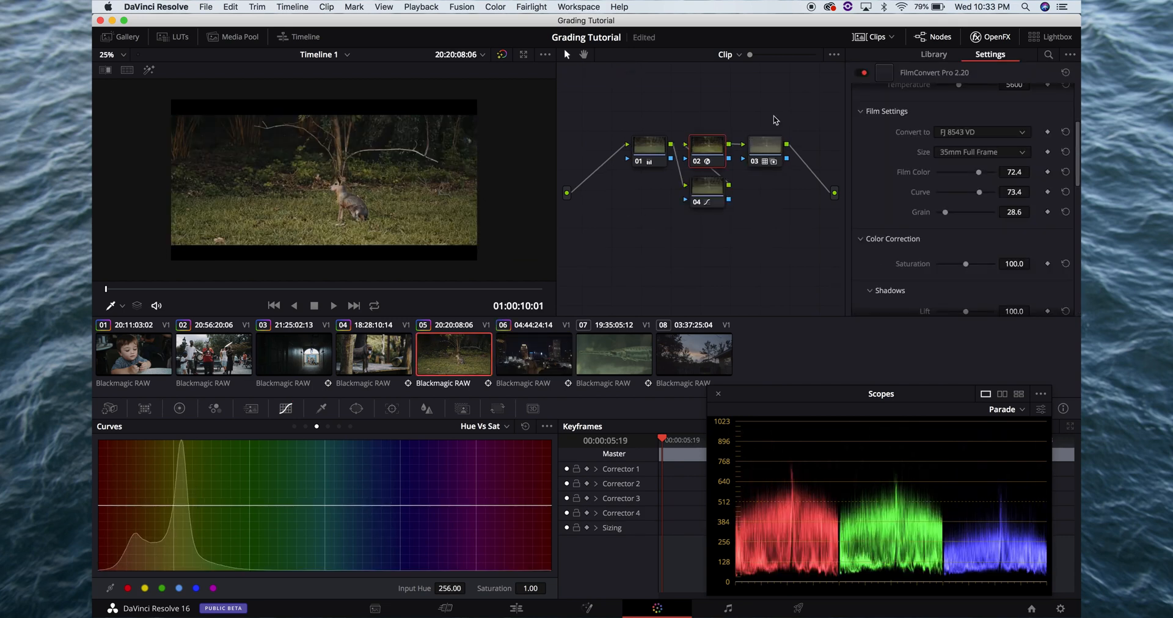
{"action": "left_click", "coordinate": [766, 155]}
{"action": "key", "text": "Down"}
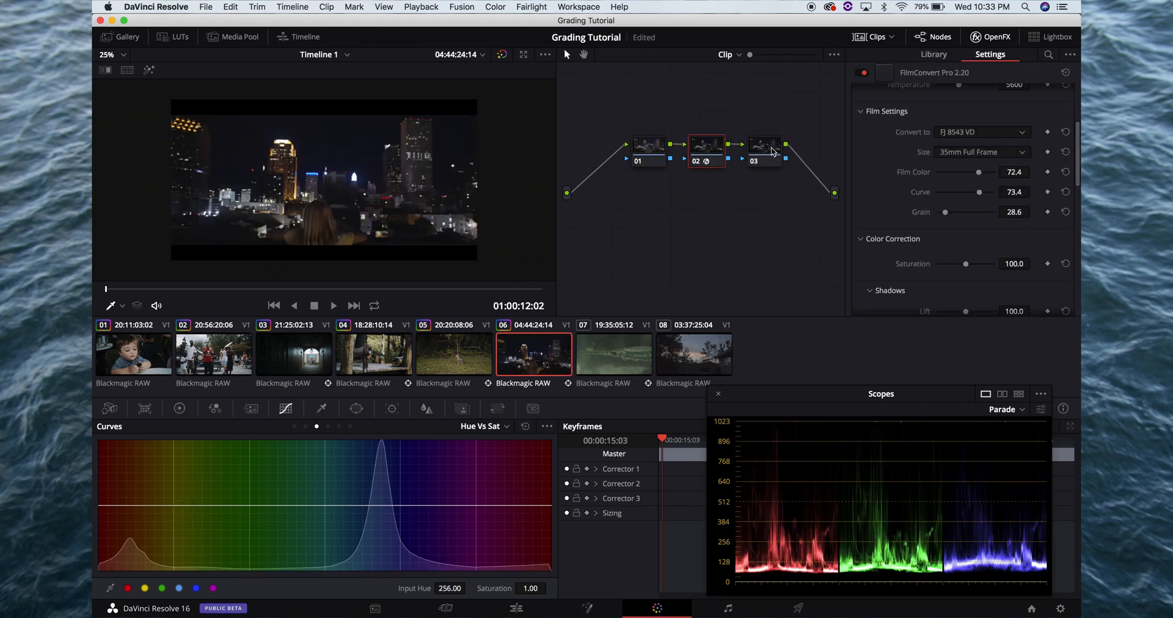
{"action": "left_click", "coordinate": [774, 149]}
{"action": "key", "text": "super+f"}
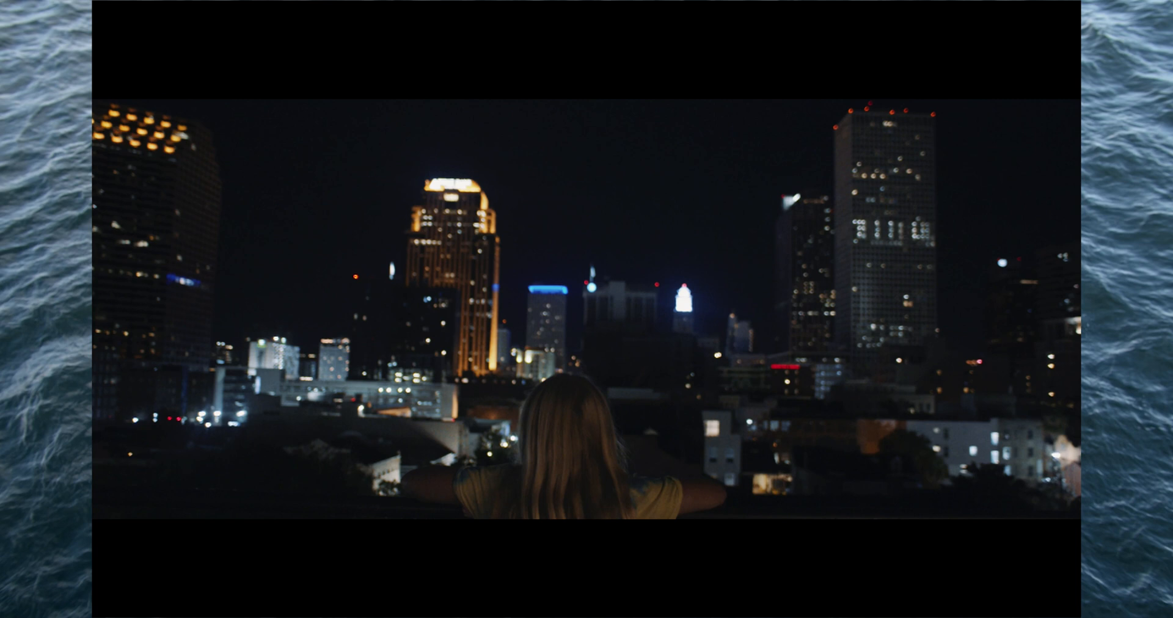
{"action": "key", "text": "Escape"}
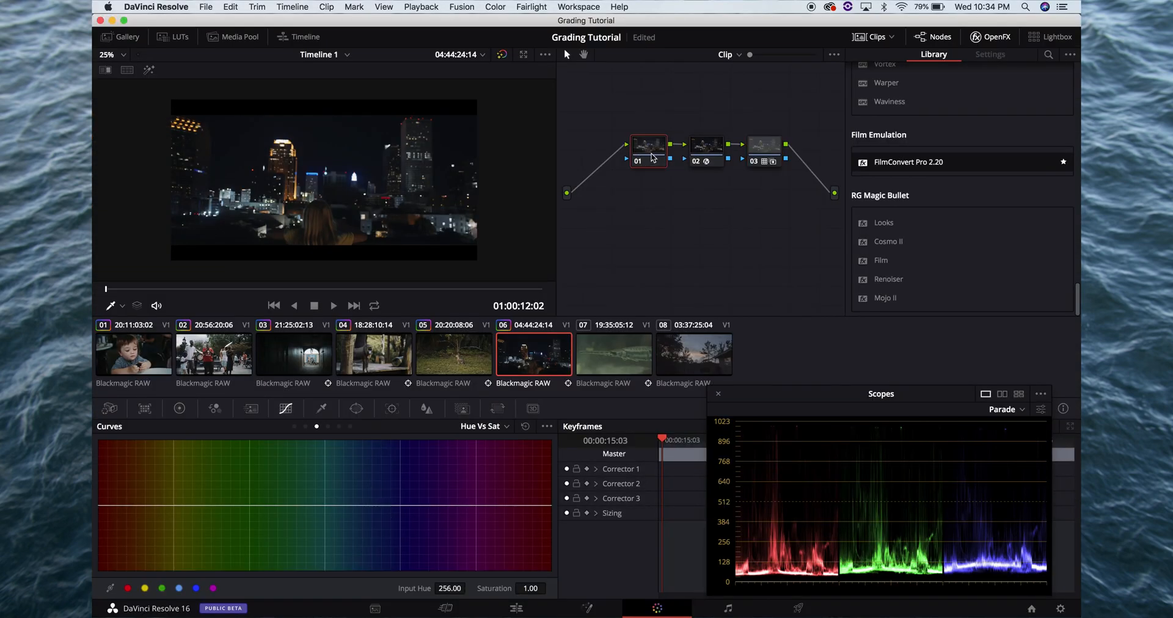
Set clip 06's camera raw exposure to 0.93, comparing the frame full screen before and after the change
{"action": "left_click", "coordinate": [101, 408]}
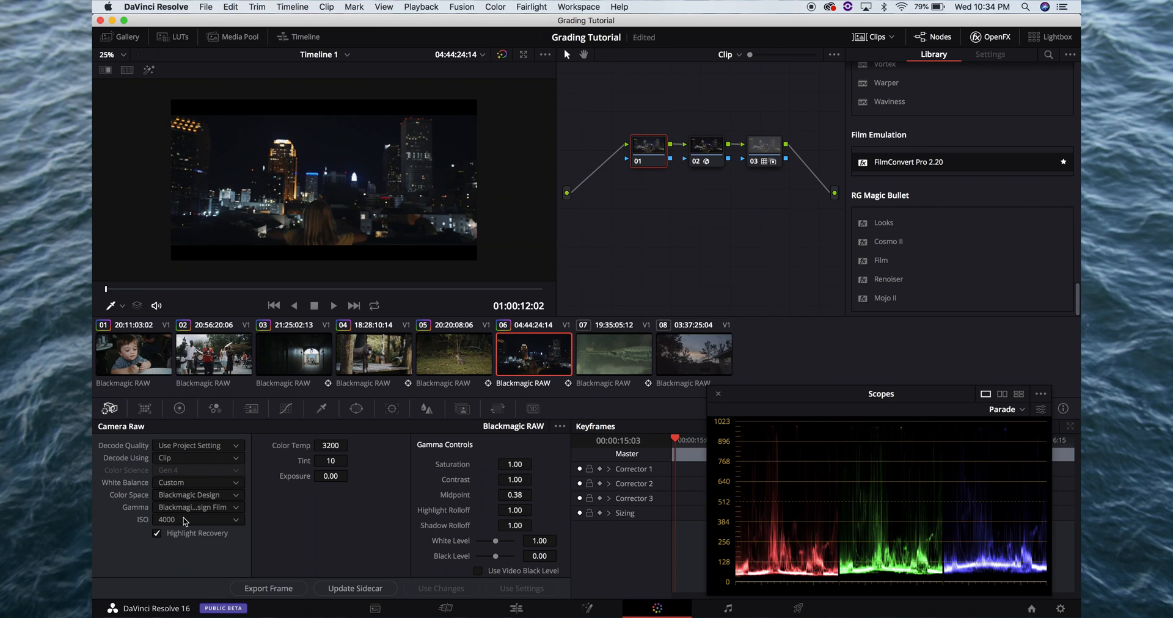
{"action": "key", "text": "super+f"}
{"action": "mouse_move", "coordinate": [337, 184]}
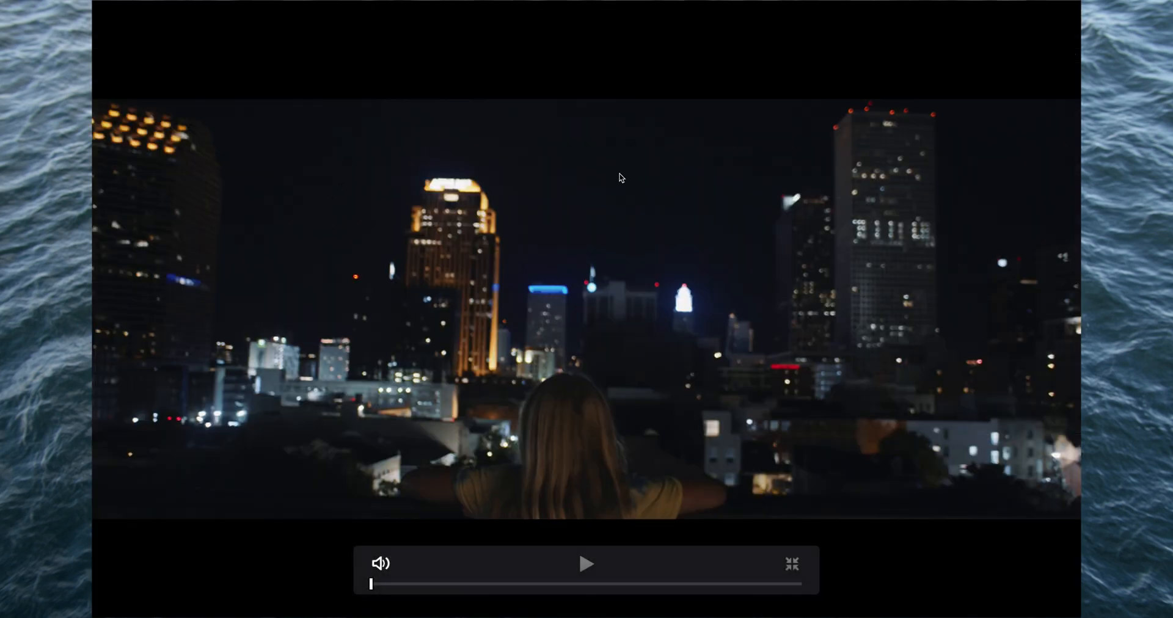
{"action": "key", "text": "super+f"}
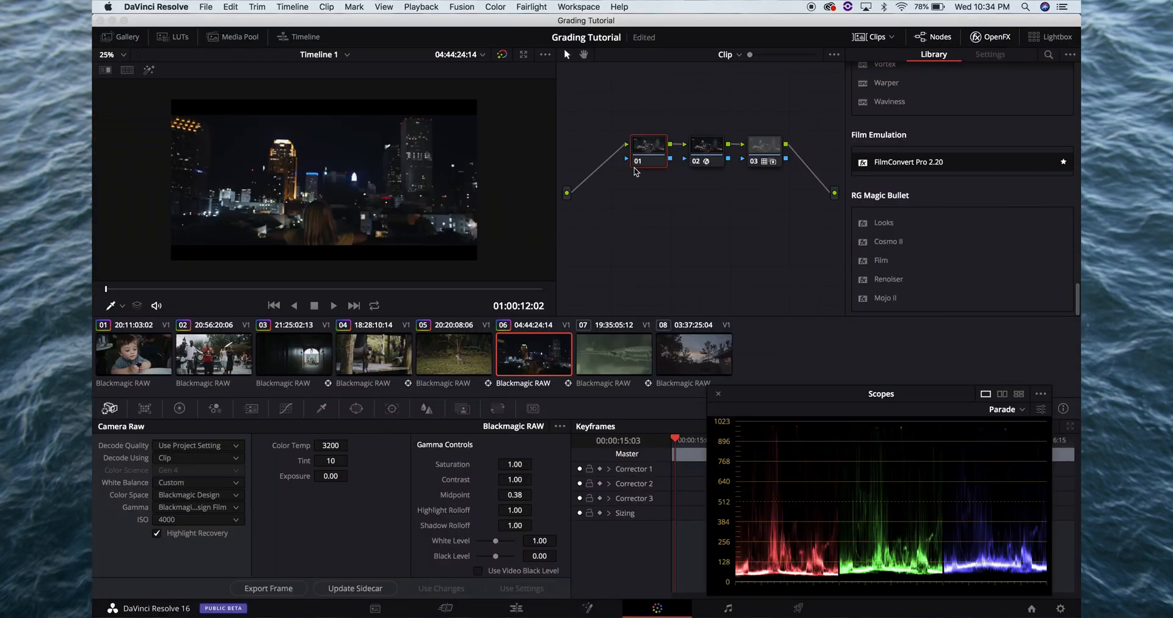
{"action": "left_click_drag", "start_coordinate": [329, 476], "coordinate": [378, 467]}
{"action": "key", "text": "super+f"}
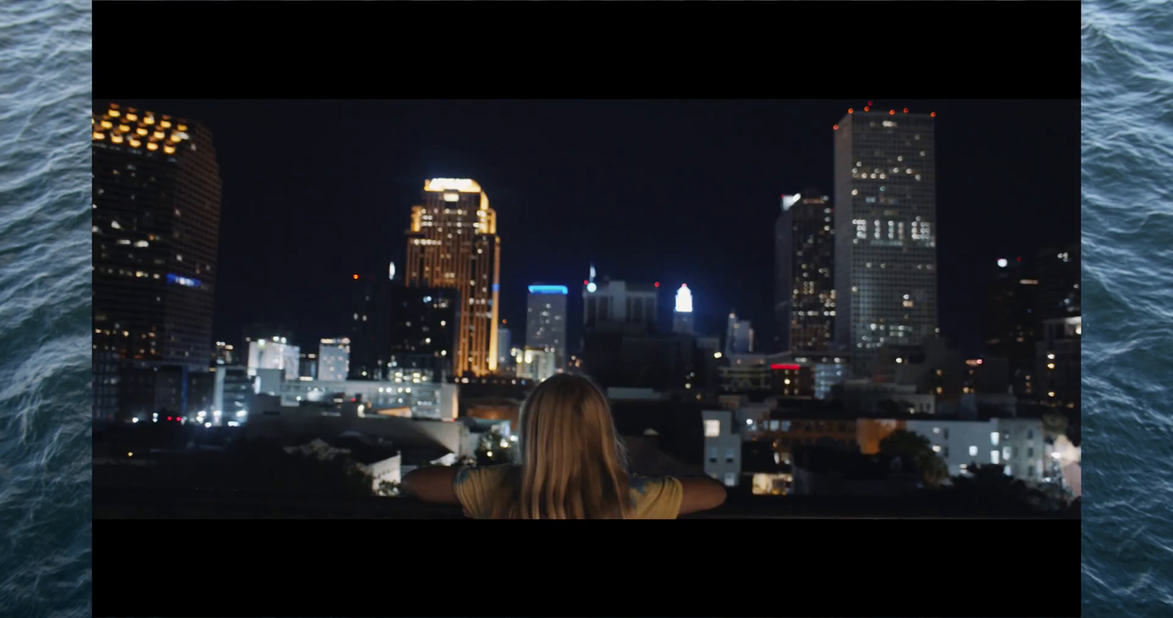
{"action": "key", "text": "super+f"}
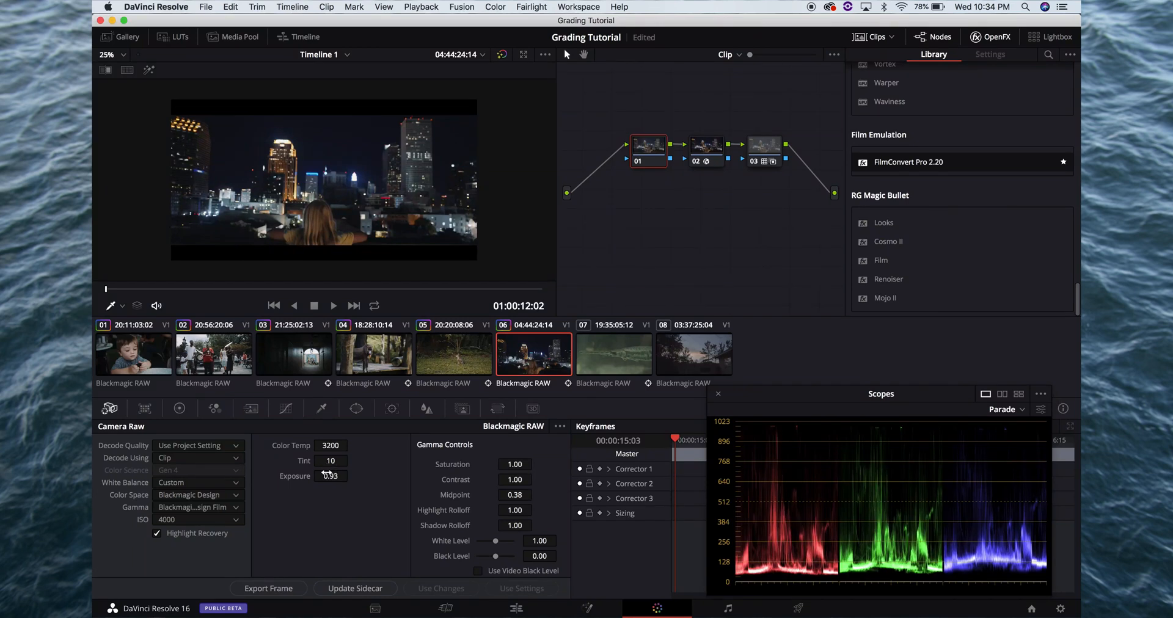
{"action": "key", "text": "super+f"}
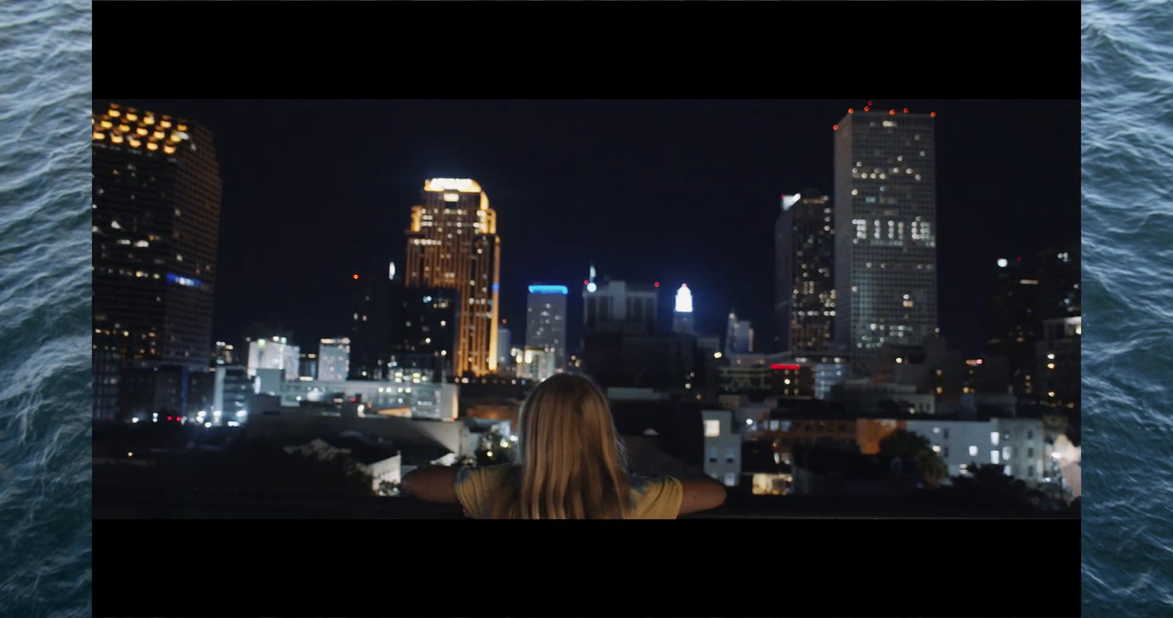
{"action": "key", "text": "super+f"}
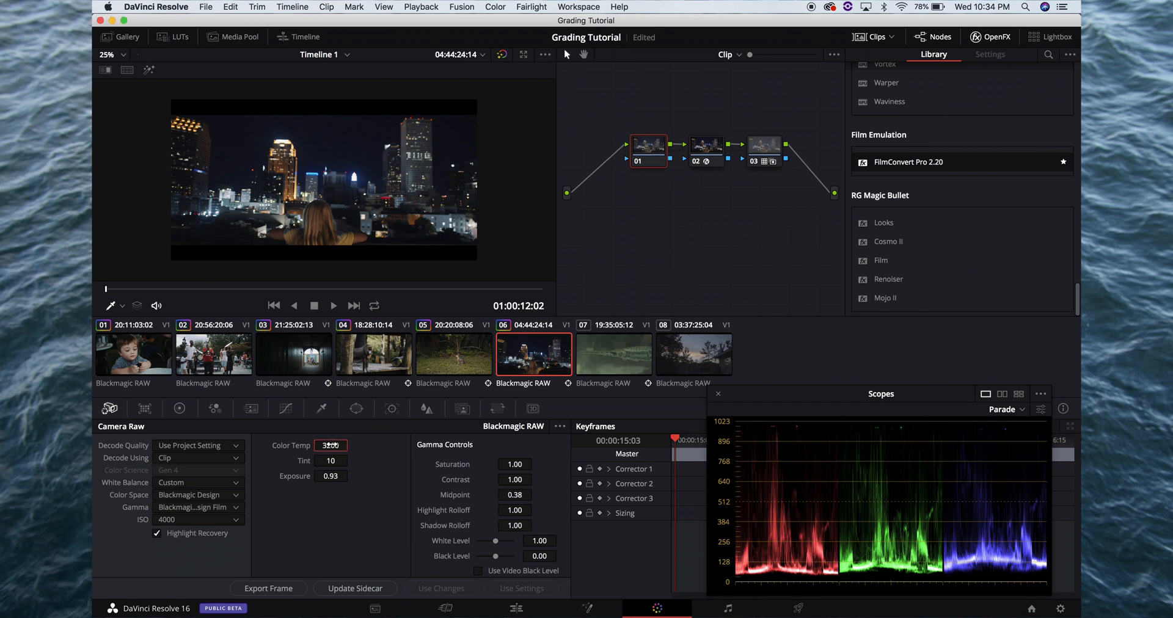
Set clip 06's camera raw color temperature to 3000 and check the frame full screen
{"action": "left_click_drag", "start_coordinate": [331, 445], "coordinate": [334, 449]}
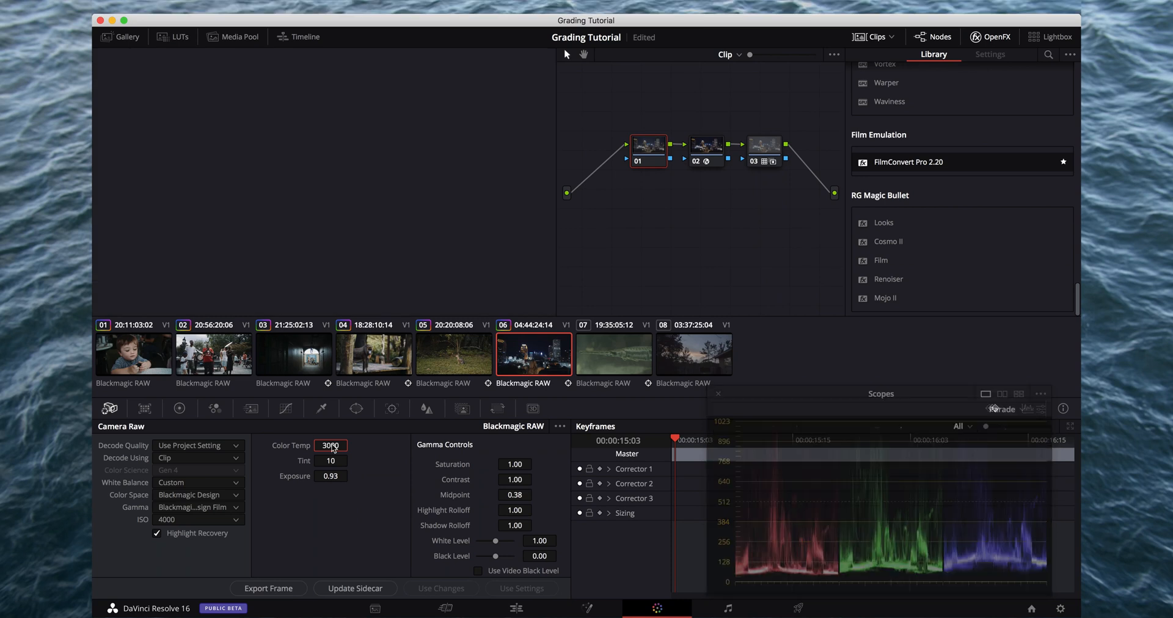
{"action": "key", "text": "super+f"}
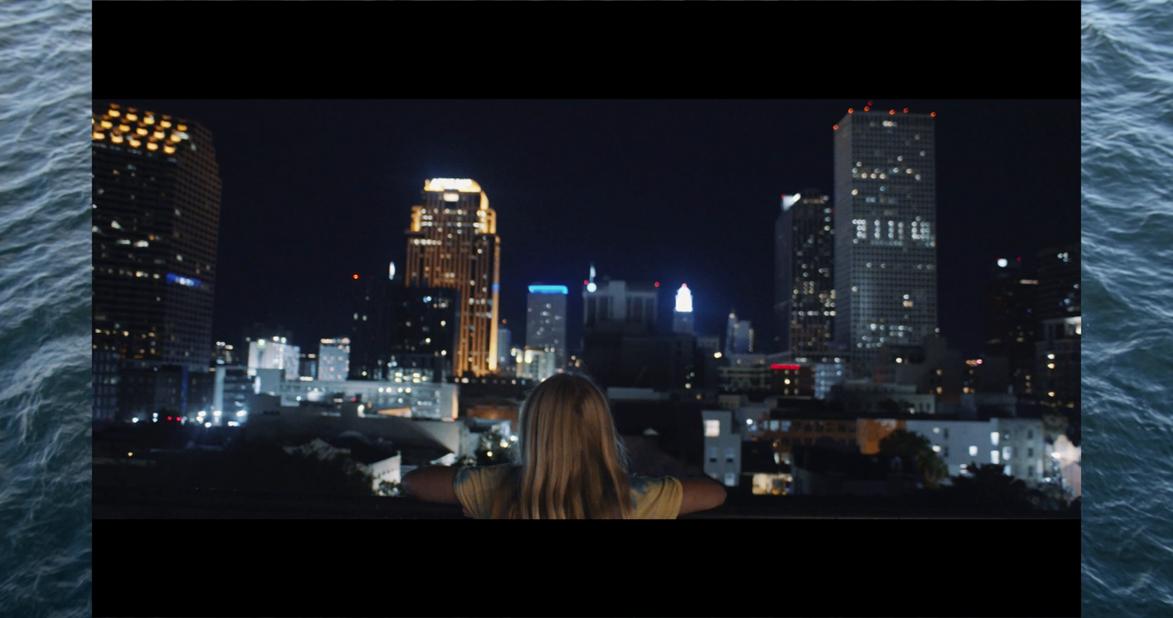
{"action": "key", "text": "super+f"}
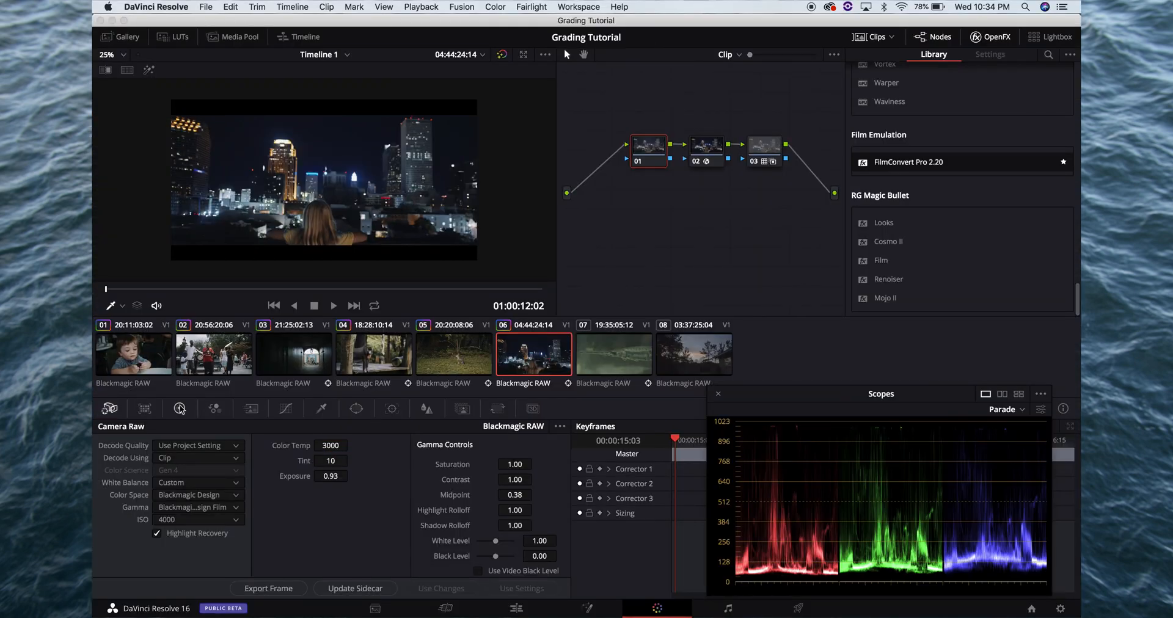
Set the lift of clip 06's node 01 to -0.02, checking the frame full screen
{"action": "left_click", "coordinate": [179, 409]}
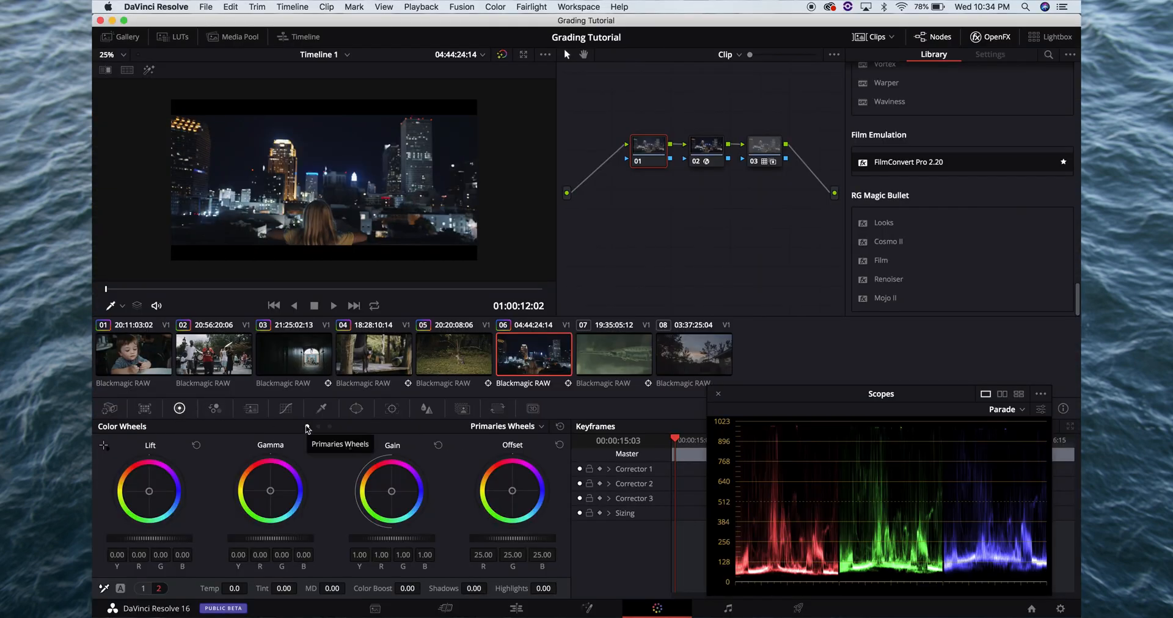
{"action": "left_click_drag", "start_coordinate": [154, 538], "coordinate": [146, 538]}
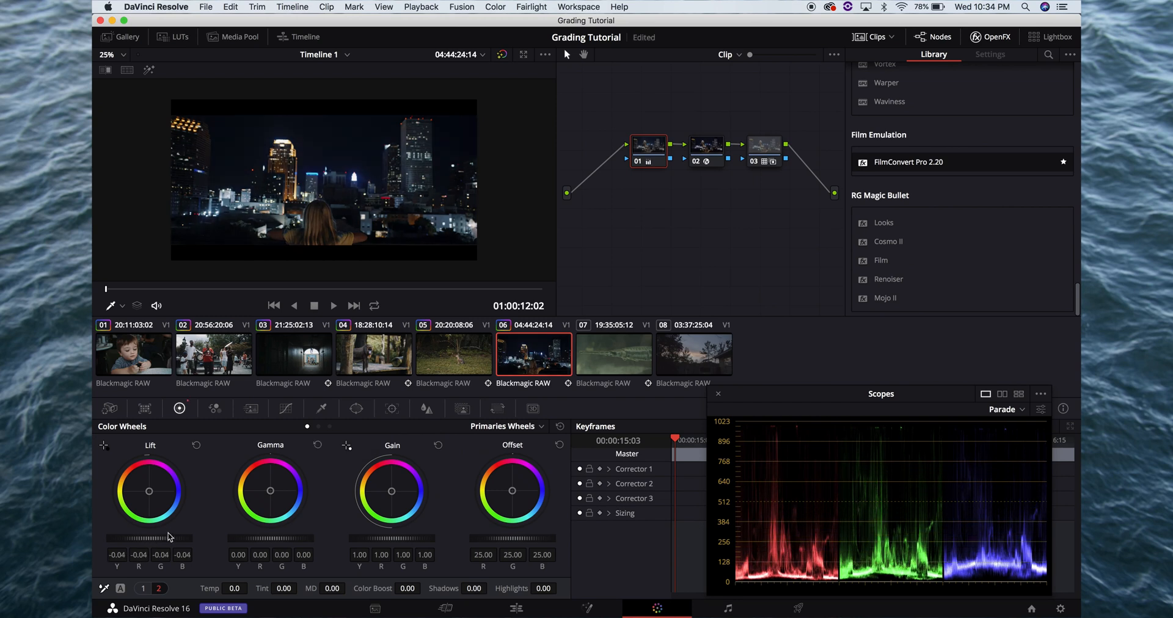
{"action": "double_click", "coordinate": [170, 538]}
{"action": "left_click_drag", "start_coordinate": [169, 538], "coordinate": [130, 534]}
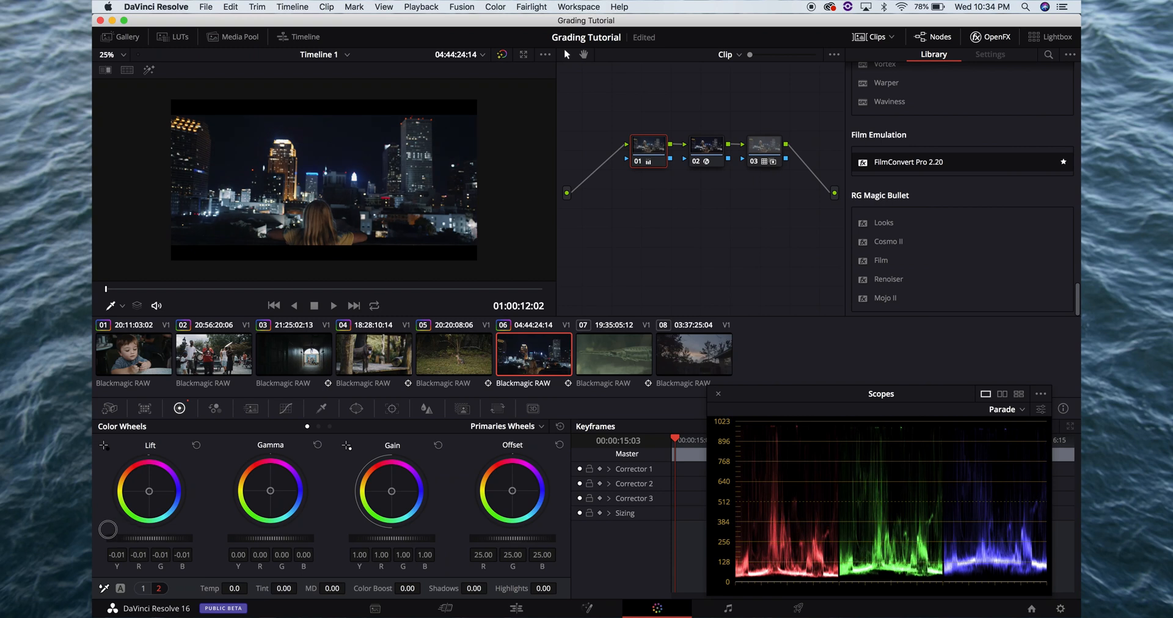
{"action": "key", "text": "super+f"}
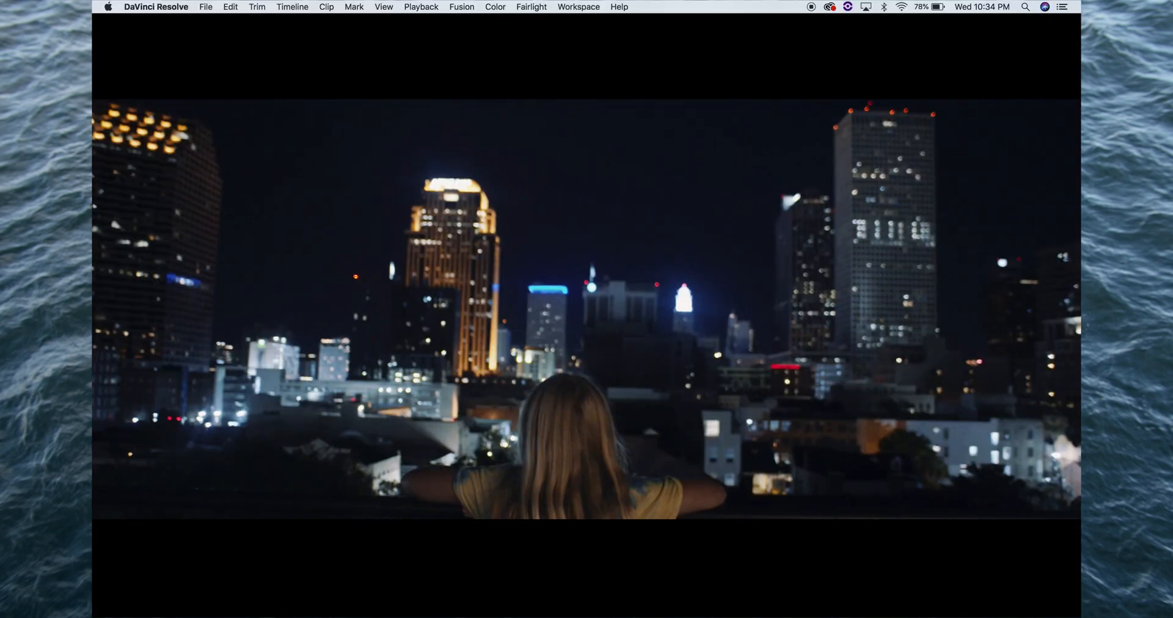
{"action": "key", "text": "super+f"}
Raise node 01's gamma to 0.01 and its gain to 1.10, checking the frame full screen
{"action": "left_click_drag", "start_coordinate": [249, 538], "coordinate": [275, 538]}
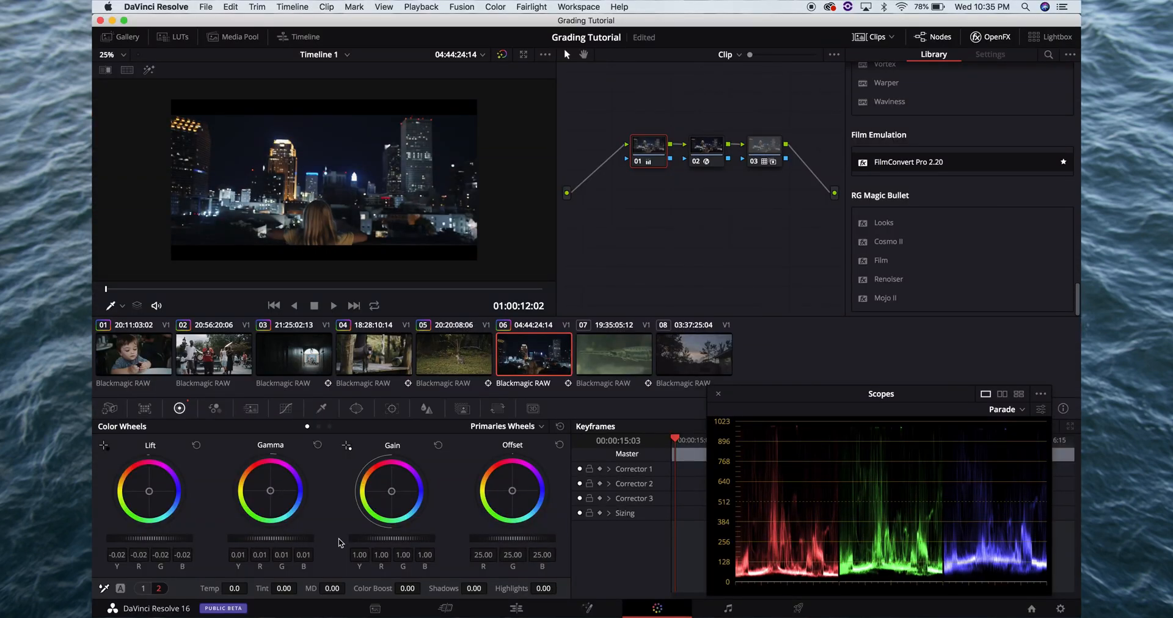
{"action": "left_click_drag", "start_coordinate": [394, 538], "coordinate": [436, 534]}
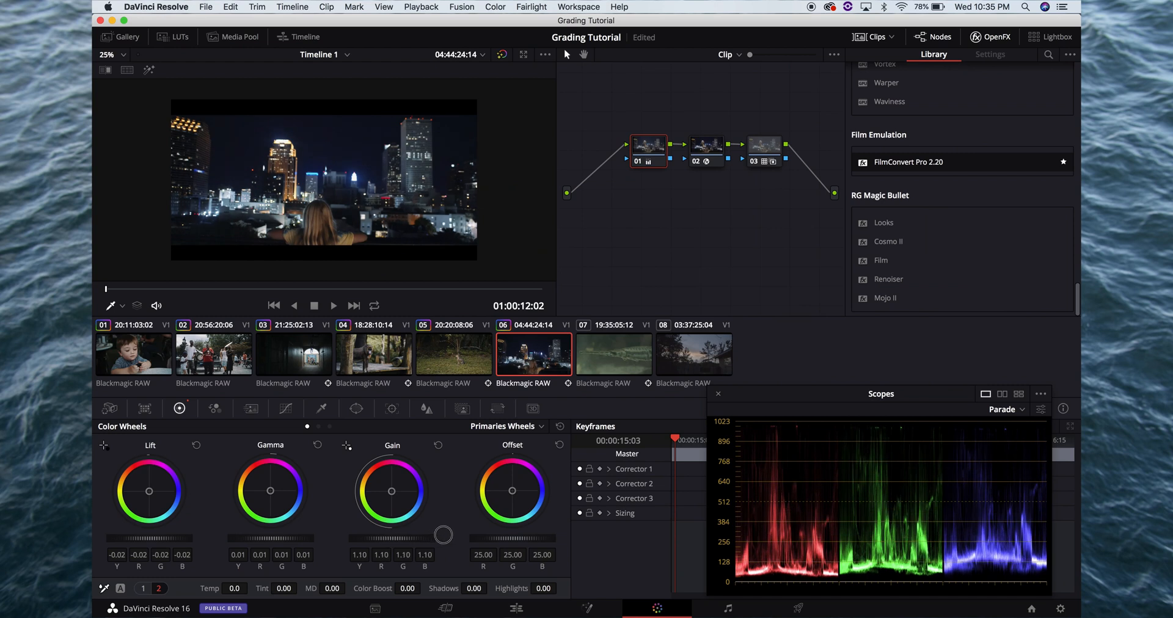
{"action": "key", "text": "super+f"}
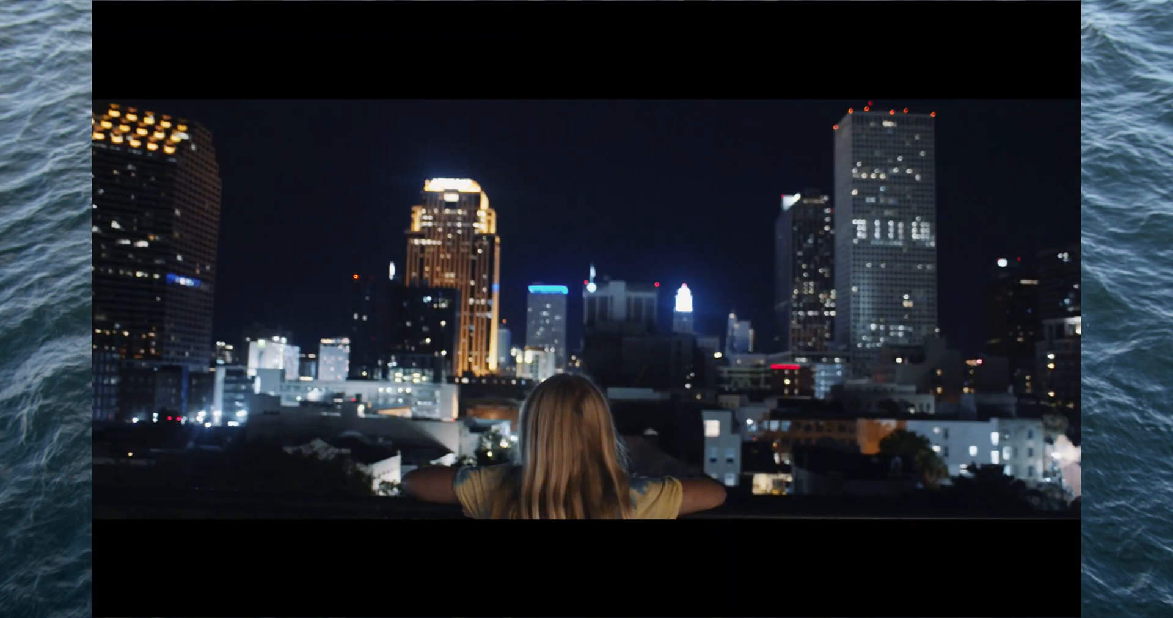
{"action": "key", "text": "super+f"}
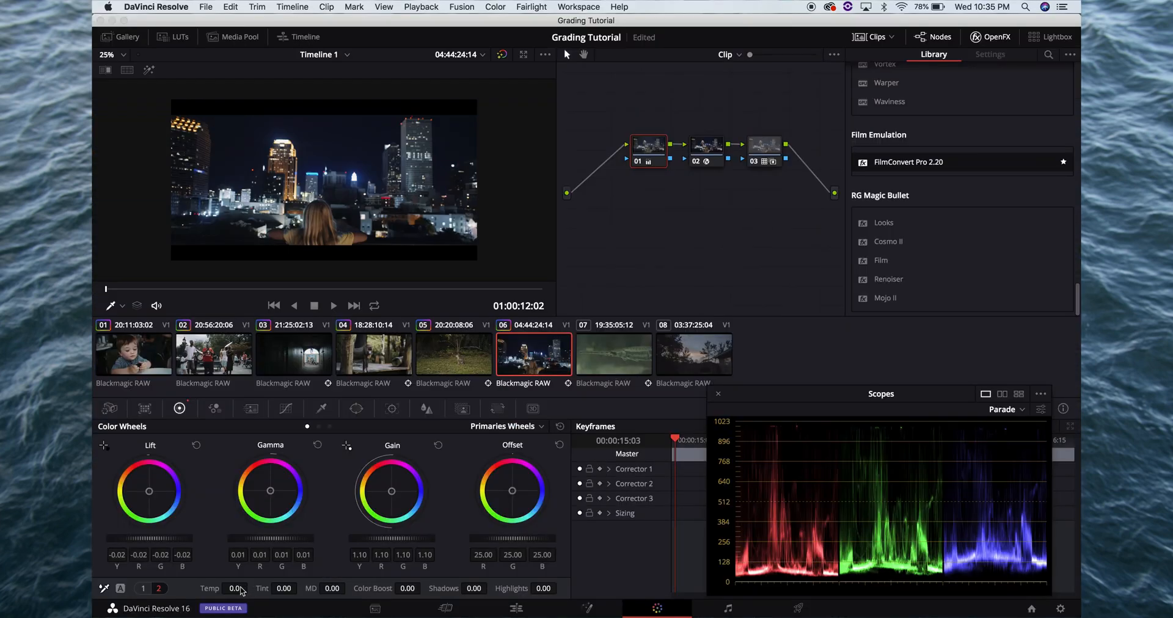
Cool node 01's primaries temperature to -110.0 and raise its gain to 1.13, checking the frame full screen between adjustments
{"action": "left_click_drag", "start_coordinate": [240, 591], "coordinate": [236, 588]}
{"action": "key", "text": "super+f"}
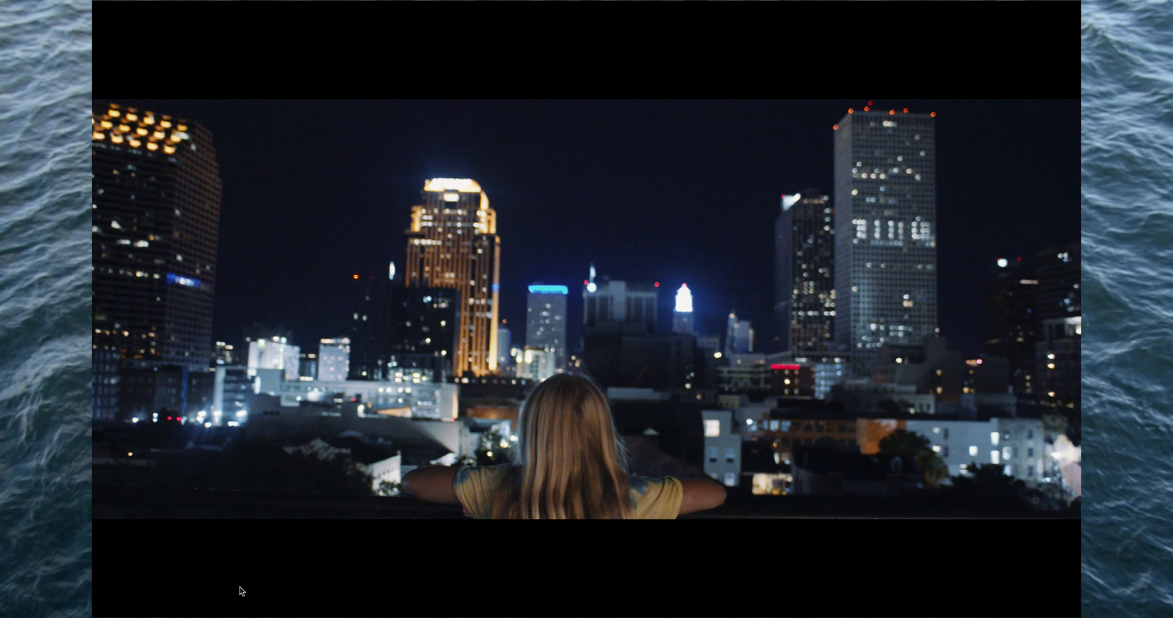
{"action": "key", "text": "super+f"}
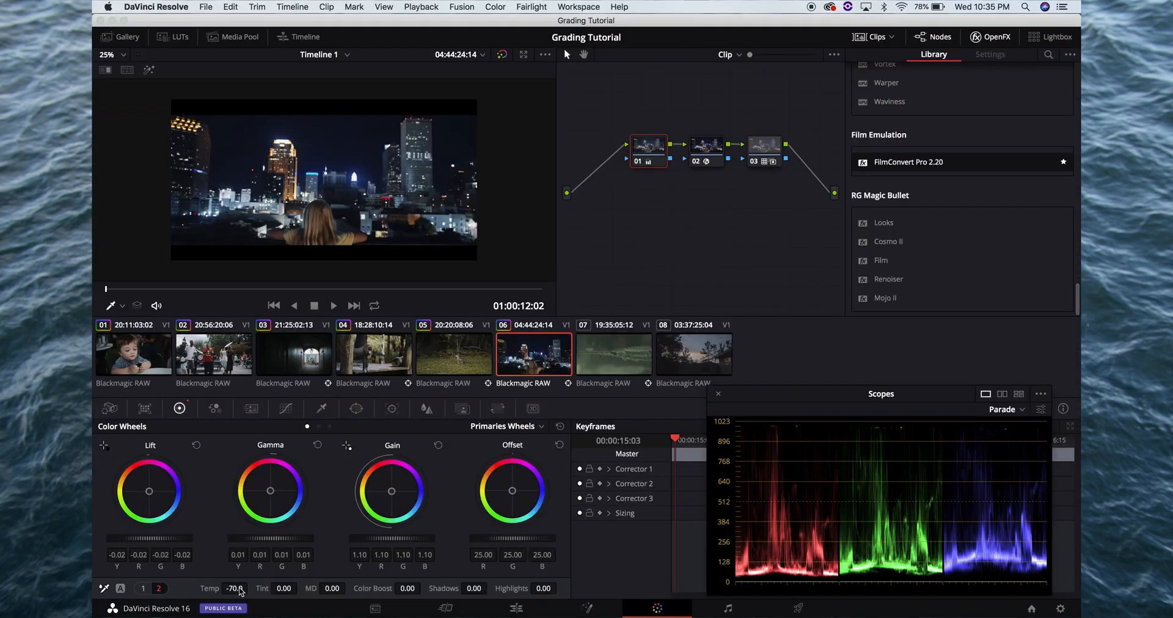
{"action": "key", "text": "super+f"}
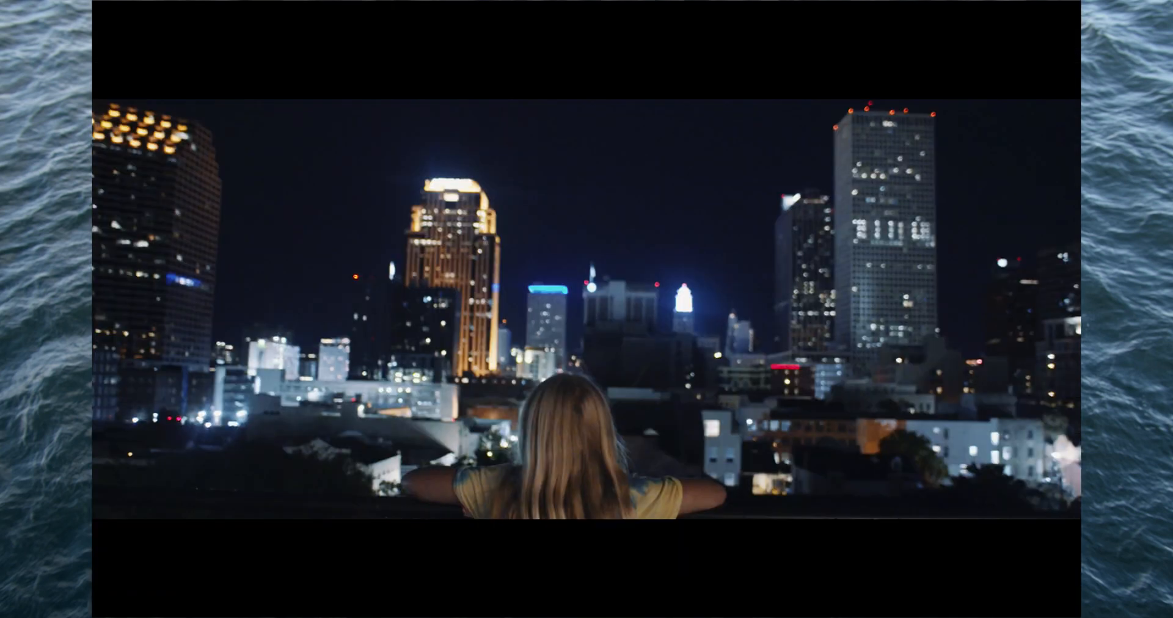
{"action": "mouse_move", "coordinate": [516, 505]}
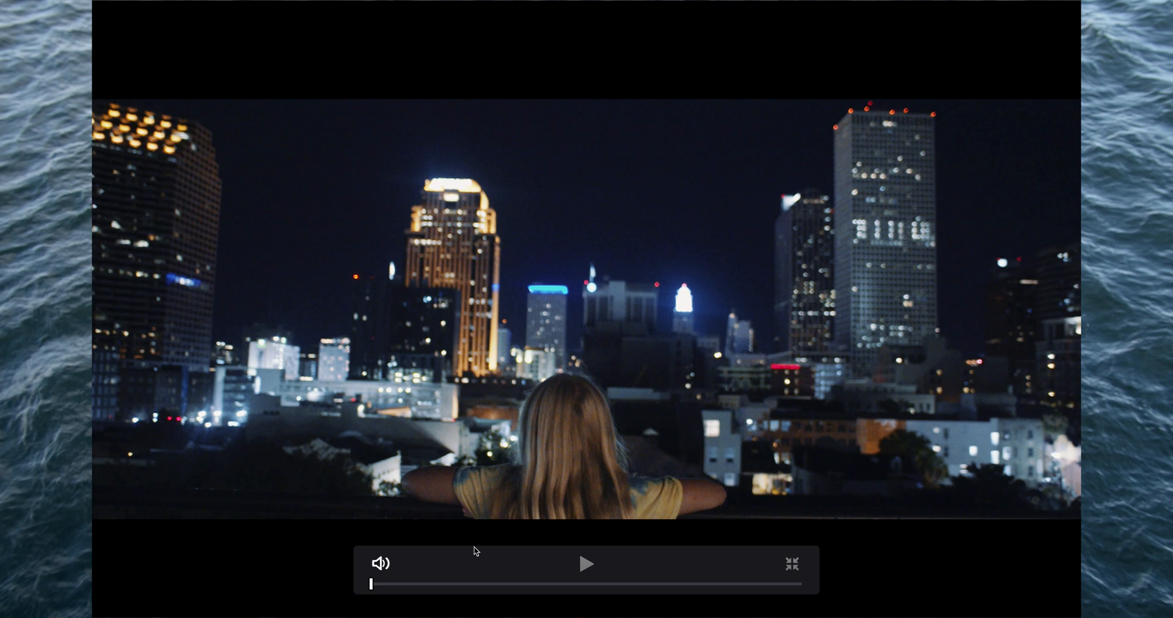
{"action": "key", "text": "super+f"}
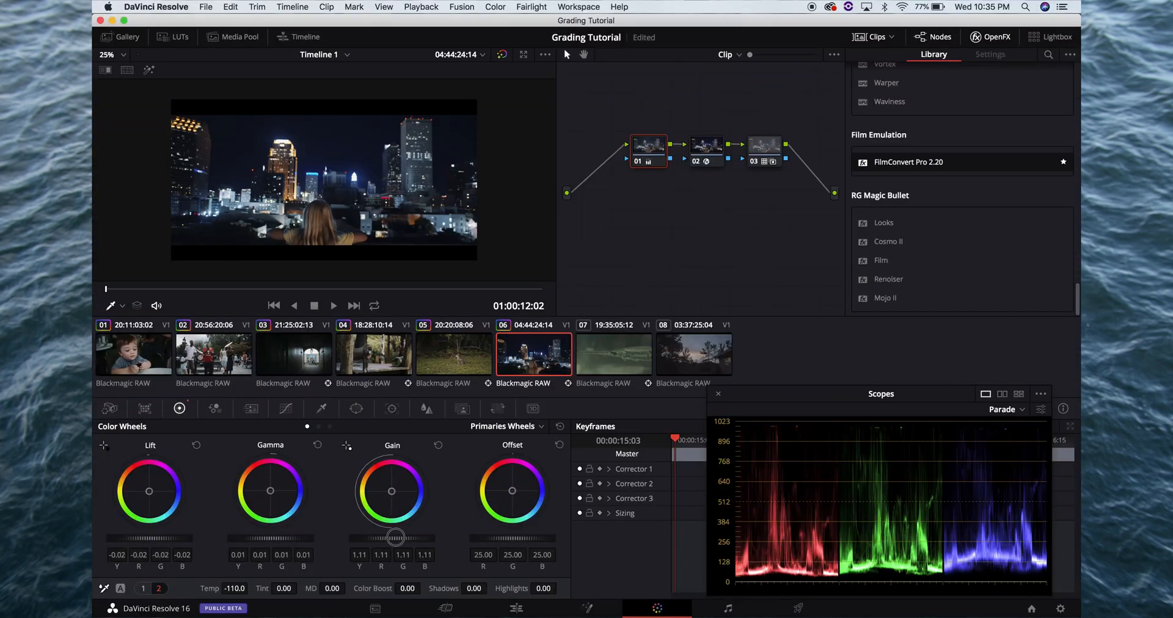
{"action": "key", "text": "super+f"}
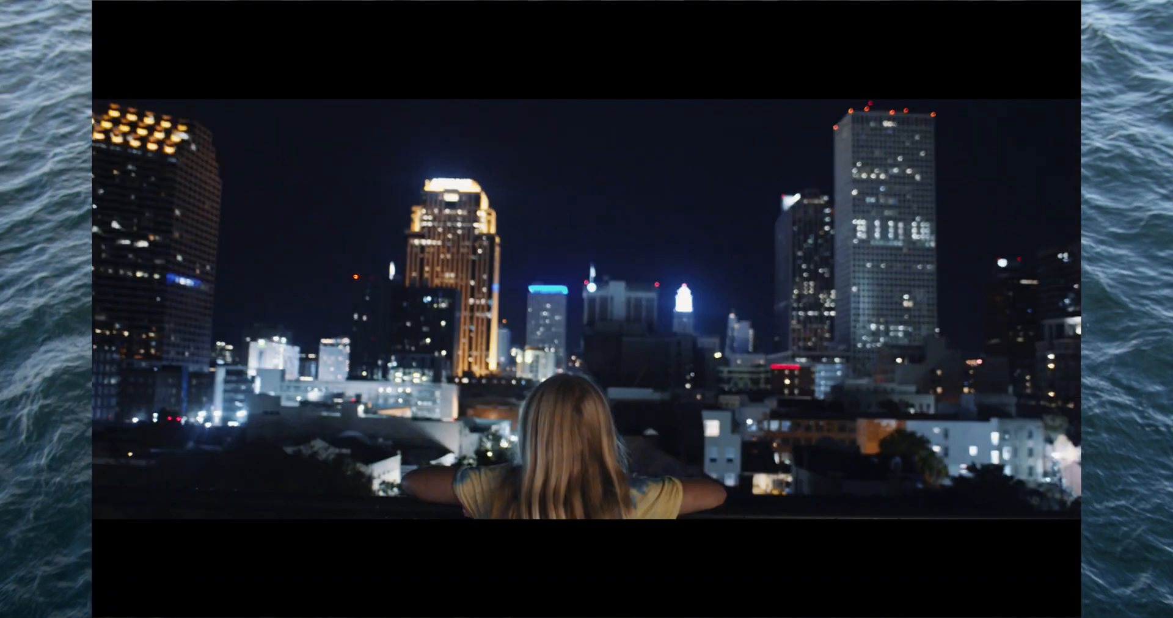
{"action": "key", "text": "super+f"}
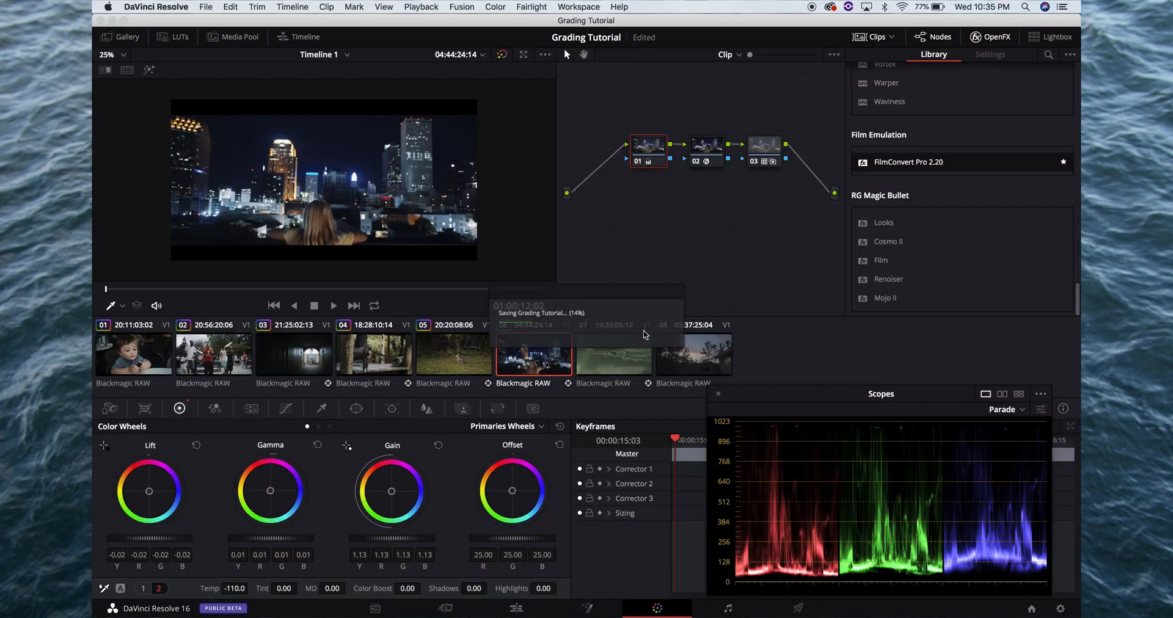
Add a serial node after clip 06's node 03
{"action": "left_click", "coordinate": [767, 153]}
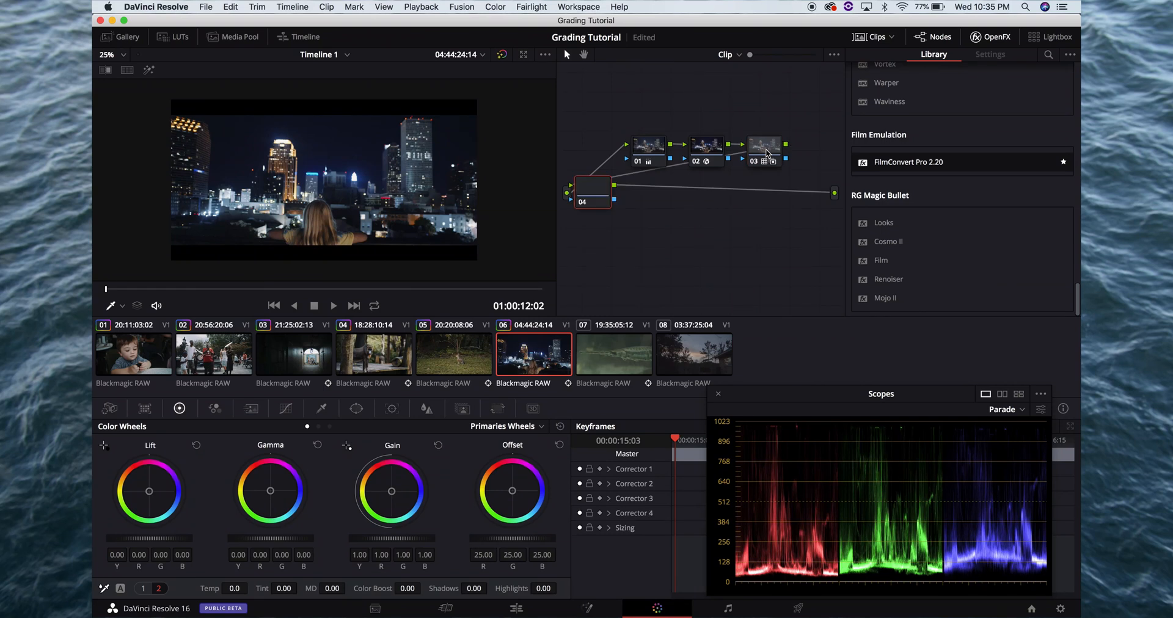
{"action": "key", "text": "alt+o"}
{"action": "key", "text": "Delete"}
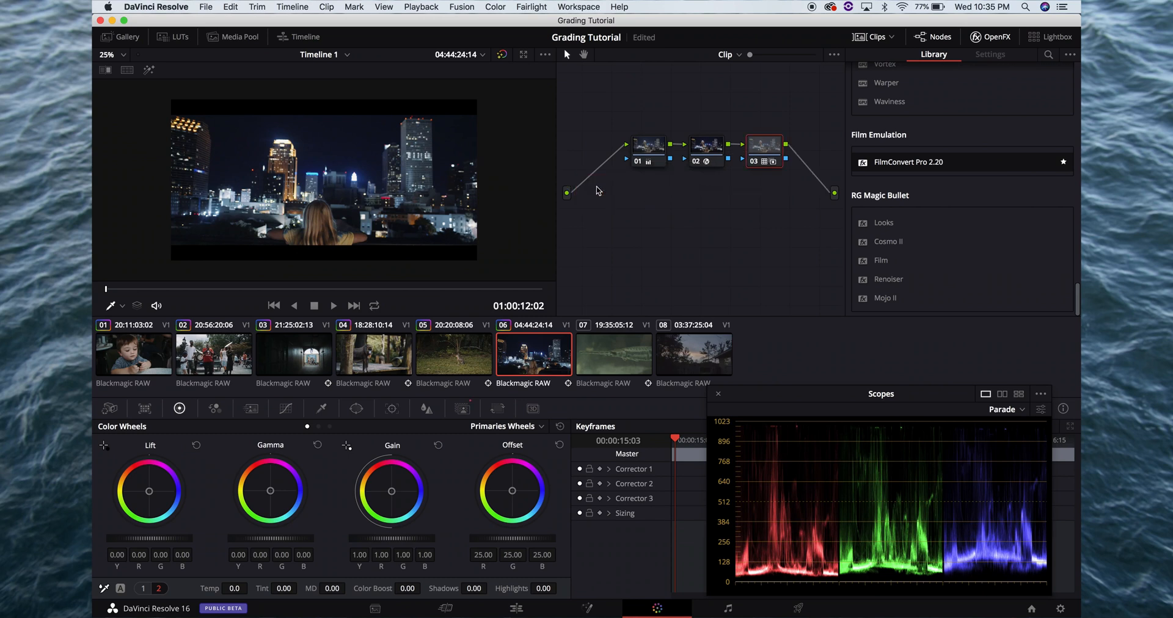
{"action": "key", "text": "super+z"}
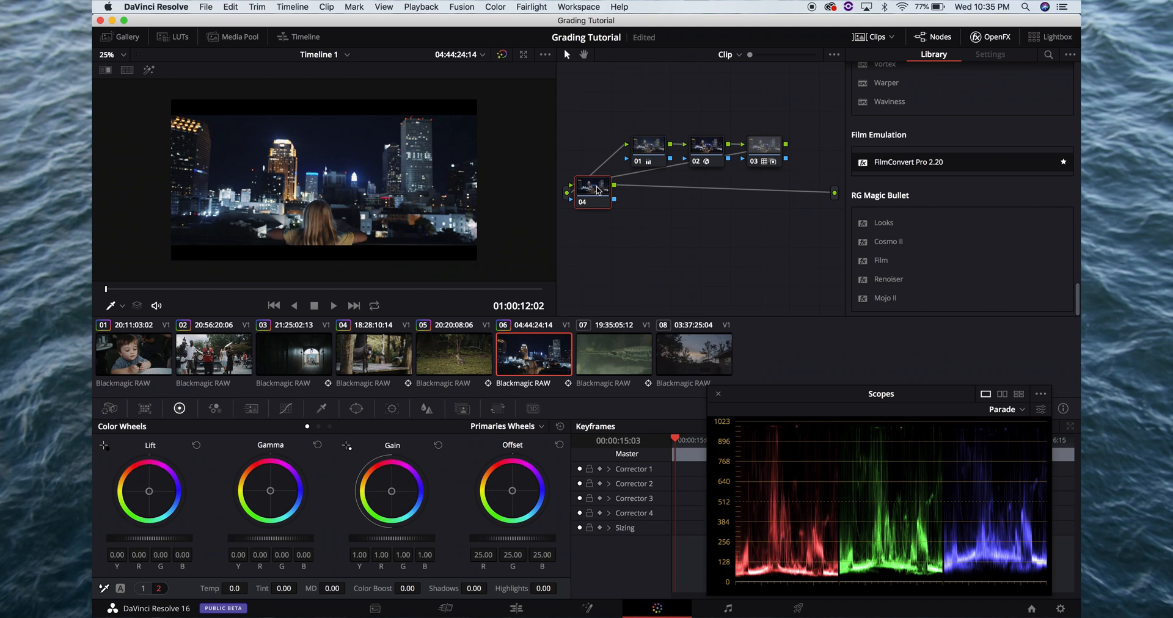
Set the temporal noise reduction of clip 06's node 04 to 3 frames
{"action": "left_click", "coordinate": [251, 411]}
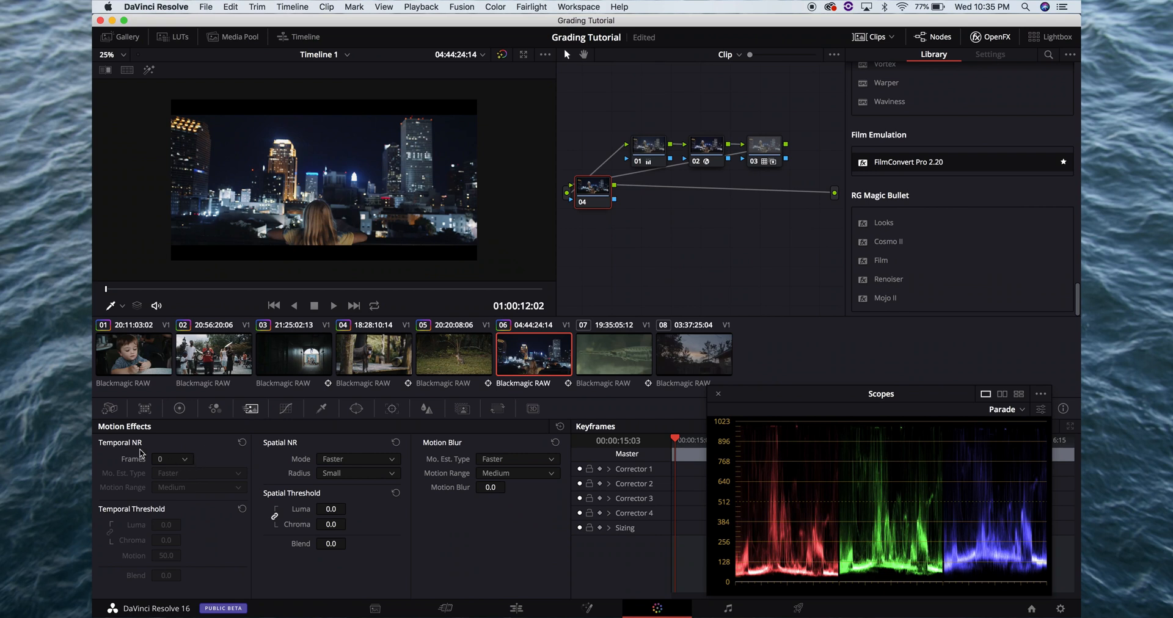
{"action": "left_click", "coordinate": [175, 459]}
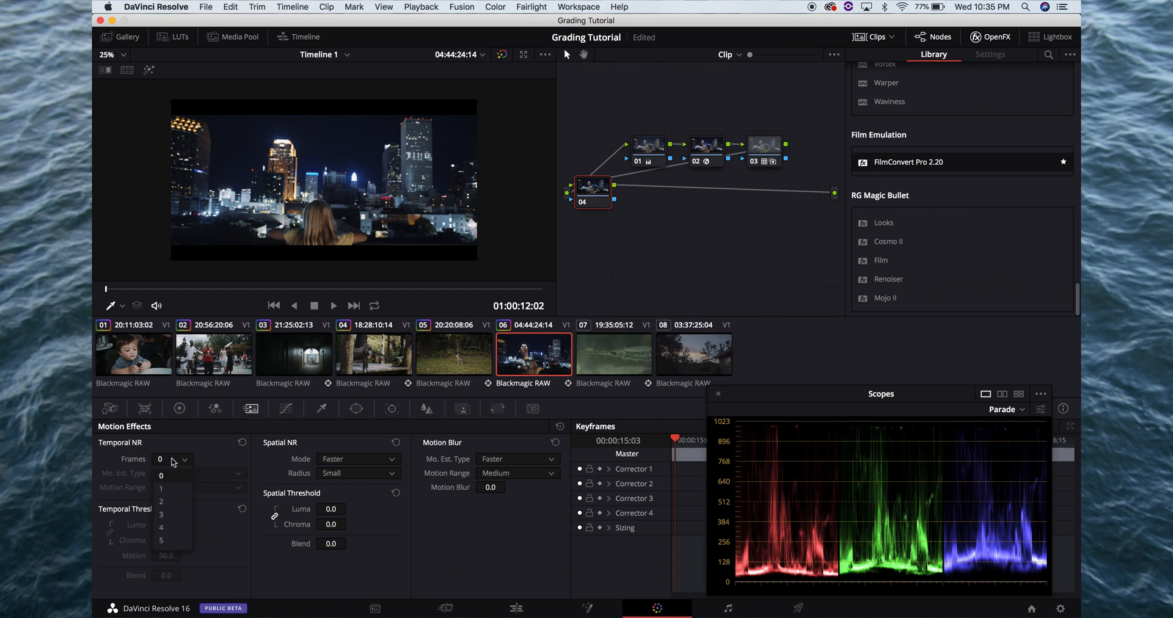
{"action": "left_click", "coordinate": [172, 515]}
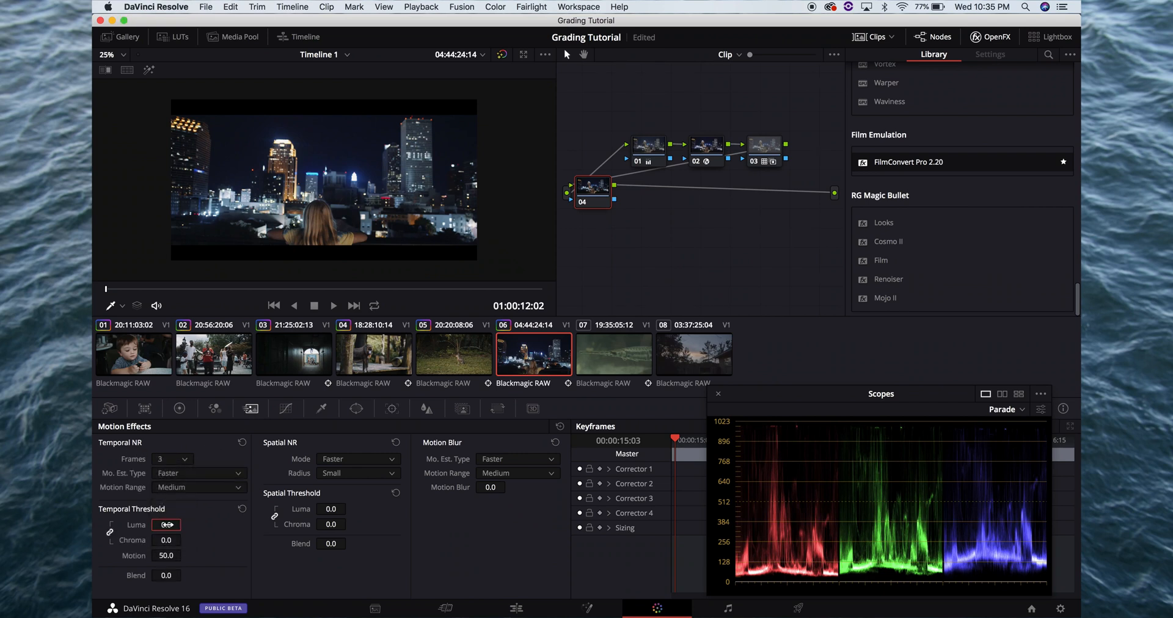
Set node 04's temporal luma and chroma thresholds to 15.0
{"action": "type", "text": "15"}
{"action": "key", "text": "Return"}
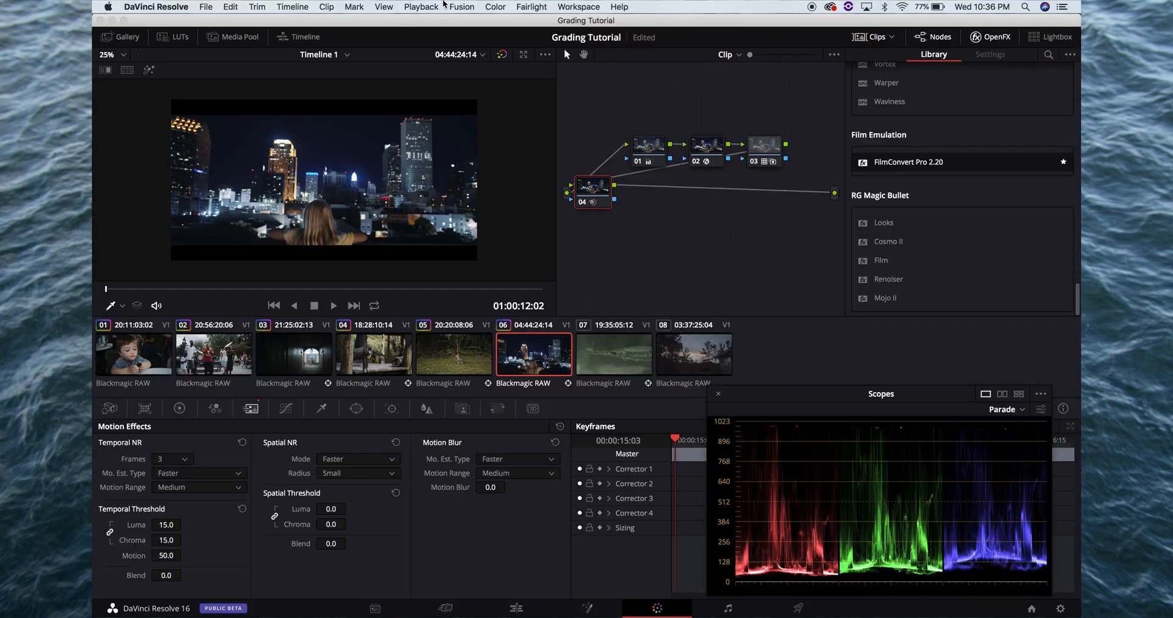
Change the playback proxy mode, check the denoised frame full screen and save the project
{"action": "left_click", "coordinate": [421, 6]}
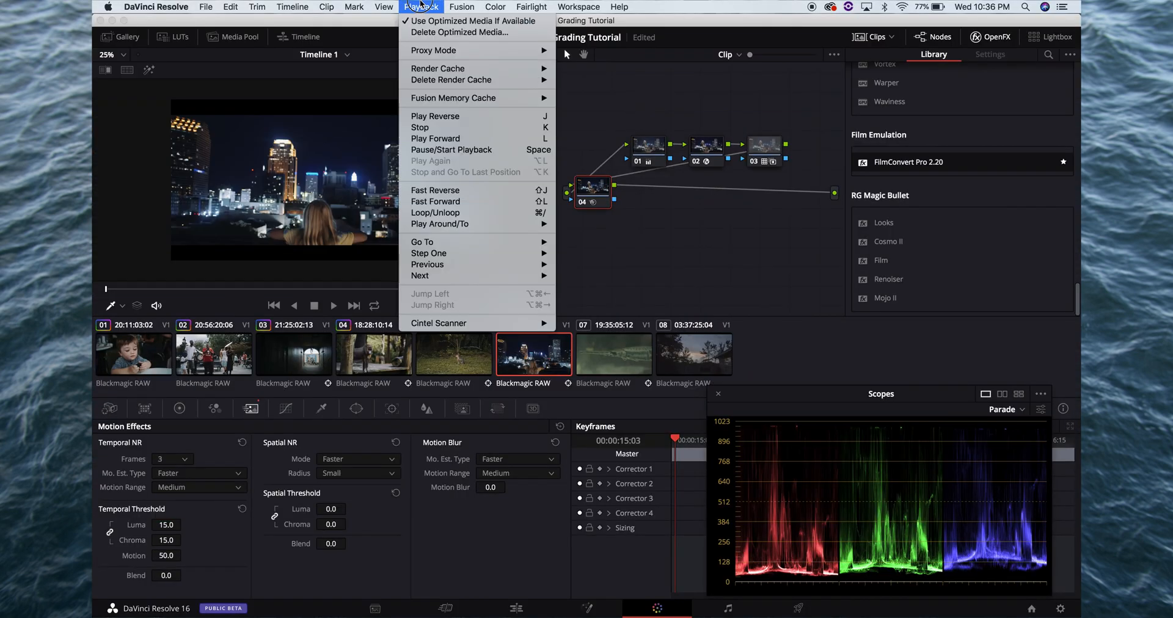
{"action": "mouse_move", "coordinate": [432, 52]}
{"action": "left_click", "coordinate": [574, 50]}
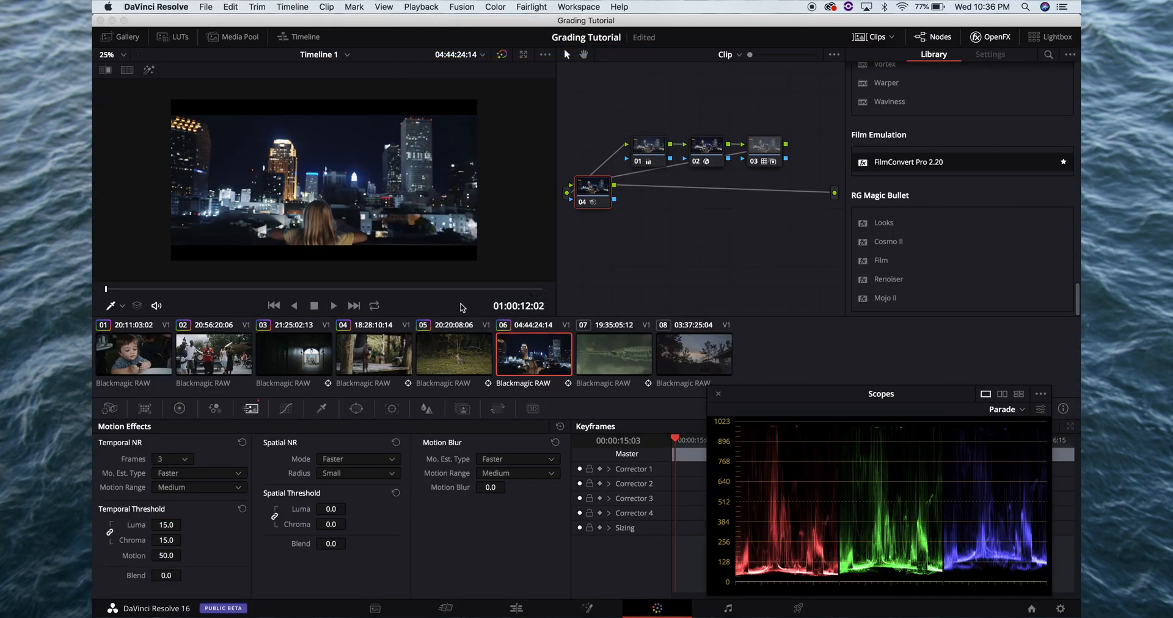
{"action": "key", "text": "super+f"}
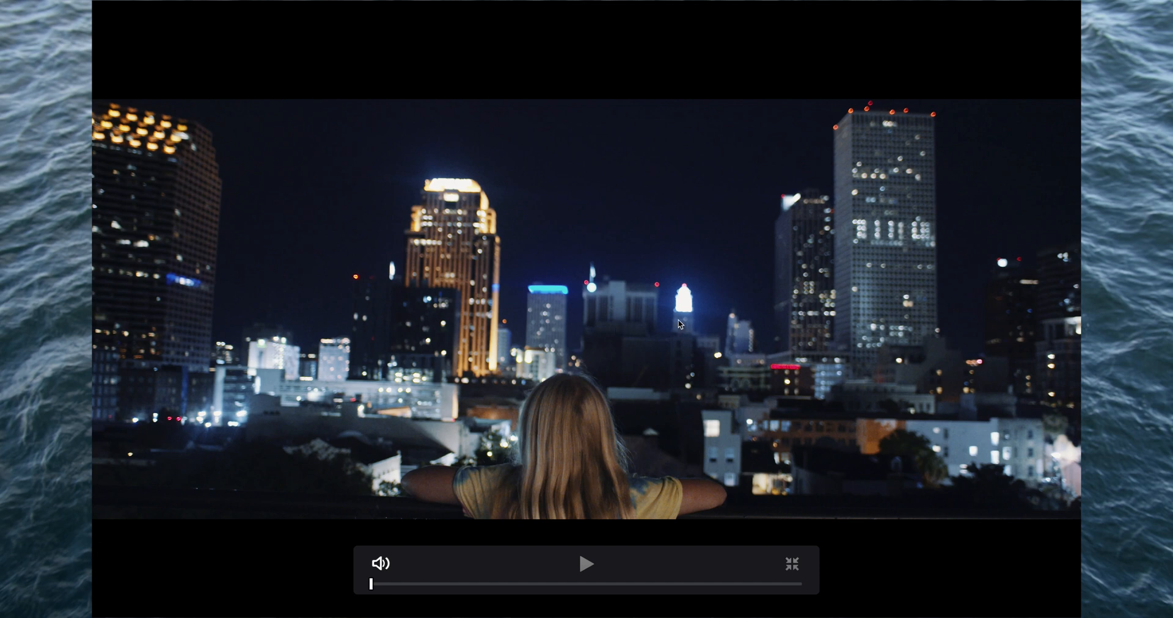
{"action": "key", "text": "Escape"}
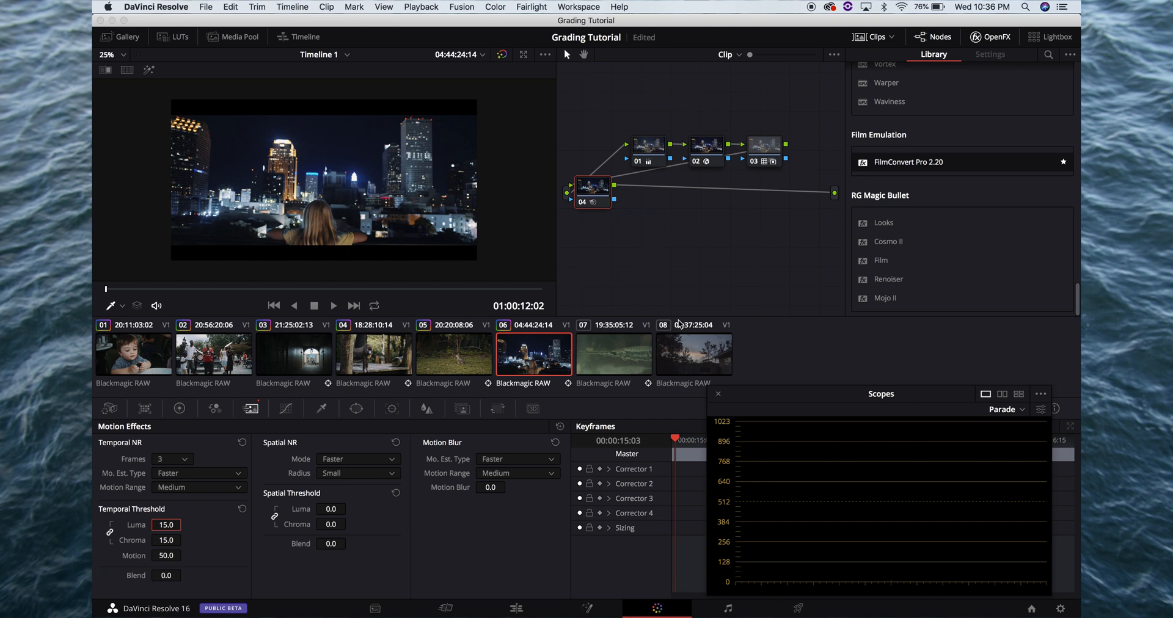
{"action": "key", "text": "super+s"}
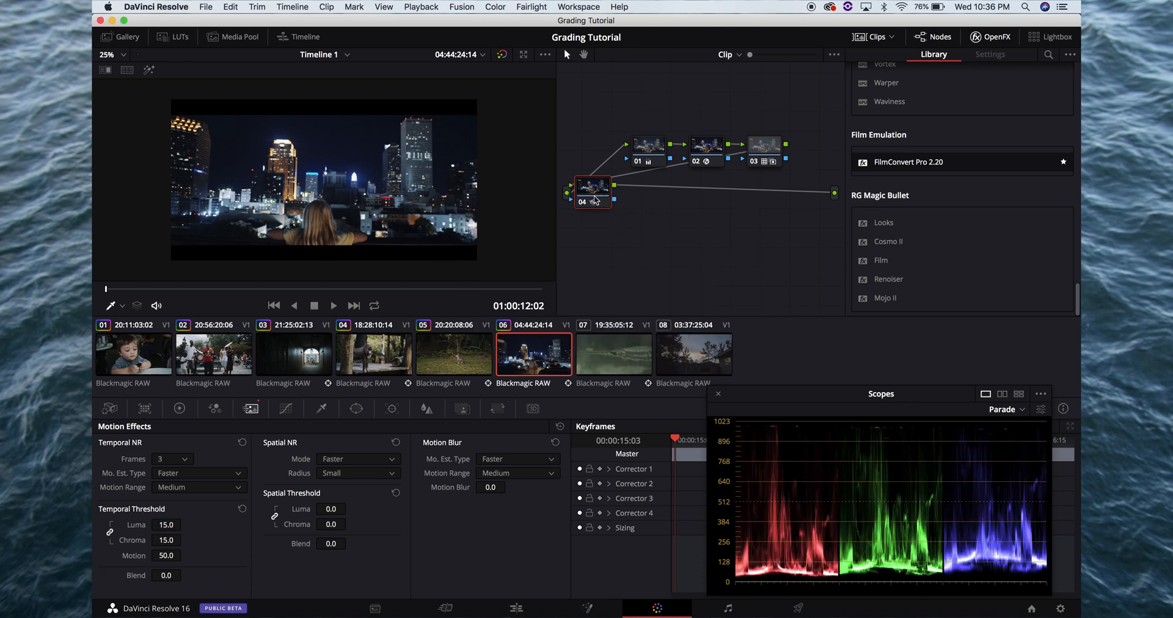
Disable noise reduction node 04 and add a serial node after node 01
{"action": "key", "text": "ctrl+d"}
{"action": "key", "text": "super+s"}
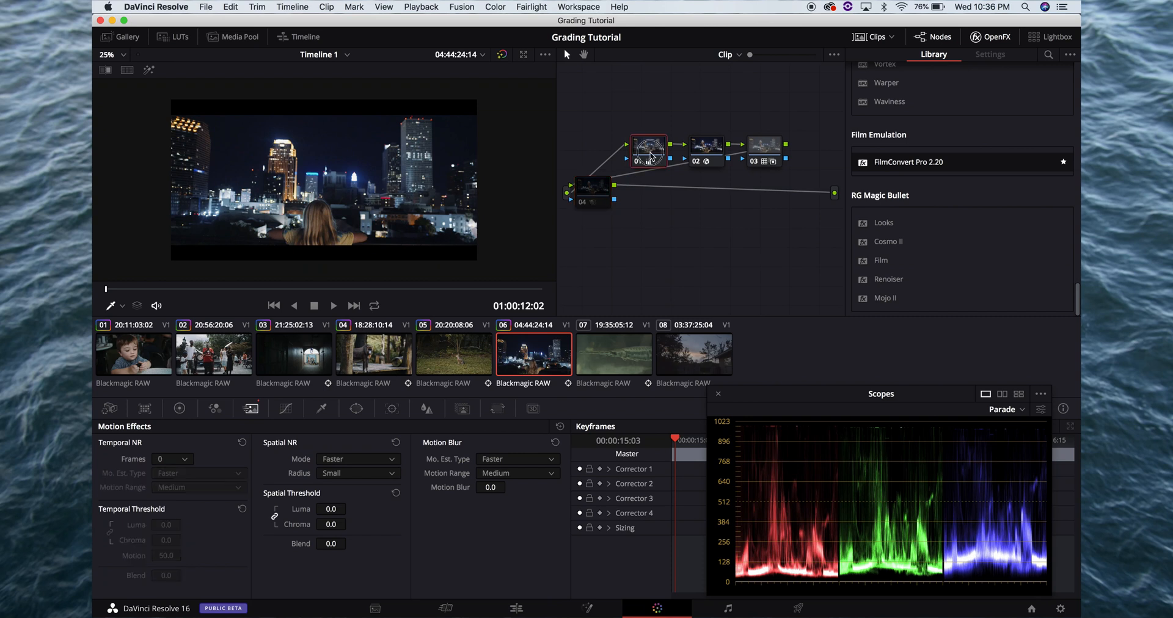
{"action": "key", "text": "alt+s"}
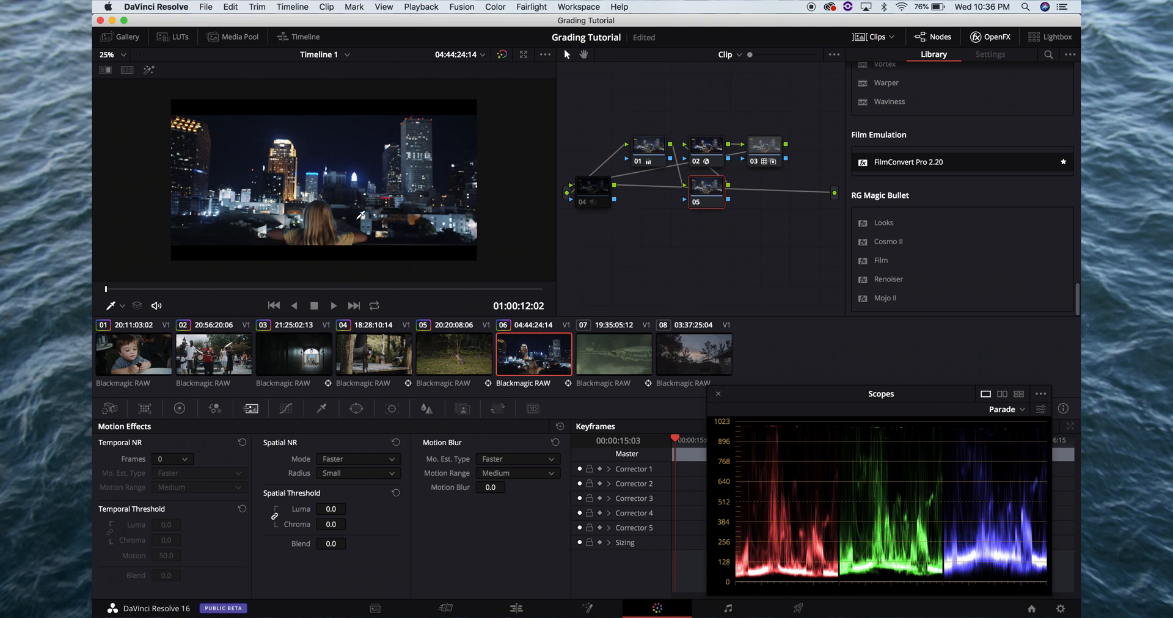
Draw a closed curve window on node 05 enclosing the skyline and sky while cutting around the girl's head and shoulders
{"action": "left_click", "coordinate": [181, 409]}
{"action": "left_click", "coordinate": [356, 408]}
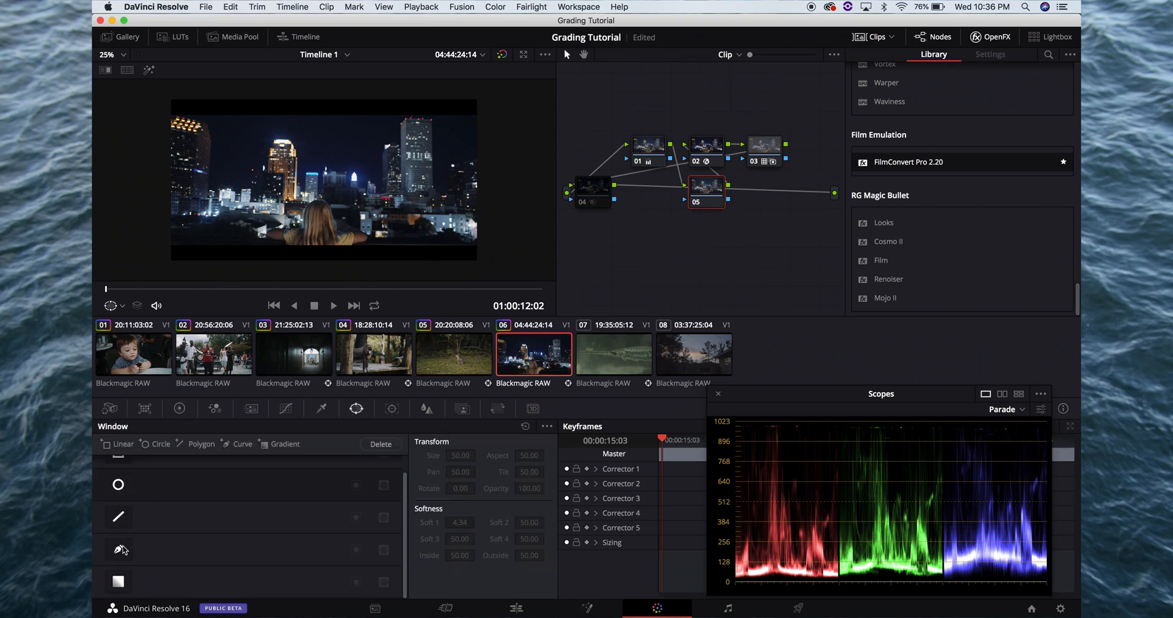
{"action": "left_click", "coordinate": [120, 549]}
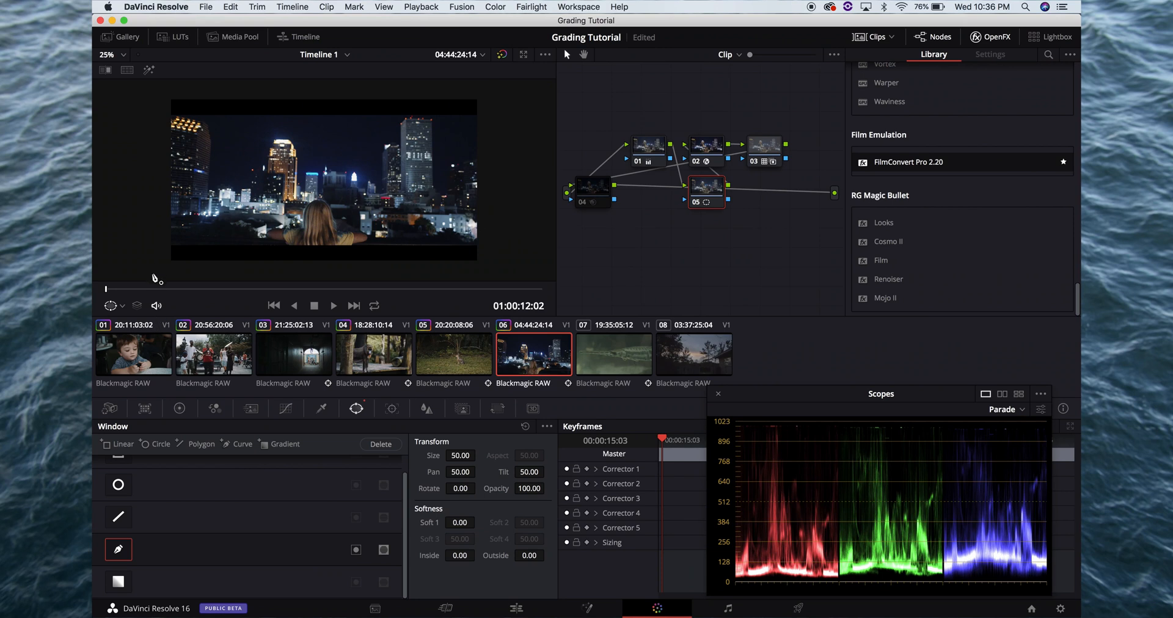
{"action": "left_click", "coordinate": [153, 267]}
{"action": "left_click", "coordinate": [148, 210]}
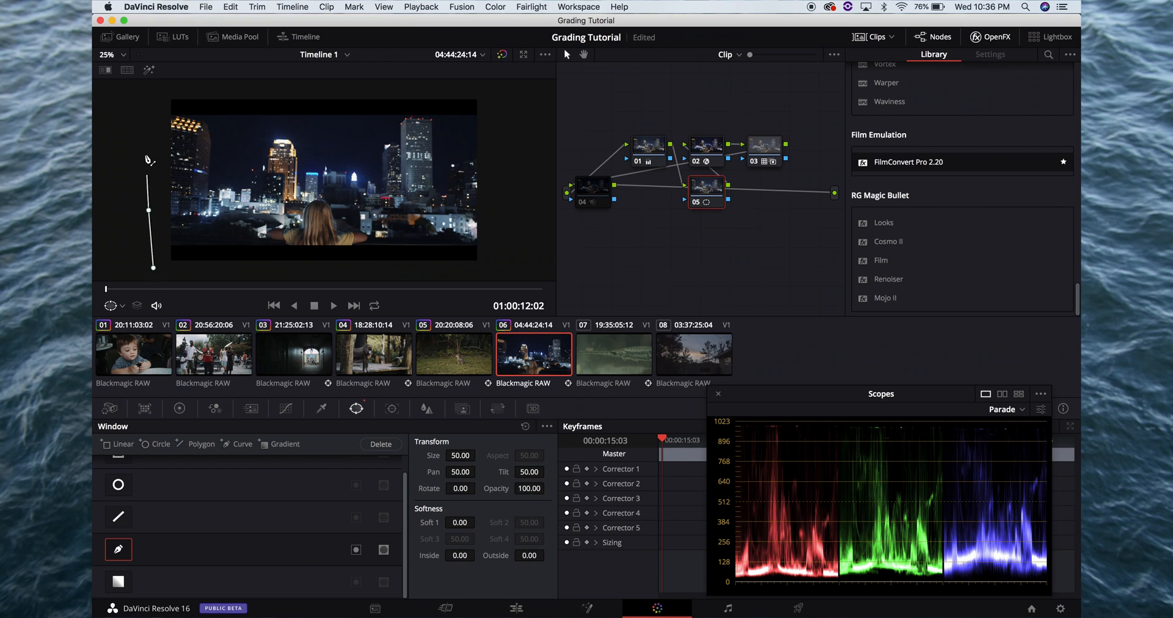
{"action": "left_click", "coordinate": [149, 117]}
{"action": "left_click", "coordinate": [166, 84]}
{"action": "left_click", "coordinate": [486, 85]}
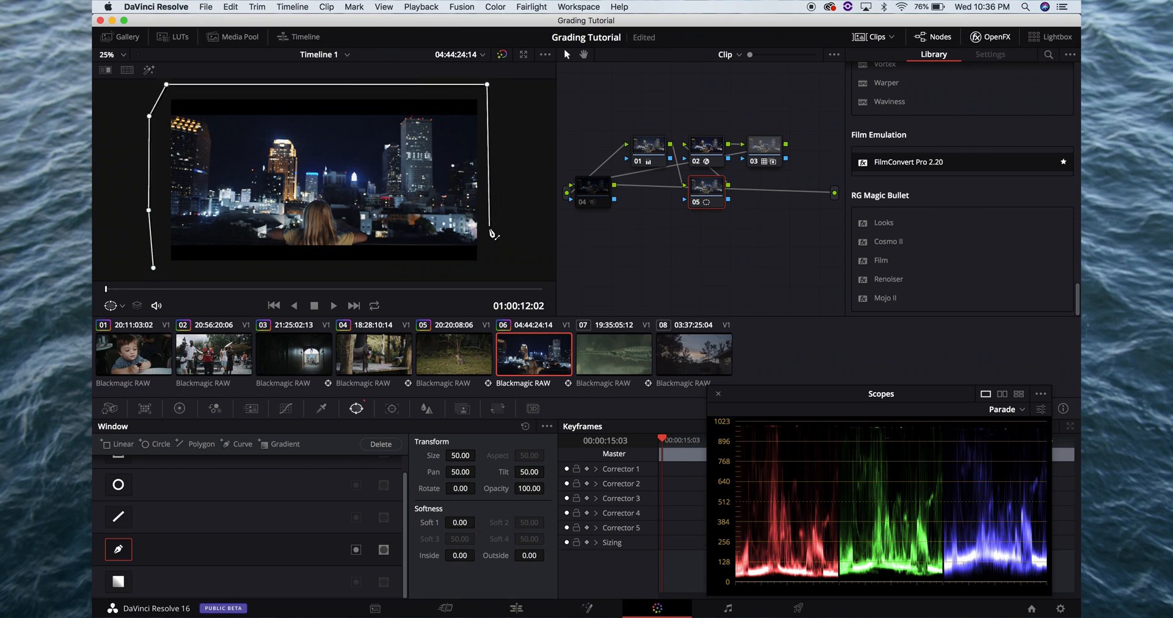
{"action": "left_click", "coordinate": [486, 263]}
{"action": "left_click", "coordinate": [392, 266]}
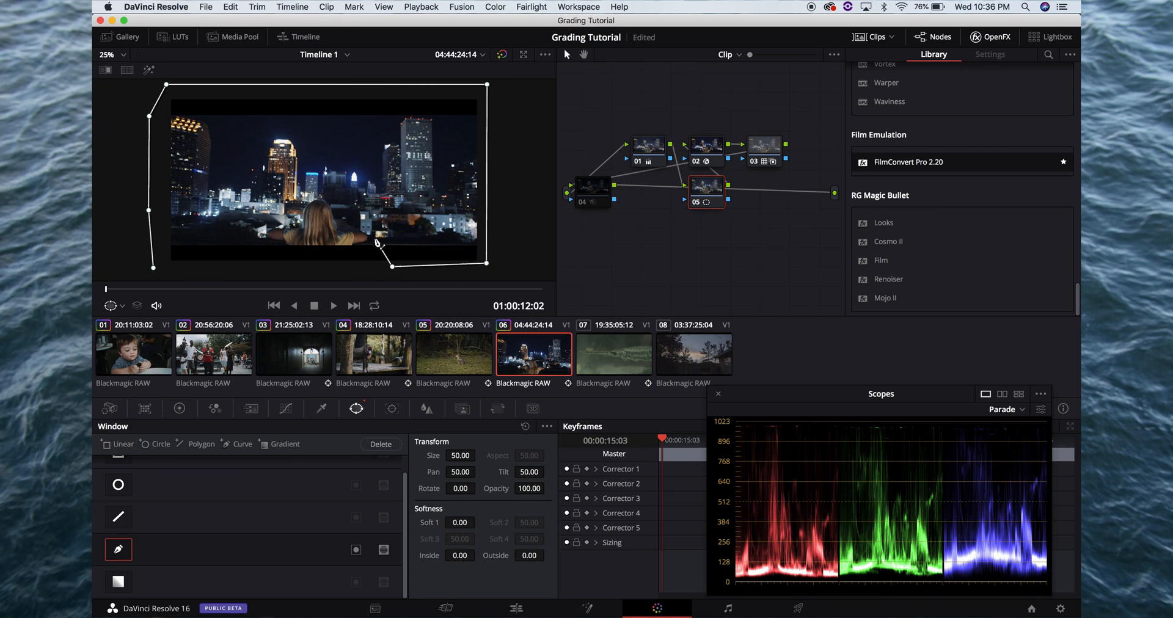
{"action": "left_click", "coordinate": [375, 233]}
{"action": "left_click", "coordinate": [356, 210]}
{"action": "left_click", "coordinate": [328, 195]}
{"action": "left_click", "coordinate": [297, 194]}
{"action": "left_click", "coordinate": [266, 204]}
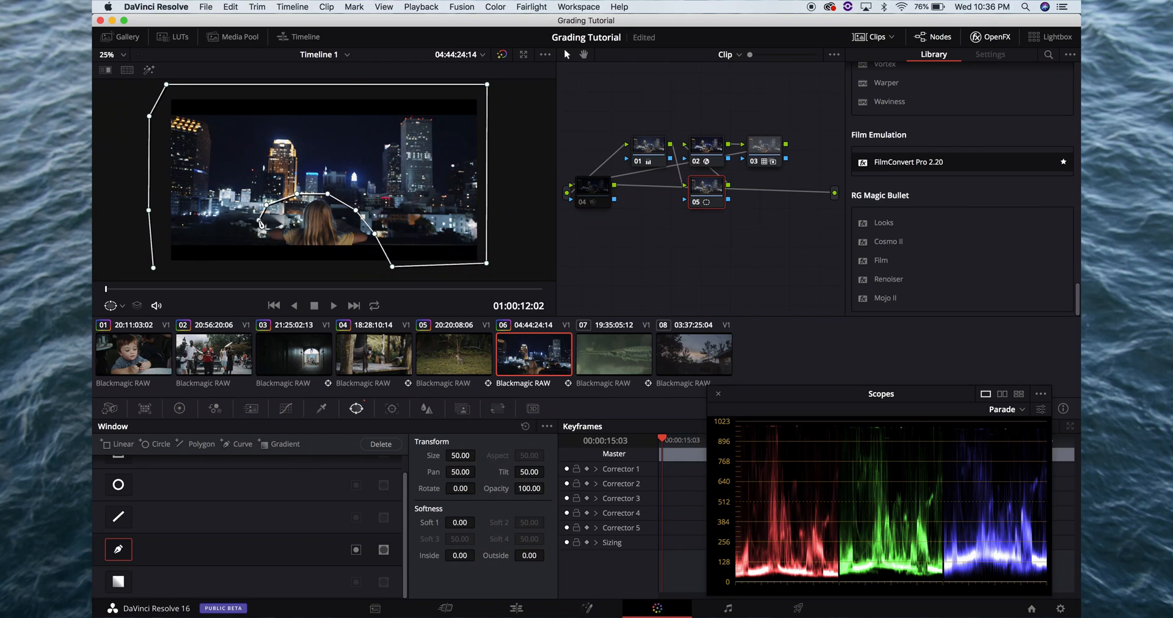
{"action": "left_click", "coordinate": [259, 220]}
{"action": "left_click", "coordinate": [254, 248]}
{"action": "left_click", "coordinate": [249, 268]}
{"action": "left_click", "coordinate": [154, 269]}
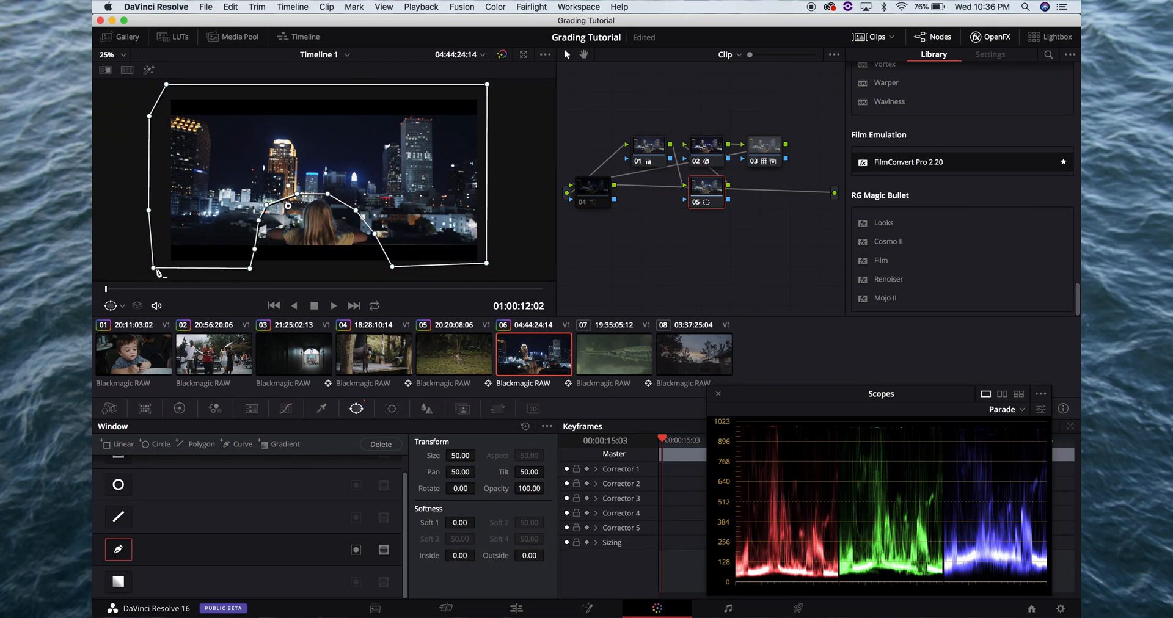
Track node 05's curve window forward through clip 06
{"action": "left_click", "coordinate": [392, 411]}
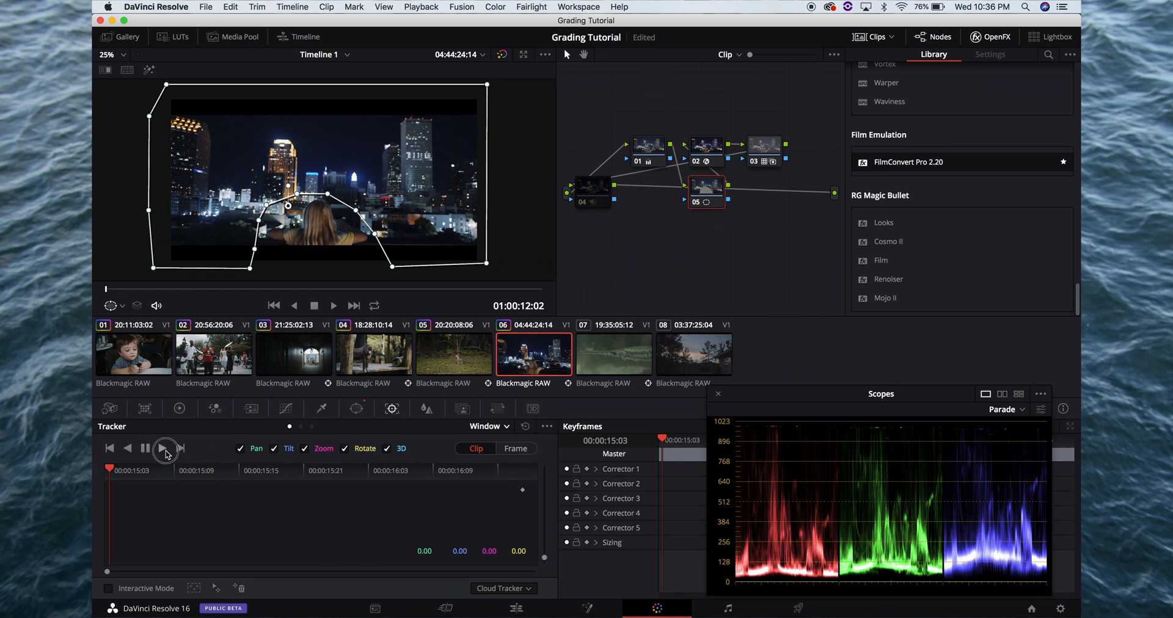
{"action": "left_click", "coordinate": [163, 449]}
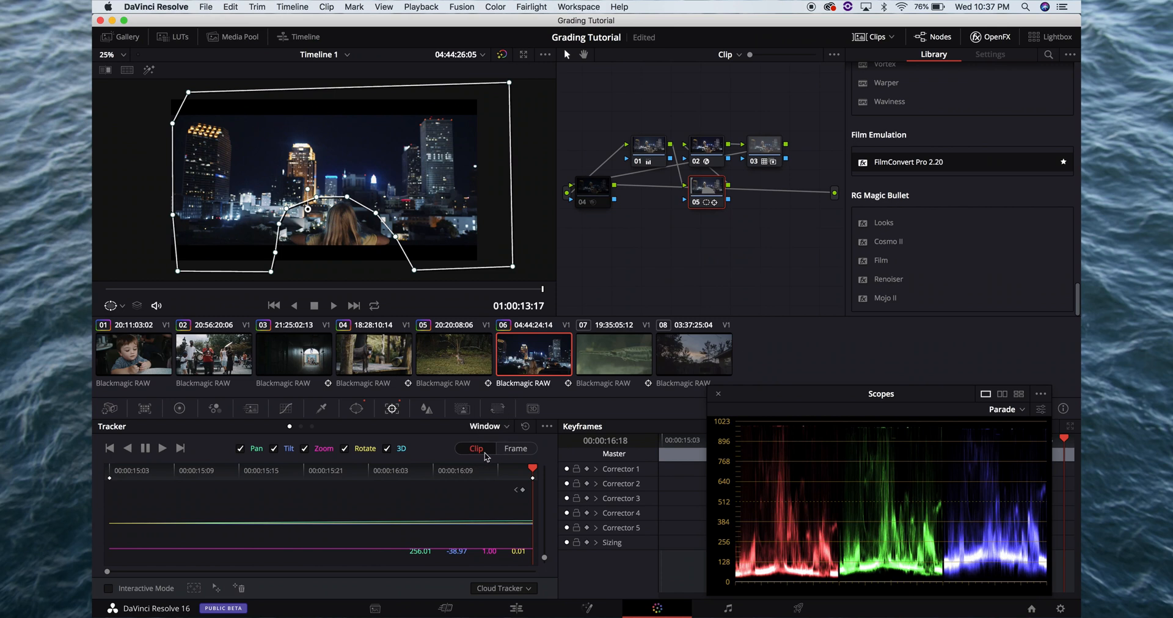
In the tracker's Frame mode, pull the window's upper-left points outside the picture edge on frames near the end of clip 06
{"action": "left_click", "coordinate": [512, 450]}
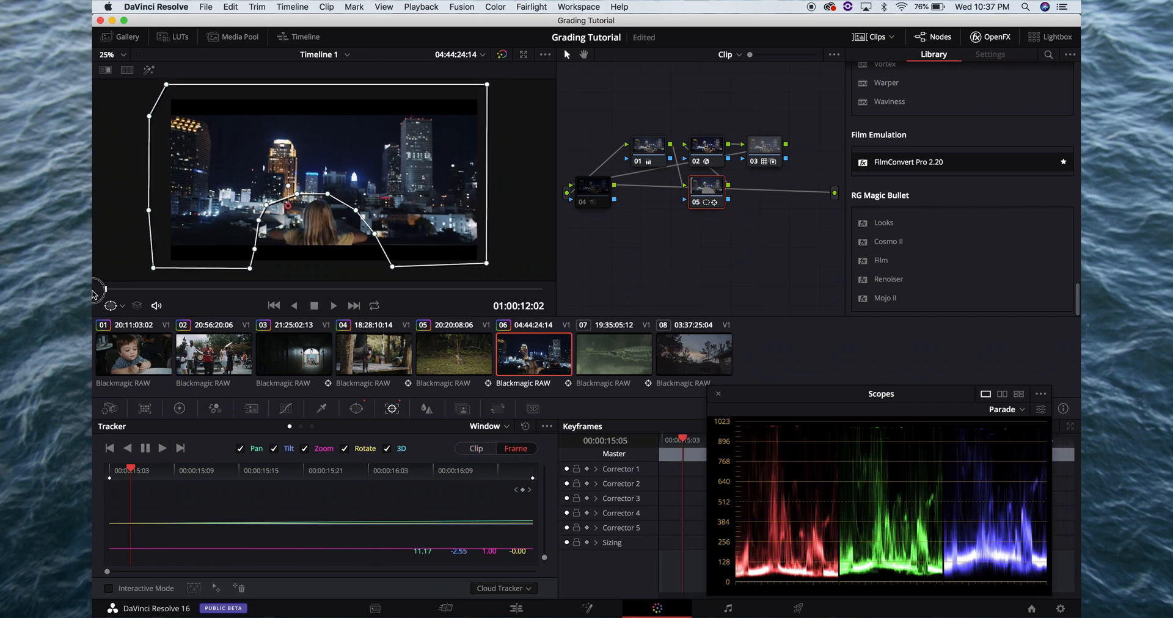
{"action": "left_click", "coordinate": [384, 291]}
{"action": "left_click_drag", "start_coordinate": [384, 293], "coordinate": [496, 297]}
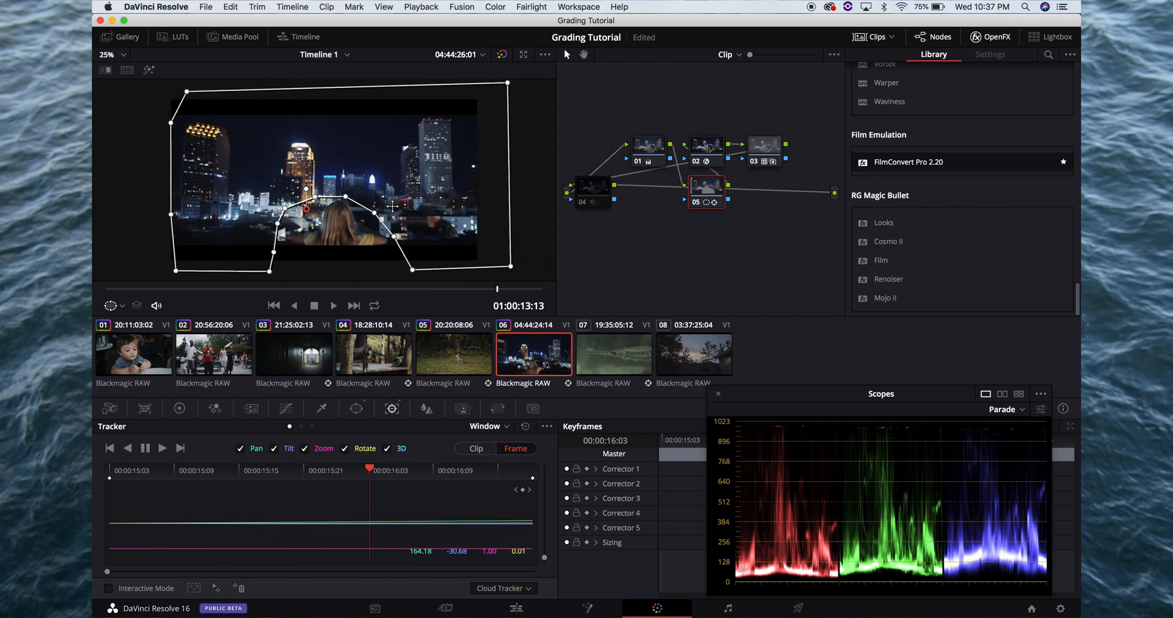
{"action": "left_click_drag", "start_coordinate": [186, 92], "coordinate": [162, 88]}
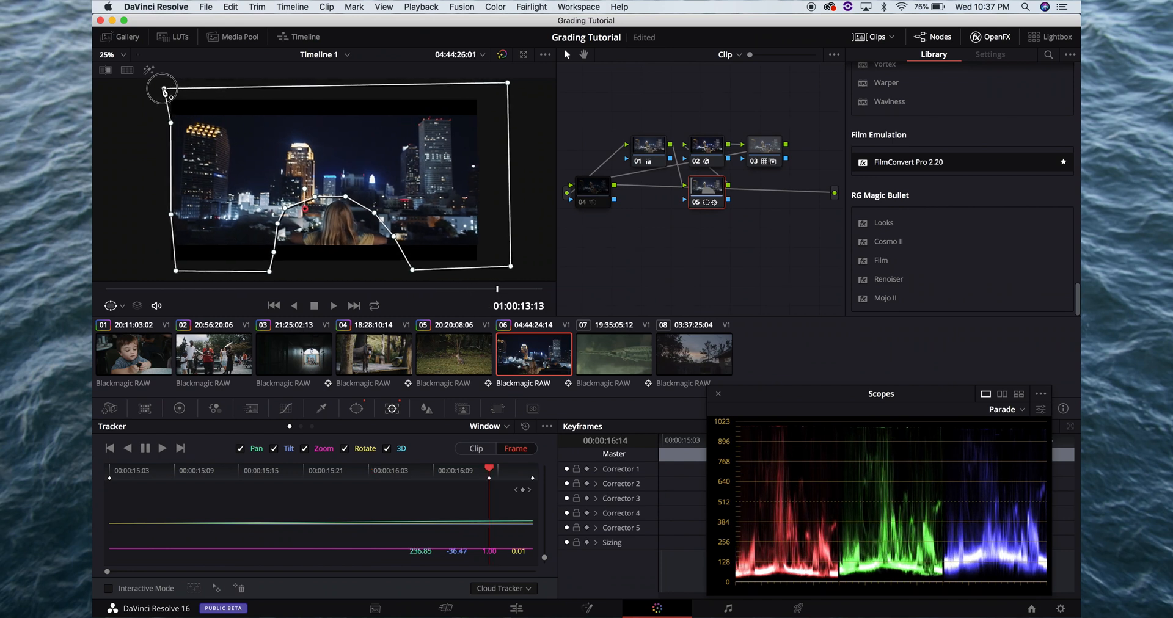
{"action": "left_click_drag", "start_coordinate": [505, 294], "coordinate": [568, 297]}
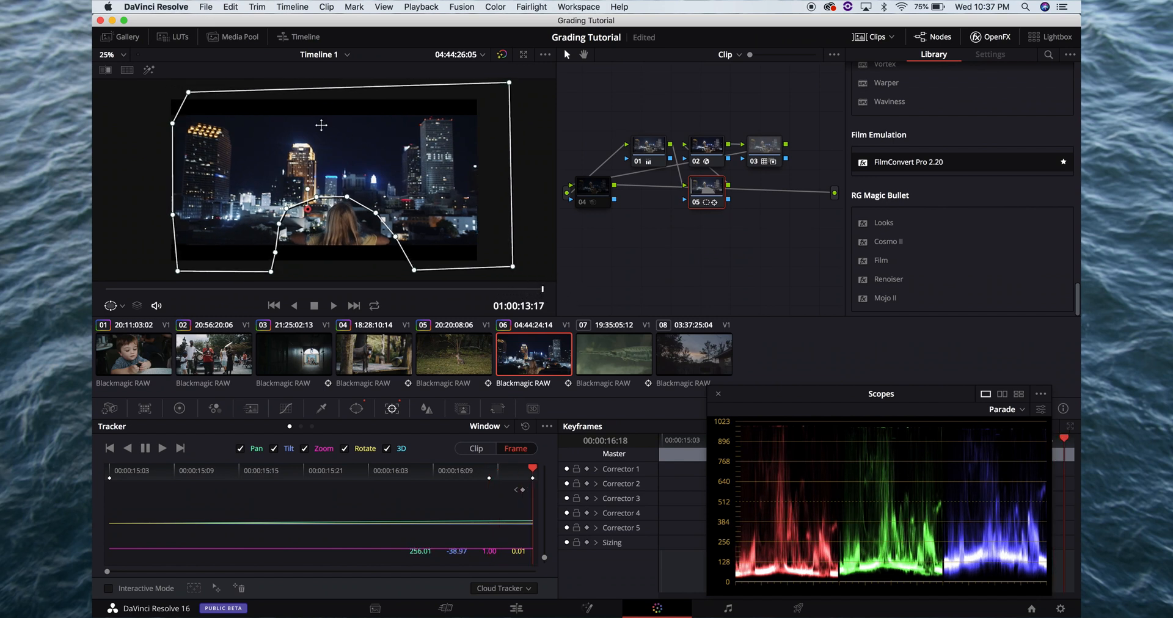
{"action": "left_click_drag", "start_coordinate": [187, 91], "coordinate": [167, 122]}
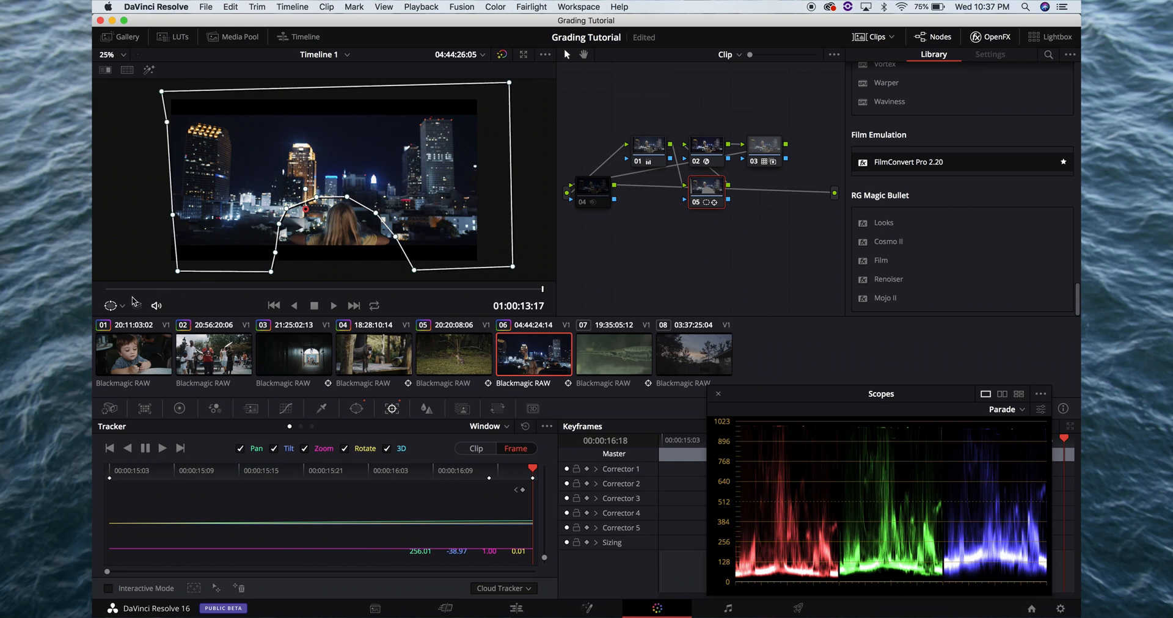
{"action": "left_click", "coordinate": [105, 288]}
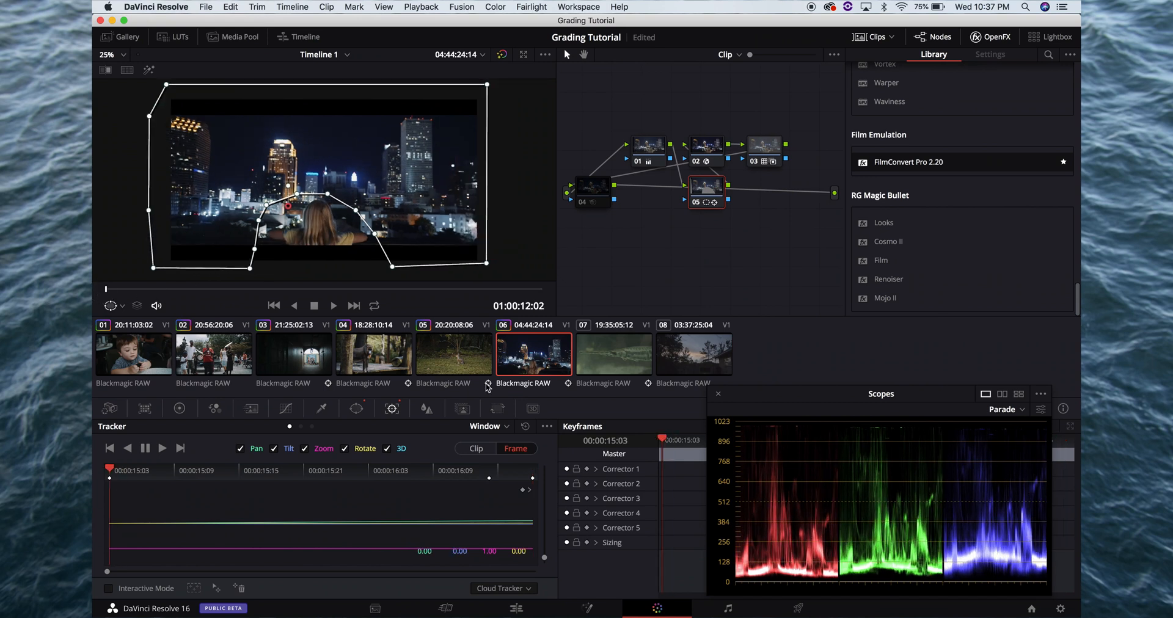
Return the tracker to Clip mode and play clip 06 to check how the window follows the shot
{"action": "left_click", "coordinate": [475, 449]}
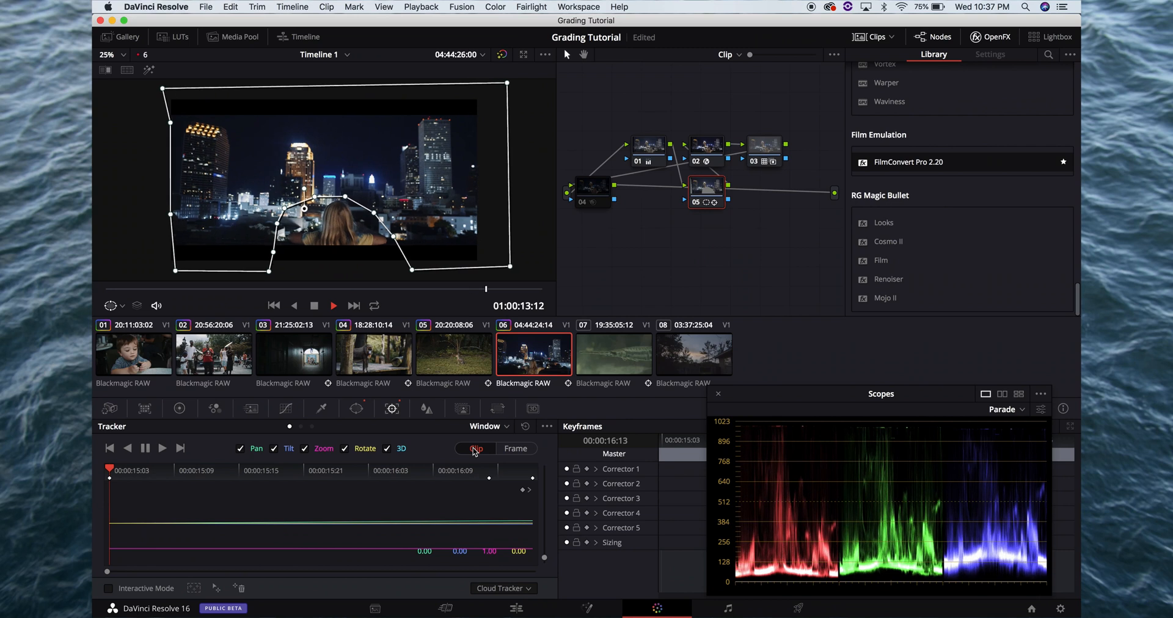
{"action": "key", "text": "space"}
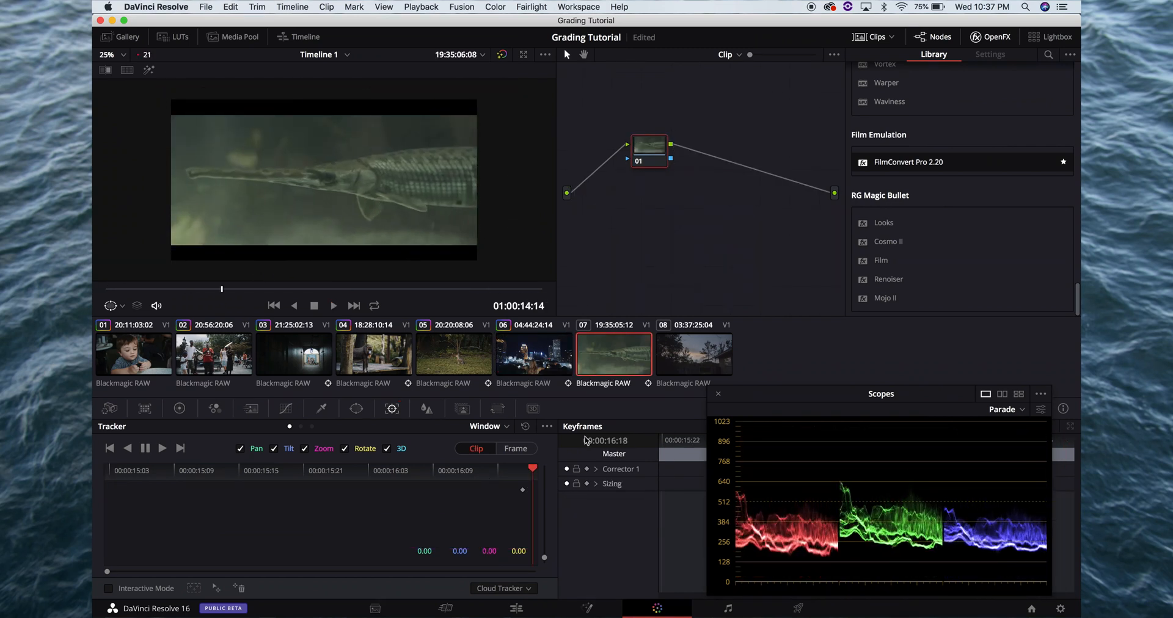
{"action": "left_click", "coordinate": [533, 353]}
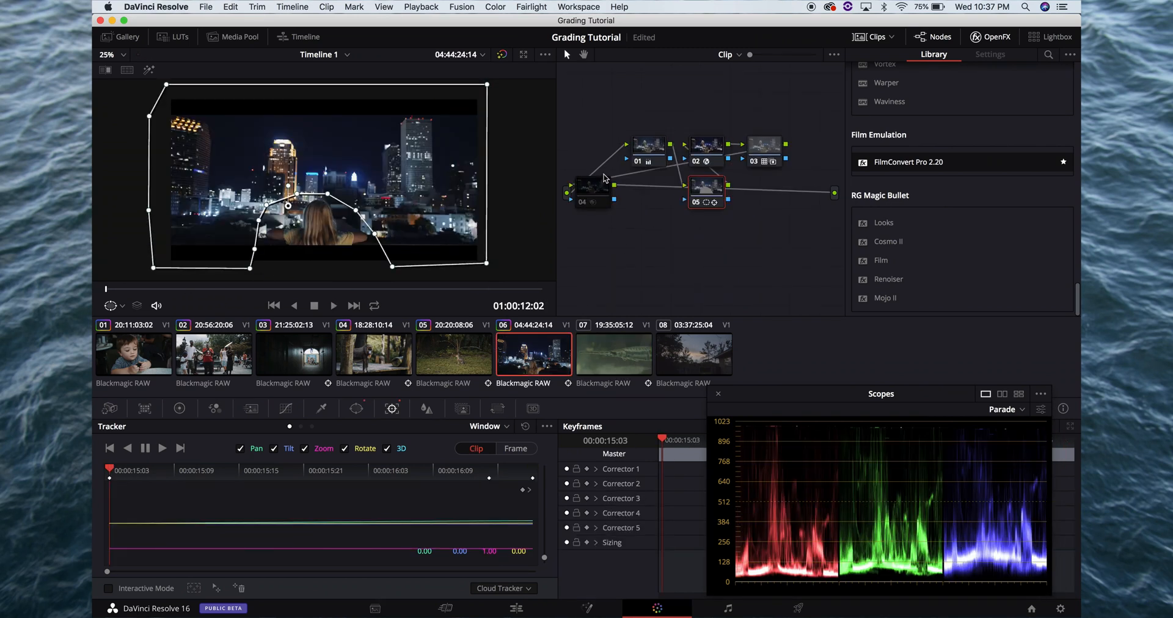
Lower node 05's gamma to -0.05 and check the darkened skyline full screen
{"action": "left_click", "coordinate": [179, 408]}
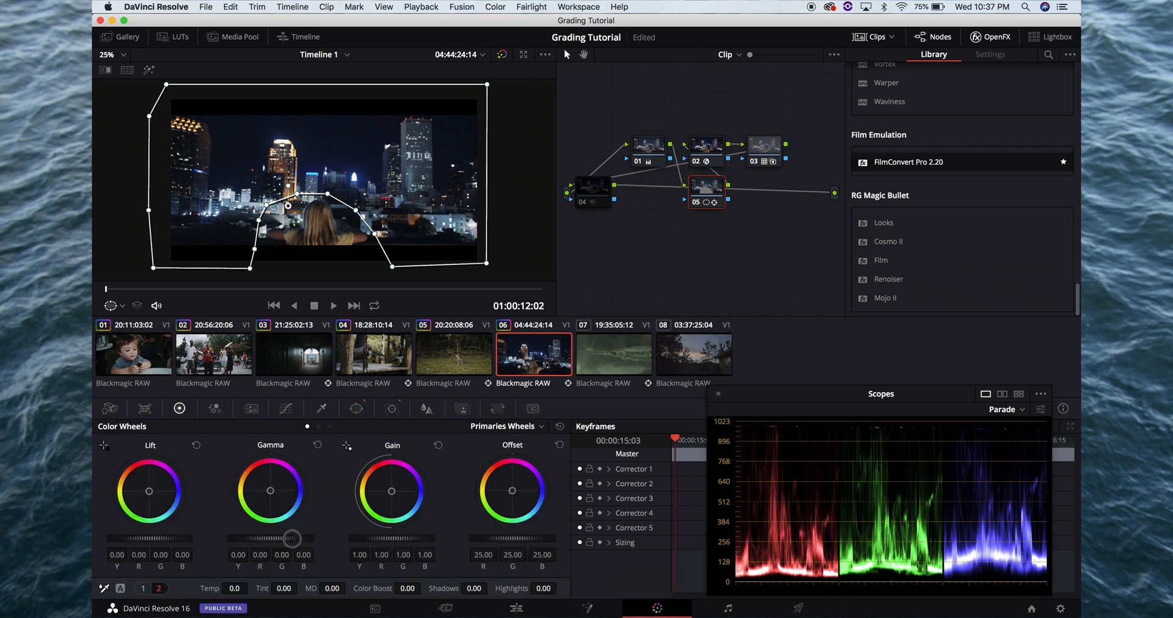
{"action": "left_click_drag", "start_coordinate": [291, 538], "coordinate": [189, 542]}
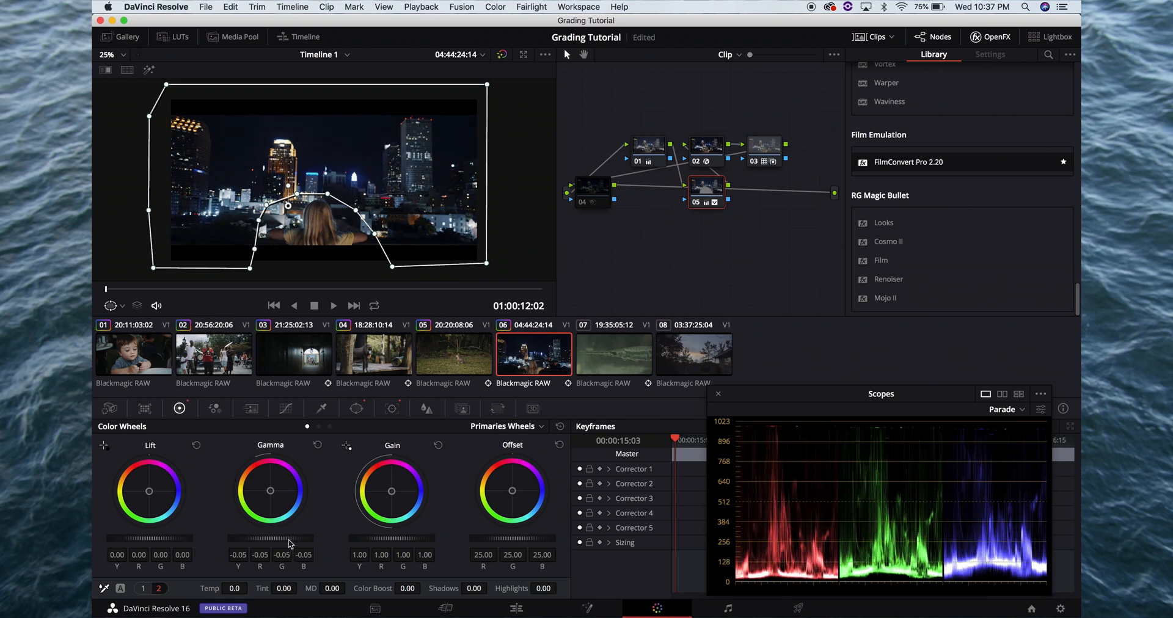
{"action": "key", "text": "super+f"}
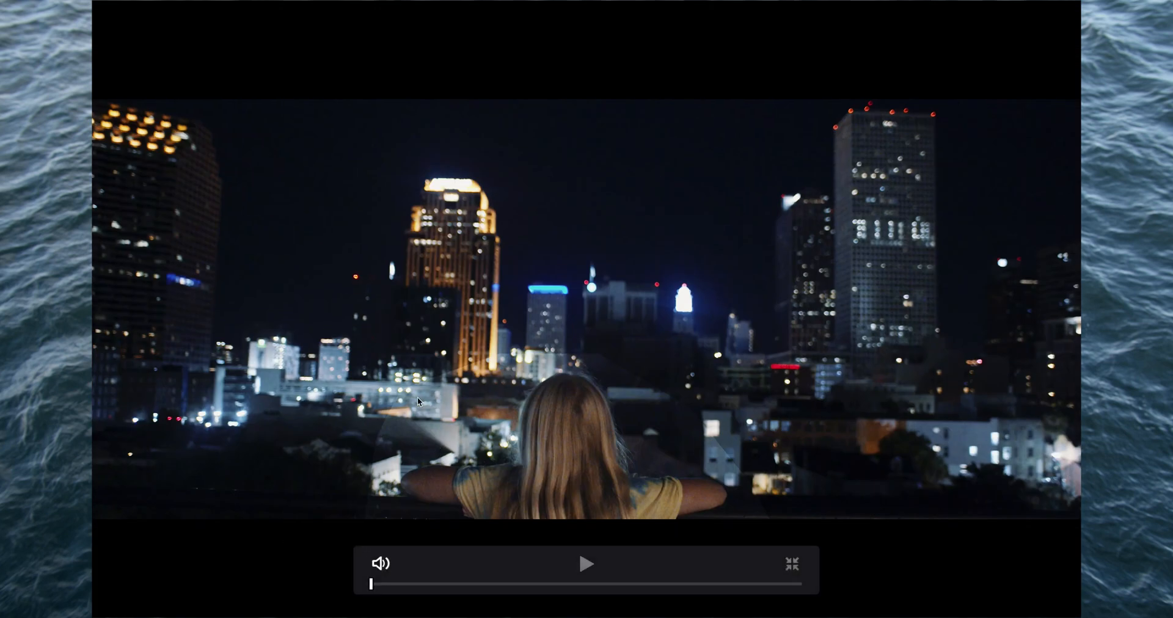
{"action": "key", "text": "super+f"}
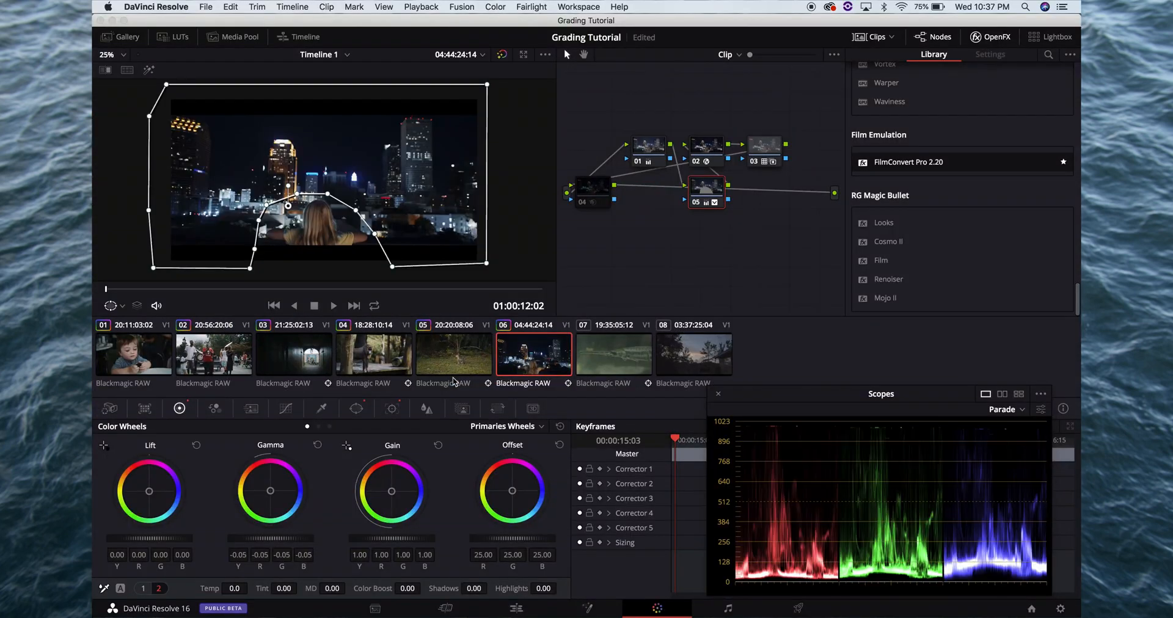
Set the curve window's Soft 1 to 20.00, check the edge full screen and save the project
{"action": "left_click", "coordinate": [361, 408]}
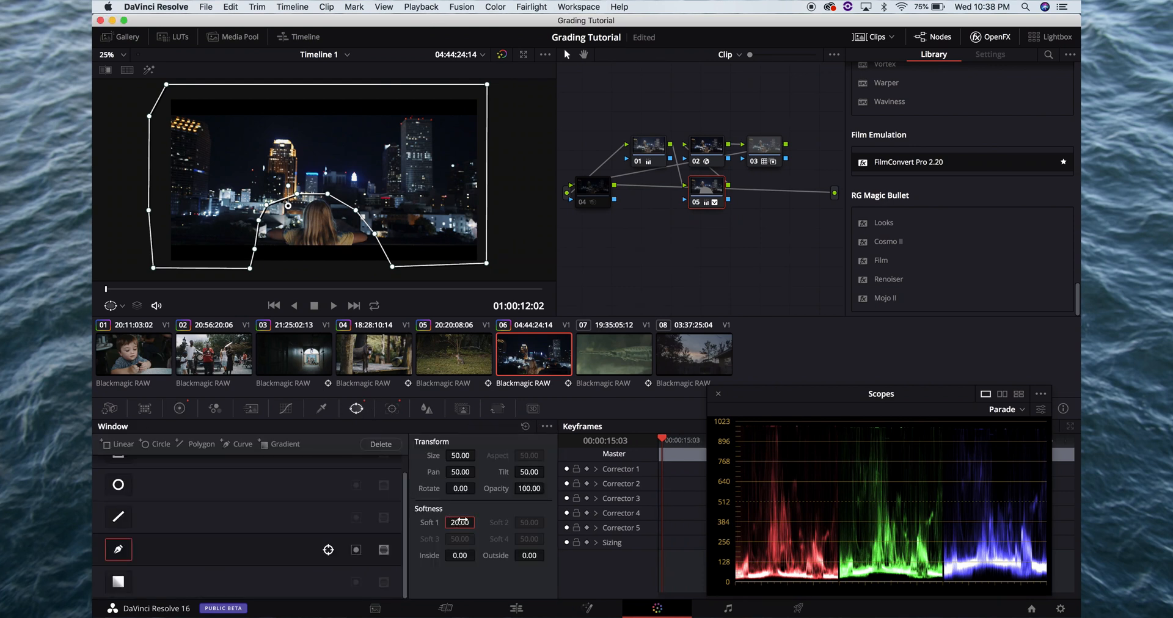
{"action": "key", "text": "super+f"}
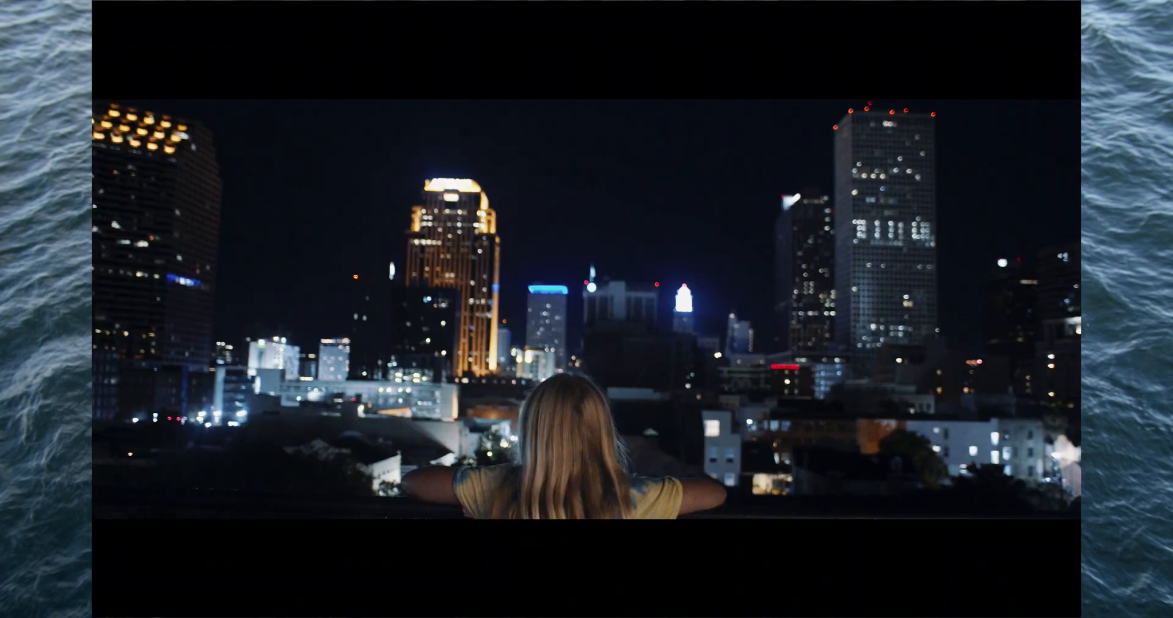
{"action": "mouse_move", "coordinate": [652, 411]}
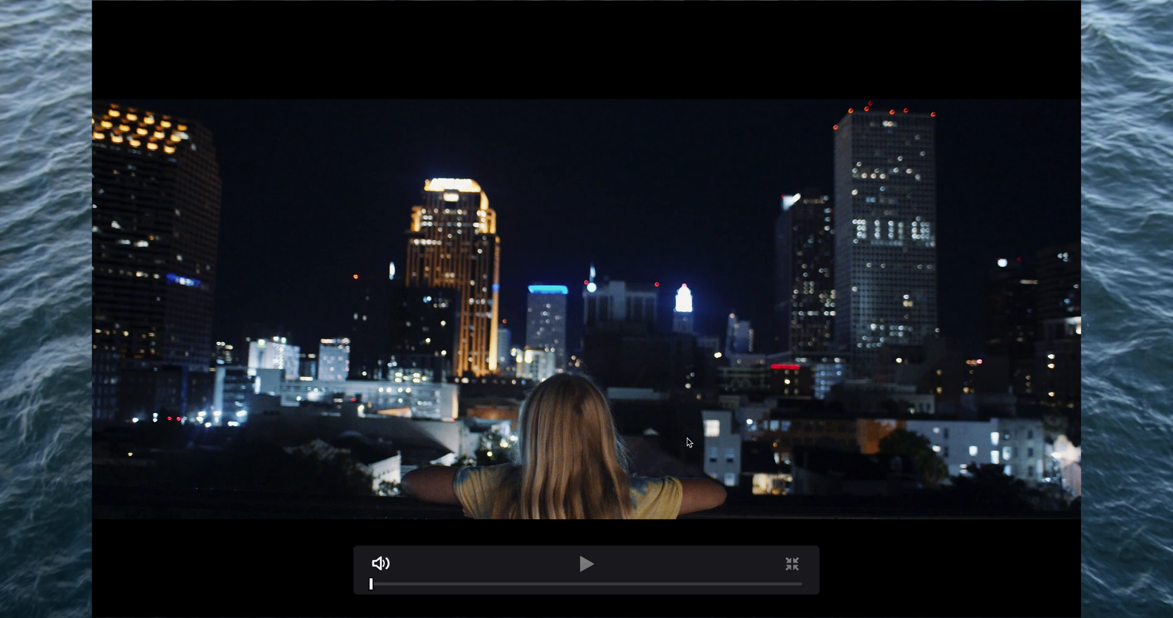
{"action": "key", "text": "super+s"}
{"action": "key", "text": "Escape"}
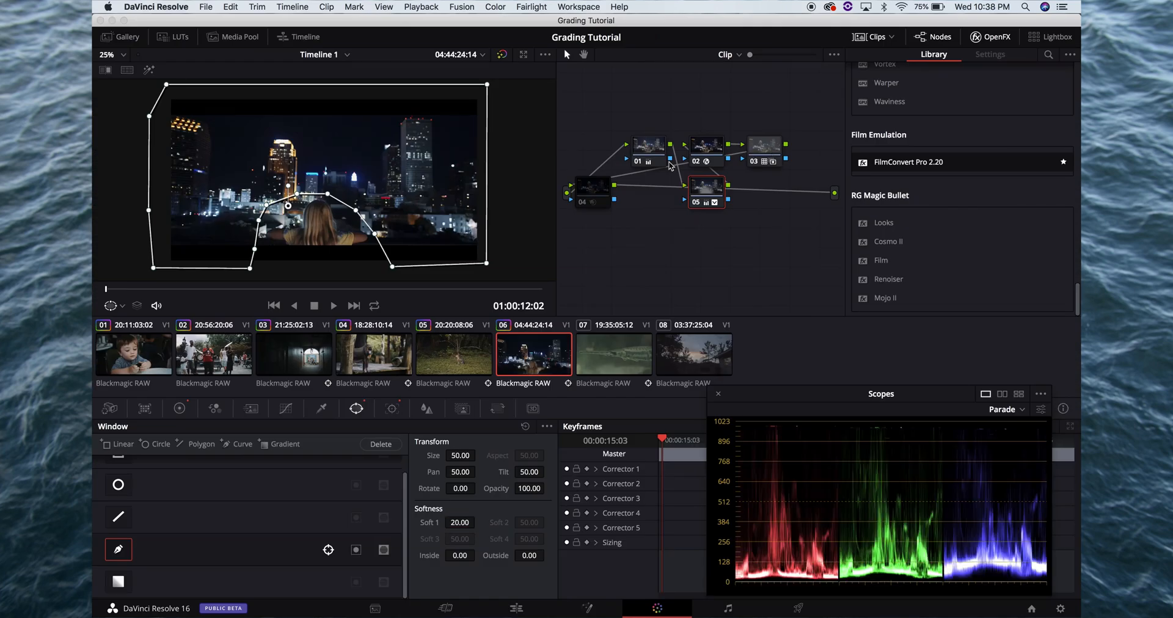
Set node 01's gamma to 0.02 and gain to 1.18 on clip 06, checking the picture full screen
{"action": "left_click", "coordinate": [656, 153]}
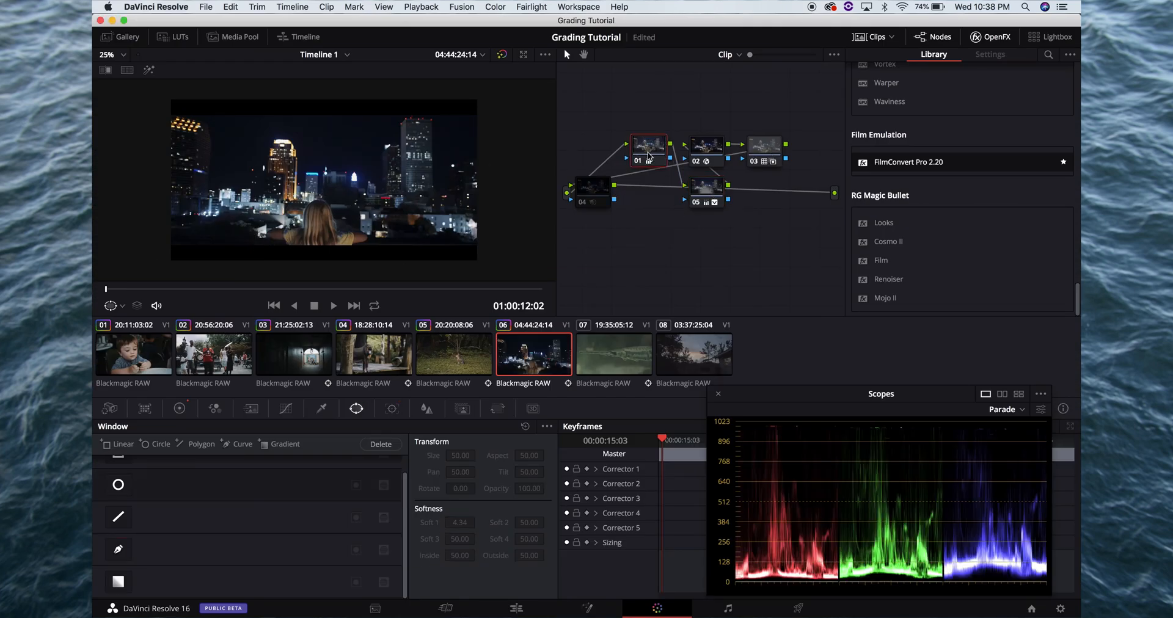
{"action": "left_click", "coordinate": [179, 408]}
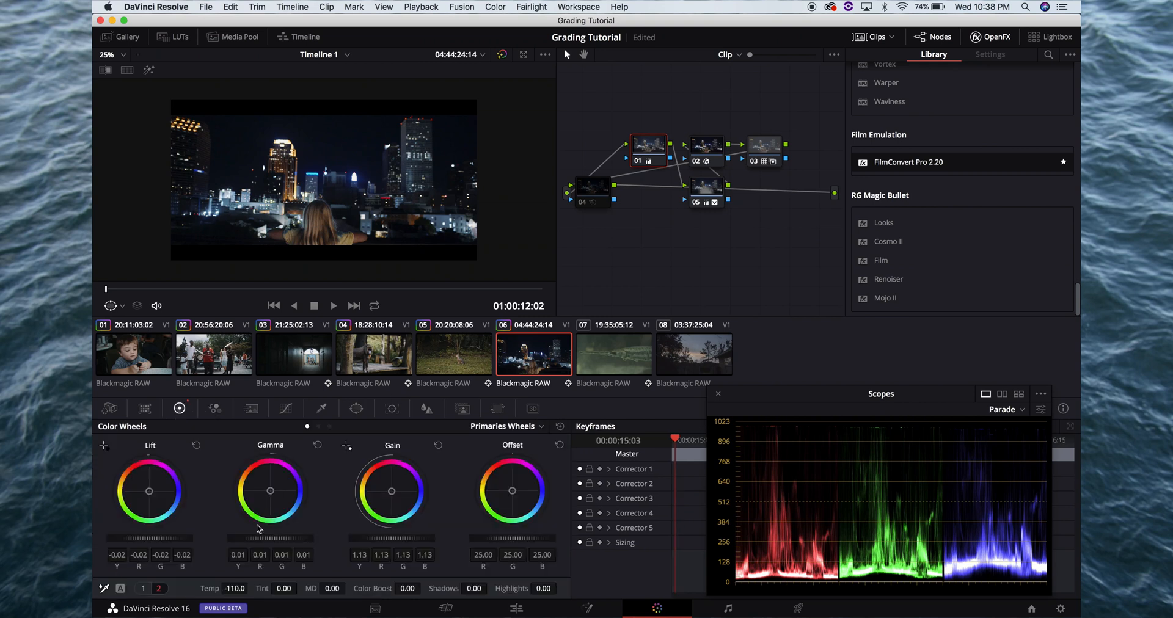
{"action": "left_click_drag", "start_coordinate": [252, 539], "coordinate": [270, 538]}
{"action": "key", "text": "super+f"}
{"action": "key", "text": "super+f"}
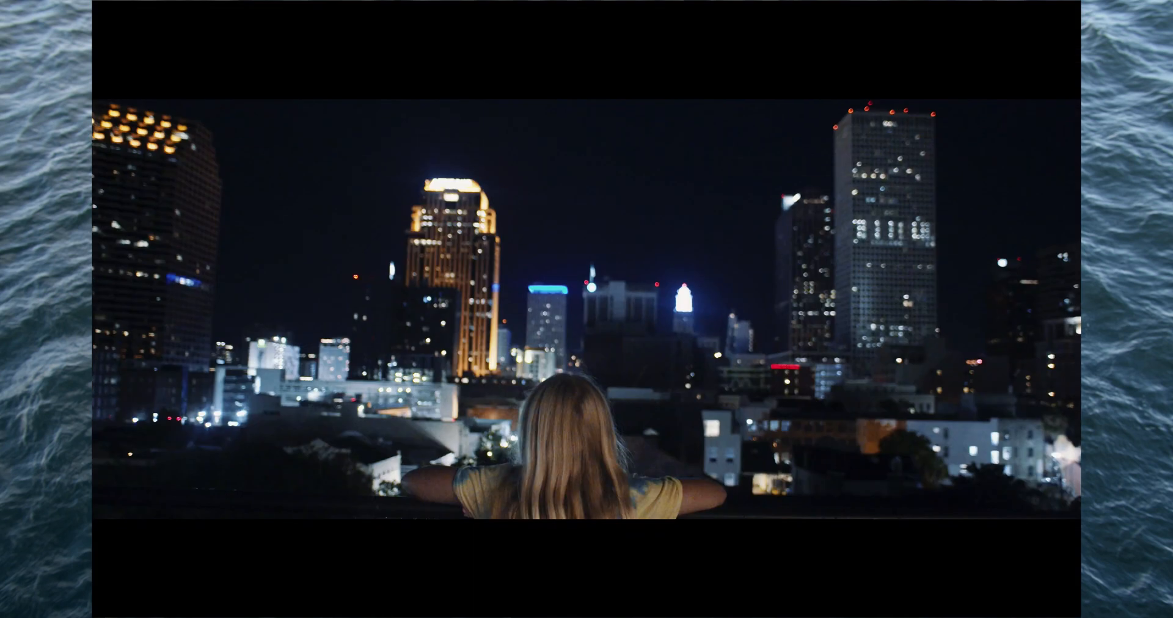
{"action": "key", "text": "super+f"}
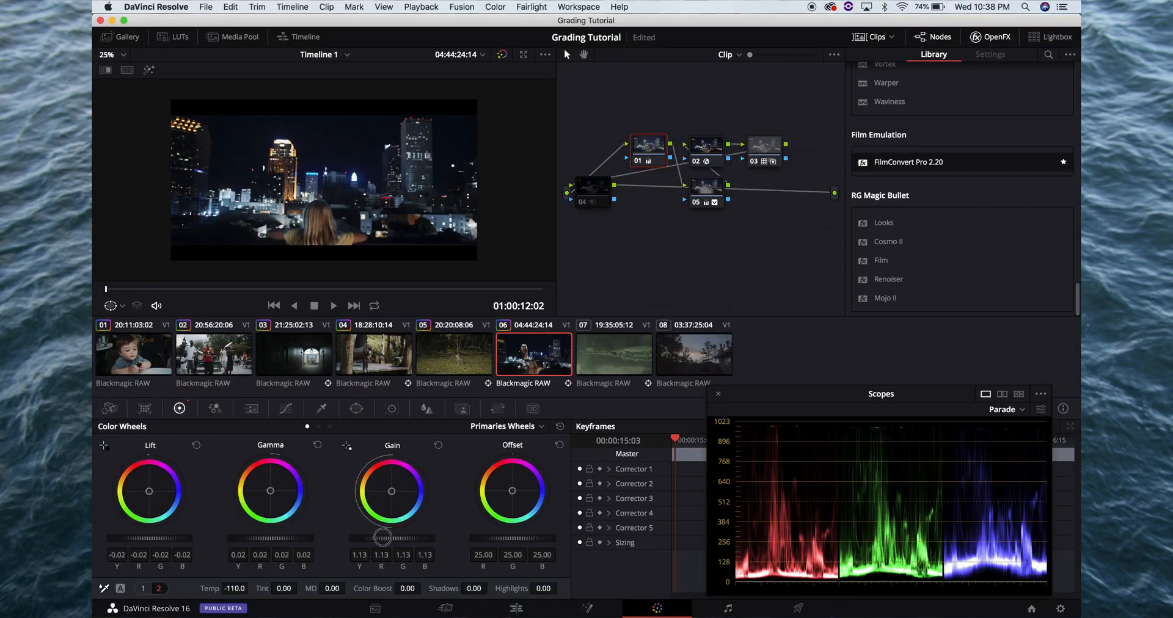
{"action": "key", "text": "super+f"}
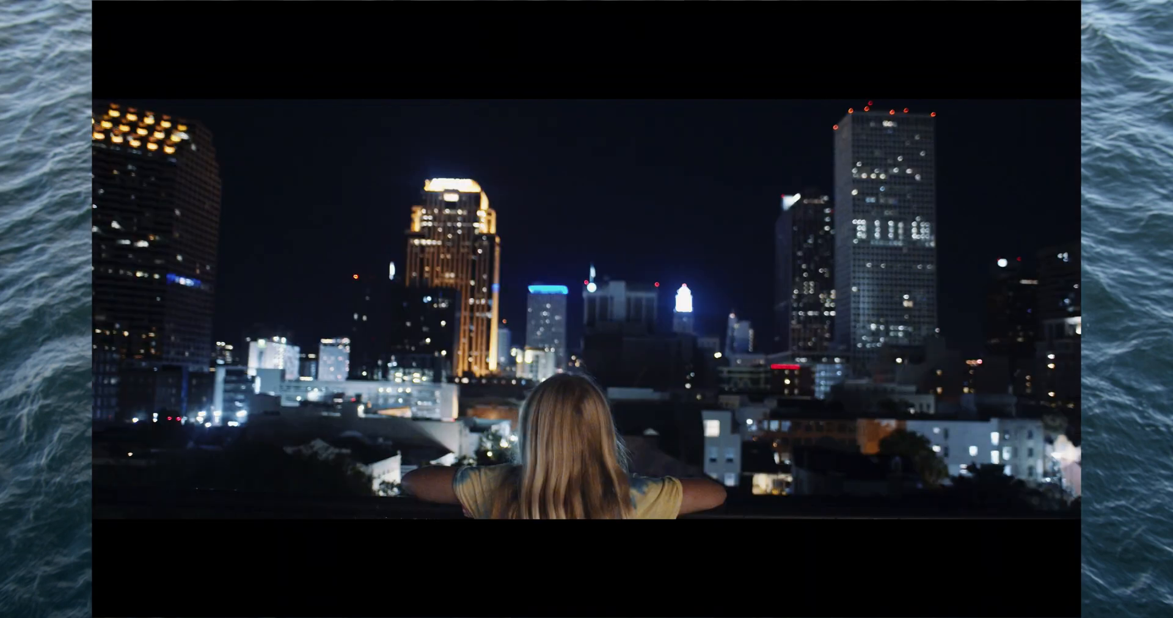
{"action": "mouse_move", "coordinate": [600, 306]}
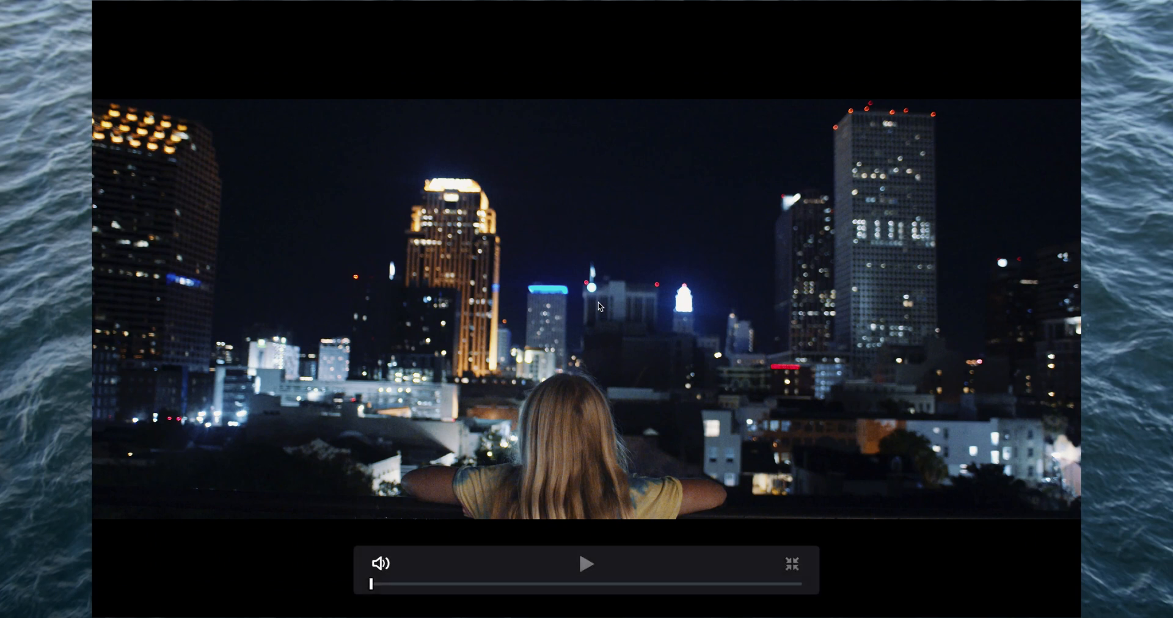
{"action": "key", "text": "super+f"}
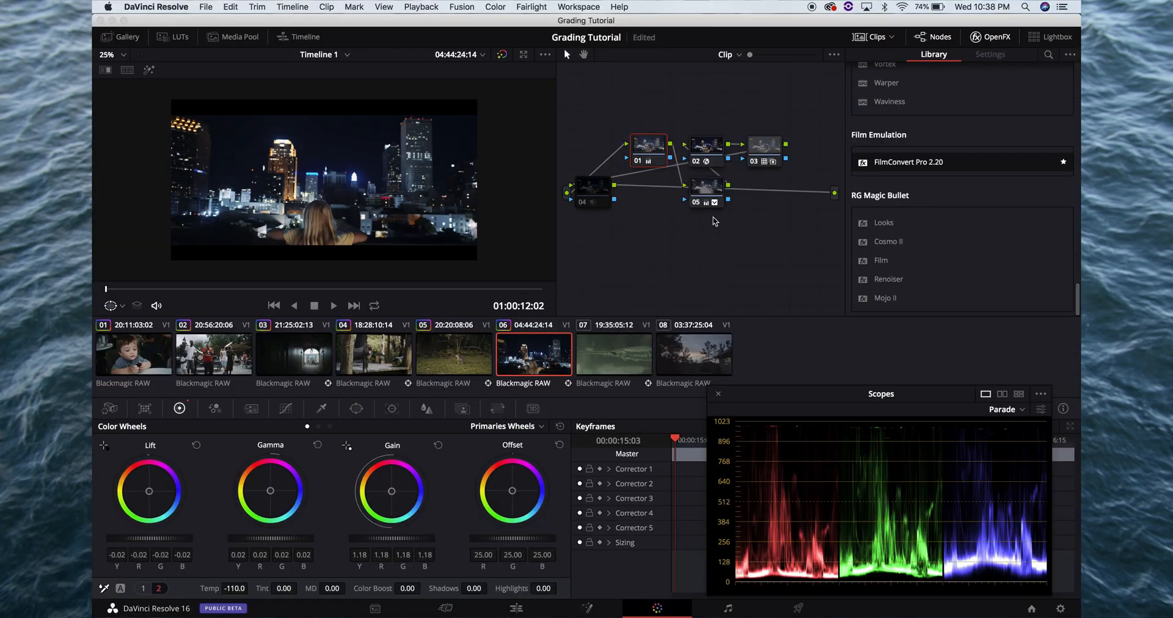
Re-enable noise reduction node 04, check the picture full screen and save the project
{"action": "left_click", "coordinate": [595, 199]}
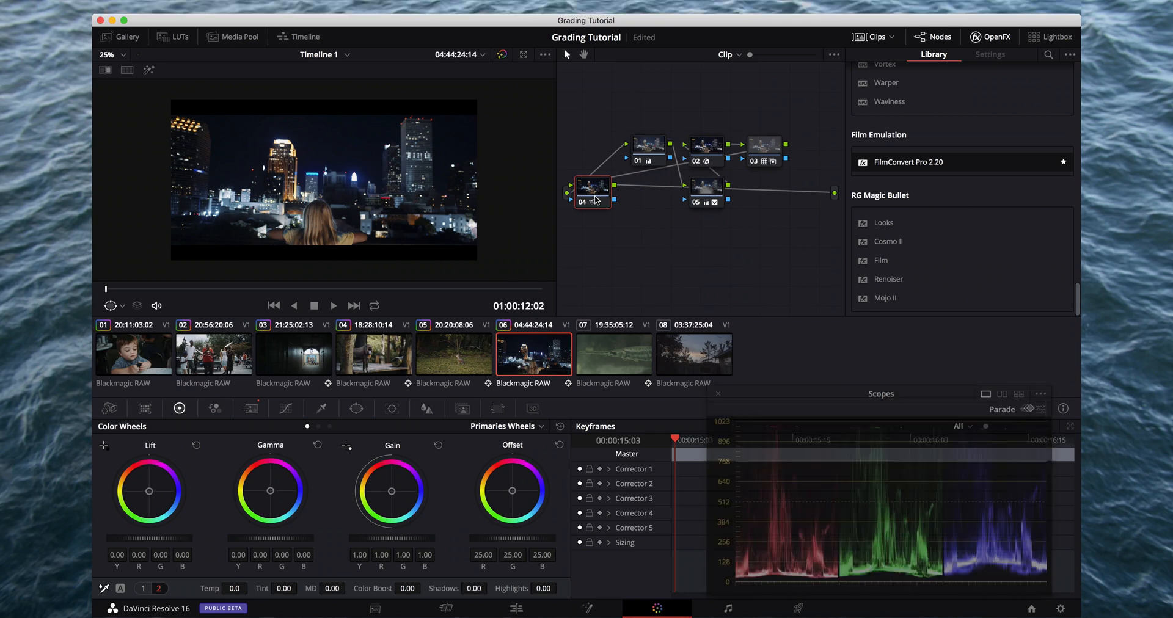
{"action": "key", "text": "super+f"}
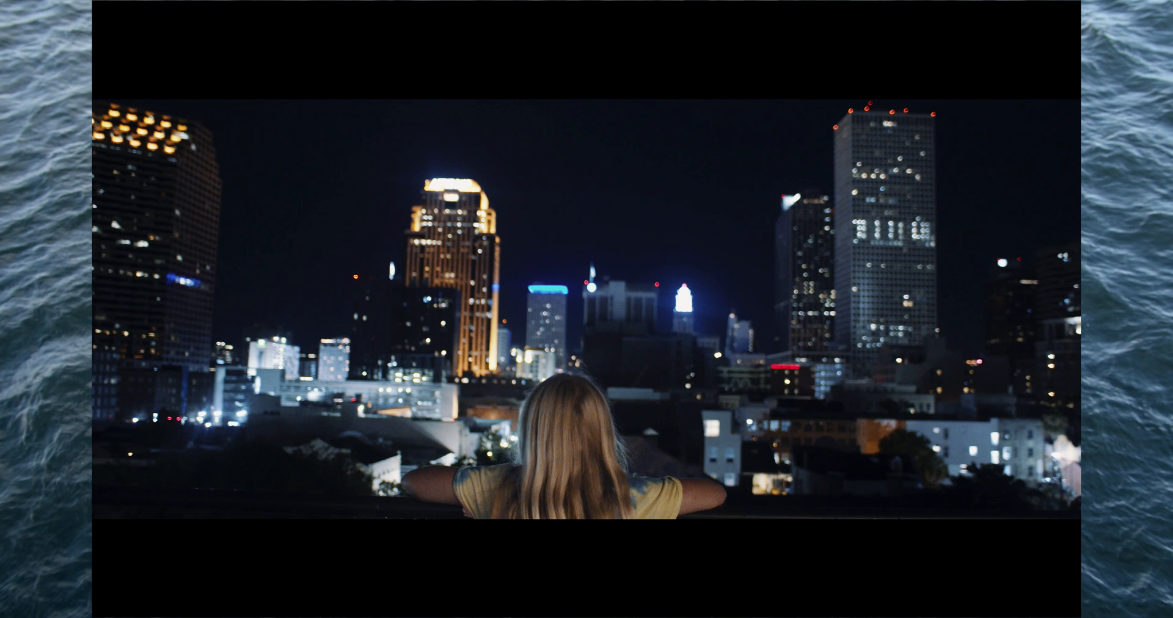
{"action": "key", "text": "super+f"}
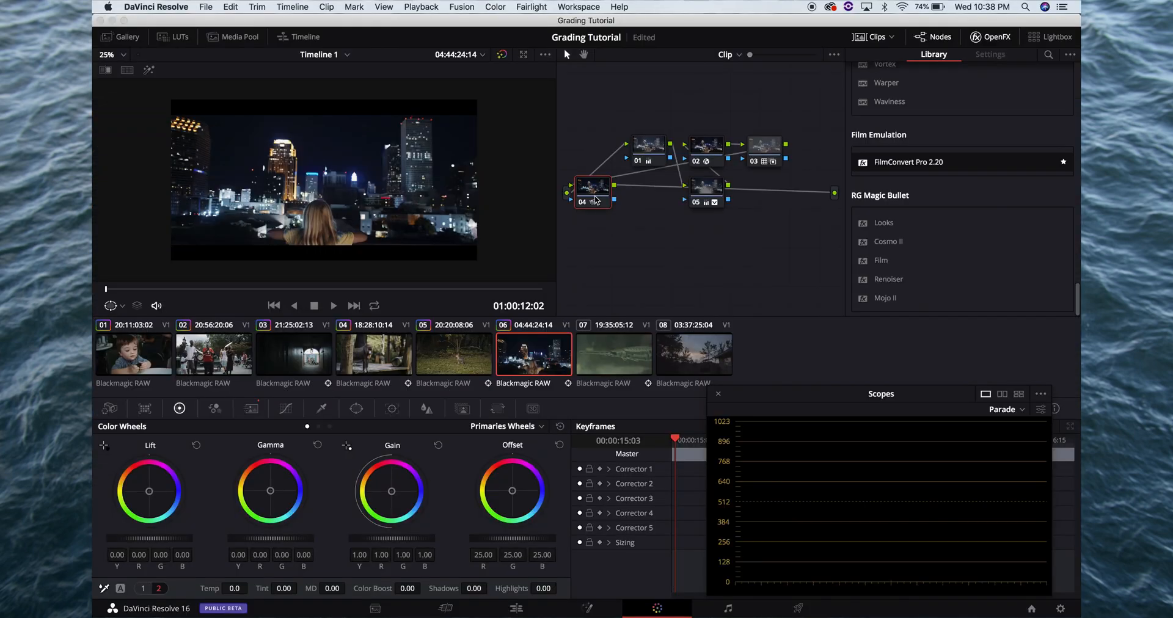
{"action": "key", "text": "super+s"}
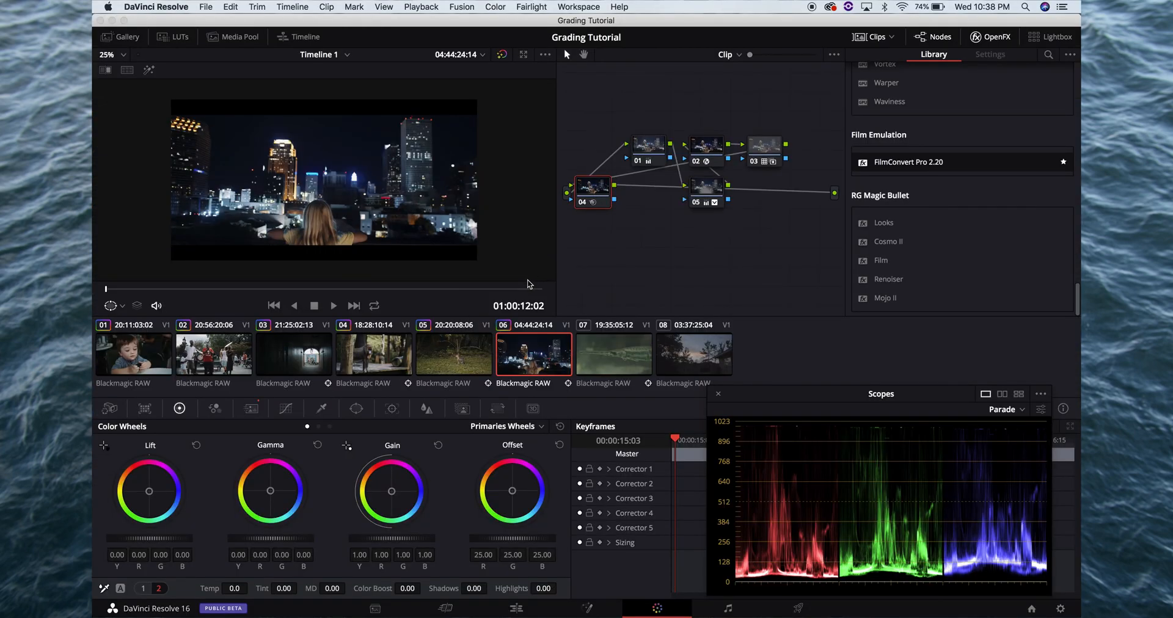
Add two serial nodes after node 01 on clip 07, the fish shot
{"action": "left_click", "coordinate": [611, 365]}
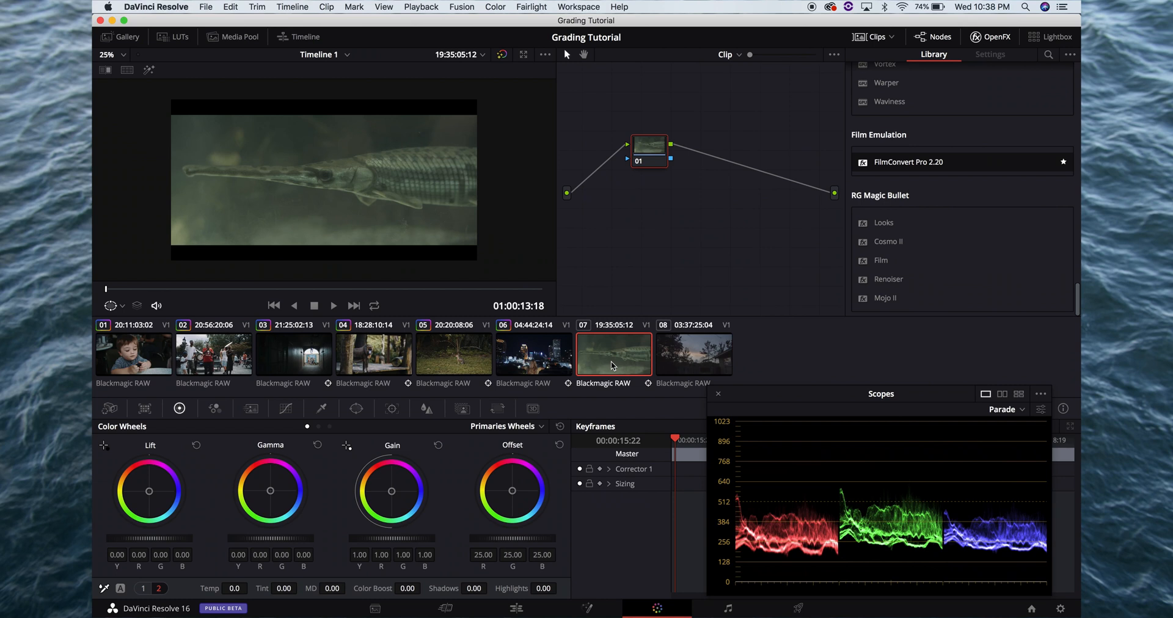
{"action": "left_click", "coordinate": [649, 158]}
{"action": "key", "text": "alt+s"}
{"action": "key", "text": "alt+s"}
Copy the FilmConvert grade from clip 06's node 02 onto node 02 of clip 07
{"action": "left_click", "coordinate": [542, 346]}
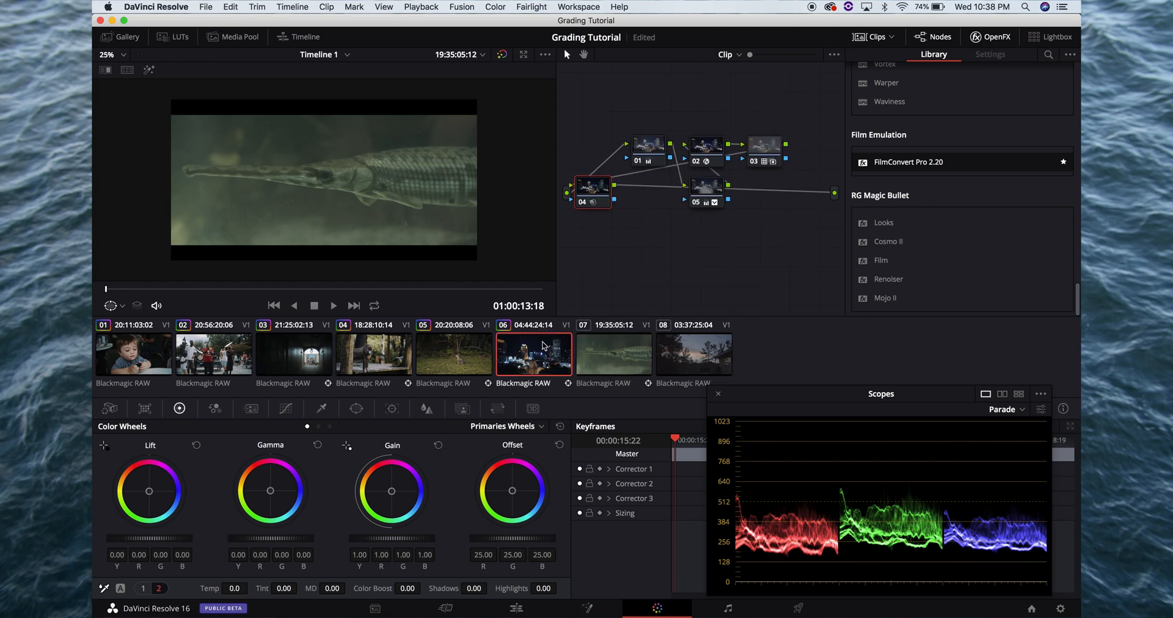
{"action": "left_click", "coordinate": [706, 156]}
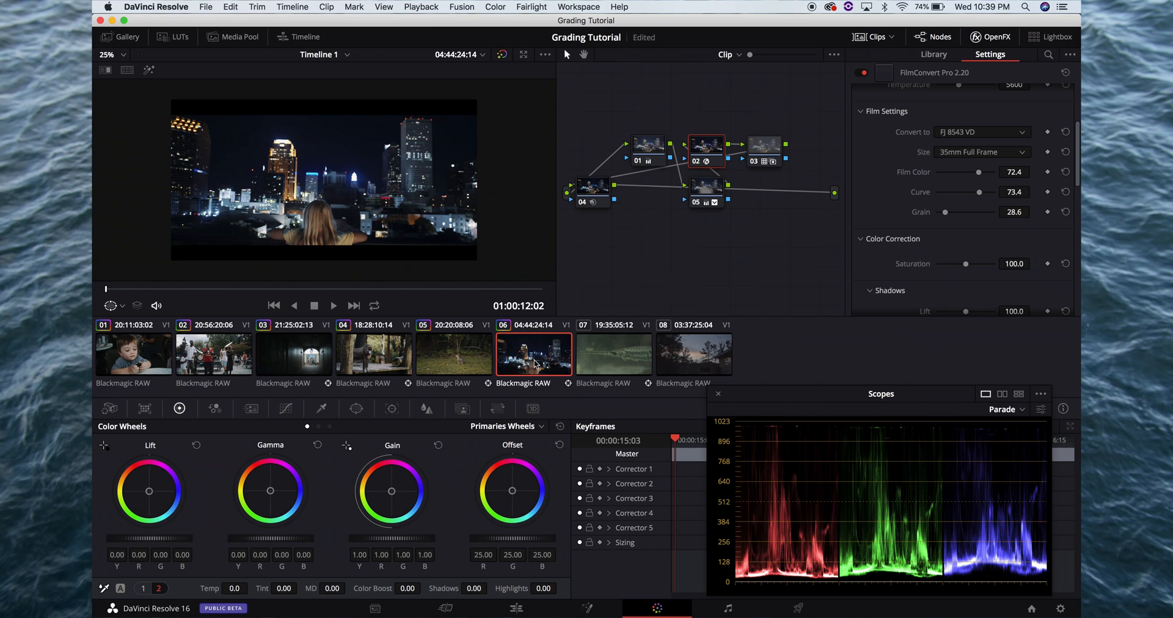
{"action": "left_click", "coordinate": [620, 345]}
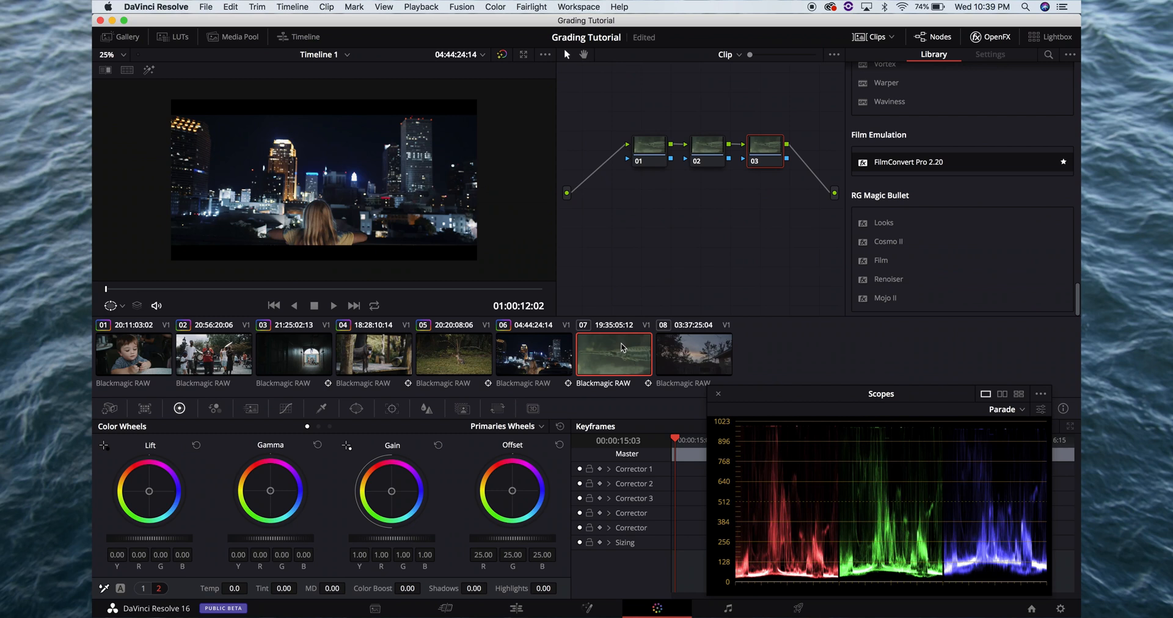
{"action": "left_click", "coordinate": [715, 144]}
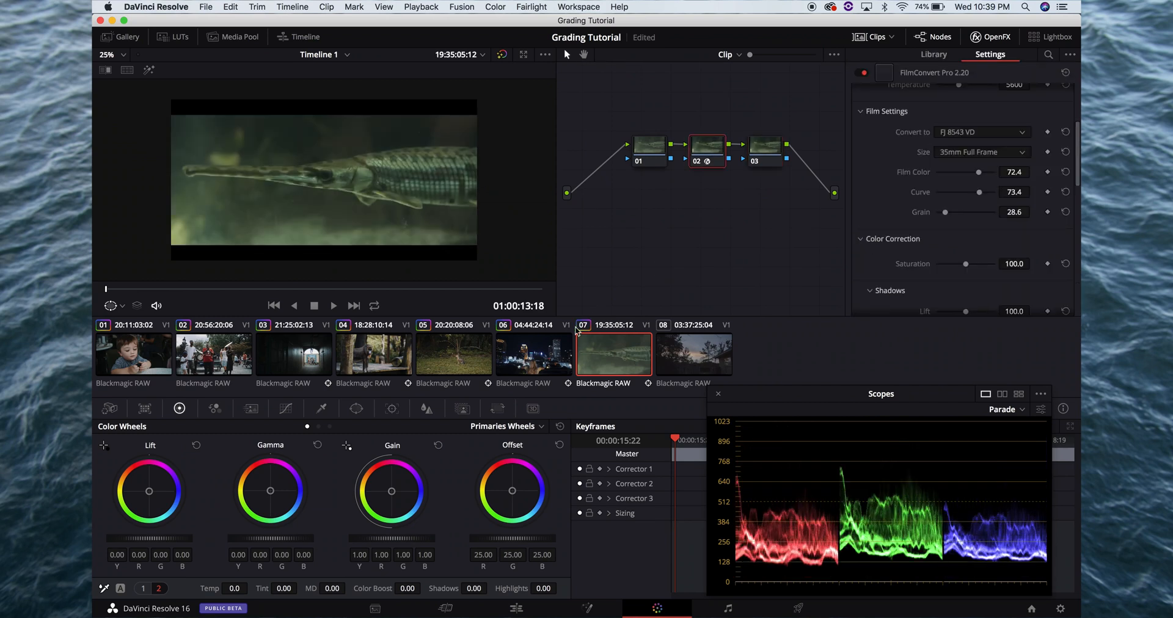
Copy the grade from clip 06's node 03 onto node 03 of clip 07, save and check it full screen
{"action": "left_click", "coordinate": [542, 354]}
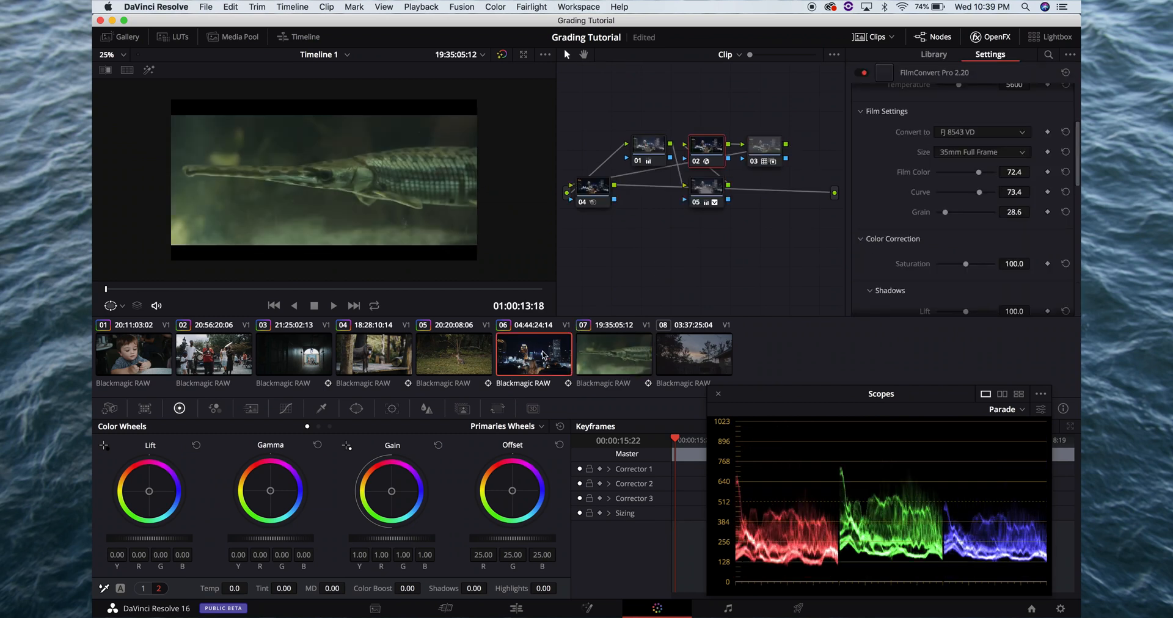
{"action": "left_click", "coordinate": [762, 148]}
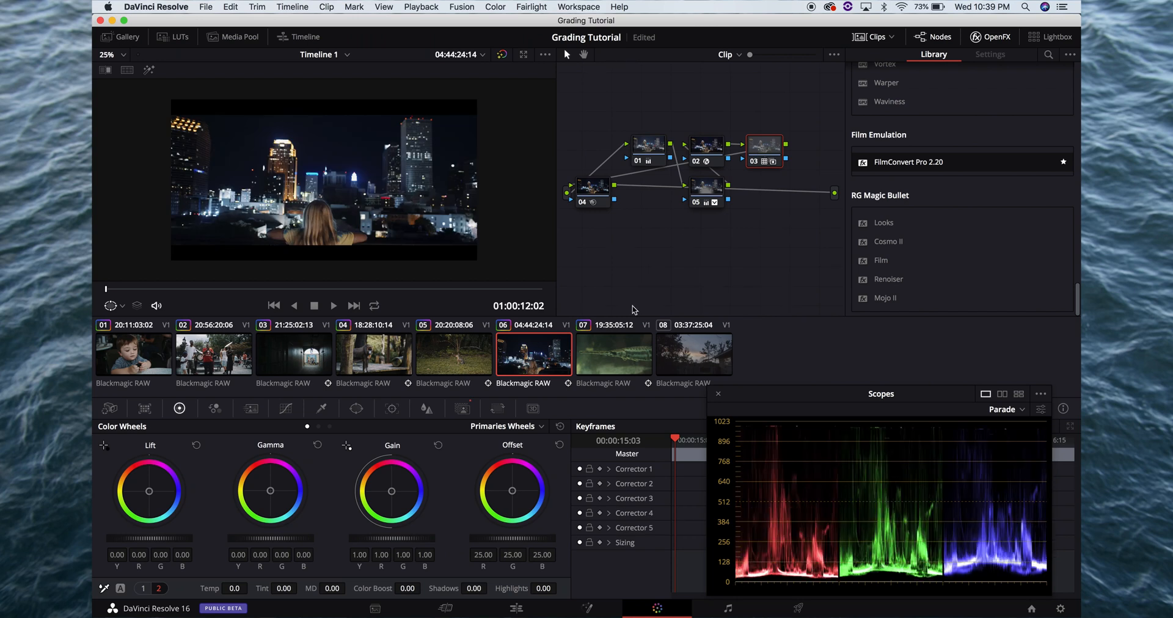
{"action": "left_click", "coordinate": [621, 351]}
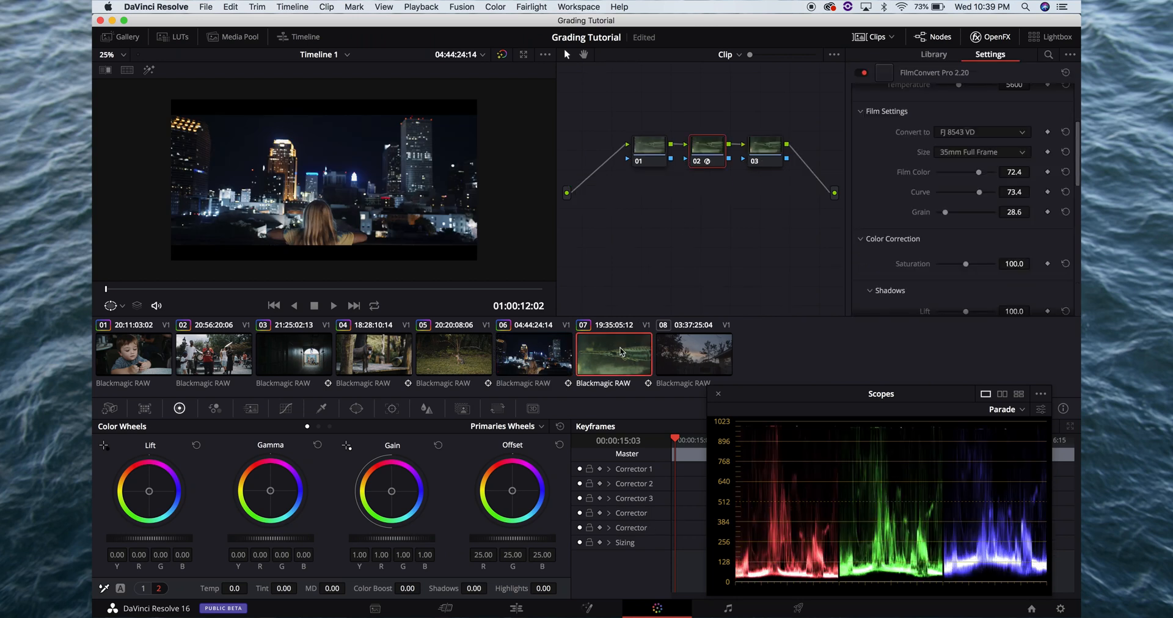
{"action": "left_click", "coordinate": [763, 145]}
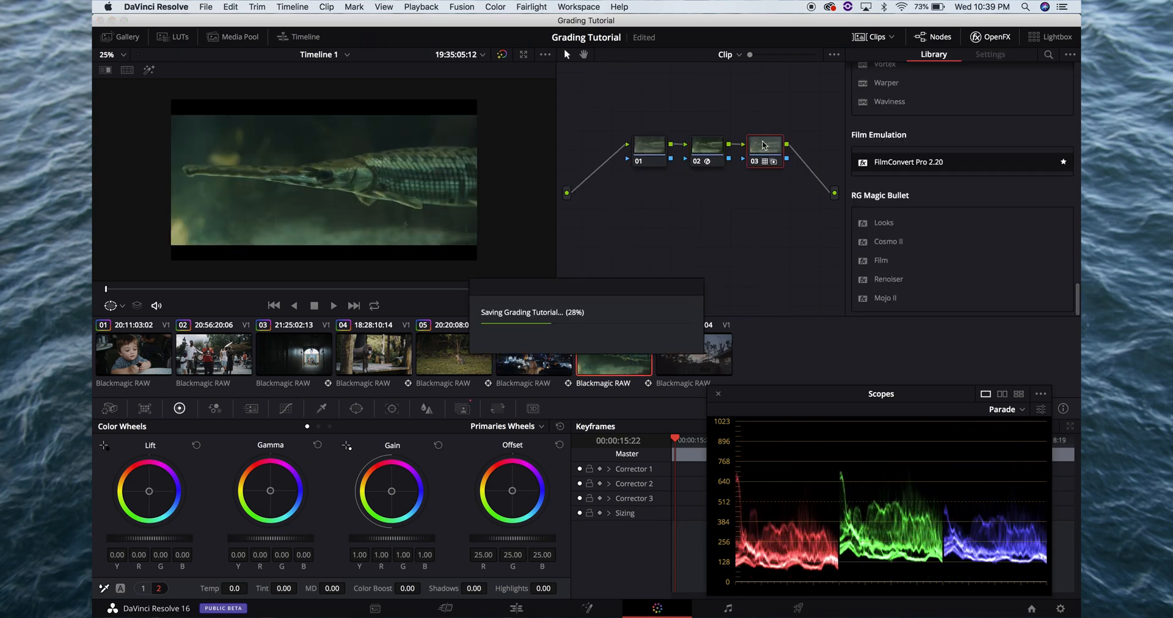
{"action": "key", "text": "super+f"}
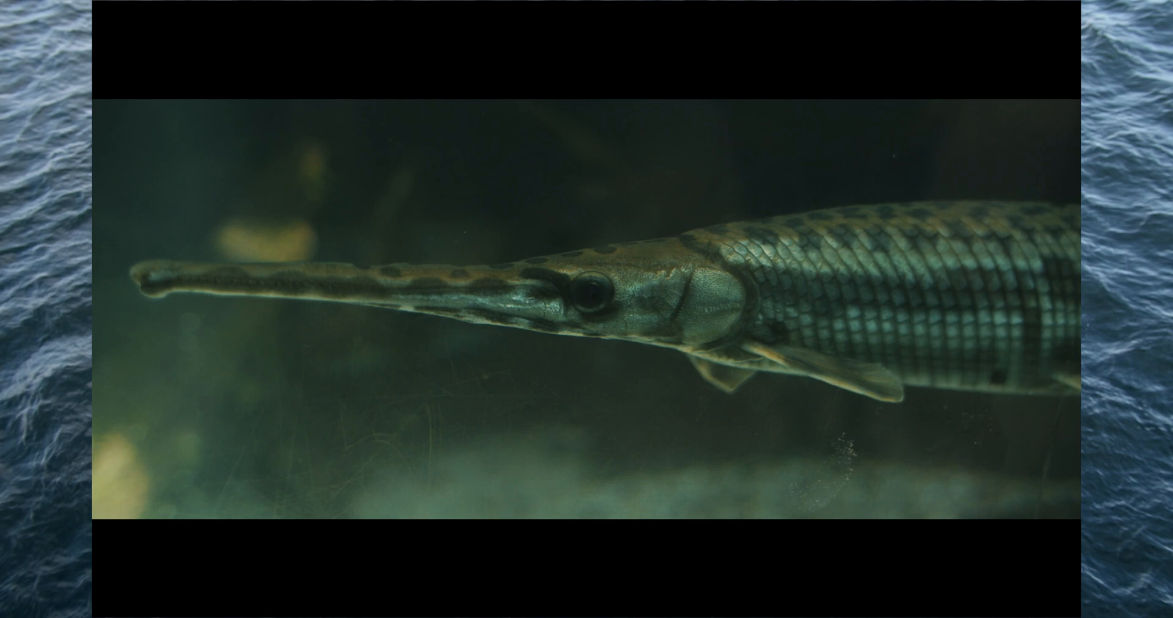
{"action": "key", "text": "super+f"}
On clip 07's node 01, set lift to -0.05, gain to 1.23 and gamma to 0.01
{"action": "left_click", "coordinate": [644, 153]}
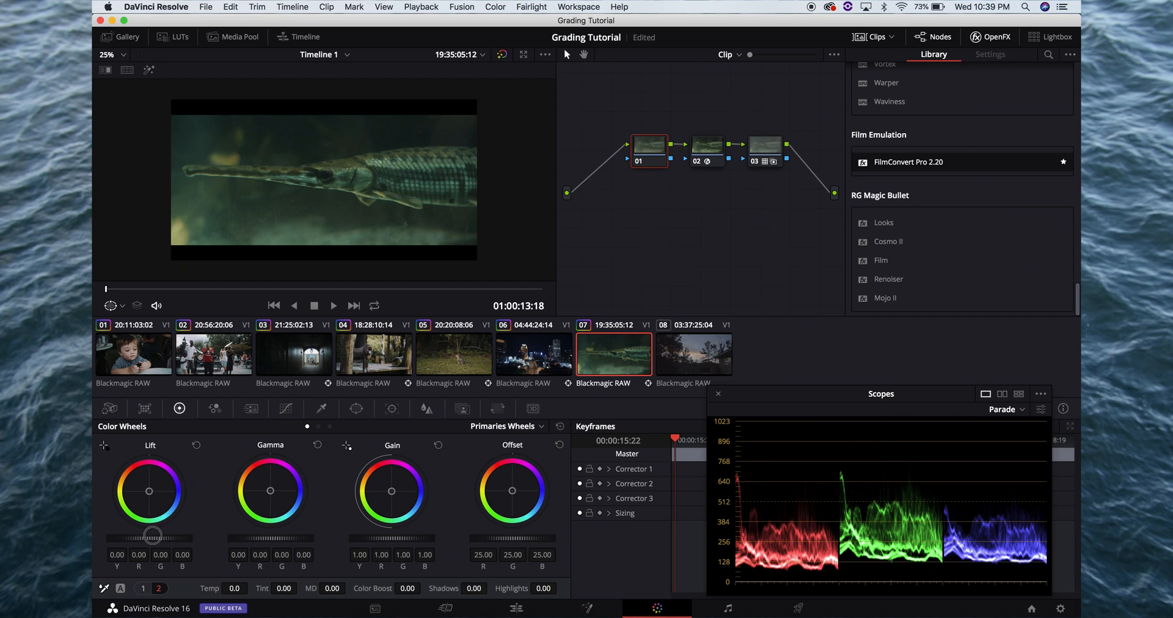
{"action": "left_click_drag", "start_coordinate": [152, 536], "coordinate": [114, 544]}
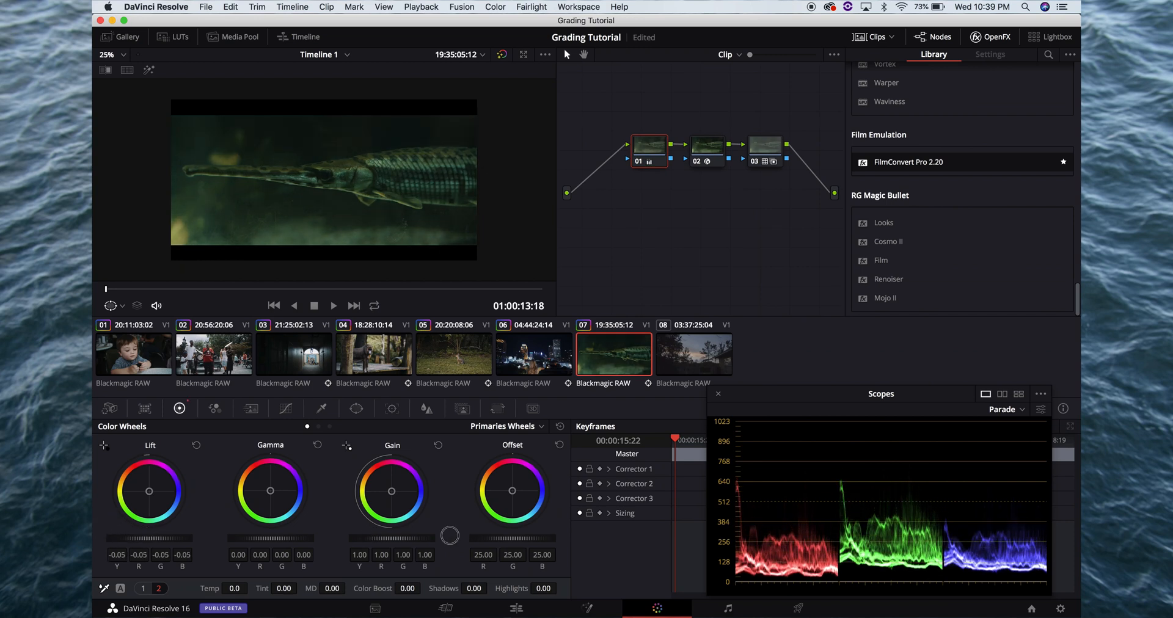
{"action": "left_click_drag", "start_coordinate": [473, 535], "coordinate": [476, 535]}
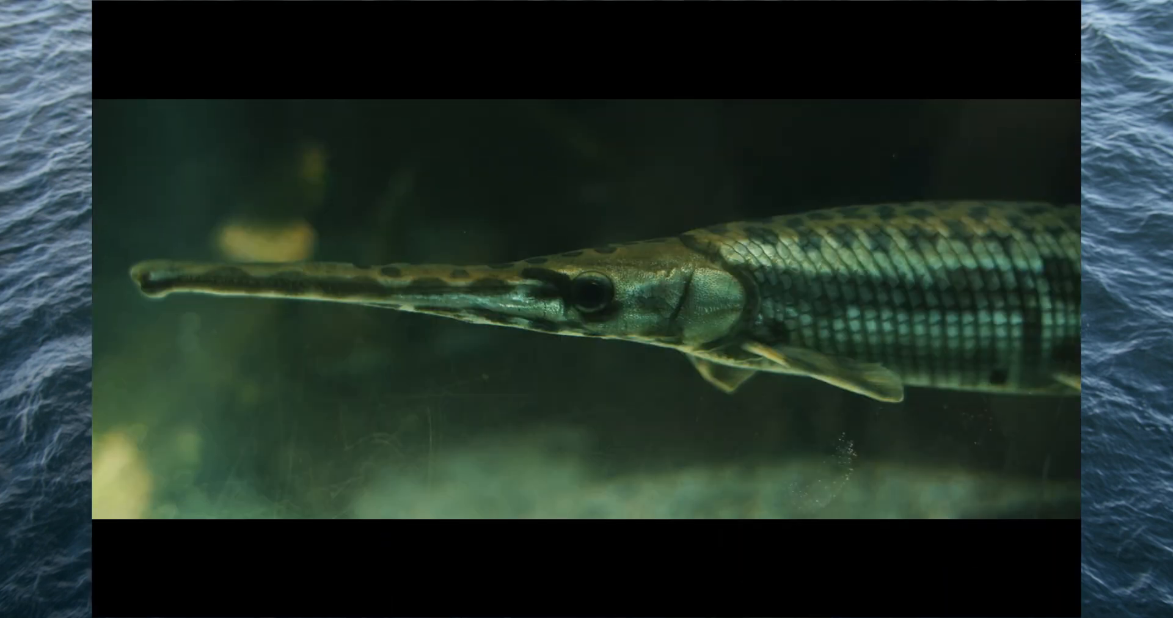
{"action": "key", "text": "Escape"}
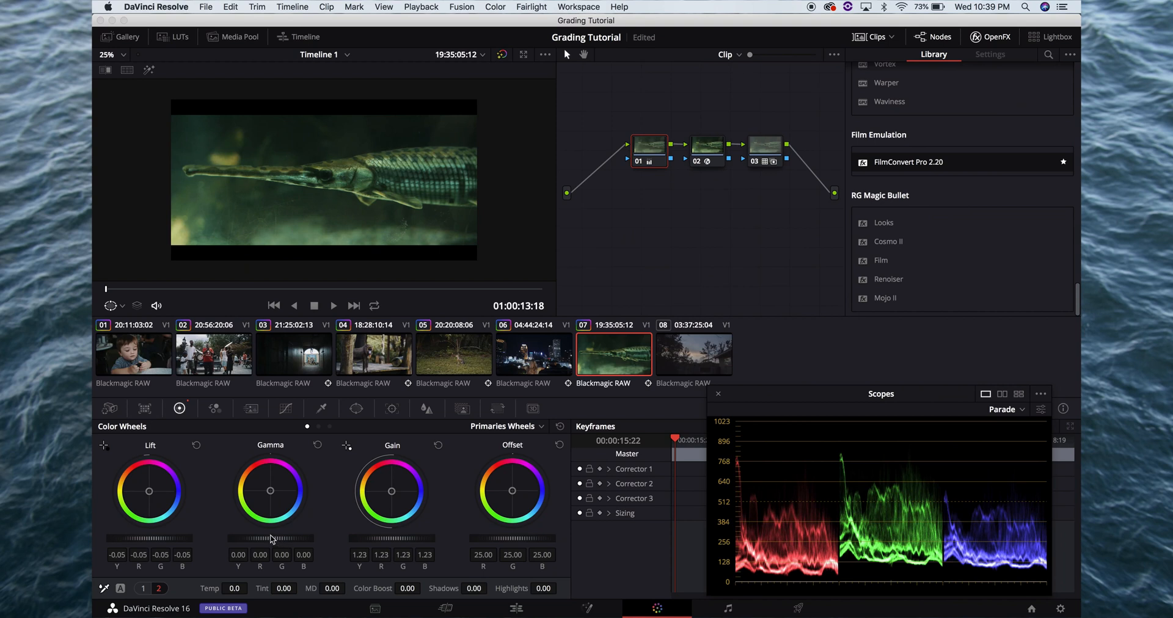
{"action": "left_click_drag", "start_coordinate": [272, 538], "coordinate": [287, 538]}
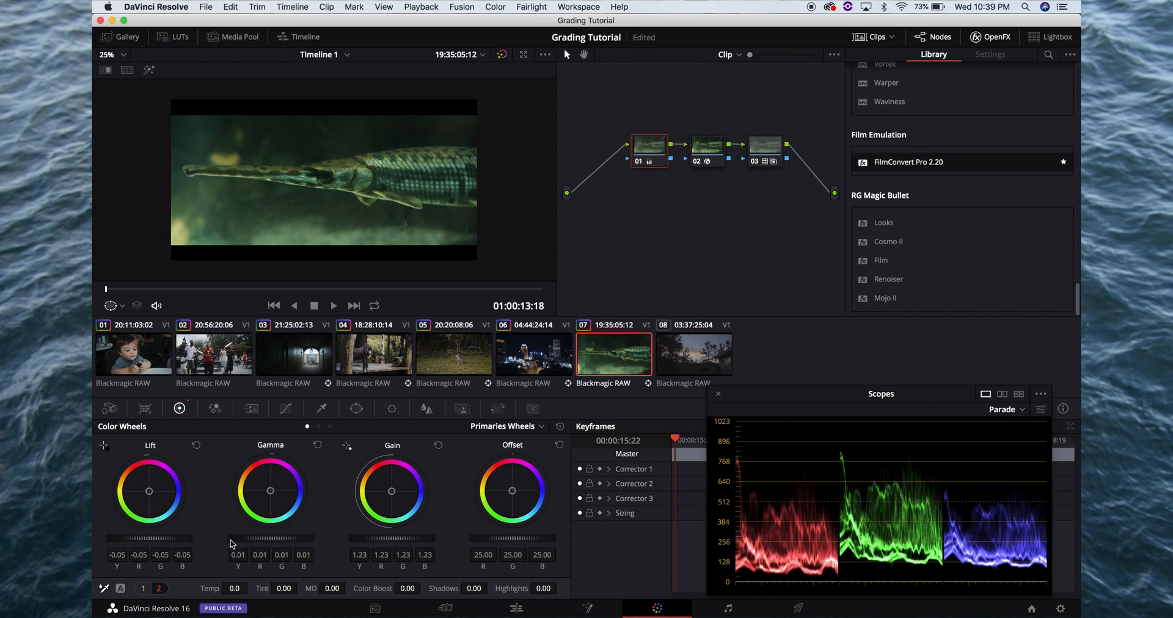
Set node 01's tint to 42.00 and temperature to -60.0, and check the fish shot full screen
{"action": "left_click_drag", "start_coordinate": [282, 590], "coordinate": [331, 588]}
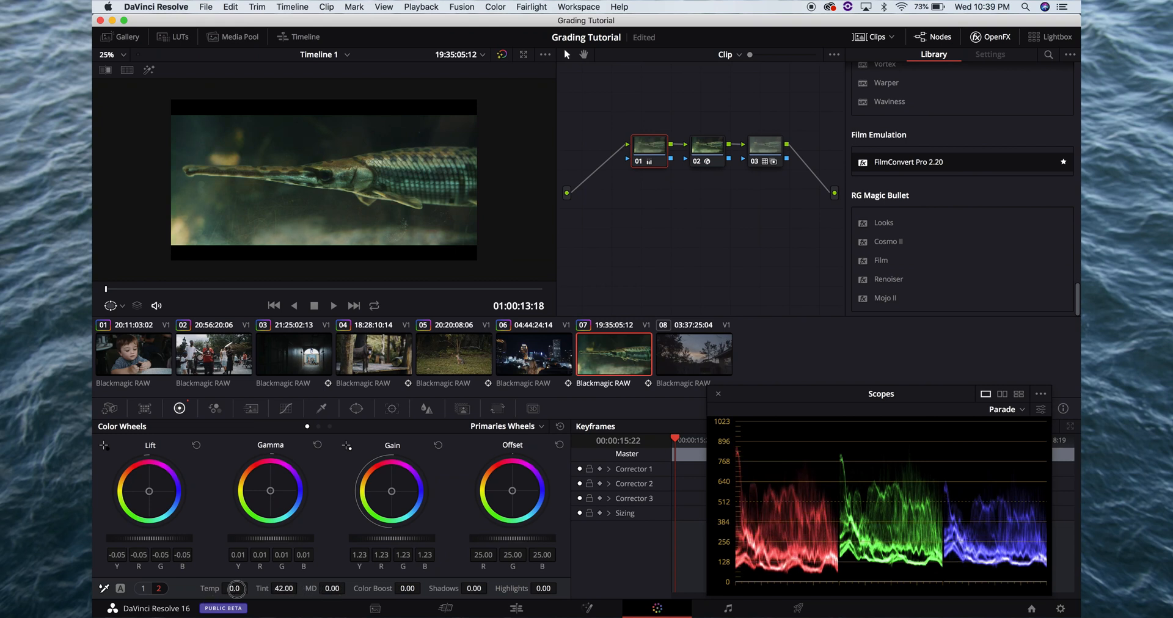
{"action": "mouse_move", "coordinate": [234, 588]}
{"action": "left_mouse_down"}
{"action": "mouse_move", "coordinate": [222, 588]}
{"action": "mouse_move", "coordinate": [235, 588]}
{"action": "left_mouse_up"}
{"action": "key", "text": "super+f"}
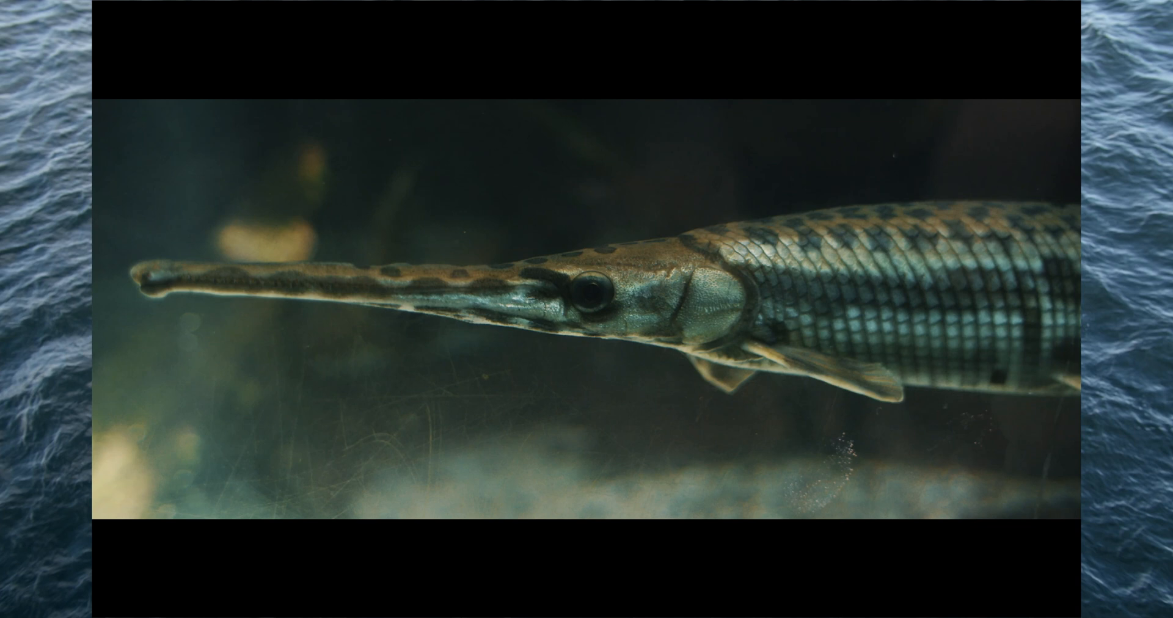
{"action": "key", "text": "super+f"}
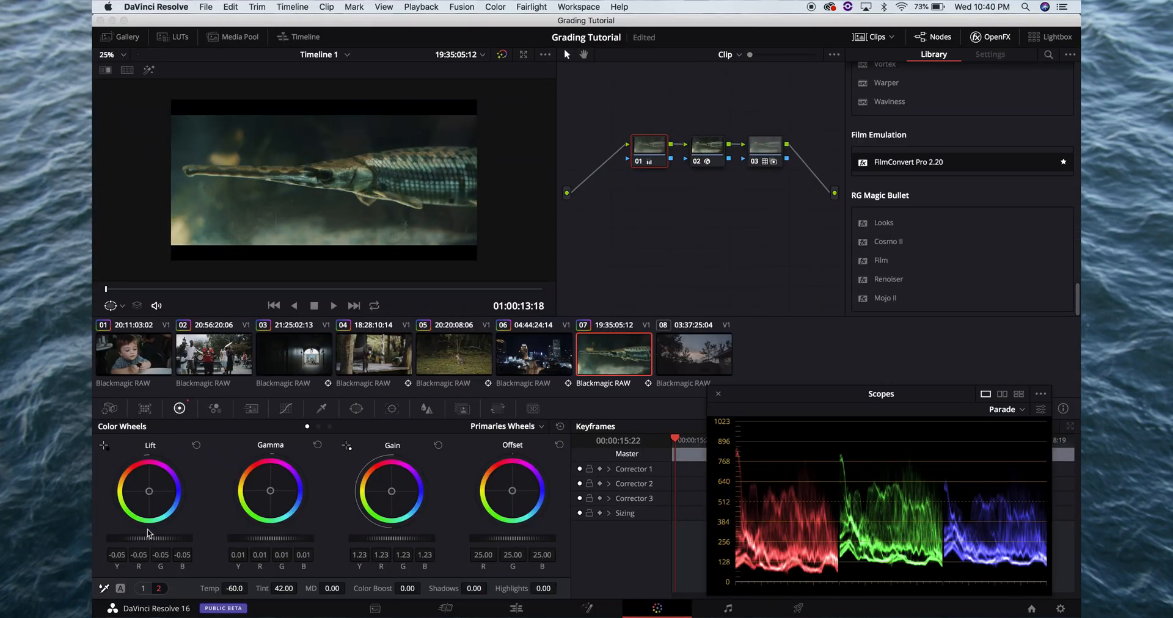
Increase node 01's contrast with lift at -0.07 and gain at 1.32, and check the picture full screen
{"action": "left_click_drag", "start_coordinate": [156, 537], "coordinate": [136, 537]}
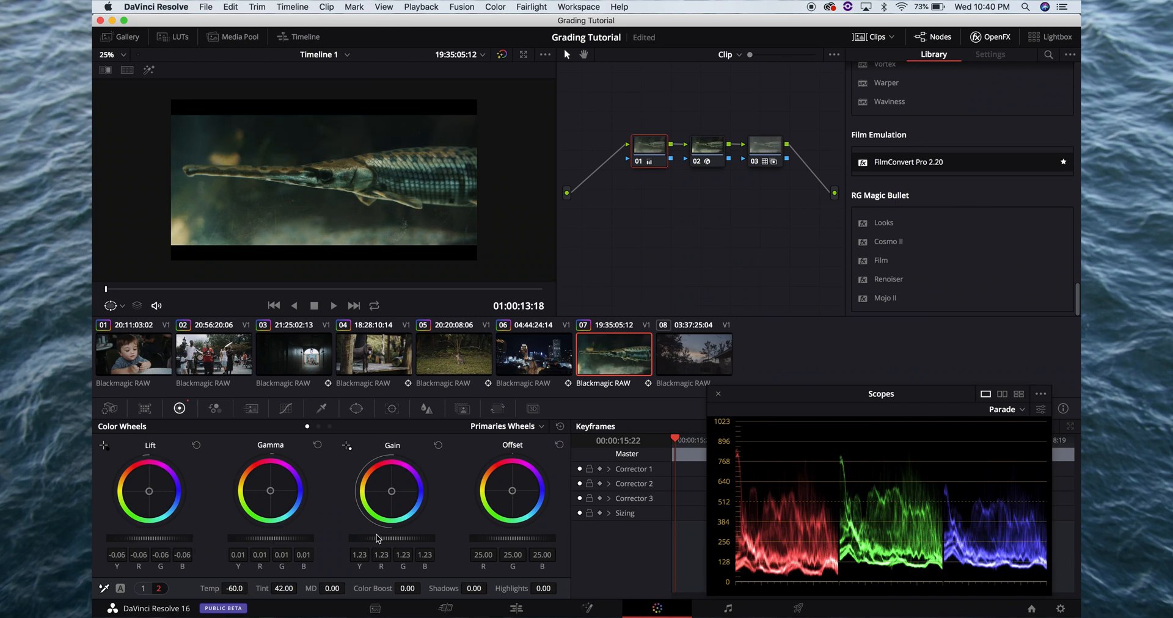
{"action": "left_click_drag", "start_coordinate": [377, 537], "coordinate": [409, 535]}
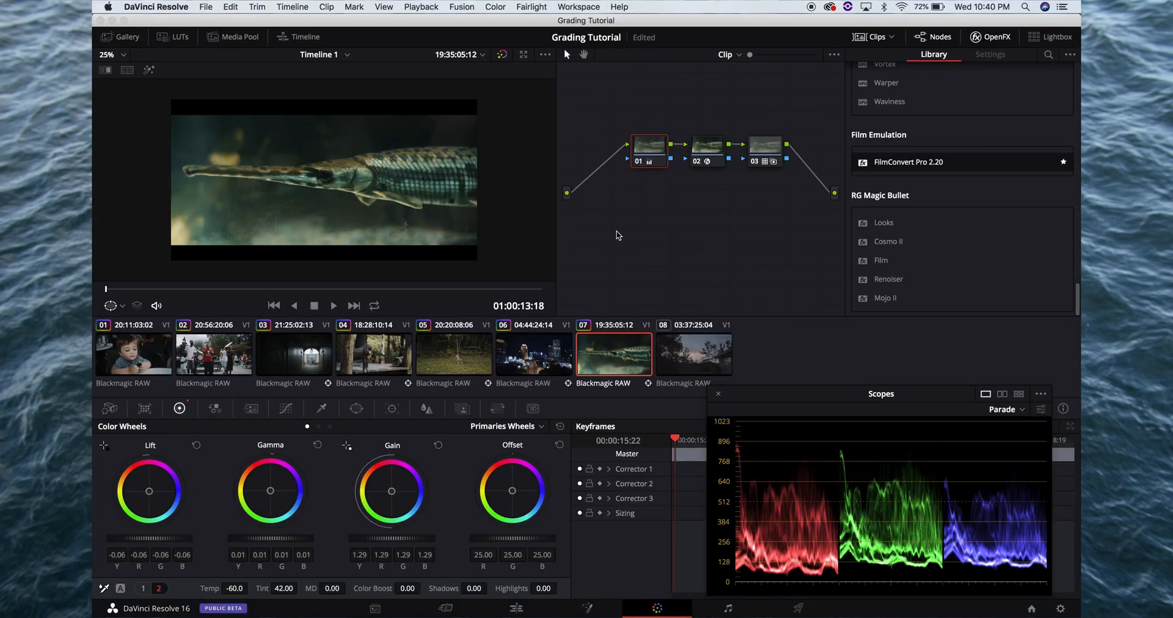
{"action": "left_click_drag", "start_coordinate": [160, 541], "coordinate": [146, 538]}
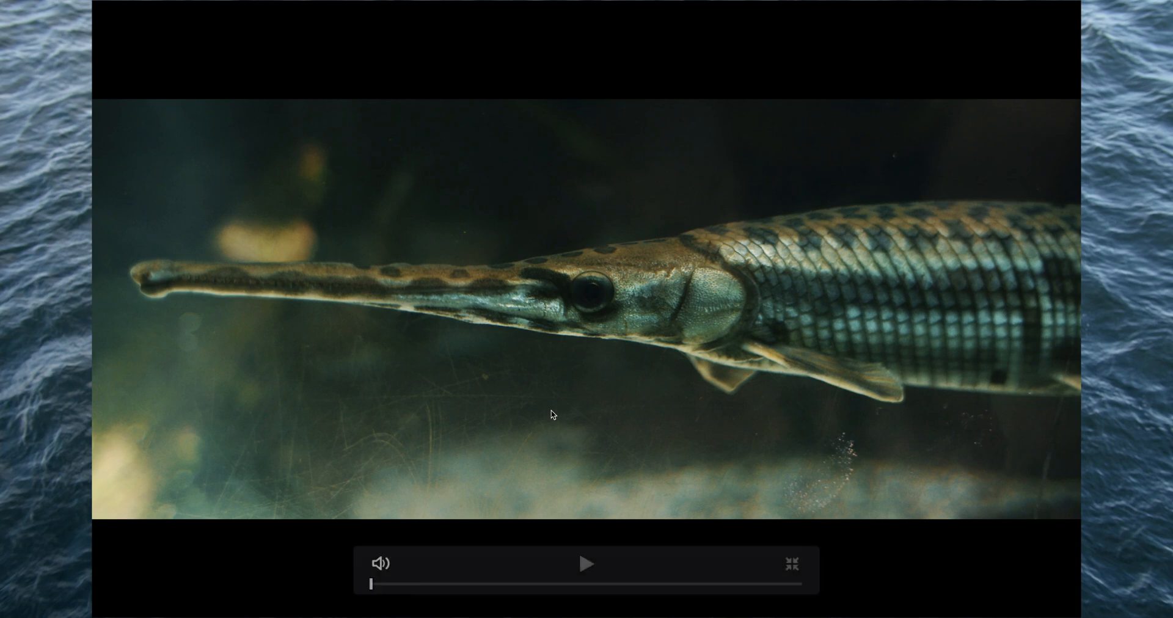
{"action": "key", "text": "Escape"}
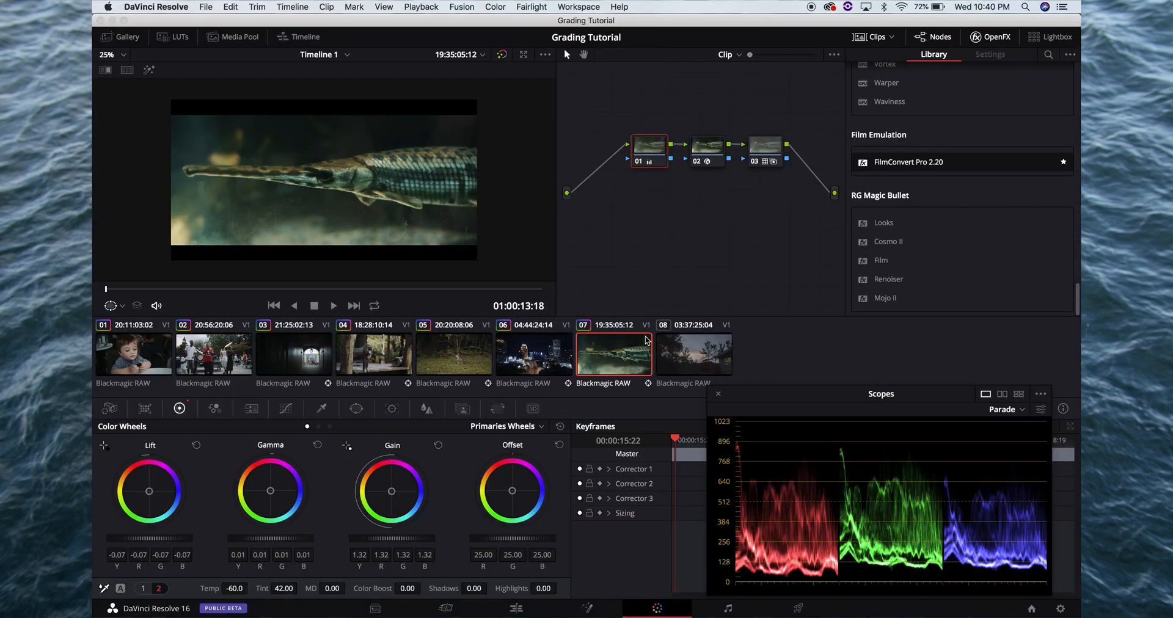
Add two serial nodes after node 01 on clip 08 and return to clip 07
{"action": "left_click", "coordinate": [684, 345]}
{"action": "key", "text": "="}
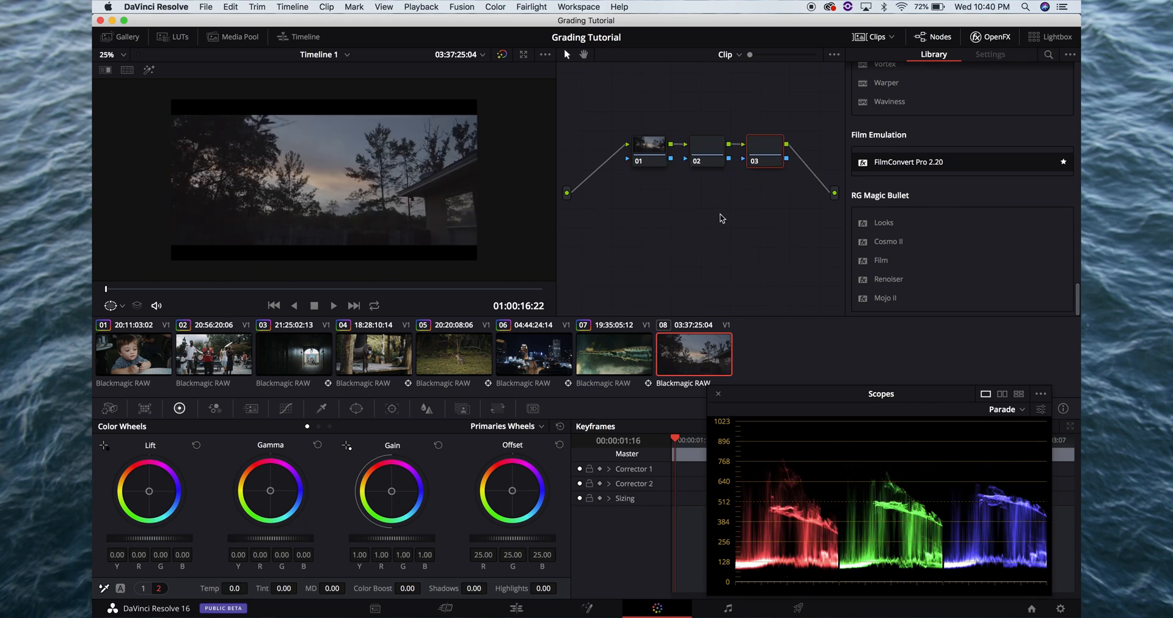
{"action": "left_click", "coordinate": [603, 353]}
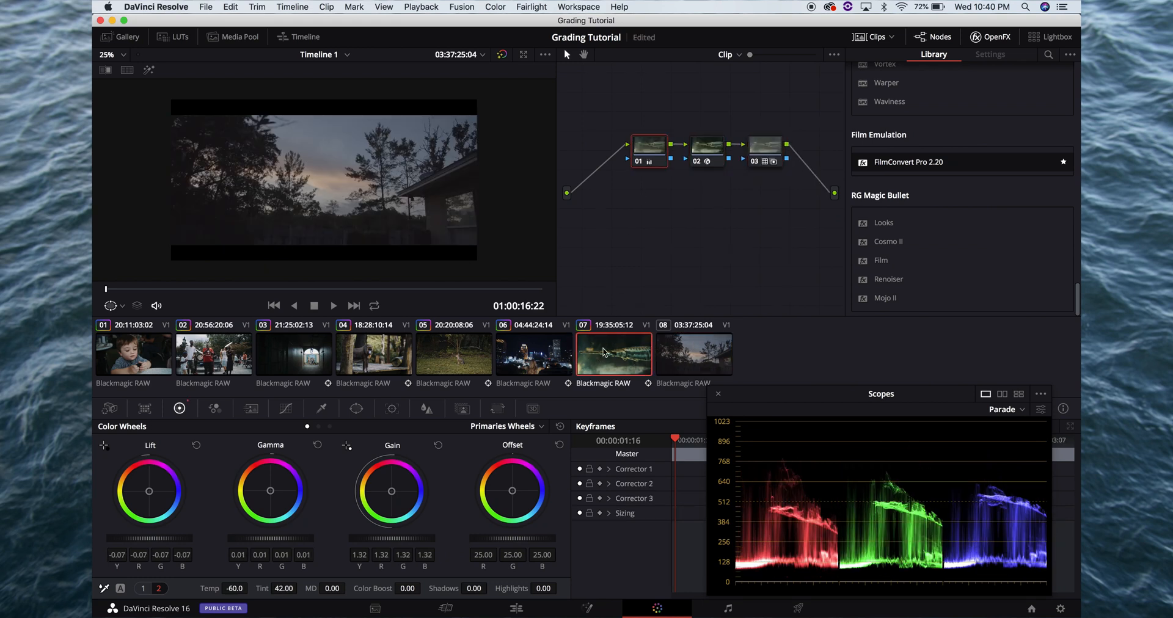
Copy the grades of clip 07's nodes 02 and 03 onto the matching nodes of clip 08 and check the picture full screen
{"action": "left_click", "coordinate": [707, 151]}
{"action": "left_click", "coordinate": [702, 363]}
{"action": "left_click", "coordinate": [719, 146]}
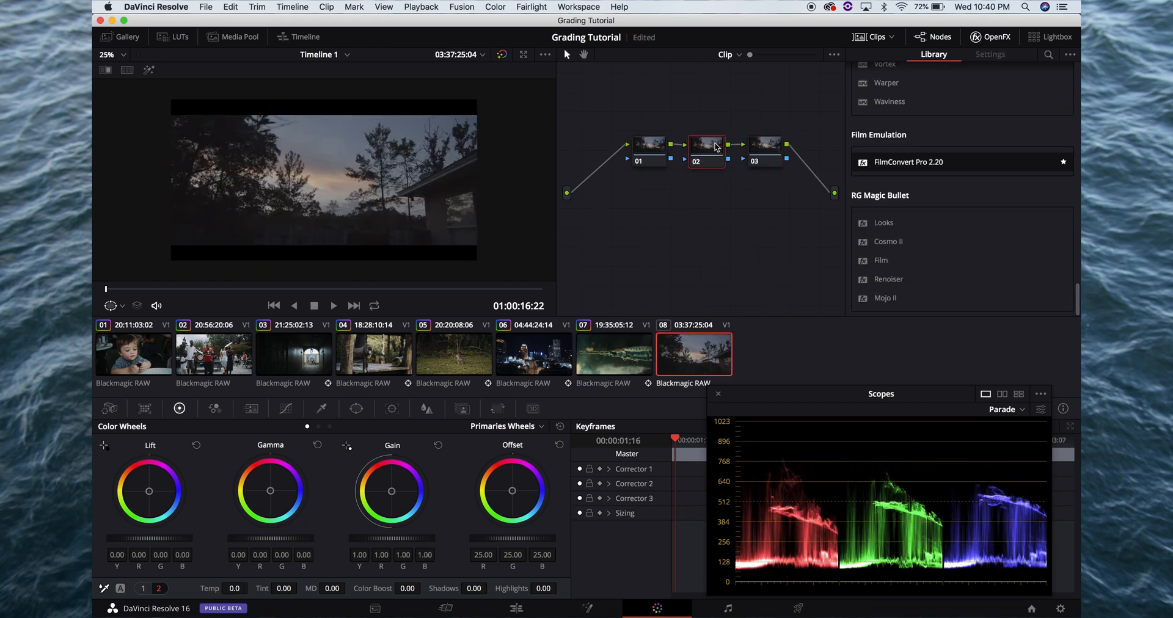
{"action": "key", "text": "Up"}
{"action": "left_click", "coordinate": [764, 164]}
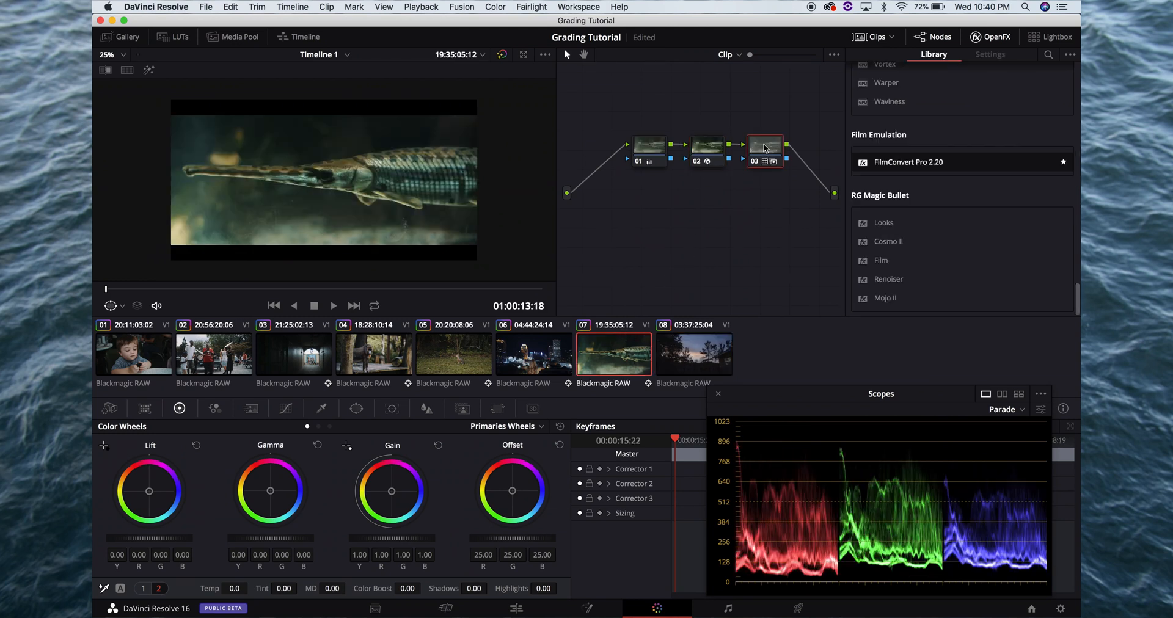
{"action": "key", "text": "Down"}
{"action": "left_click", "coordinate": [768, 142]}
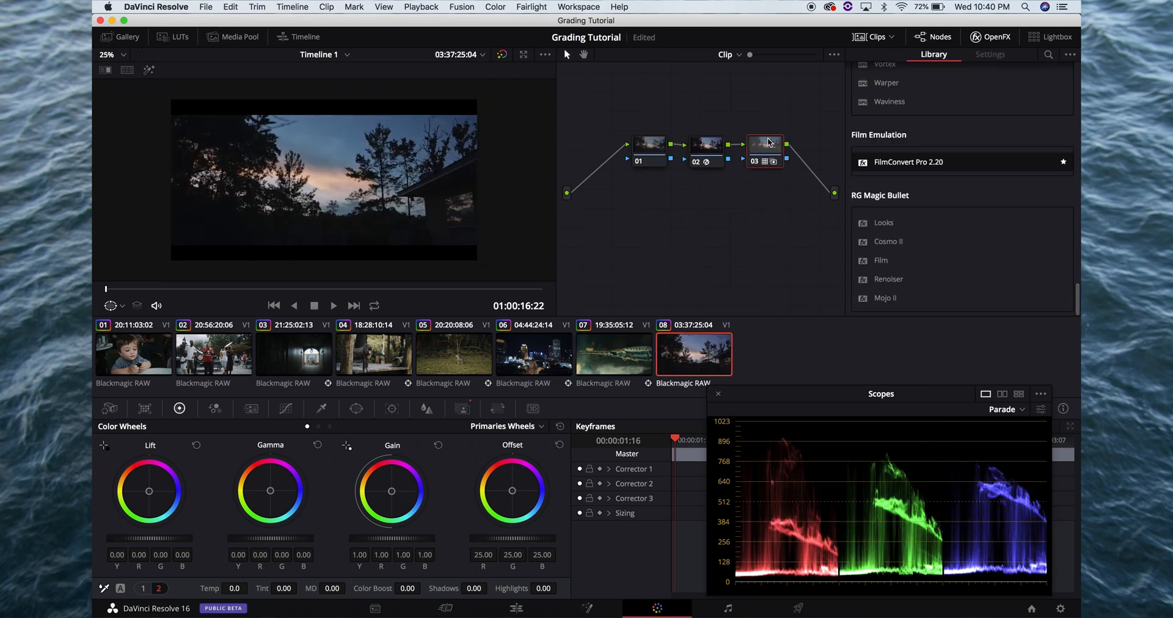
{"action": "key", "text": "super+f"}
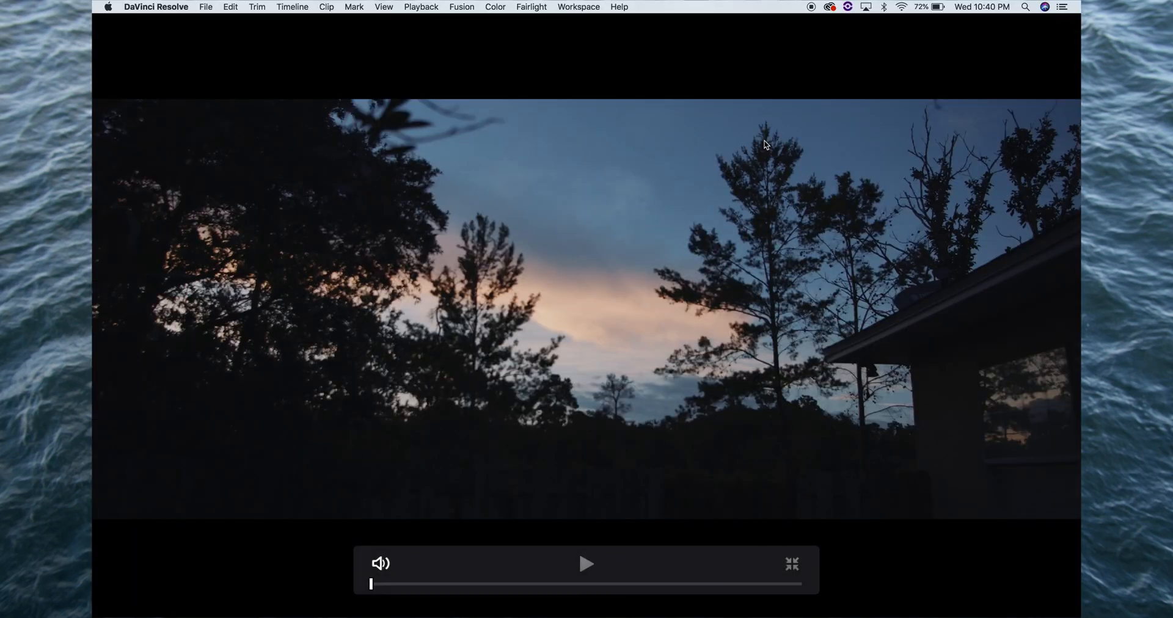
{"action": "key", "text": "super+f"}
On clip 08's node 01, set lift to -0.01, gain to 1.04 and gamma to -0.02, checking the picture full screen
{"action": "left_click", "coordinate": [647, 146]}
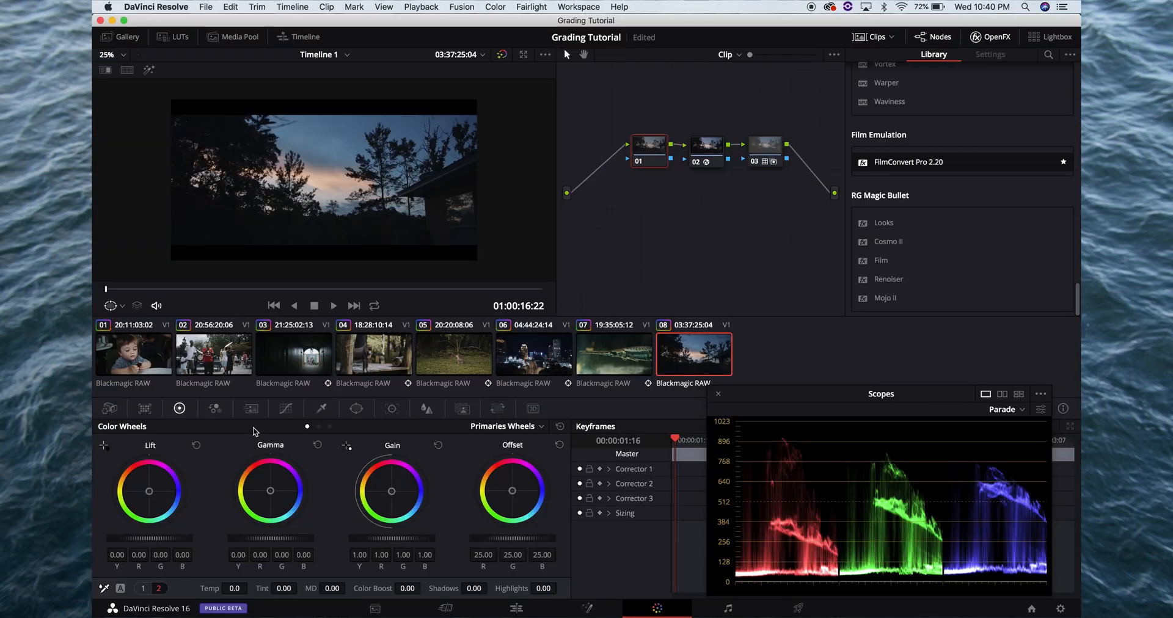
{"action": "left_click_drag", "start_coordinate": [161, 535], "coordinate": [146, 533]}
{"action": "key", "text": "super+f"}
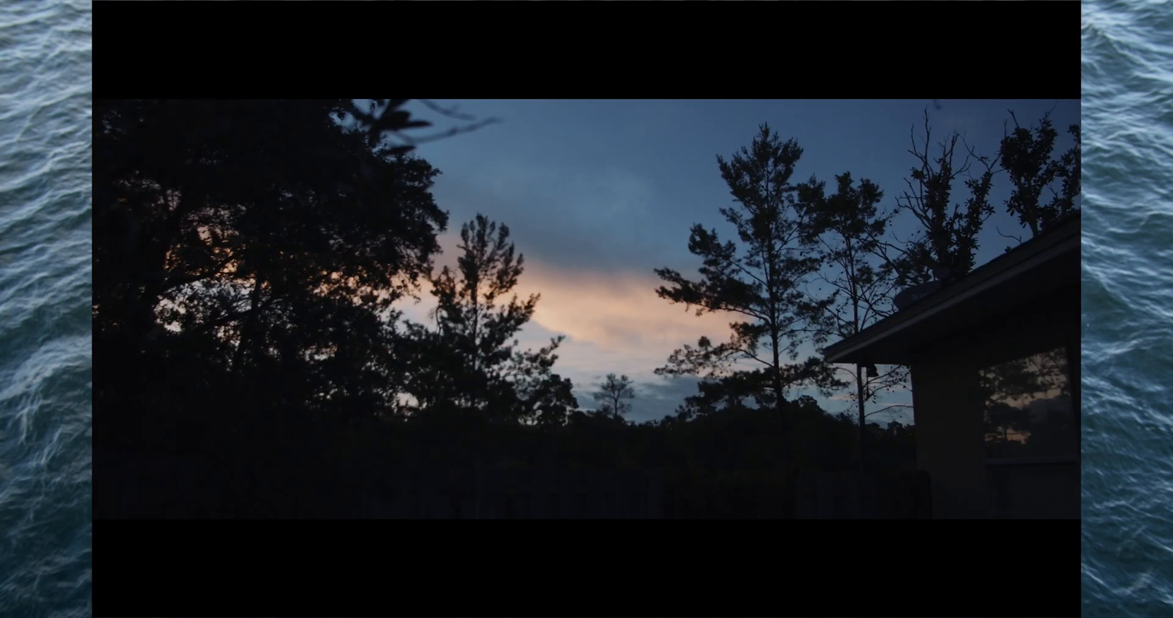
{"action": "key", "text": "super+f"}
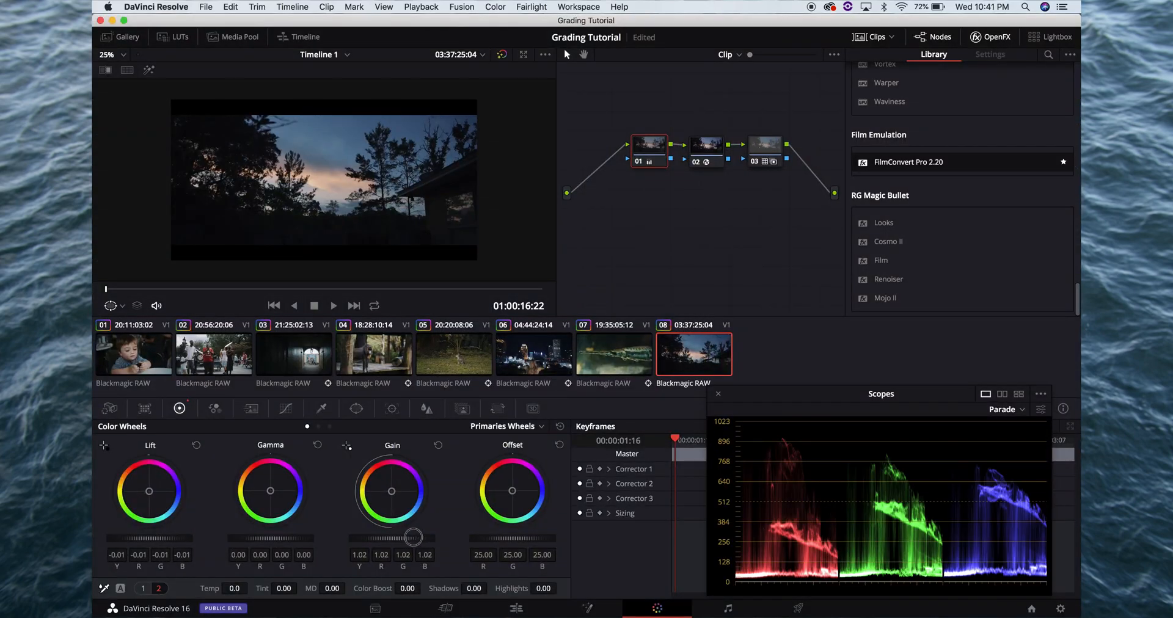
{"action": "left_click_drag", "start_coordinate": [351, 539], "coordinate": [259, 534]}
{"action": "key", "text": "super+f"}
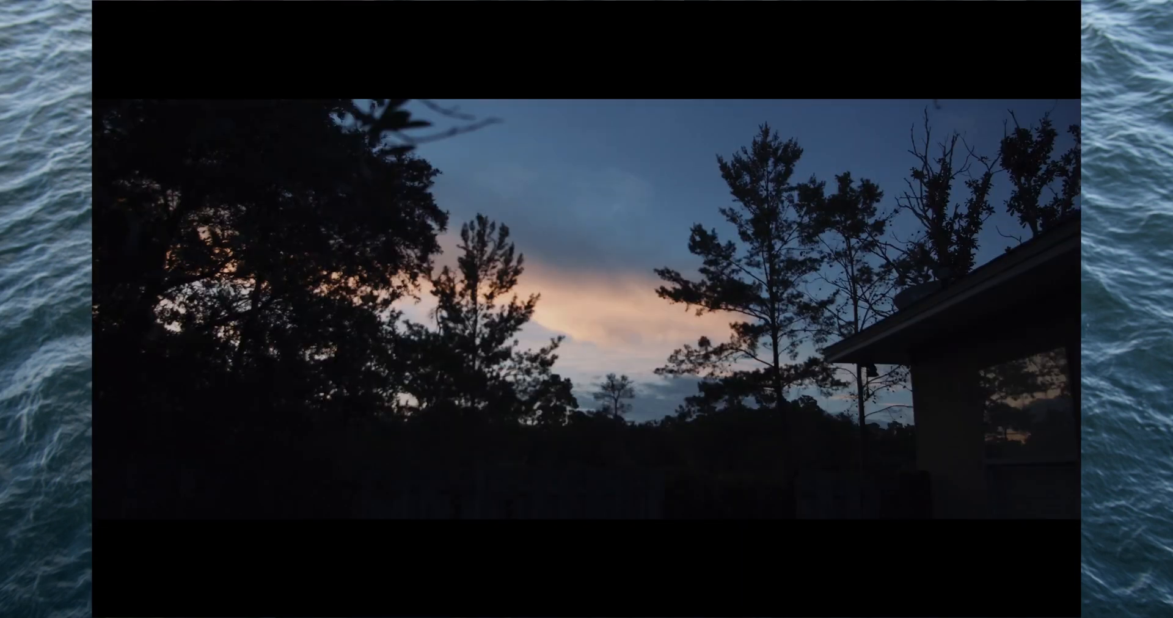
{"action": "key", "text": "super+f"}
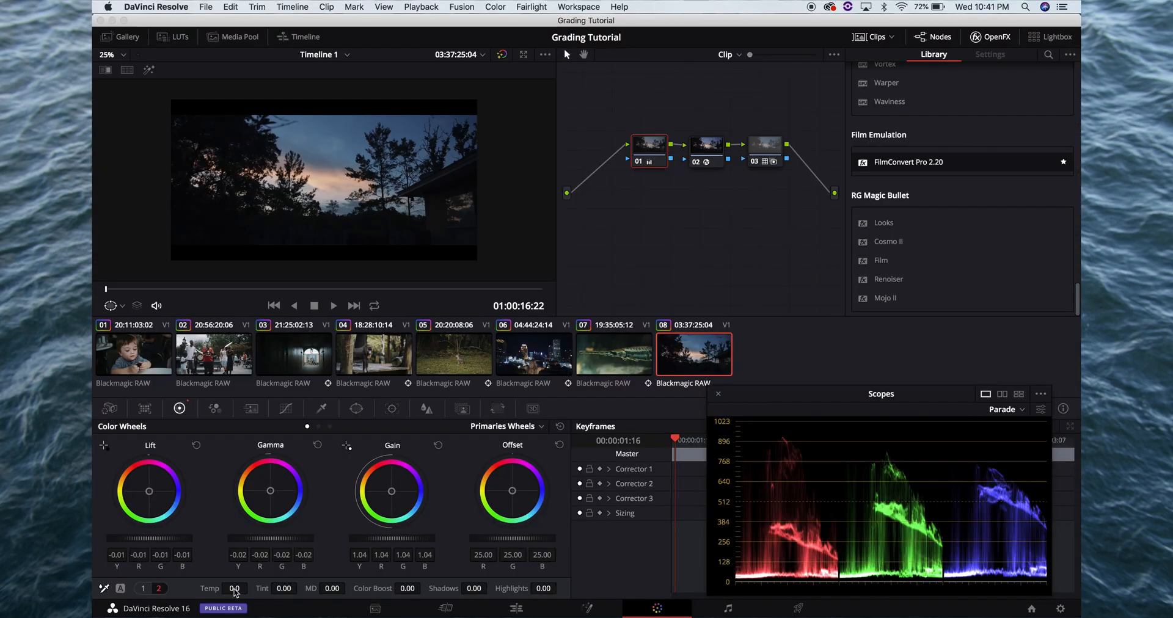
Try a warmer temperature and a cooler one of -570.0 on node 01, checking each full screen, and reset the temperature
{"action": "left_click_drag", "start_coordinate": [234, 588], "coordinate": [252, 588]}
{"action": "key", "text": "super+f"}
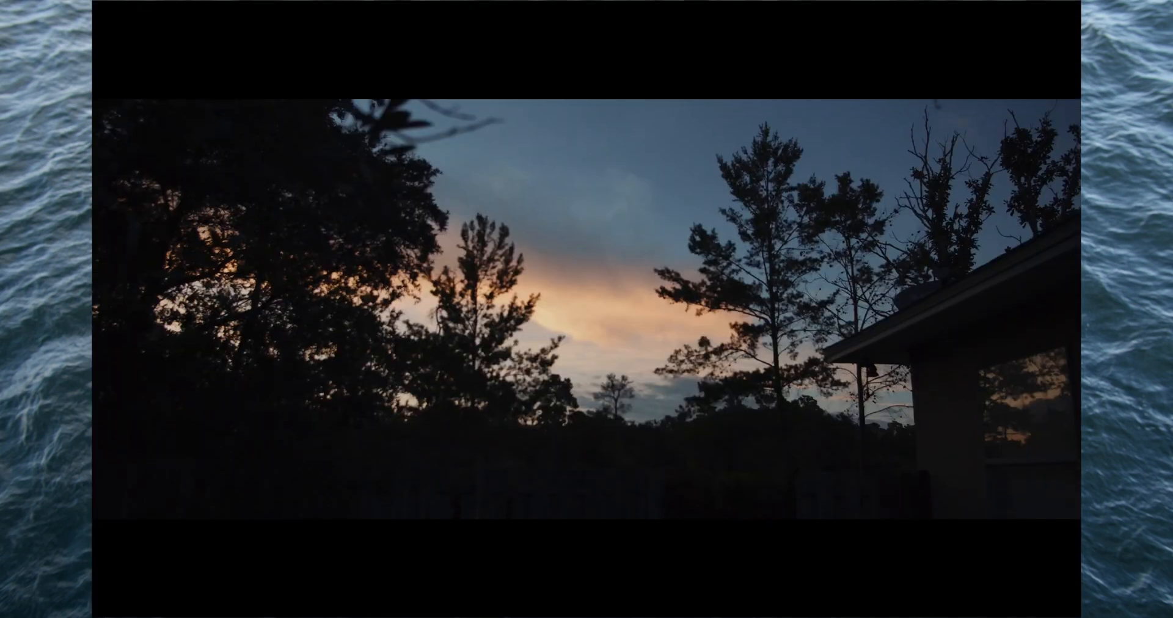
{"action": "key", "text": "super+f"}
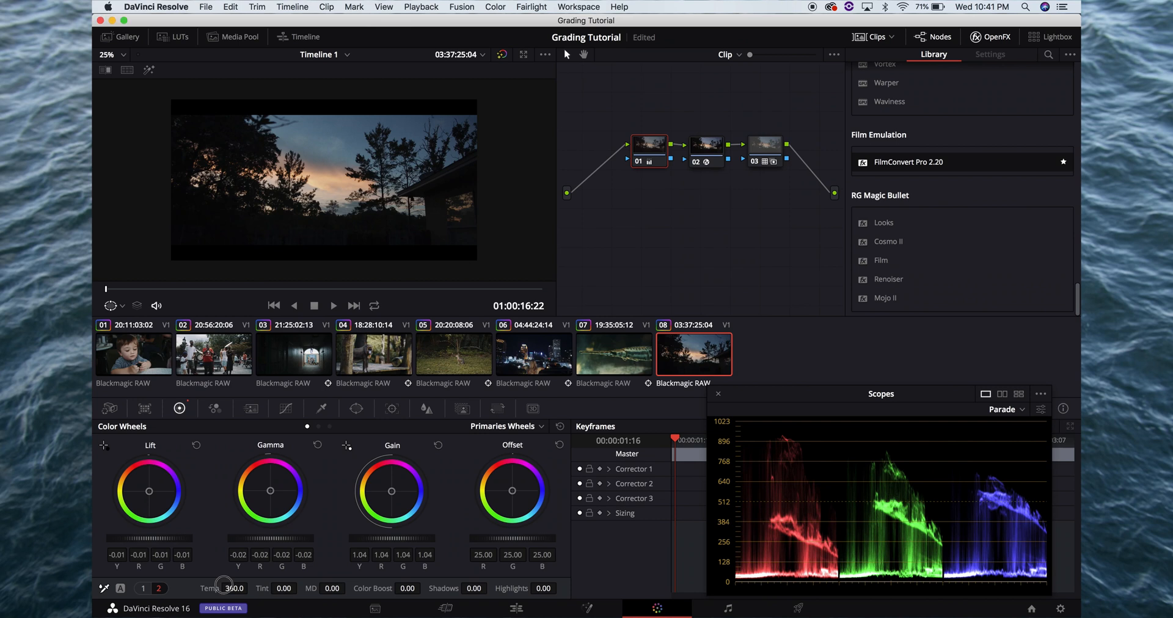
{"action": "left_click_drag", "start_coordinate": [224, 585], "coordinate": [169, 575]}
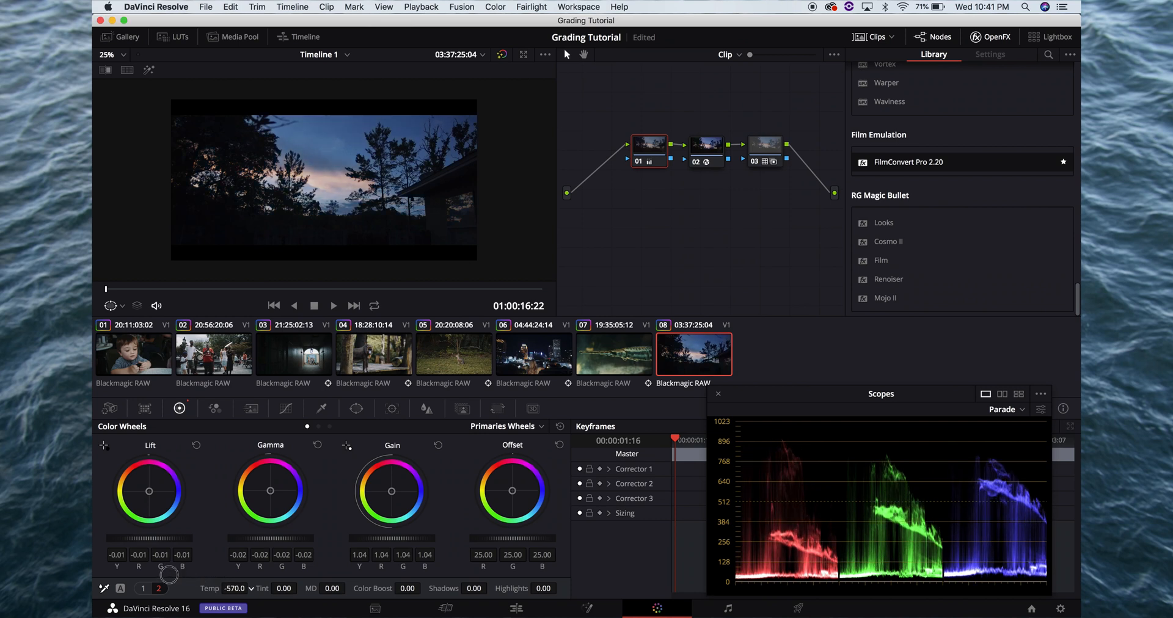
{"action": "key", "text": "super+f"}
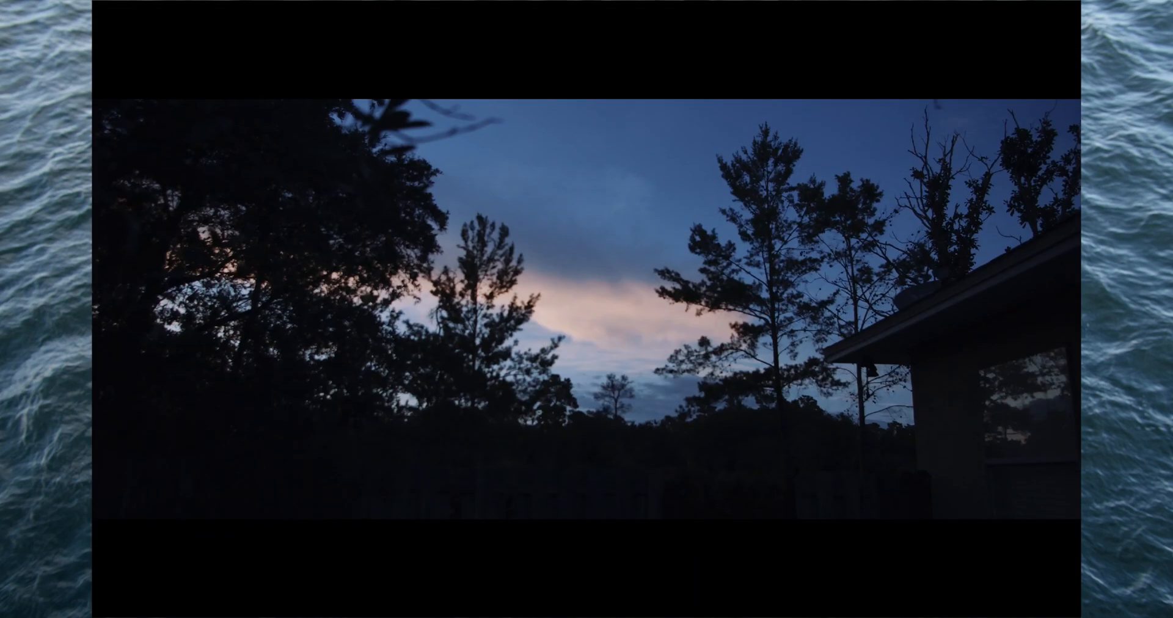
{"action": "key", "text": "super+f"}
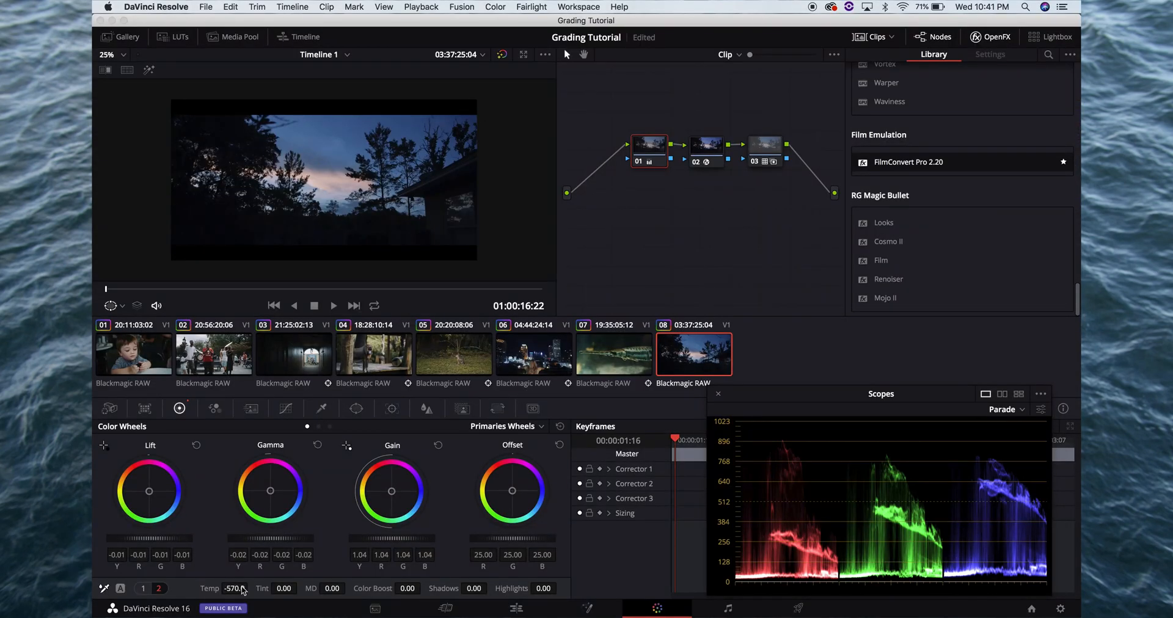
{"action": "double_click", "coordinate": [238, 587]}
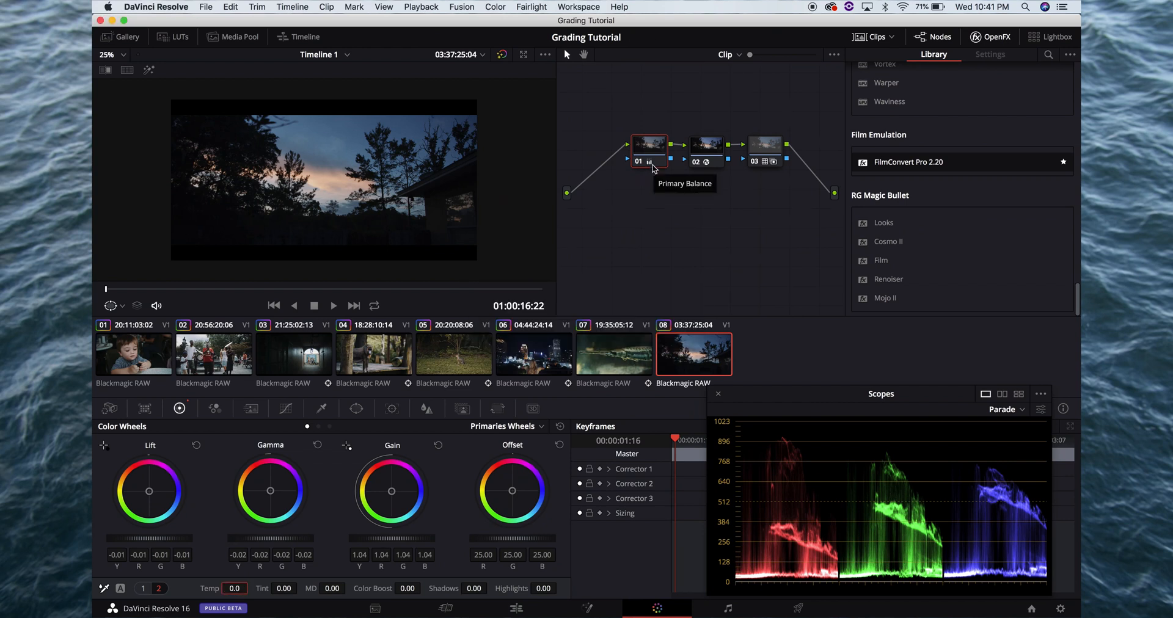
Add a serial node after clip 08's node 01 and sample the blue sky for its Hue Vs Hue curve
{"action": "left_click", "coordinate": [649, 155]}
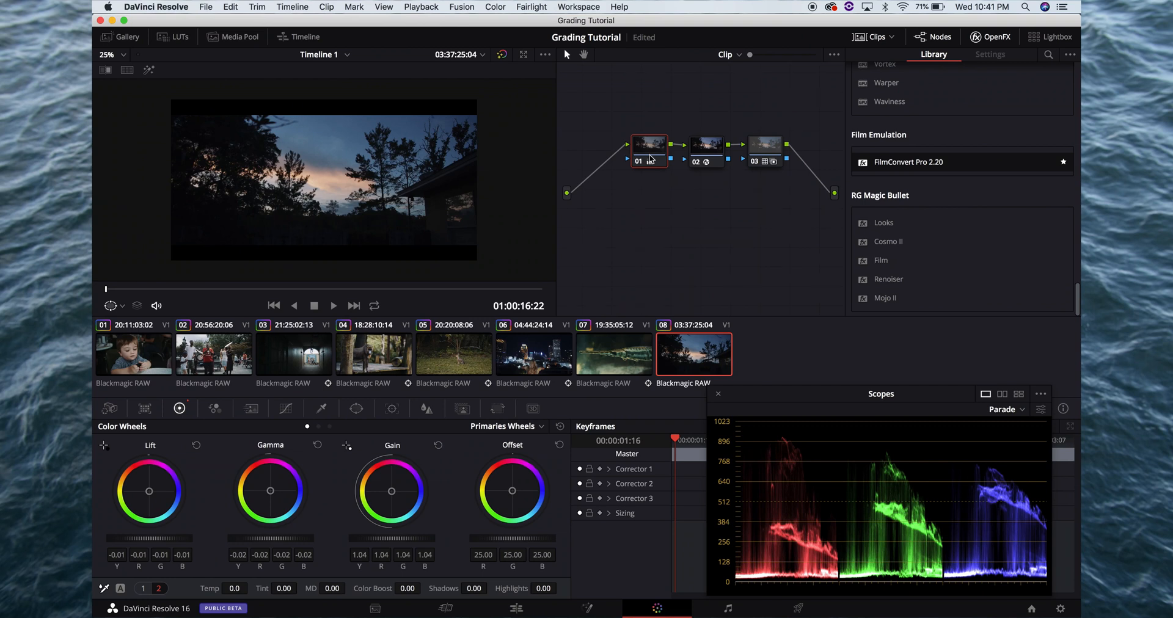
{"action": "key", "text": "alt+s"}
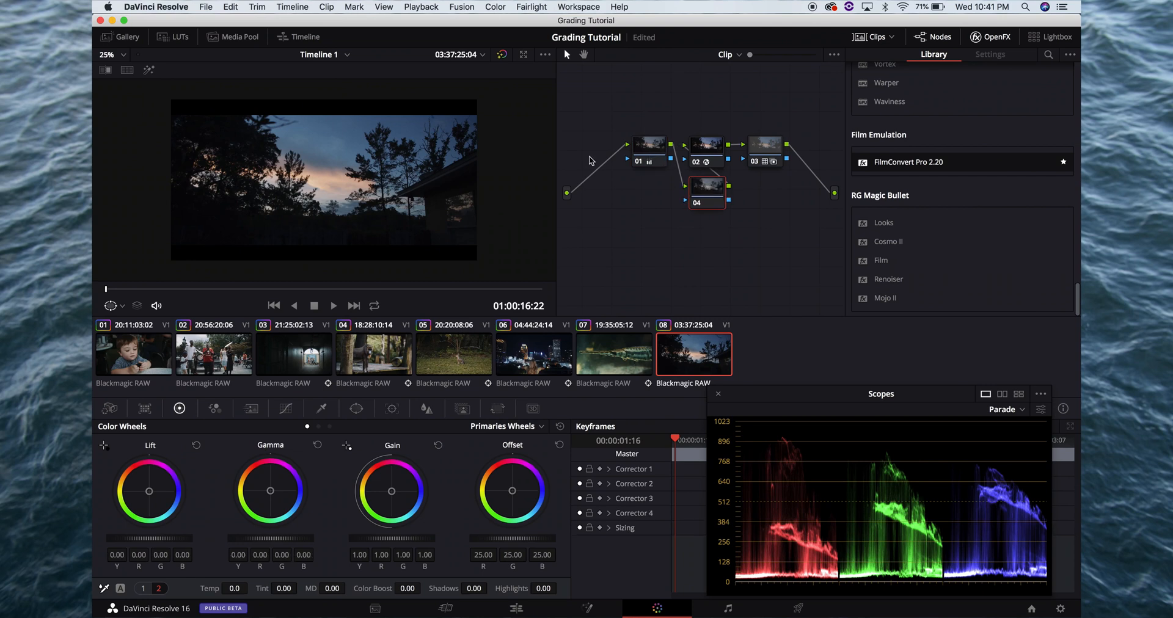
{"action": "left_click", "coordinate": [285, 409]}
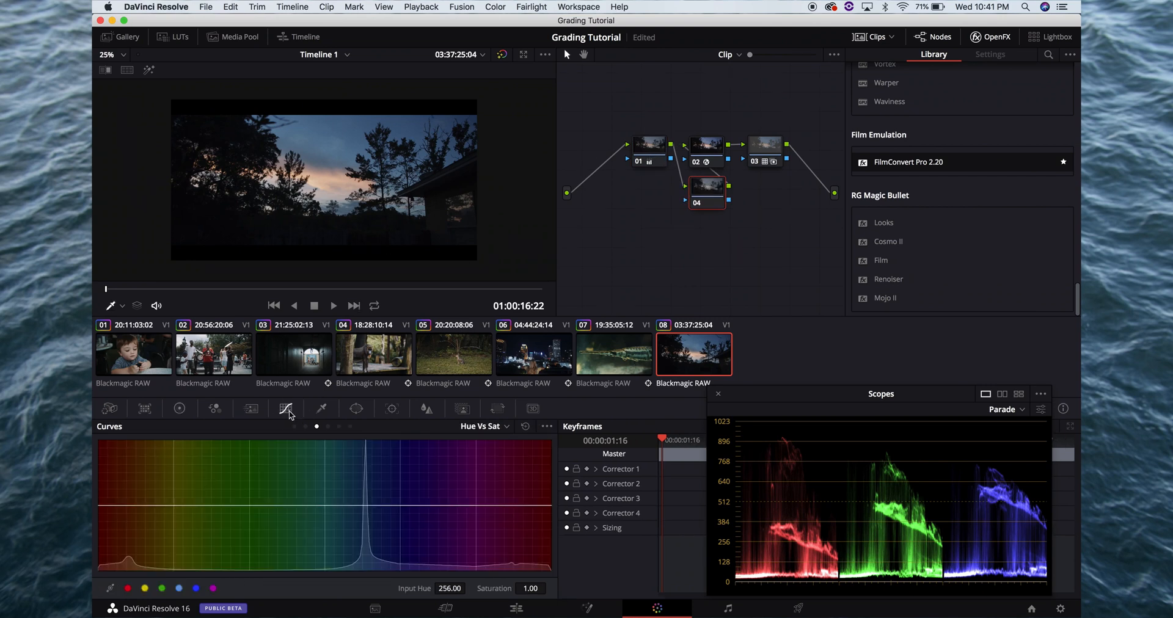
{"action": "left_click", "coordinate": [306, 426]}
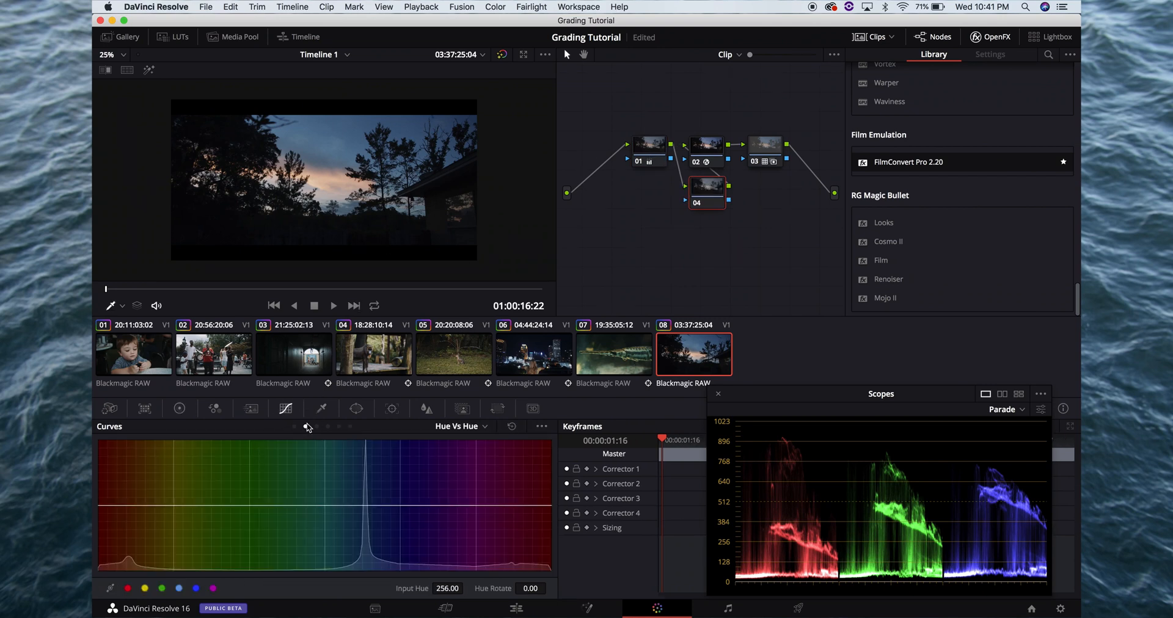
{"action": "left_click", "coordinate": [344, 137]}
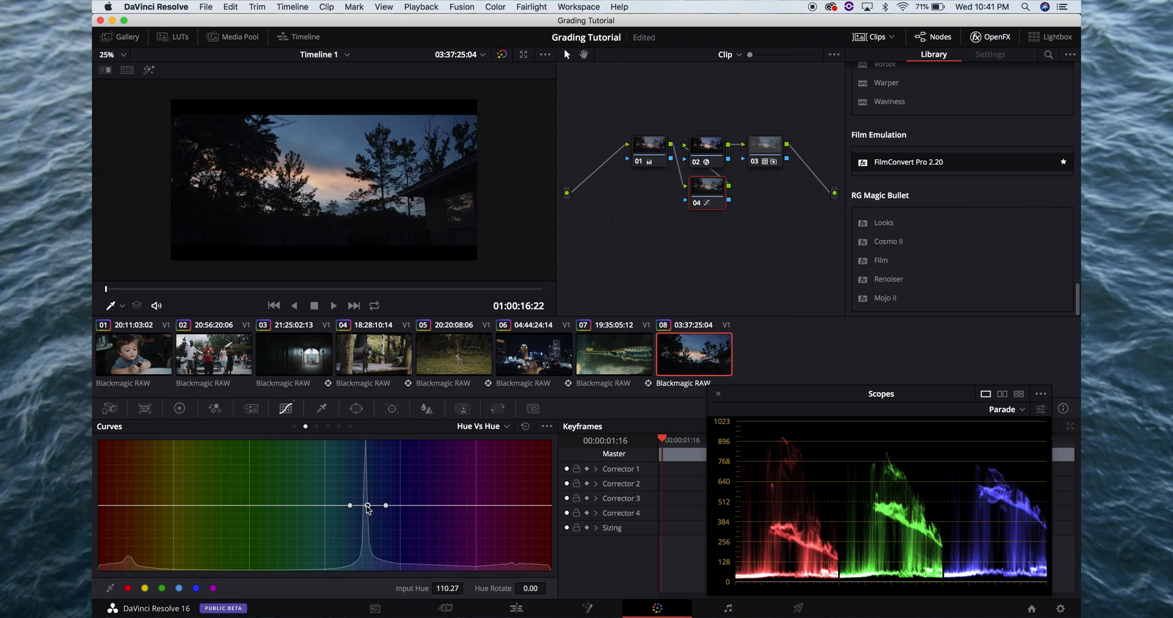
Try rotating the sky's hue by 17.68 and then in the opposite direction, comparing full screen with node 04 switched off
{"action": "left_click_drag", "start_coordinate": [367, 506], "coordinate": [367, 499]}
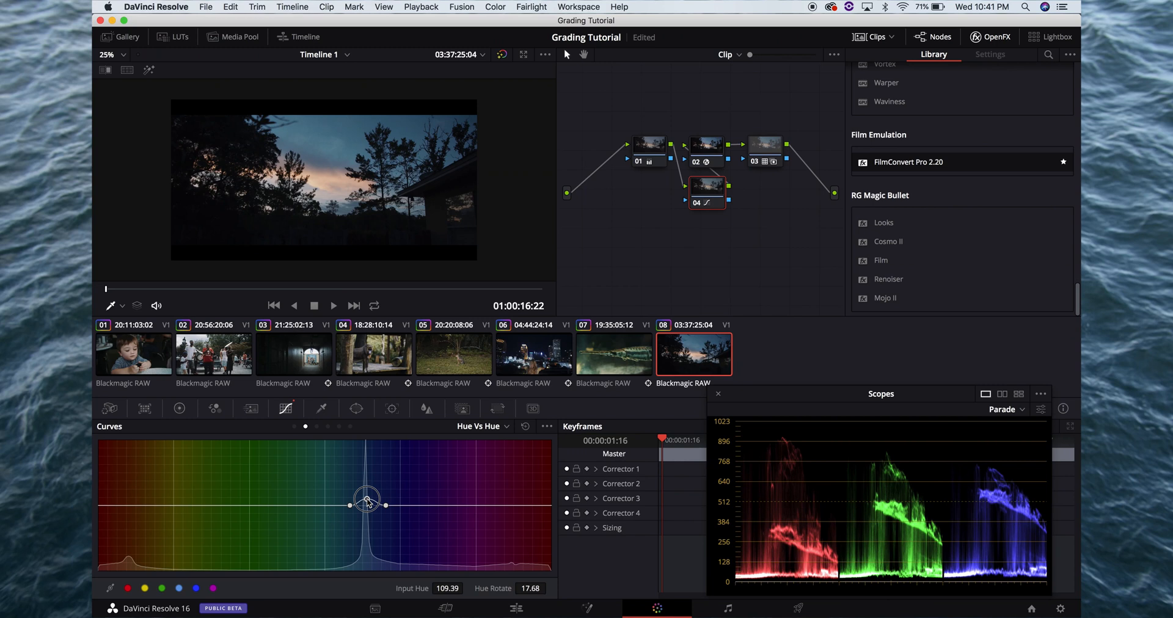
{"action": "key", "text": "super+f"}
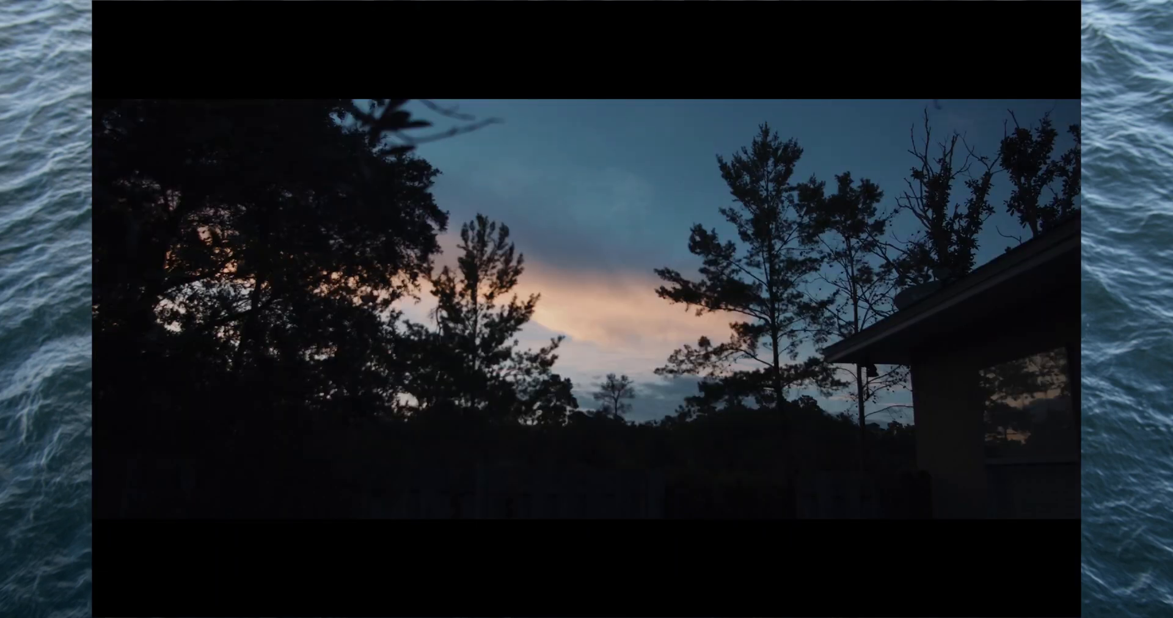
{"action": "key", "text": "super+d"}
{"action": "key", "text": "super+f"}
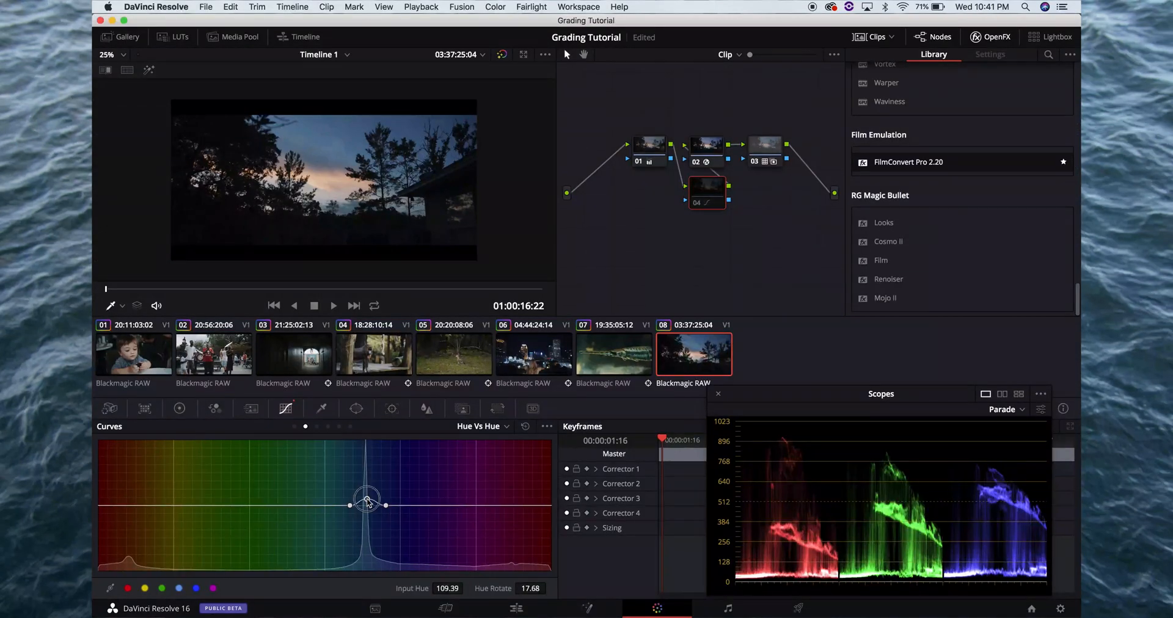
{"action": "left_click_drag", "start_coordinate": [366, 499], "coordinate": [367, 520]}
{"action": "key", "text": "super+f"}
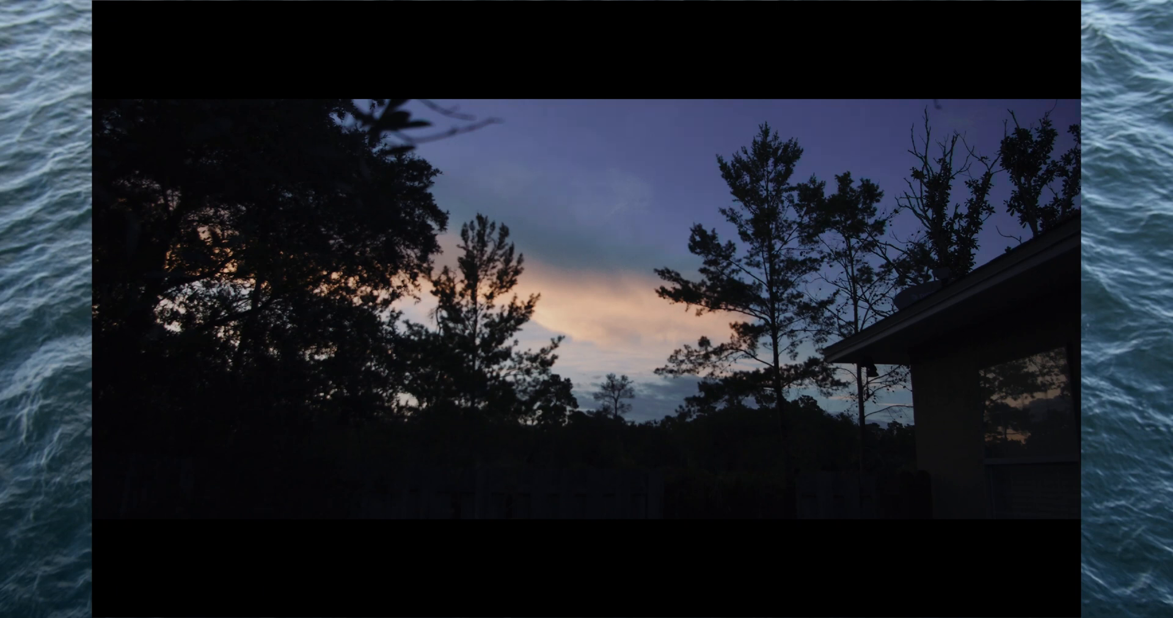
{"action": "key", "text": "super+d"}
{"action": "key", "text": "super+f"}
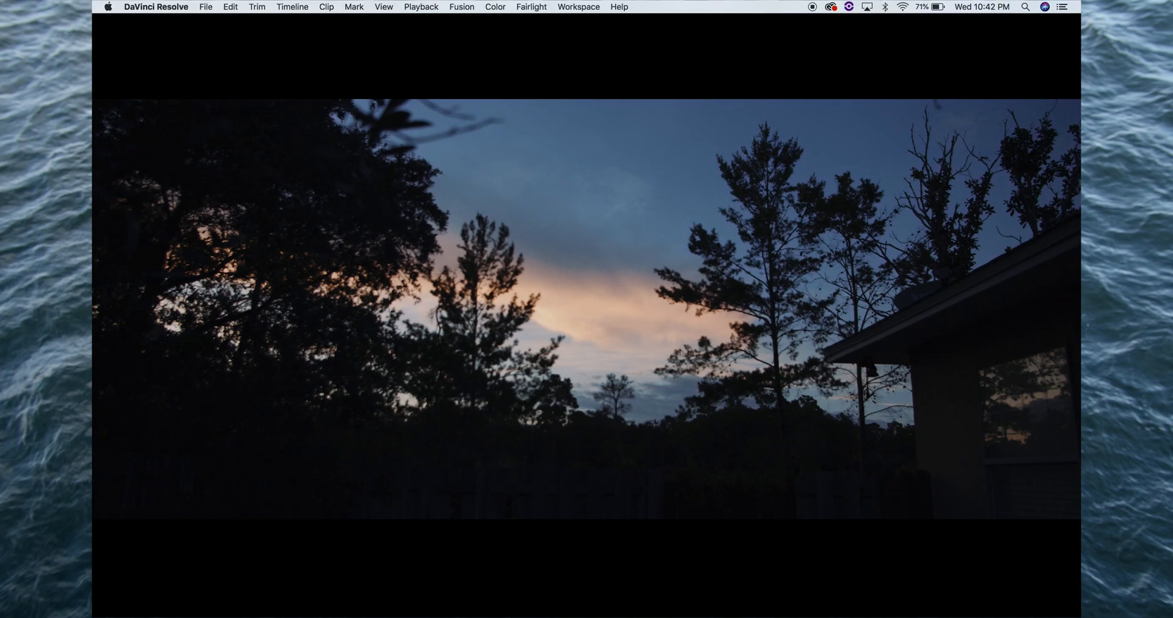
Set the sky's hue rotation to -3.21 on the Hue Vs Hue curve, check it full screen and re-enable node 04
{"action": "left_click_drag", "start_coordinate": [367, 517], "coordinate": [368, 506]}
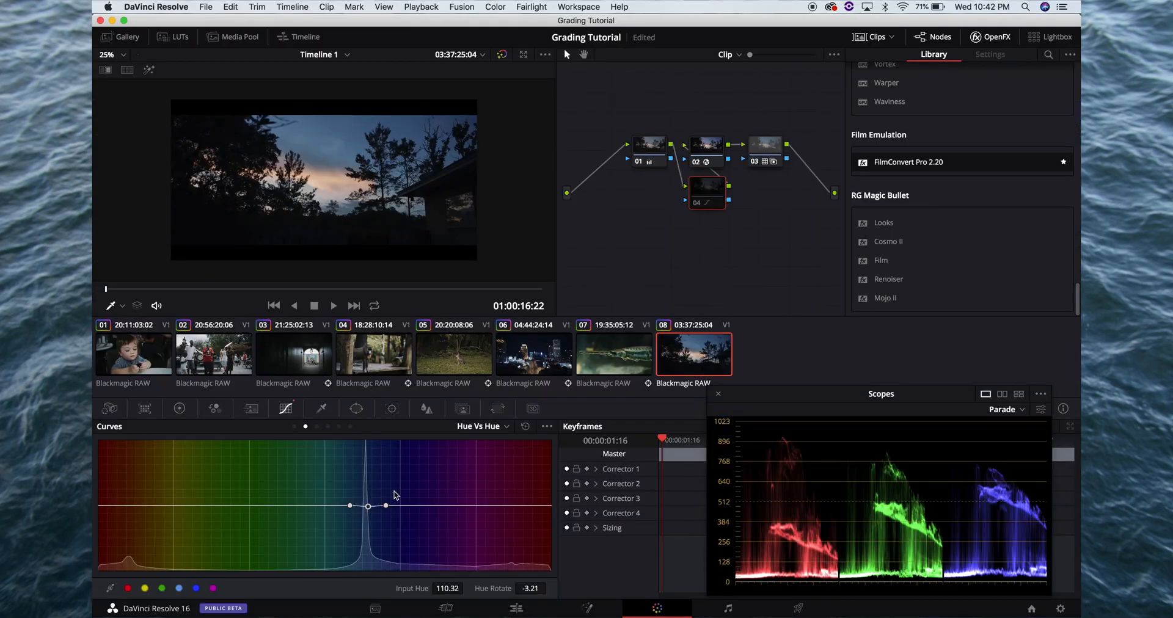
{"action": "key", "text": "super+f"}
{"action": "key", "text": "super+f"}
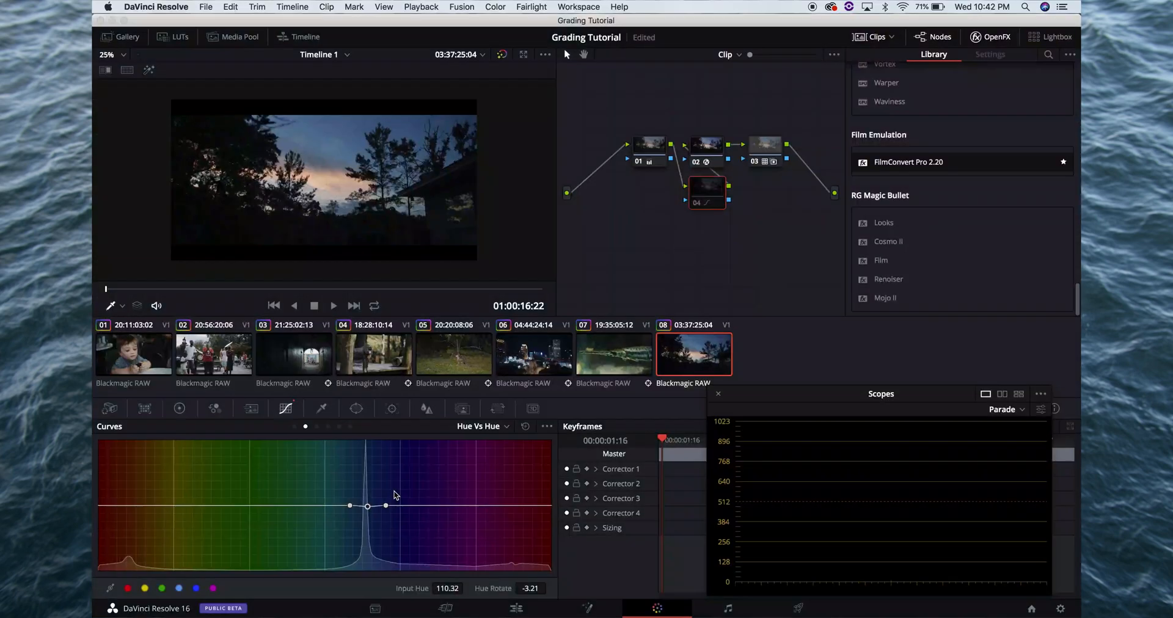
{"action": "key", "text": "super+d"}
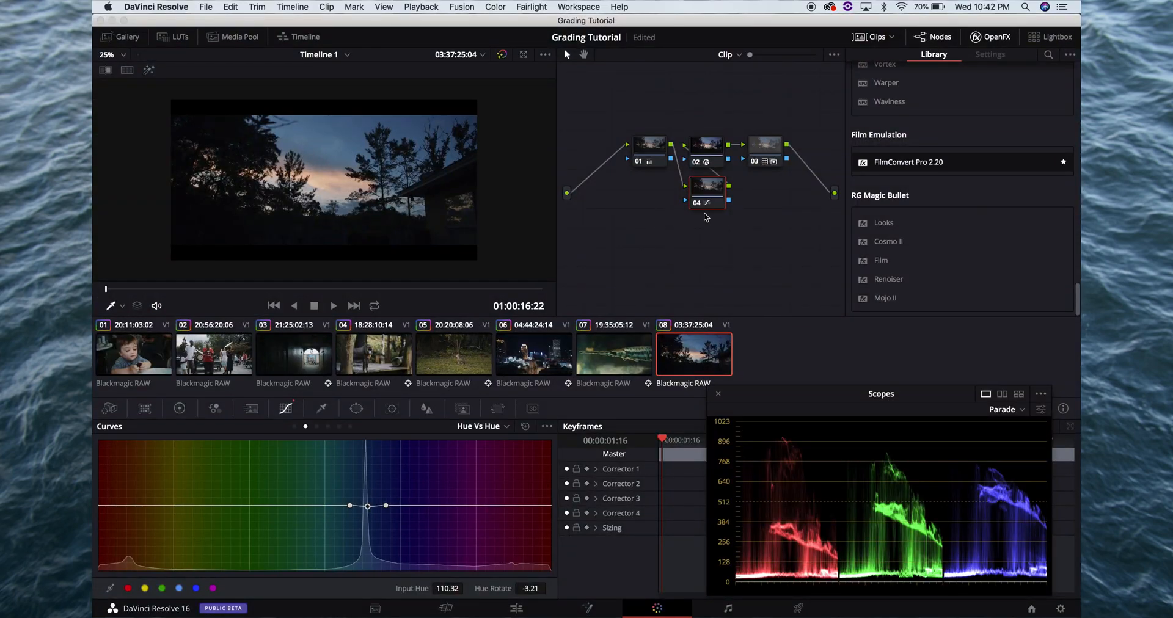
On node 04's Hue Vs Sat curve, add a point in the sky's blue and raise its saturation to 1.47
{"action": "left_click", "coordinate": [316, 426]}
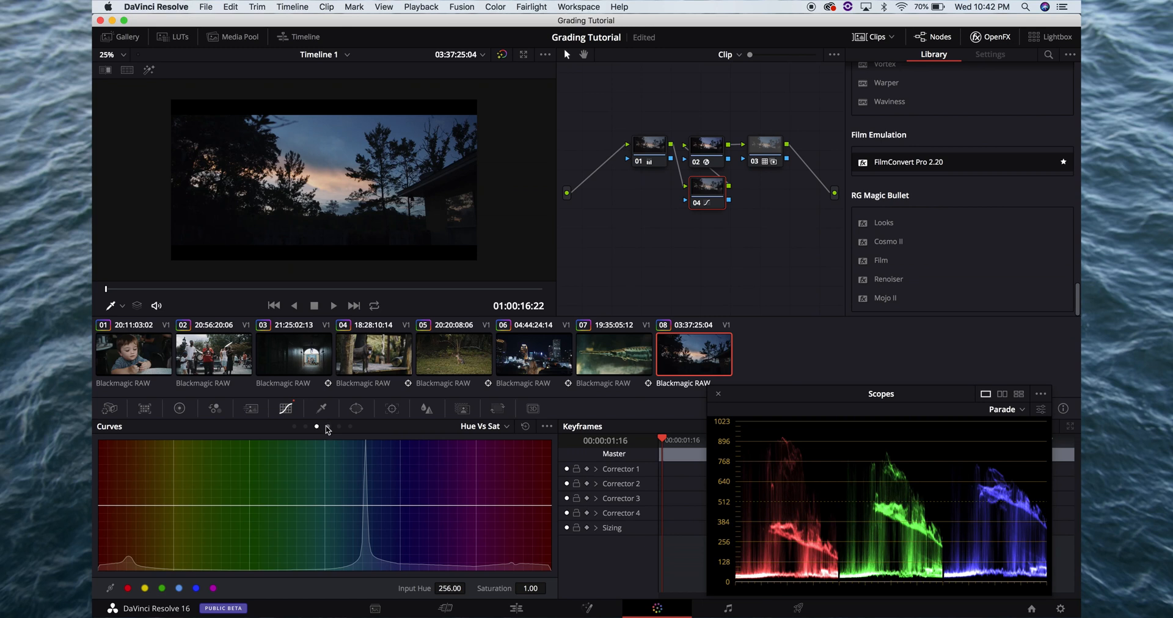
{"action": "left_click", "coordinate": [371, 505]}
{"action": "left_click_drag", "start_coordinate": [370, 505], "coordinate": [370, 475]}
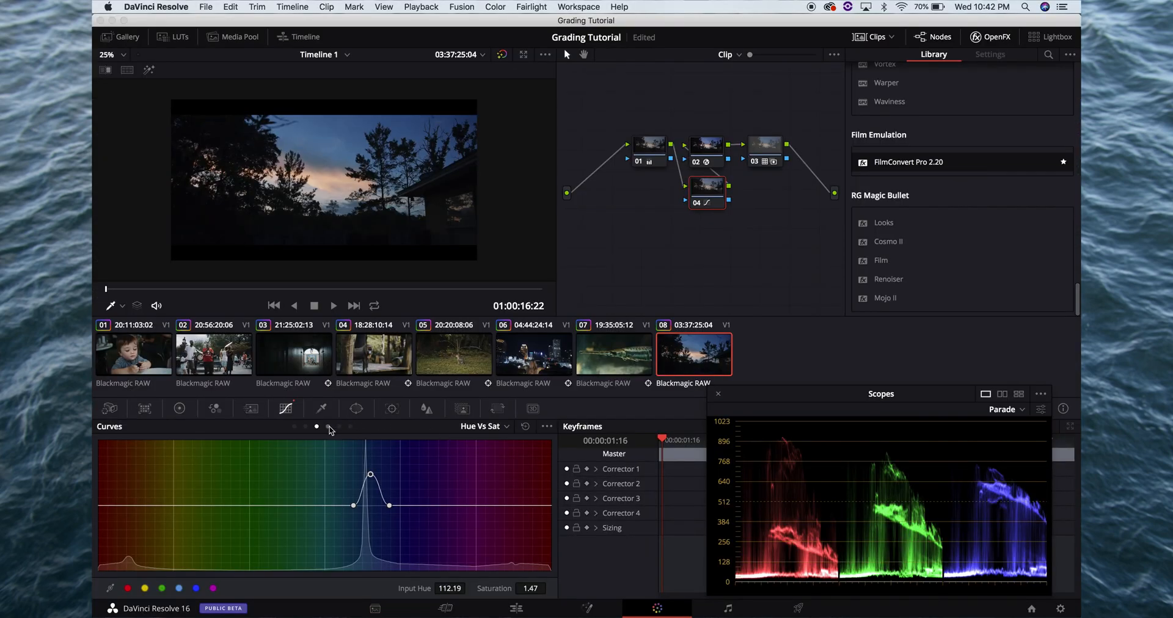
Sample the sky for the Hue Vs Lum curve and try strongly raised and lowered luminance, comparing the results full screen
{"action": "left_click", "coordinate": [328, 427]}
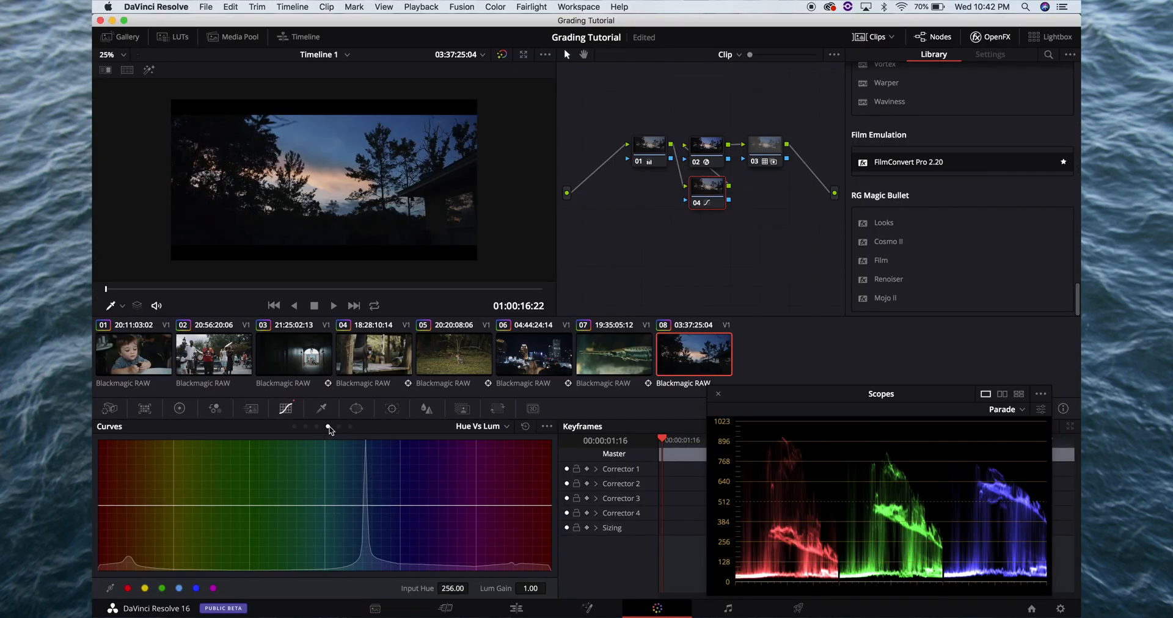
{"action": "left_click", "coordinate": [365, 124]}
{"action": "left_click_drag", "start_coordinate": [365, 506], "coordinate": [364, 434]}
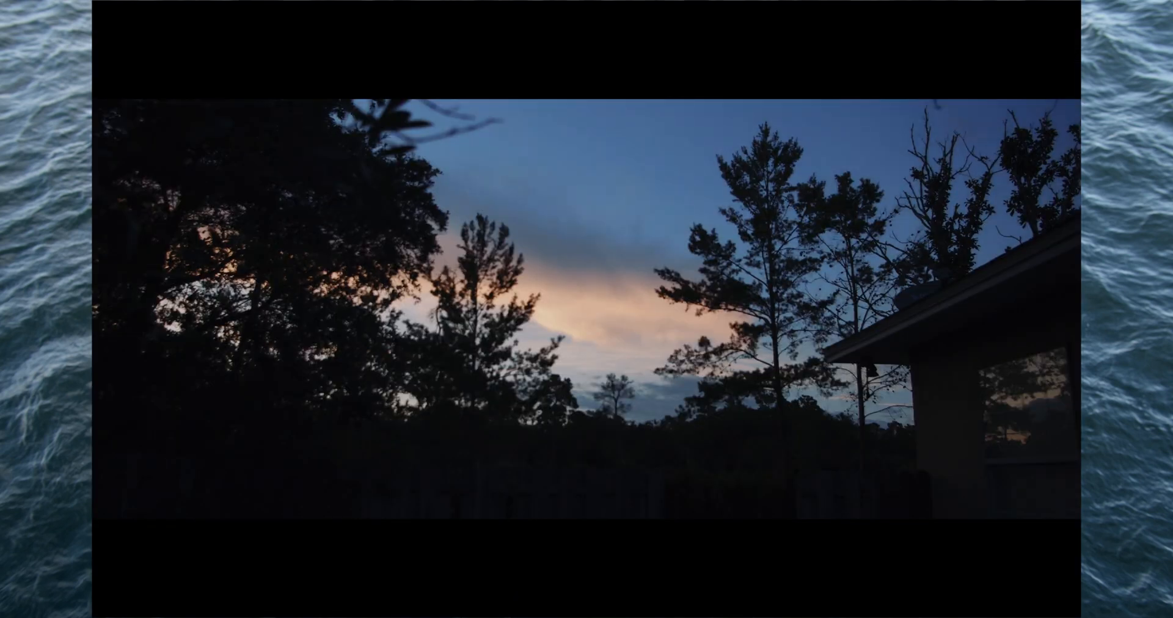
{"action": "key", "text": "Escape"}
{"action": "left_click_drag", "start_coordinate": [363, 439], "coordinate": [371, 569]}
{"action": "key", "text": "super+f"}
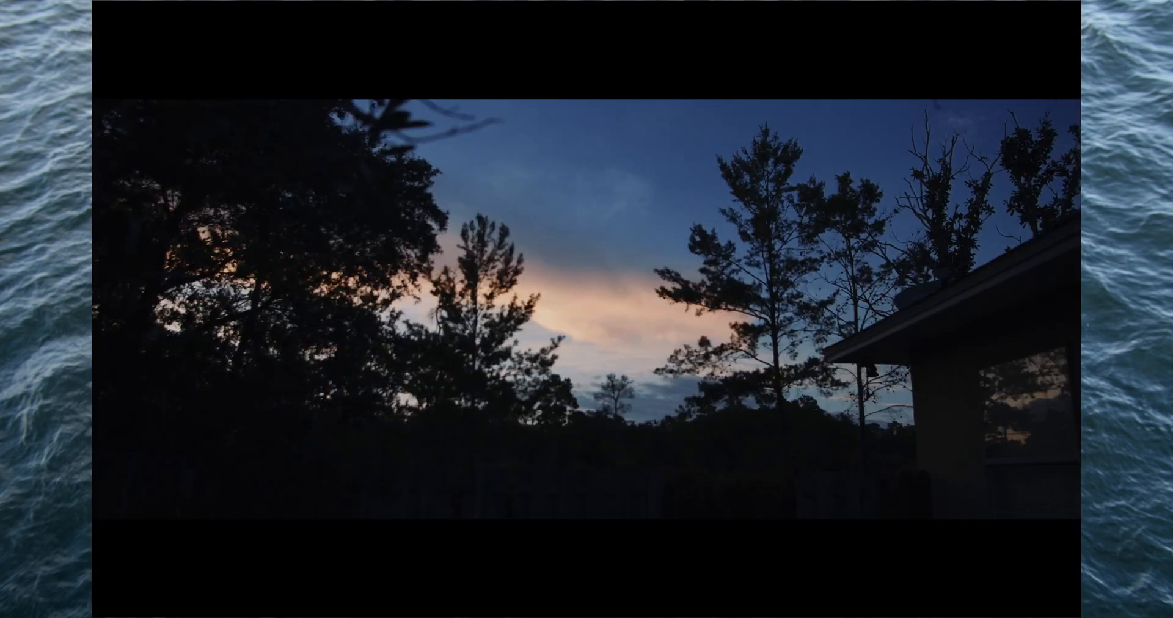
{"action": "key", "text": "super+d"}
{"action": "key", "text": "Escape"}
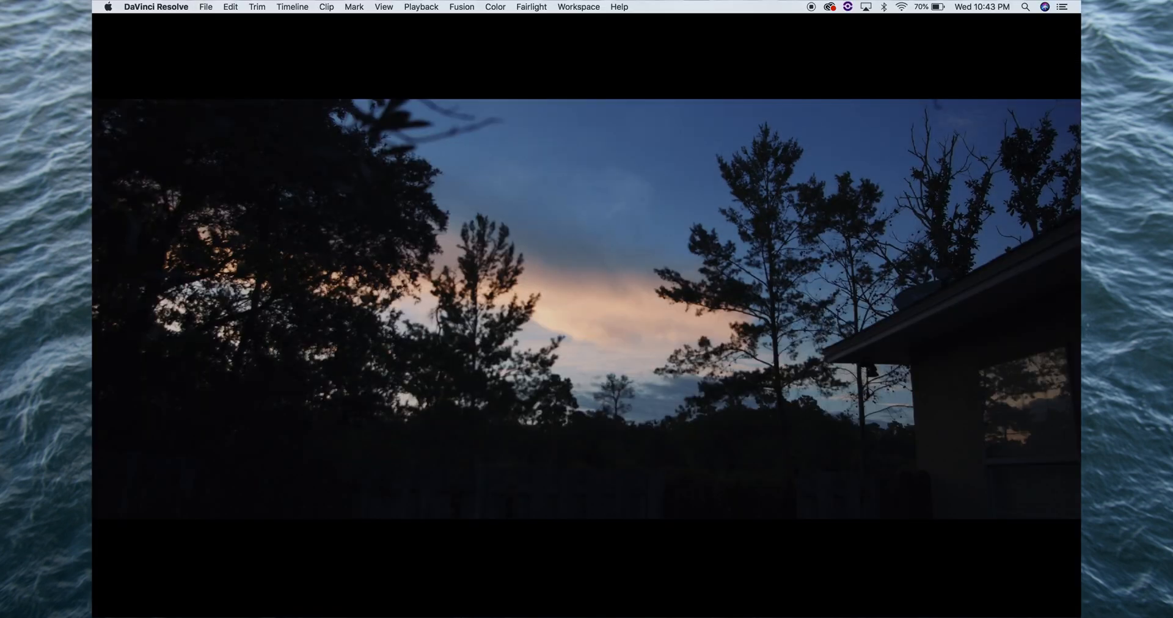
Set the sky's lum gain to 0.81 on the Hue Vs Lum curve, save the project and check the picture full screen
{"action": "left_click_drag", "start_coordinate": [366, 521], "coordinate": [367, 519]}
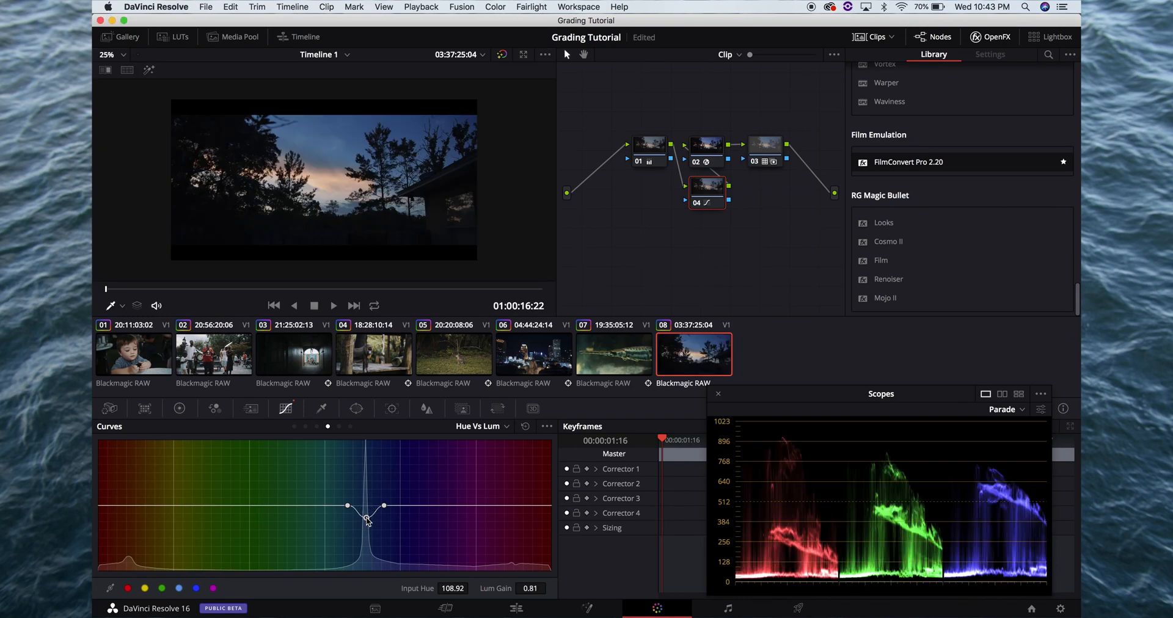
{"action": "key", "text": "super+s"}
{"action": "key", "text": "super+f"}
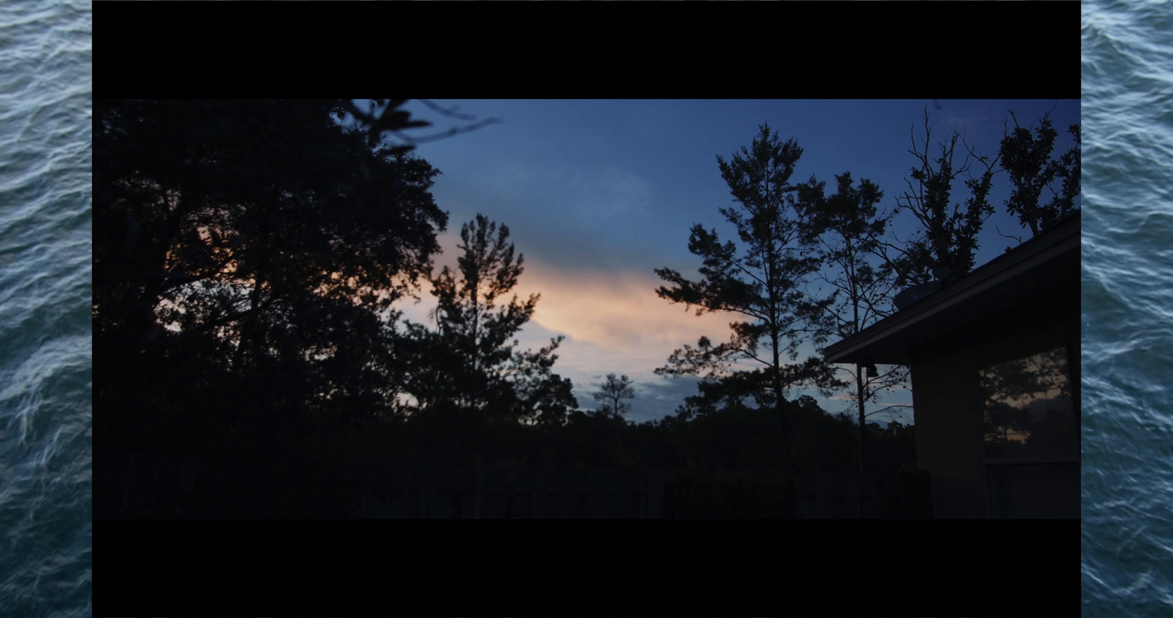
{"action": "key", "text": "super+f"}
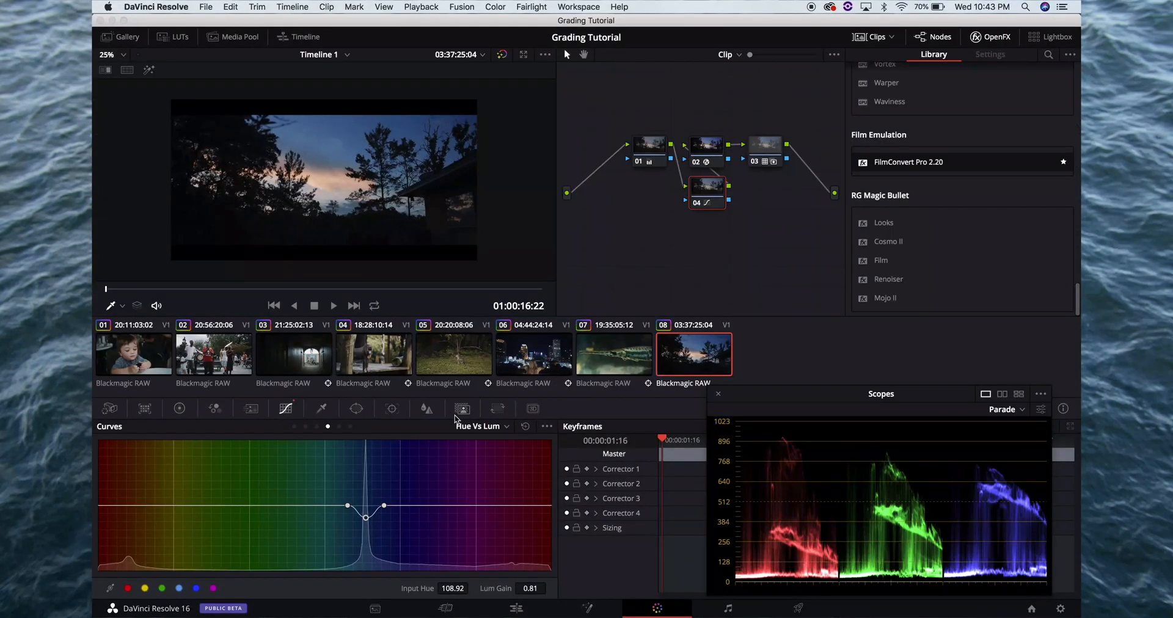